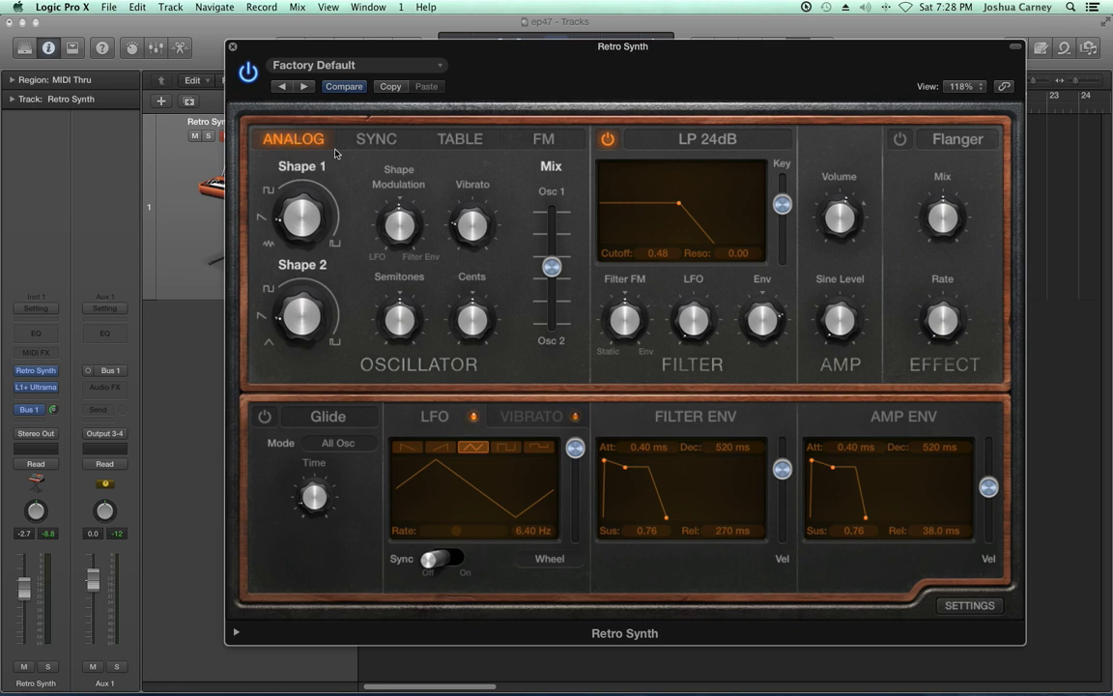
Compare the Sync, Table and FM oscillator engines of Retro Synth, and return to the Analog engine.
{"action": "left_click", "coordinate": [365, 145]}
{"action": "left_click", "coordinate": [443, 144]}
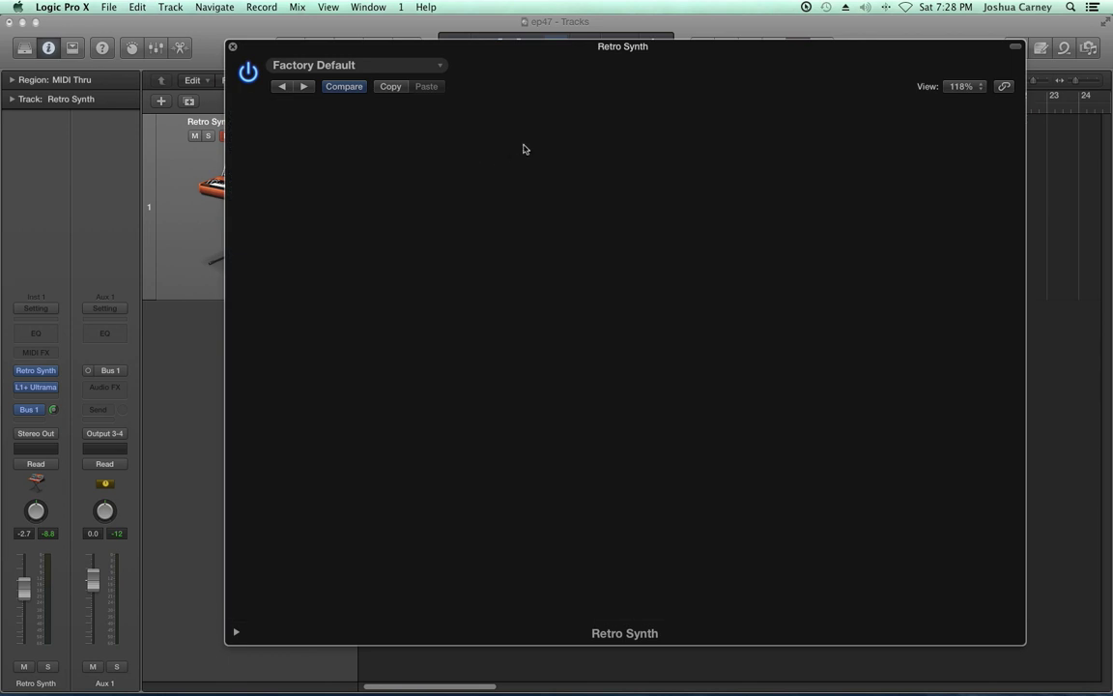
{"action": "left_click", "coordinate": [532, 145]}
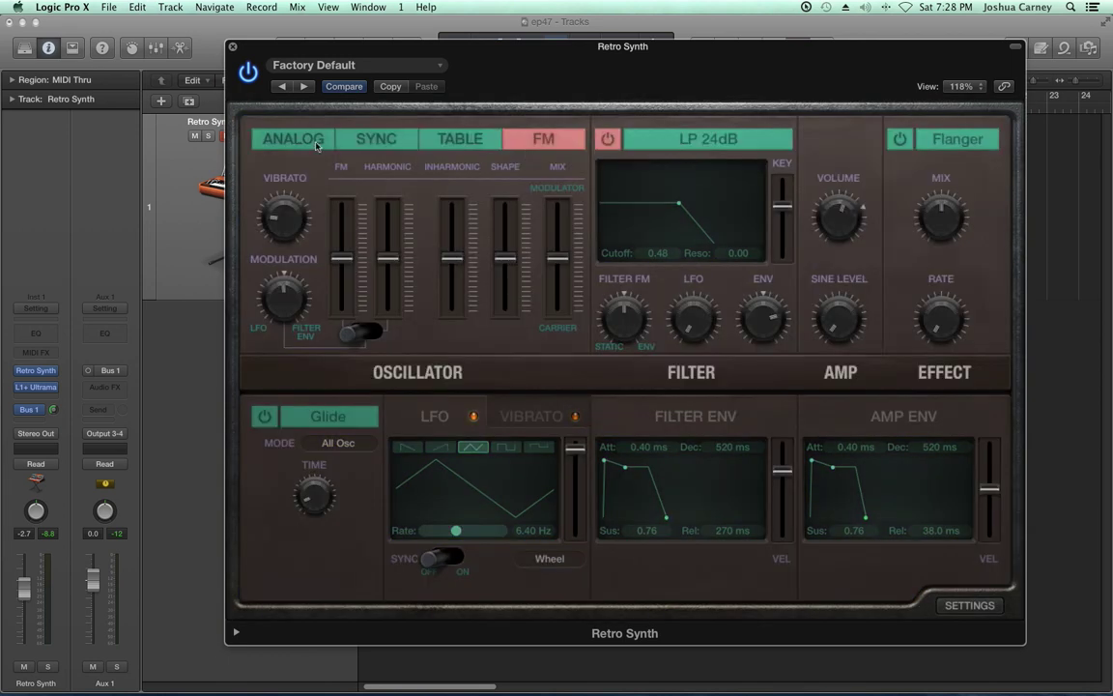
{"action": "left_click", "coordinate": [305, 145]}
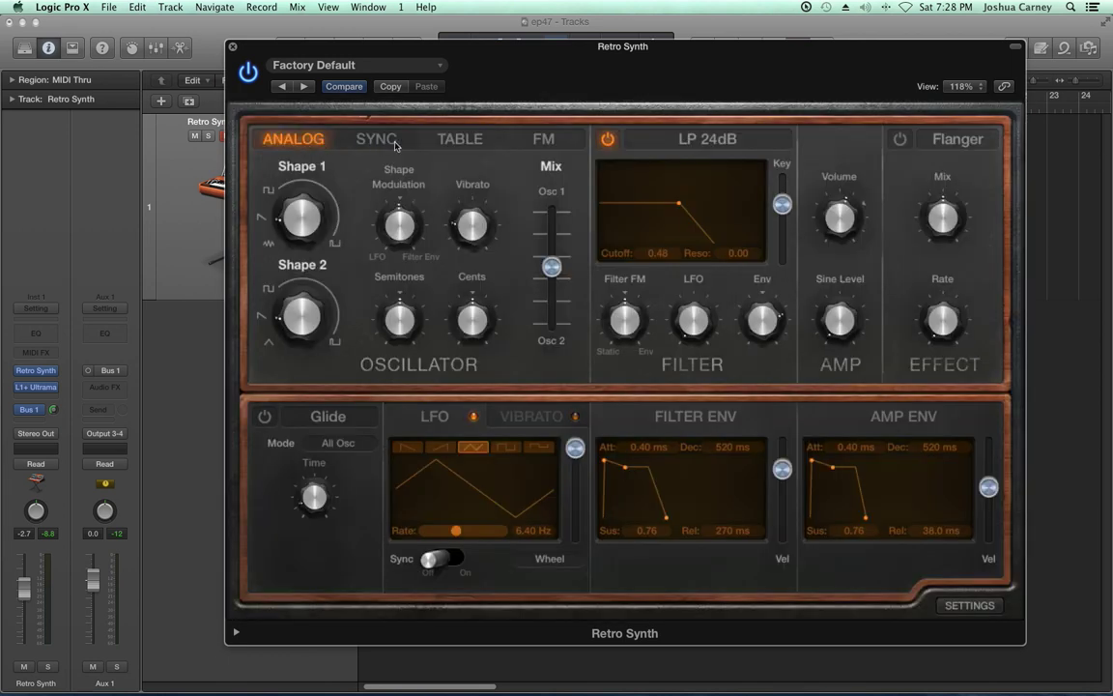
{"action": "left_click", "coordinate": [360, 140]}
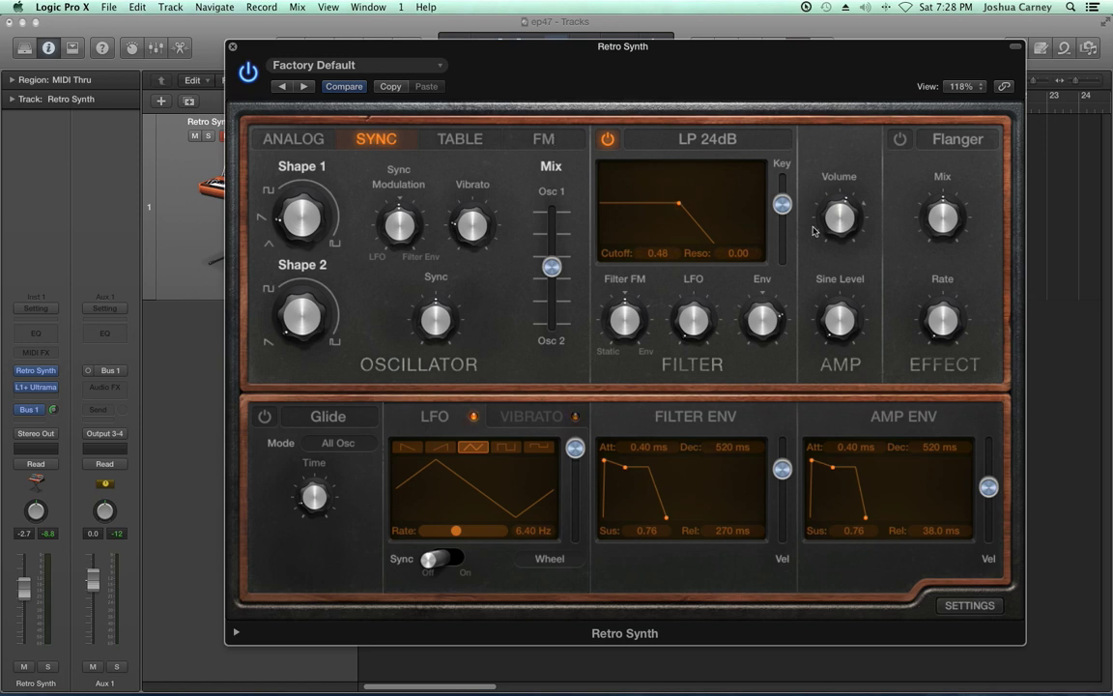
{"action": "mouse_move", "coordinate": [588, 477]}
{"action": "left_click", "coordinate": [435, 137]}
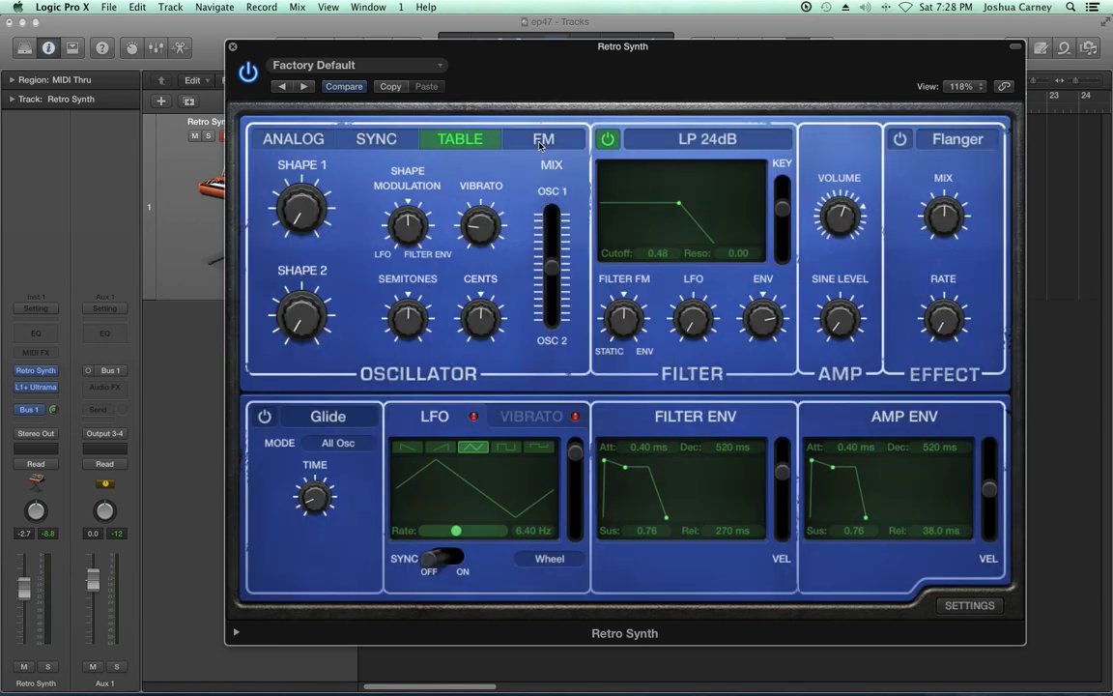
{"action": "left_click", "coordinate": [539, 140]}
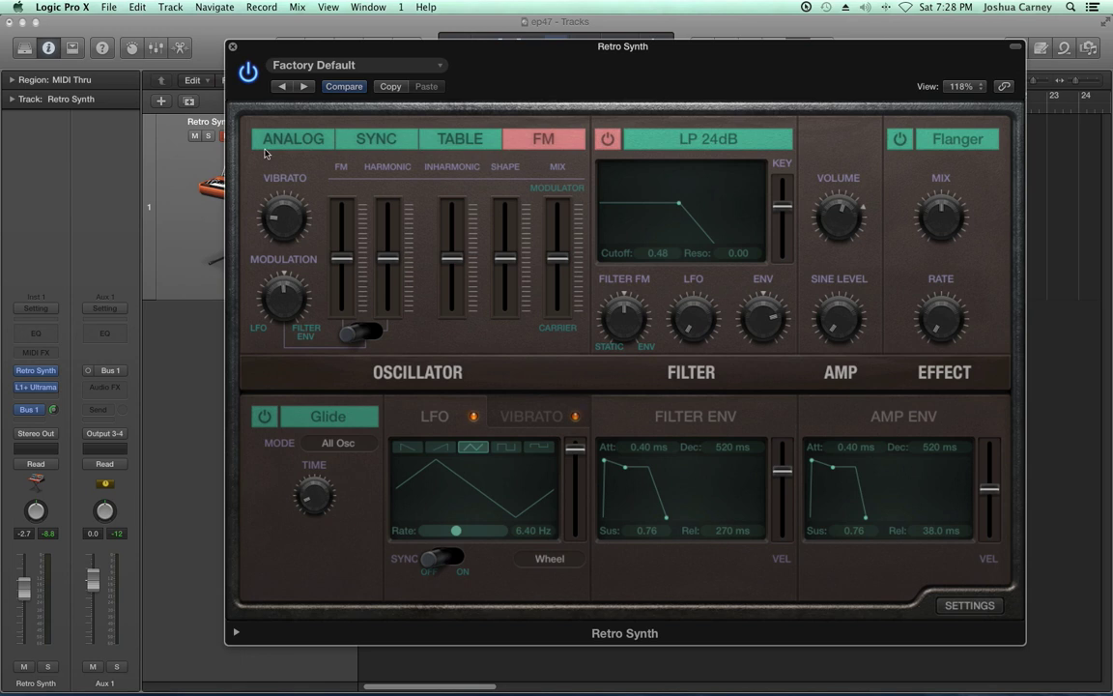
{"action": "left_click", "coordinate": [437, 138]}
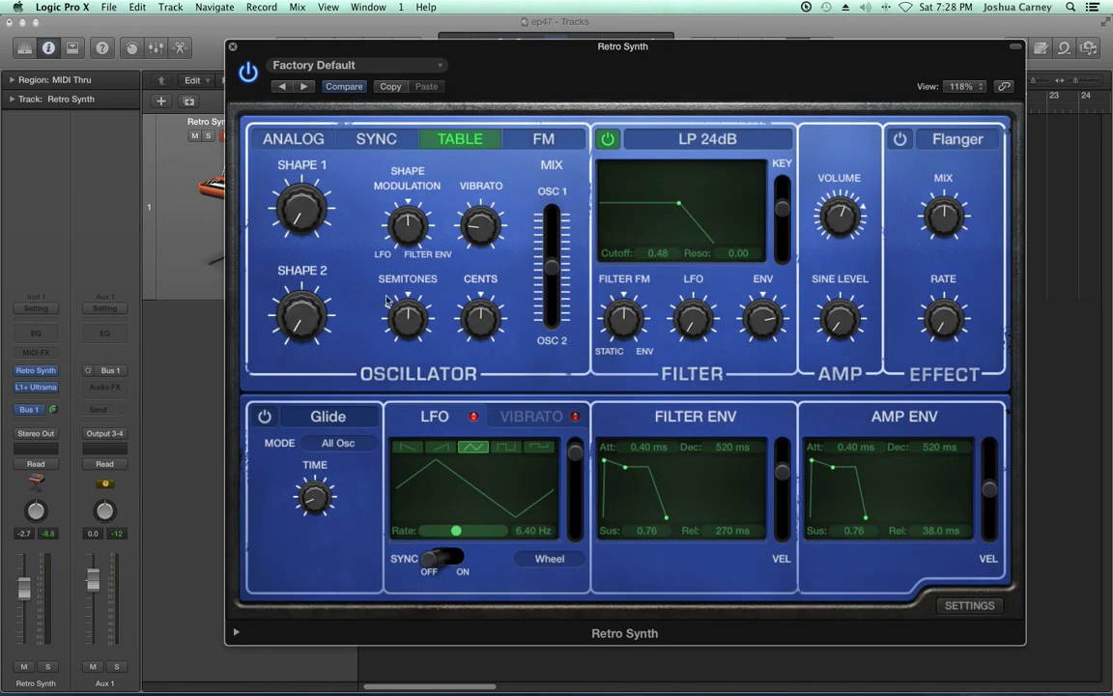
{"action": "left_click", "coordinate": [294, 140]}
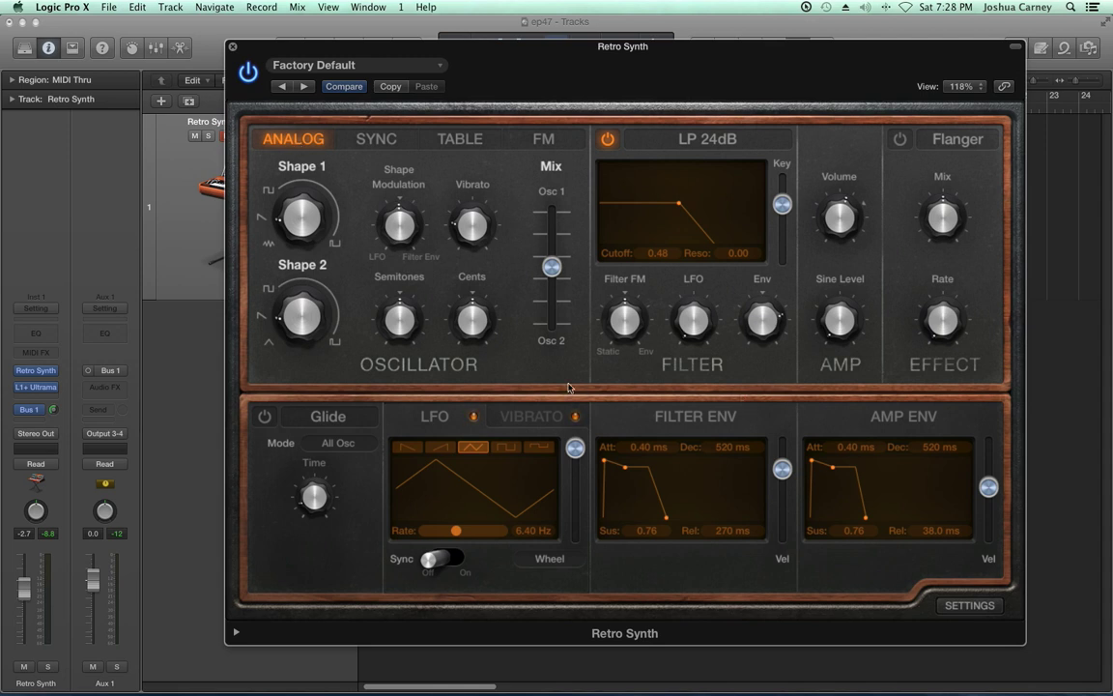
Try other Shape 1 and Shape 2 waveforms in the Analog oscillator, and recall the plug-in's default setting.
{"action": "mouse_move", "coordinate": [586, 514]}
{"action": "mouse_move", "coordinate": [274, 349]}
{"action": "left_click_drag", "start_coordinate": [274, 348], "coordinate": [293, 333]}
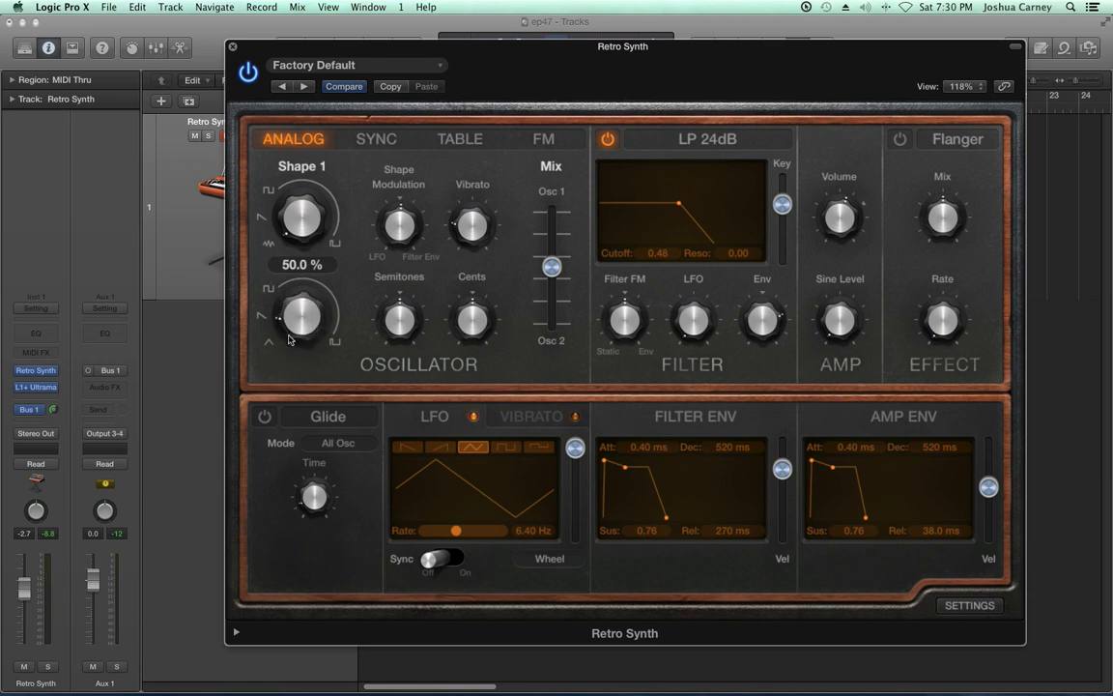
{"action": "mouse_move", "coordinate": [551, 289]}
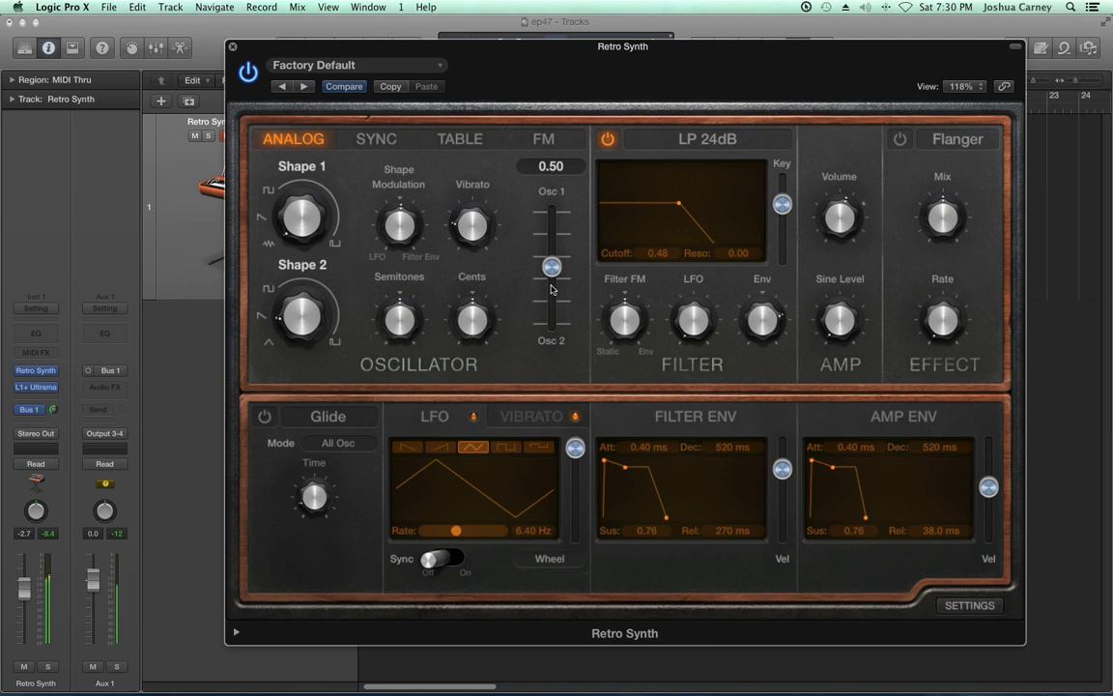
{"action": "left_click_drag", "start_coordinate": [286, 214], "coordinate": [346, 109]}
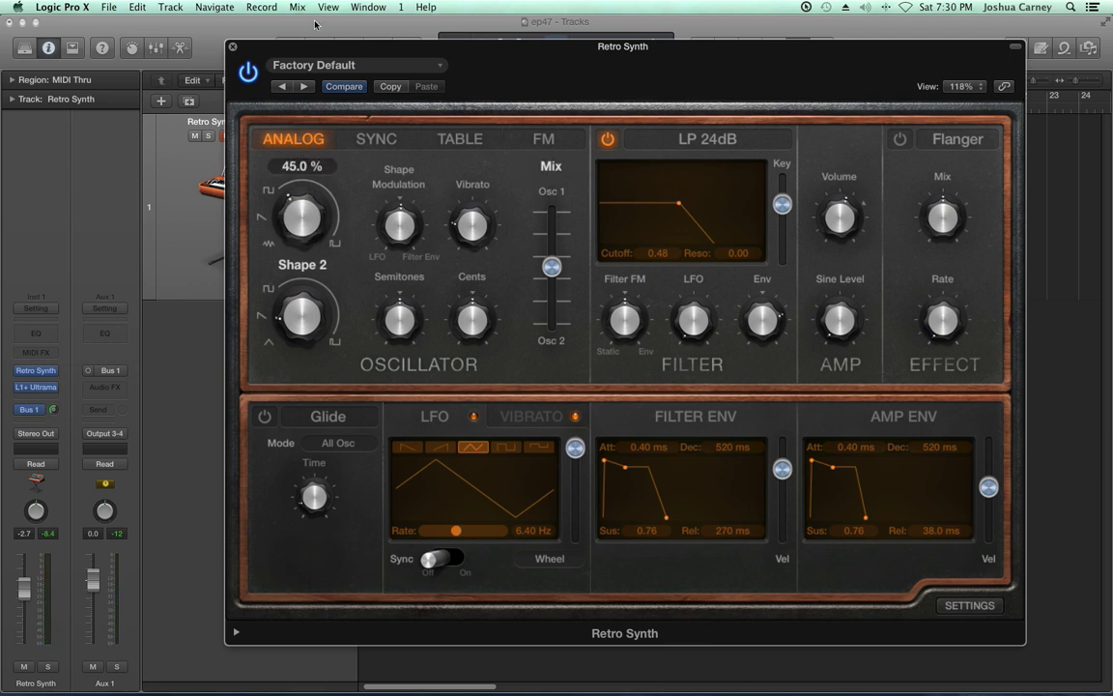
{"action": "left_click", "coordinate": [290, 65]}
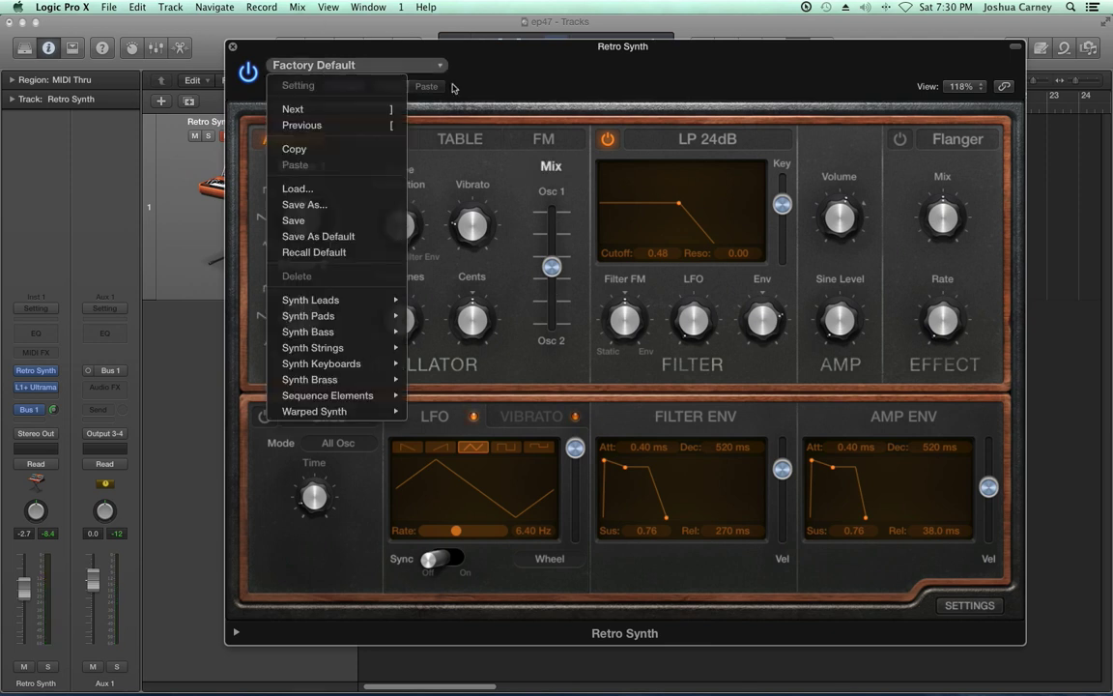
{"action": "left_click", "coordinate": [350, 251]}
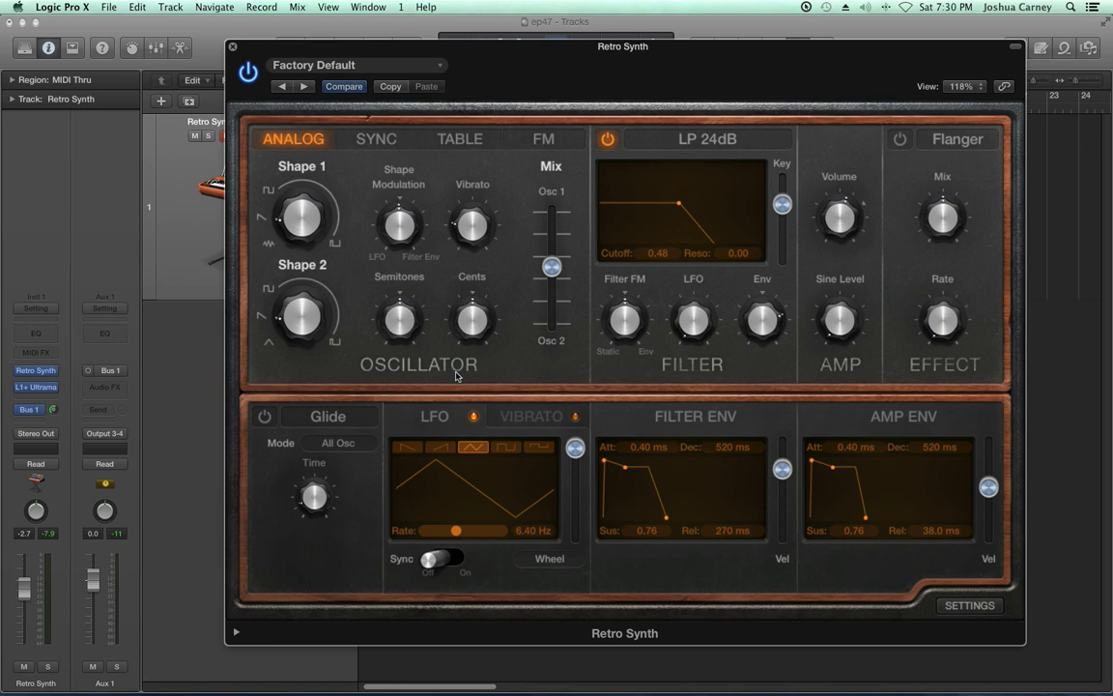
Set the oscillator mix fully to Osc 1 and switch off the LP 24dB filter.
{"action": "mouse_move", "coordinate": [285, 206]}
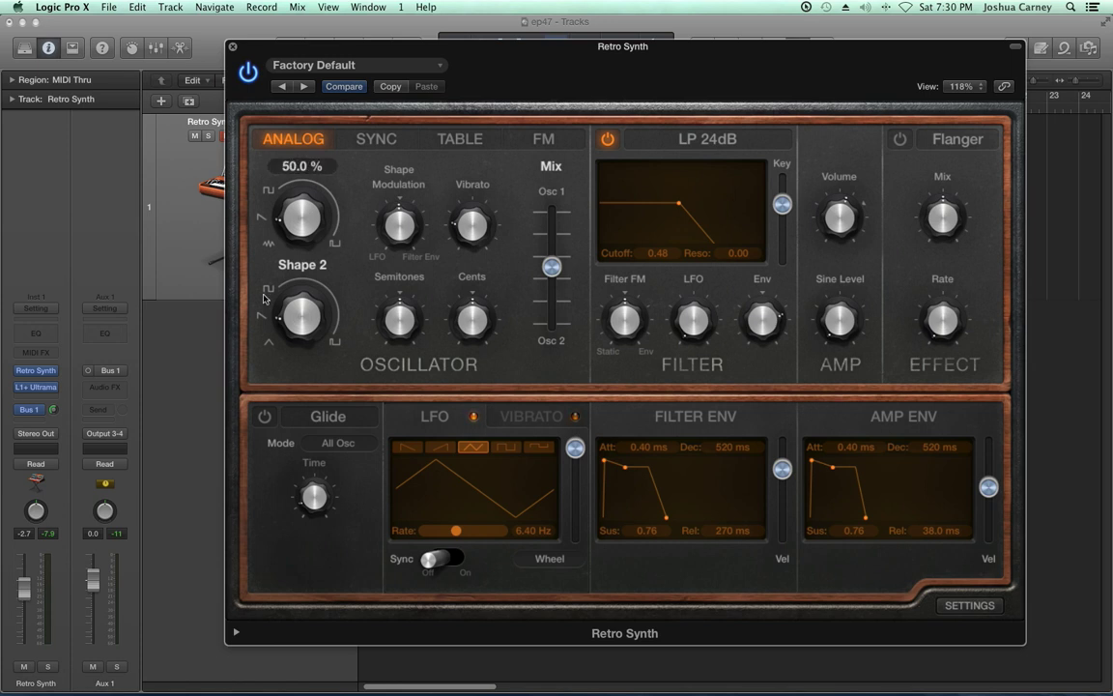
{"action": "mouse_move", "coordinate": [293, 323]}
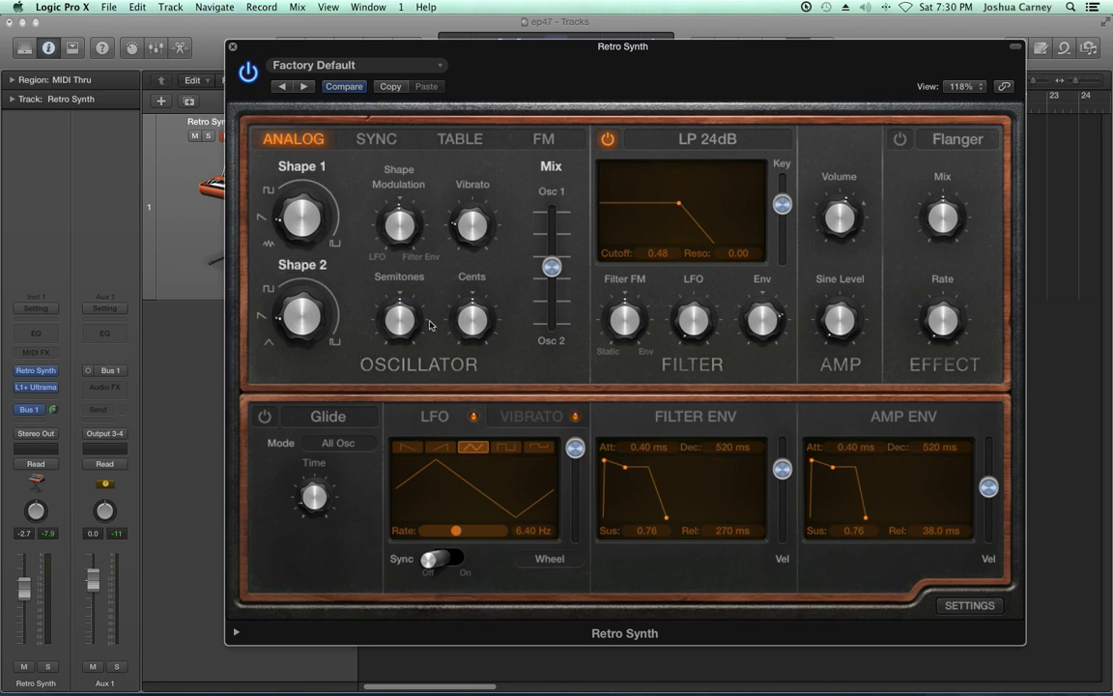
{"action": "left_click_drag", "start_coordinate": [551, 267], "coordinate": [546, 347]}
{"action": "left_click_drag", "start_coordinate": [552, 322], "coordinate": [552, 211]}
{"action": "mouse_move", "coordinate": [302, 227]}
{"action": "mouse_move", "coordinate": [302, 233]}
{"action": "left_mouse_down"}
{"action": "mouse_move", "coordinate": [298, 254]}
{"action": "mouse_move", "coordinate": [294, 239]}
{"action": "mouse_move", "coordinate": [287, 248]}
{"action": "left_mouse_up"}
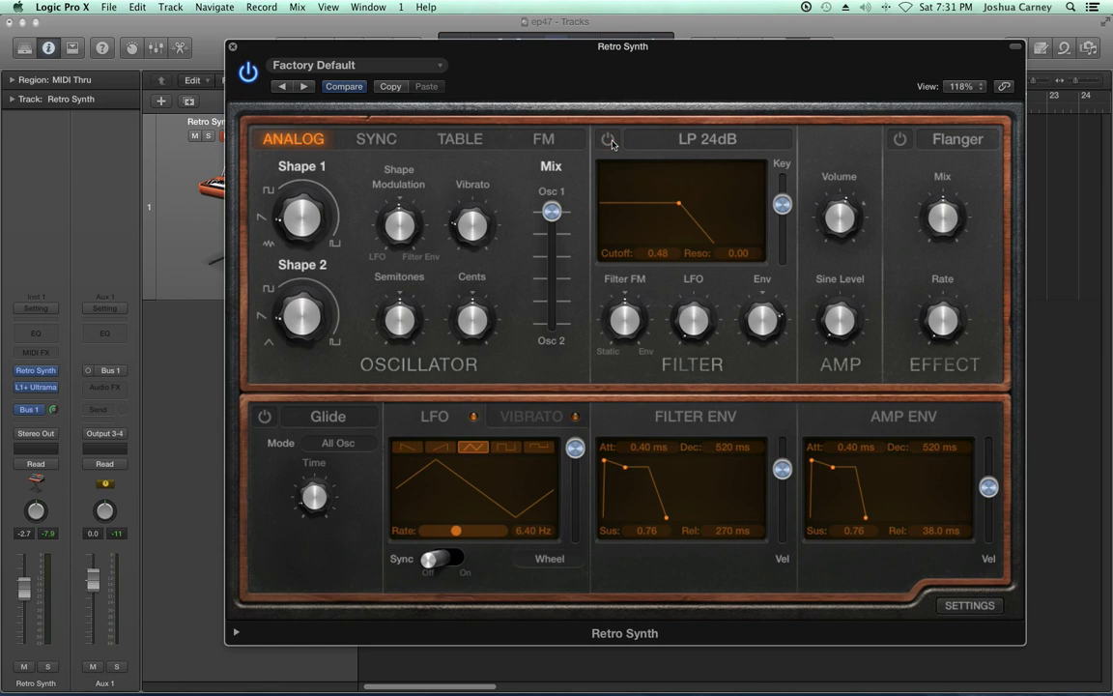
Sweep Shape 1 through its square wave and narrower pulse widths, and return it to the sawtooth waveform.
{"action": "mouse_move", "coordinate": [286, 215]}
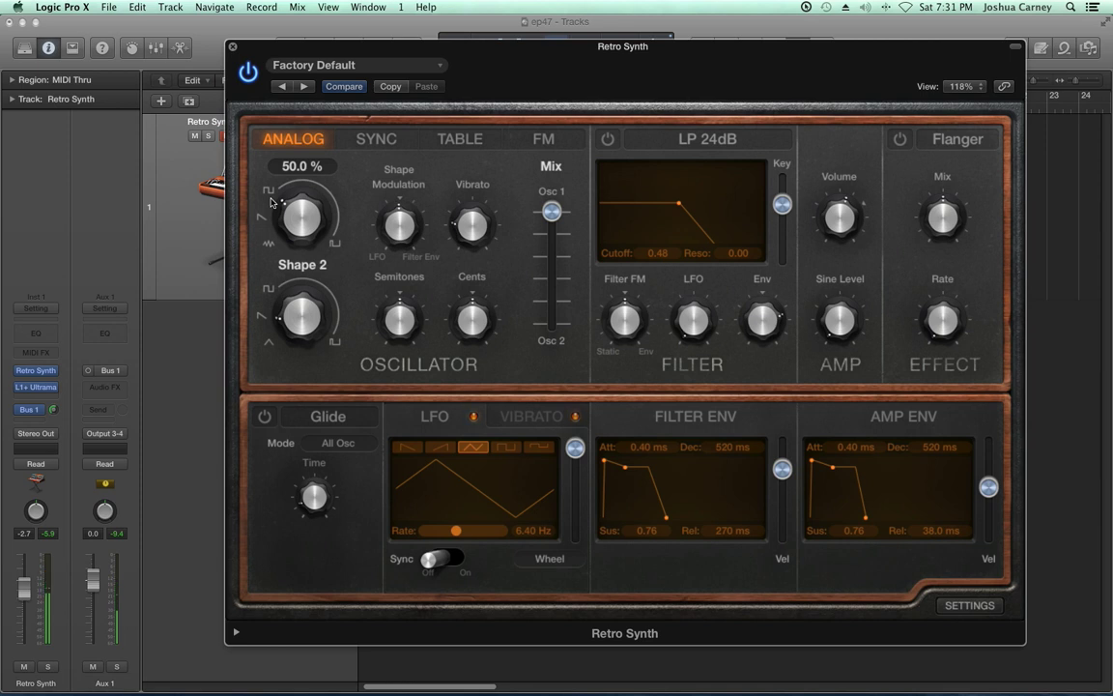
{"action": "left_click_drag", "start_coordinate": [297, 210], "coordinate": [305, 237]}
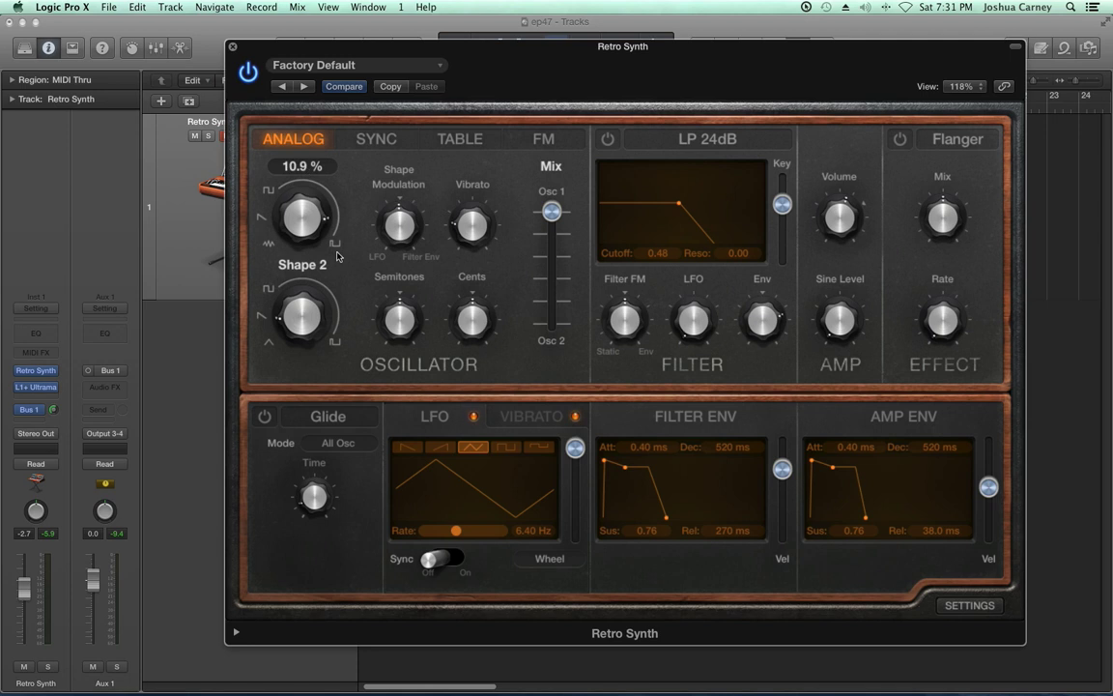
{"action": "mouse_move", "coordinate": [338, 261]}
{"action": "left_click_drag", "start_coordinate": [277, 203], "coordinate": [278, 178]}
{"action": "left_click_drag", "start_coordinate": [341, 241], "coordinate": [314, 241]}
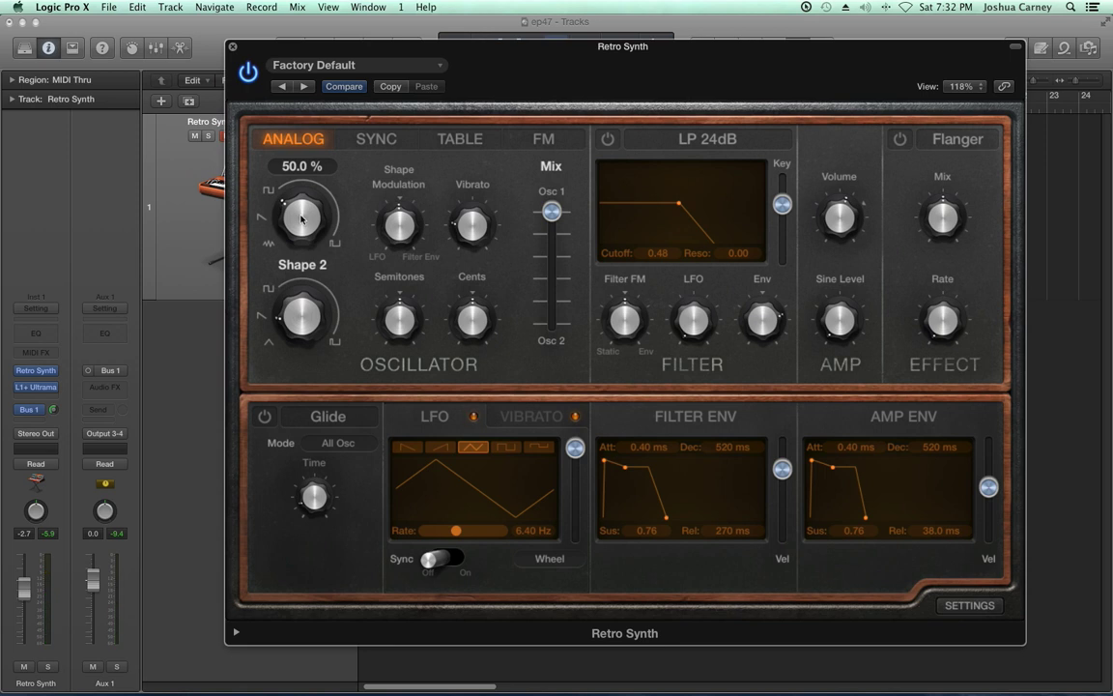
{"action": "mouse_move", "coordinate": [301, 220]}
{"action": "left_mouse_down"}
{"action": "mouse_move", "coordinate": [278, 183]}
{"action": "mouse_move", "coordinate": [305, 143]}
{"action": "mouse_move", "coordinate": [278, 126]}
{"action": "mouse_move", "coordinate": [320, 207]}
{"action": "left_mouse_up"}
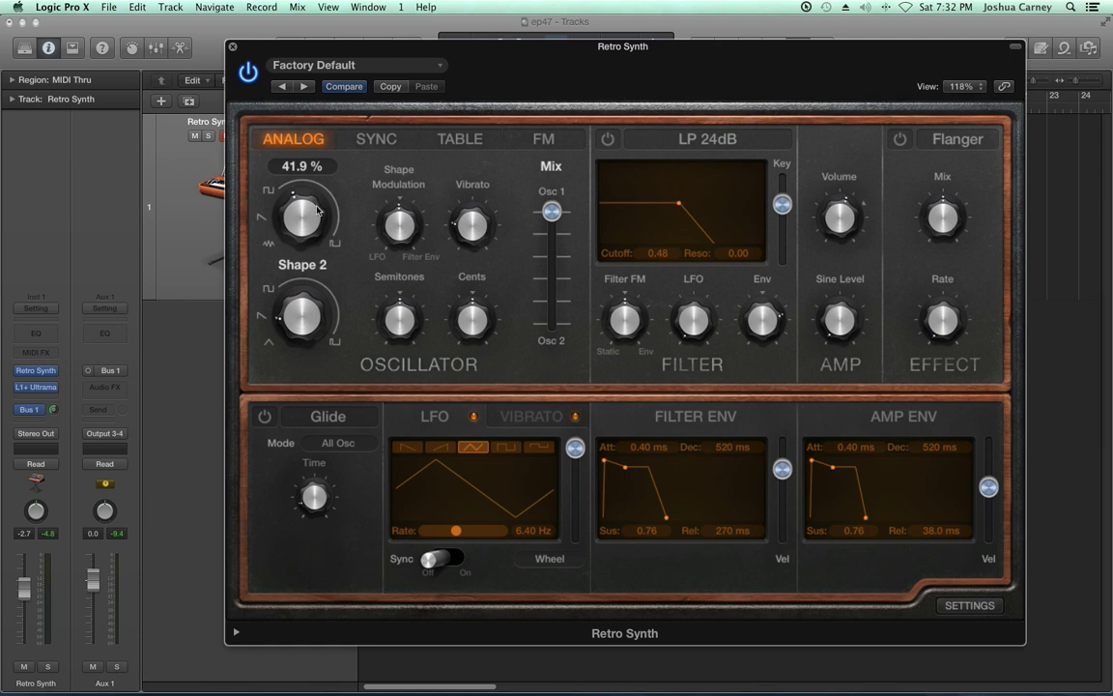
{"action": "left_click", "coordinate": [261, 217]}
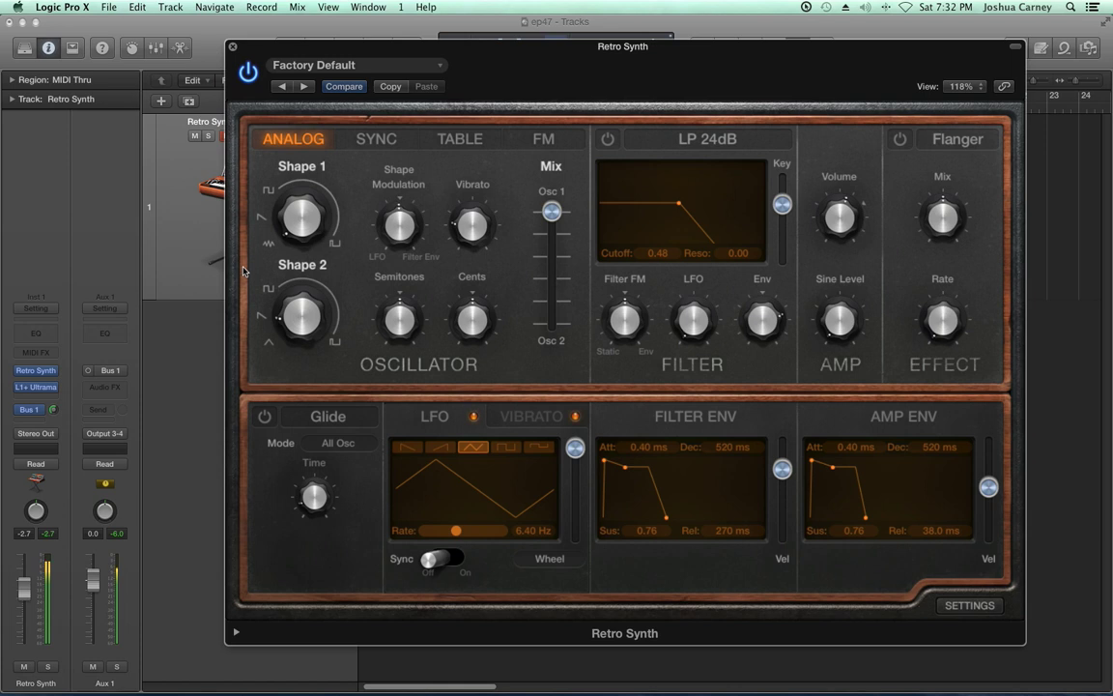
{"action": "left_click", "coordinate": [300, 228]}
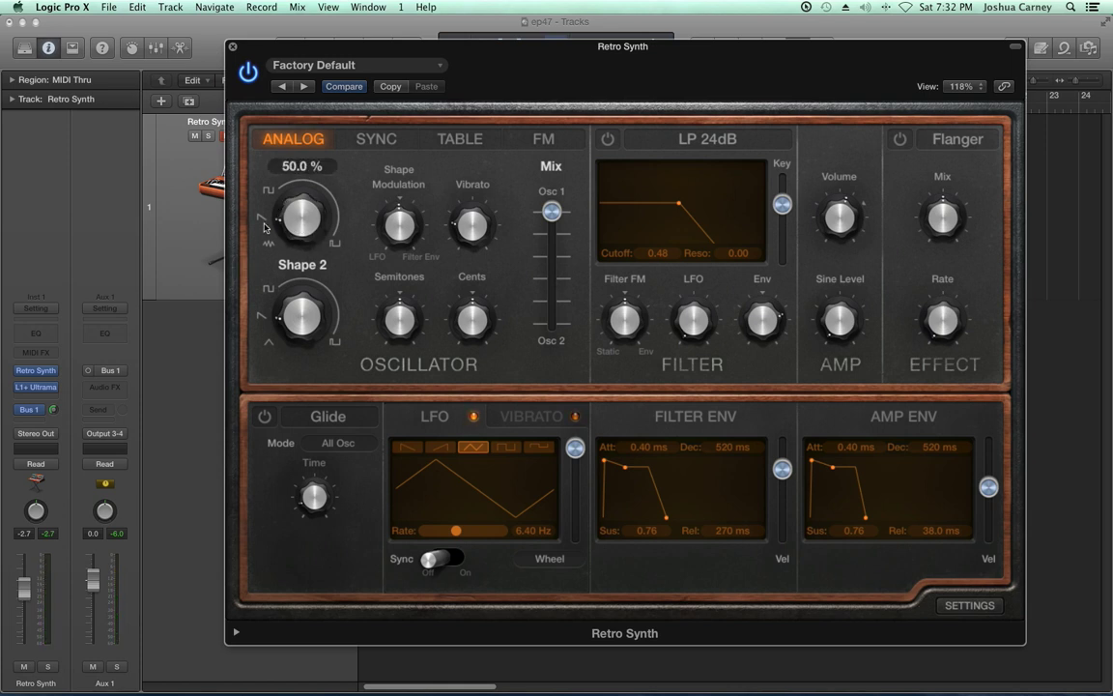
Isolate Osc 2 with the mix at 1.00 while turning Shape 2 to triangle, and bring the mix to 0.56.
{"action": "left_click_drag", "start_coordinate": [552, 211], "coordinate": [552, 321]}
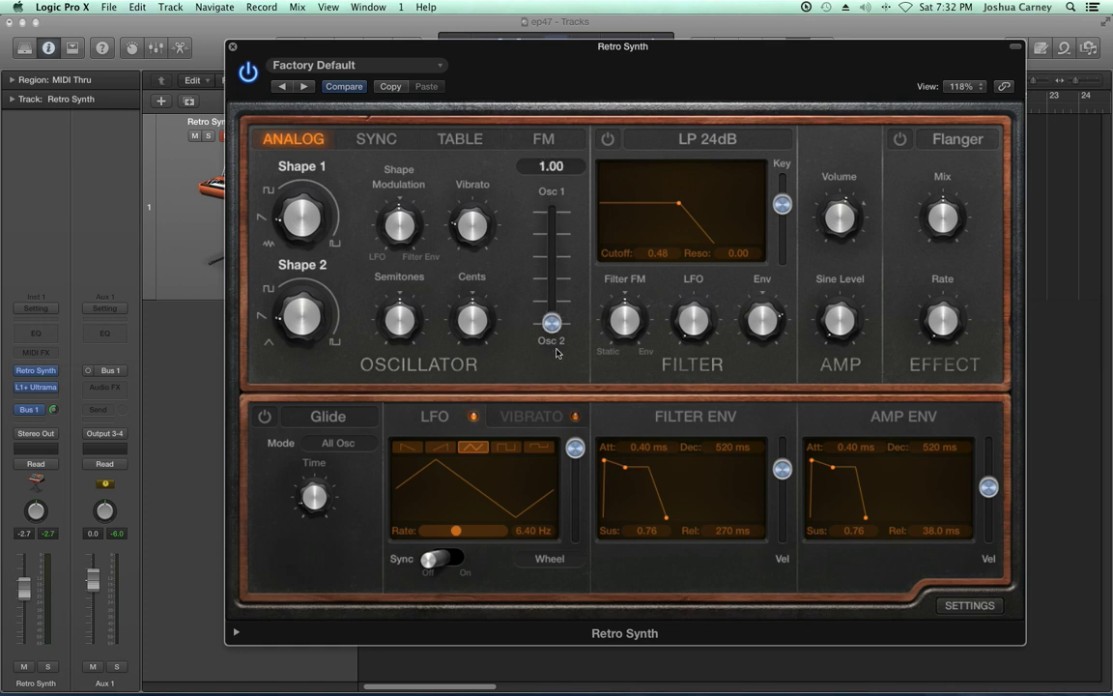
{"action": "mouse_move", "coordinate": [307, 320]}
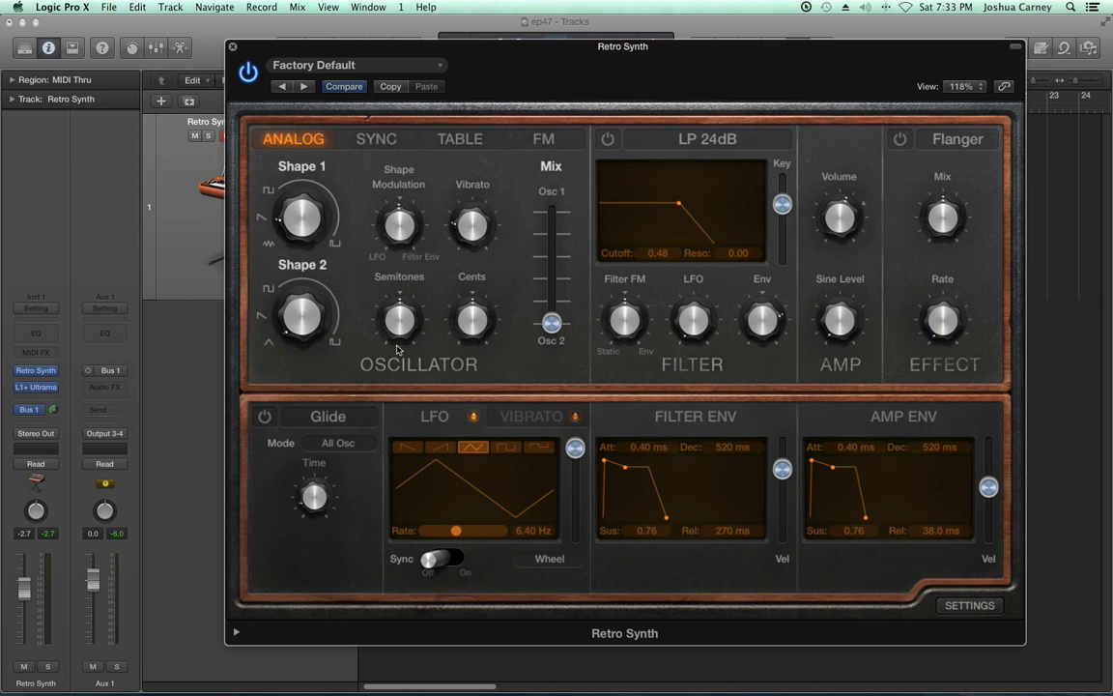
{"action": "left_click_drag", "start_coordinate": [551, 323], "coordinate": [555, 278]}
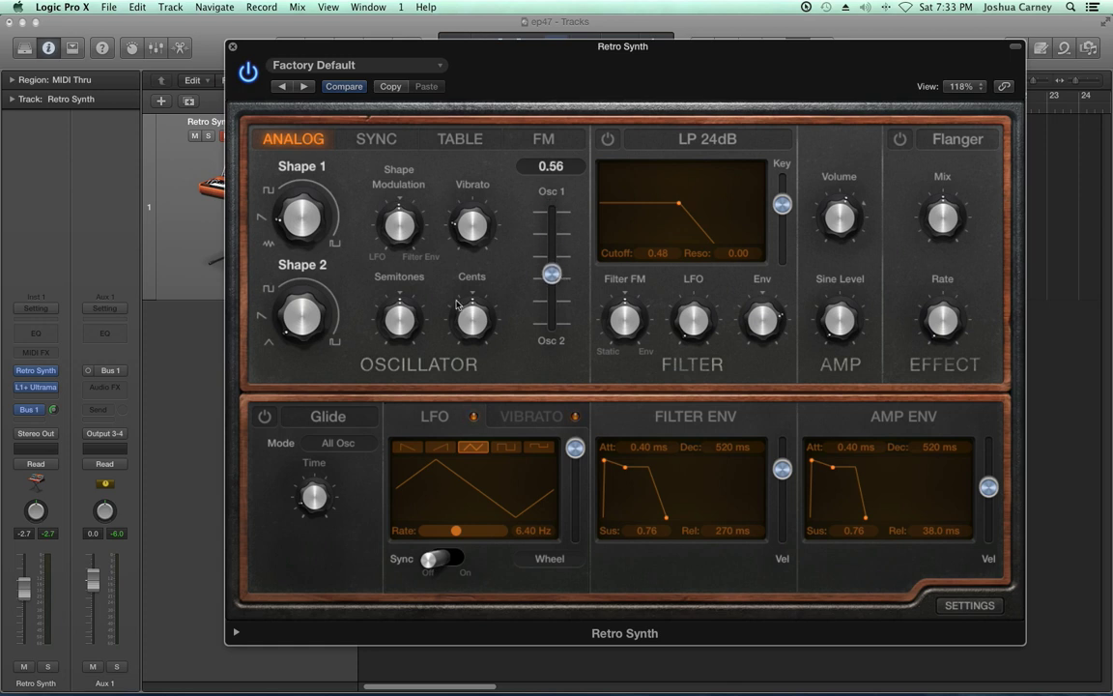
Set Shape 2 to a 40.5 % pulse width and shift the oscillator mix toward Osc 1.
{"action": "left_click", "coordinate": [303, 292]}
{"action": "left_click_drag", "start_coordinate": [303, 292], "coordinate": [270, 311]}
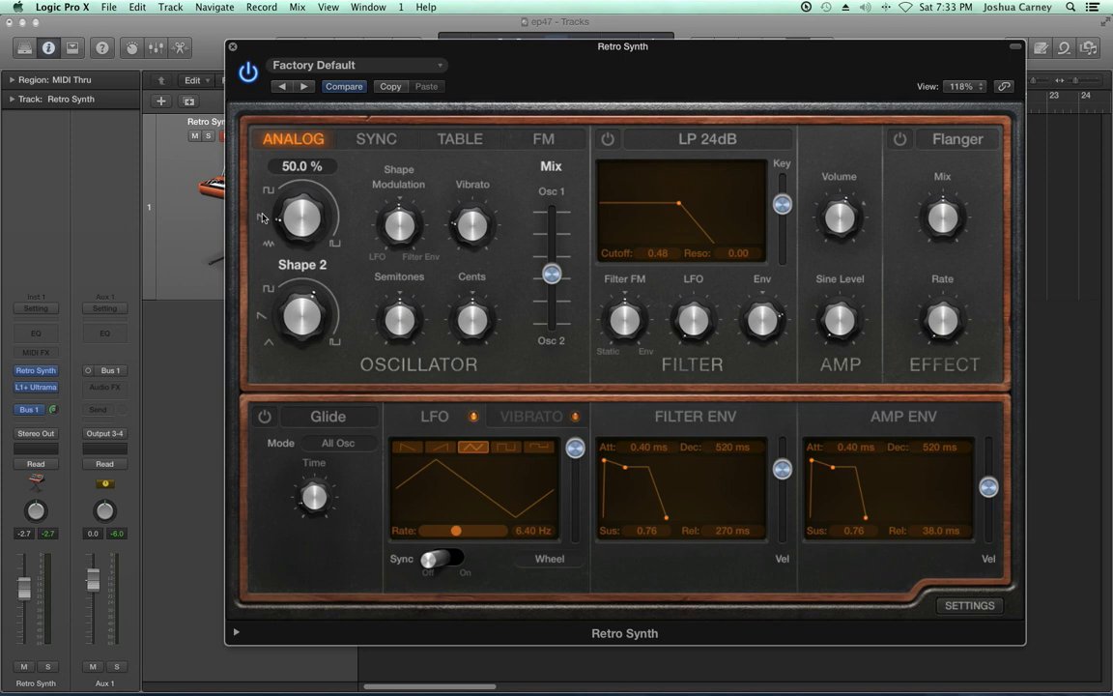
{"action": "left_click_drag", "start_coordinate": [305, 318], "coordinate": [315, 329]}
{"action": "mouse_move", "coordinate": [539, 278]}
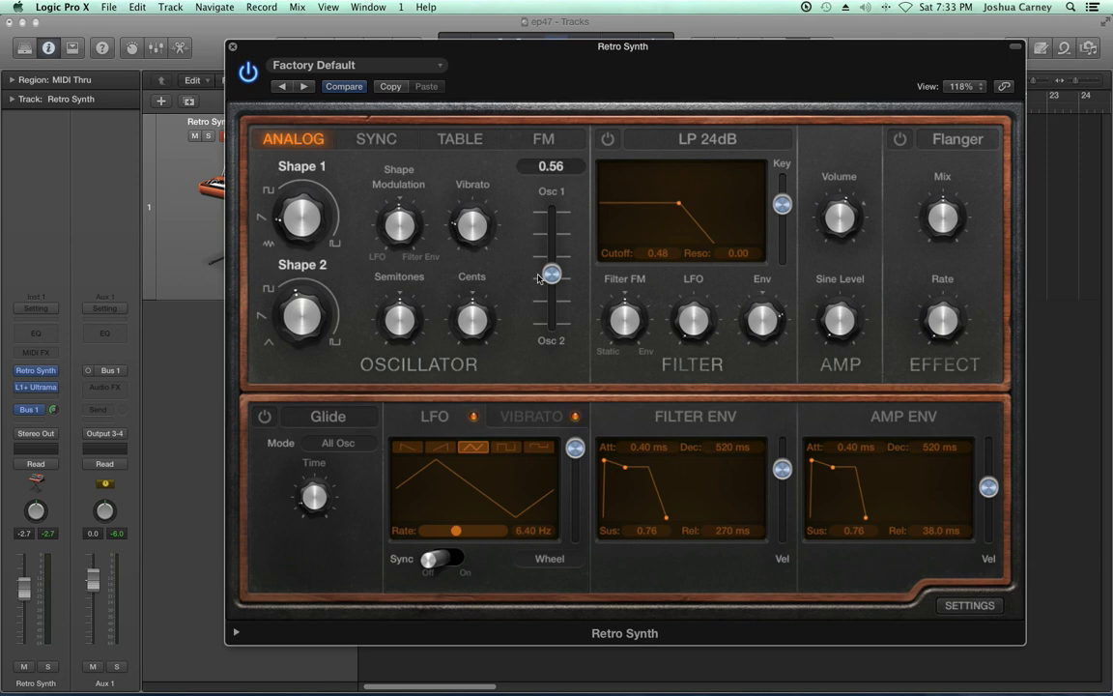
{"action": "left_click_drag", "start_coordinate": [553, 277], "coordinate": [551, 243]}
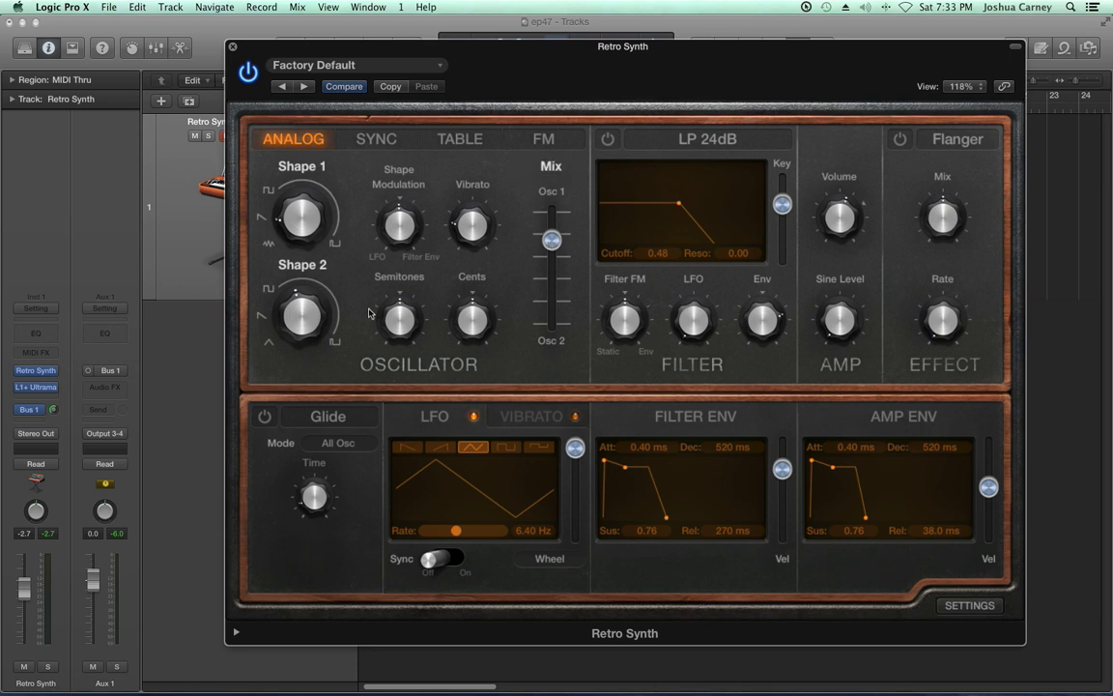
{"action": "mouse_move", "coordinate": [311, 306]}
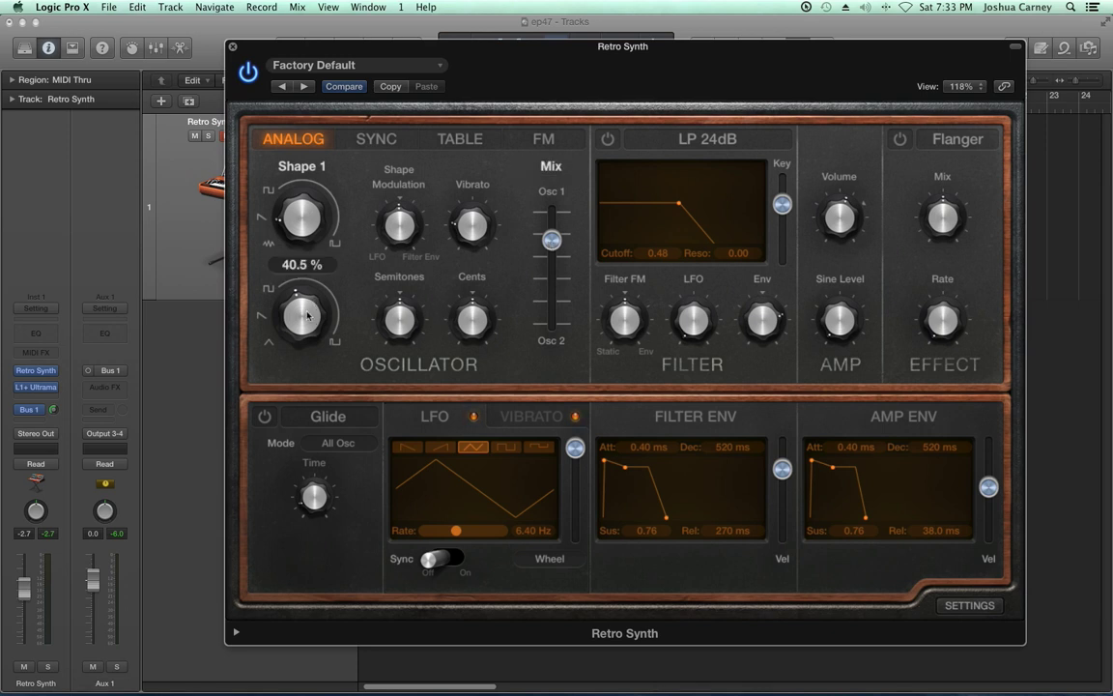
Bring the oscillator mix back near the middle, and try Semitones offsets before resetting the knob to 0 s.
{"action": "mouse_move", "coordinate": [406, 311]}
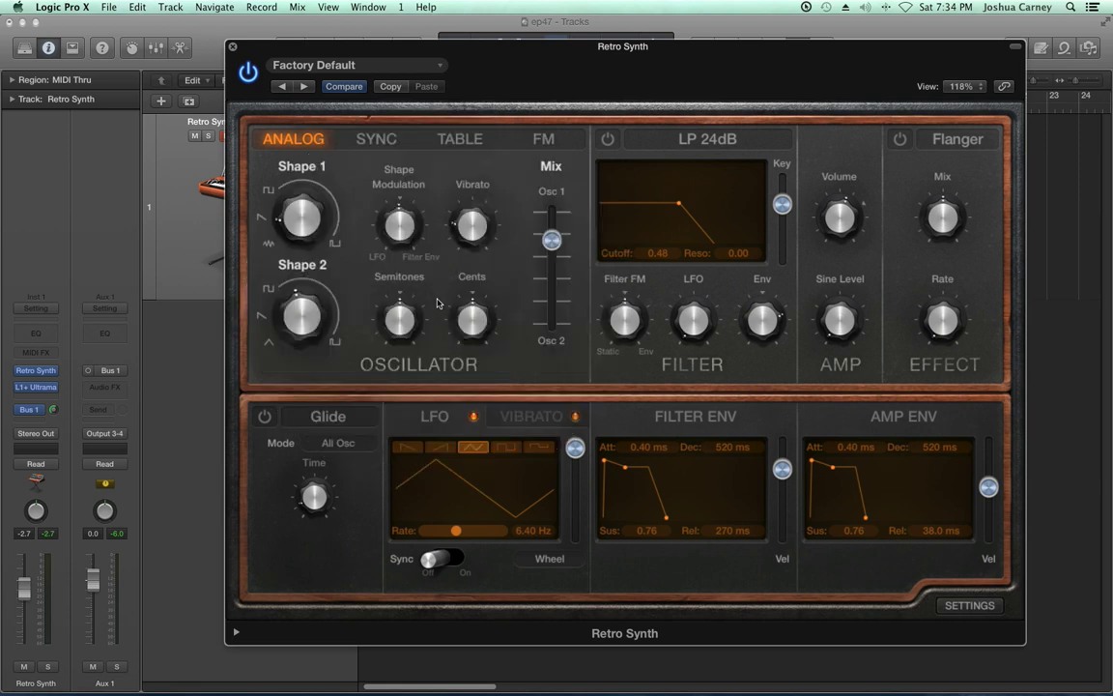
{"action": "mouse_move", "coordinate": [402, 320]}
{"action": "left_mouse_down"}
{"action": "mouse_move", "coordinate": [403, 304]}
{"action": "mouse_move", "coordinate": [401, 315]}
{"action": "left_mouse_up"}
{"action": "left_click_drag", "start_coordinate": [551, 241], "coordinate": [551, 277]}
{"action": "mouse_move", "coordinate": [401, 329]}
{"action": "left_mouse_down"}
{"action": "mouse_move", "coordinate": [407, 291]}
{"action": "mouse_move", "coordinate": [411, 309]}
{"action": "left_mouse_up"}
{"action": "left_click_drag", "start_coordinate": [413, 326], "coordinate": [406, 332]}
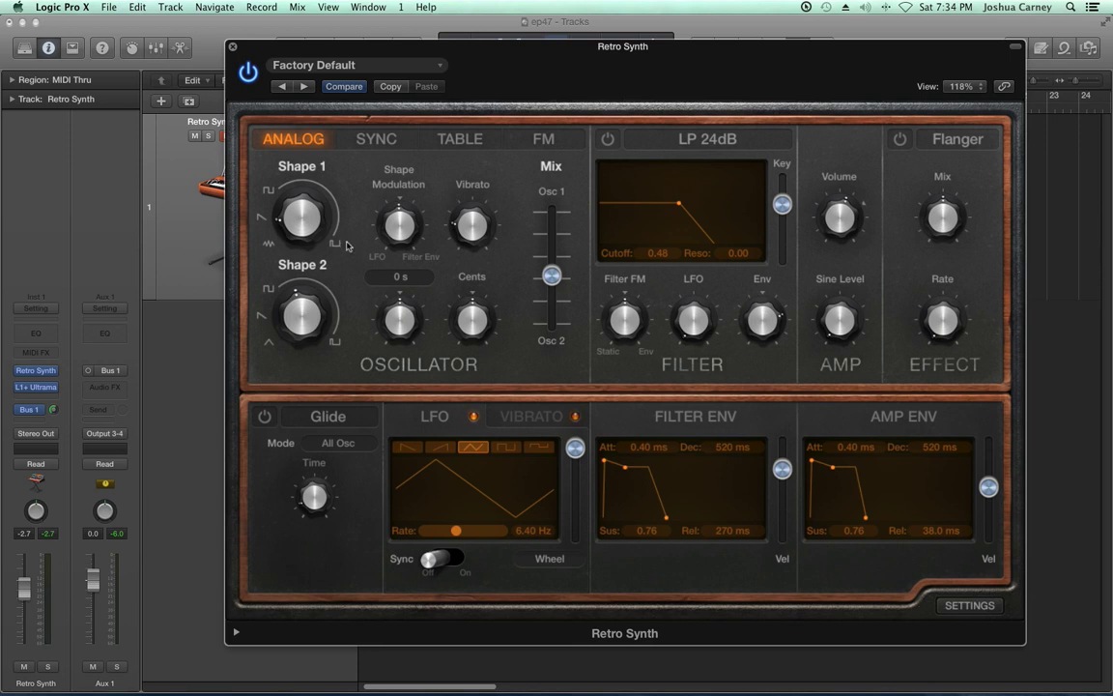
Set the oscillator mix to 0.35 and try Semitones offsets above and below zero, leaving the knob on a positive offset.
{"action": "left_click_drag", "start_coordinate": [399, 335], "coordinate": [423, 295]}
{"action": "mouse_move", "coordinate": [305, 293]}
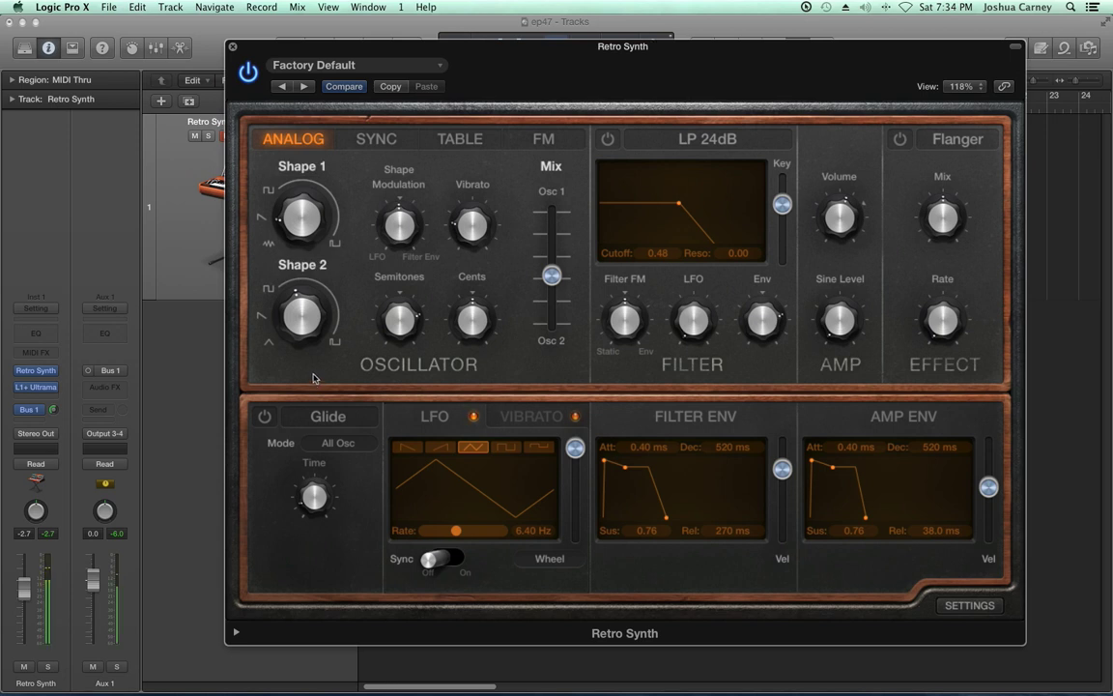
{"action": "left_click_drag", "start_coordinate": [552, 275], "coordinate": [553, 253]}
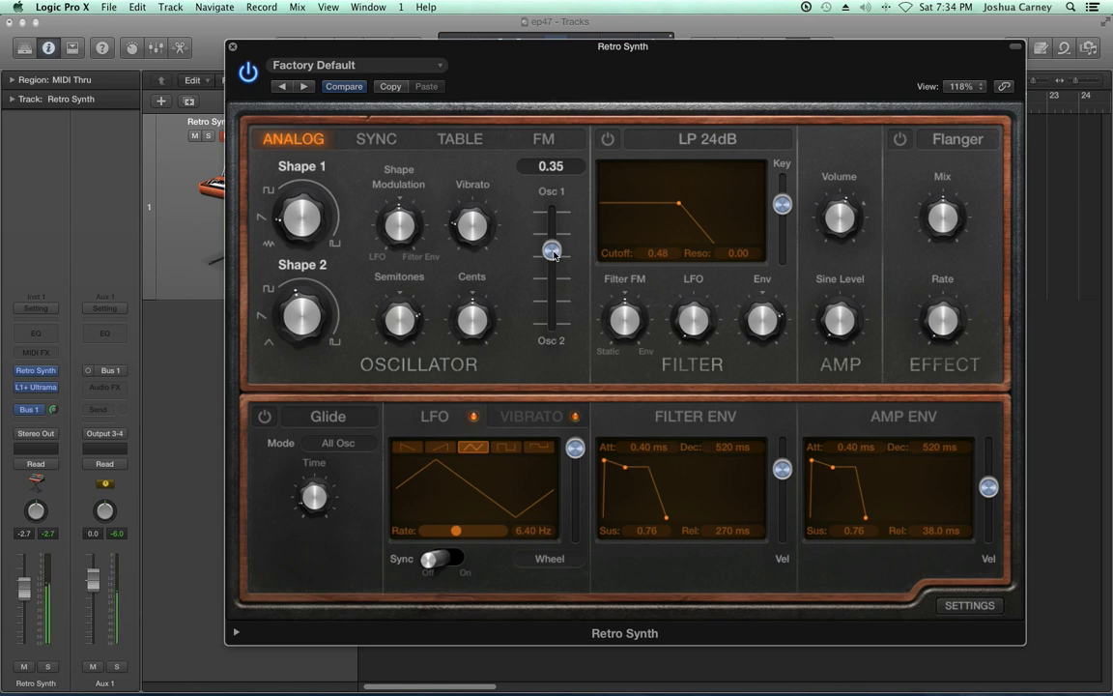
{"action": "left_click_drag", "start_coordinate": [399, 319], "coordinate": [418, 385]}
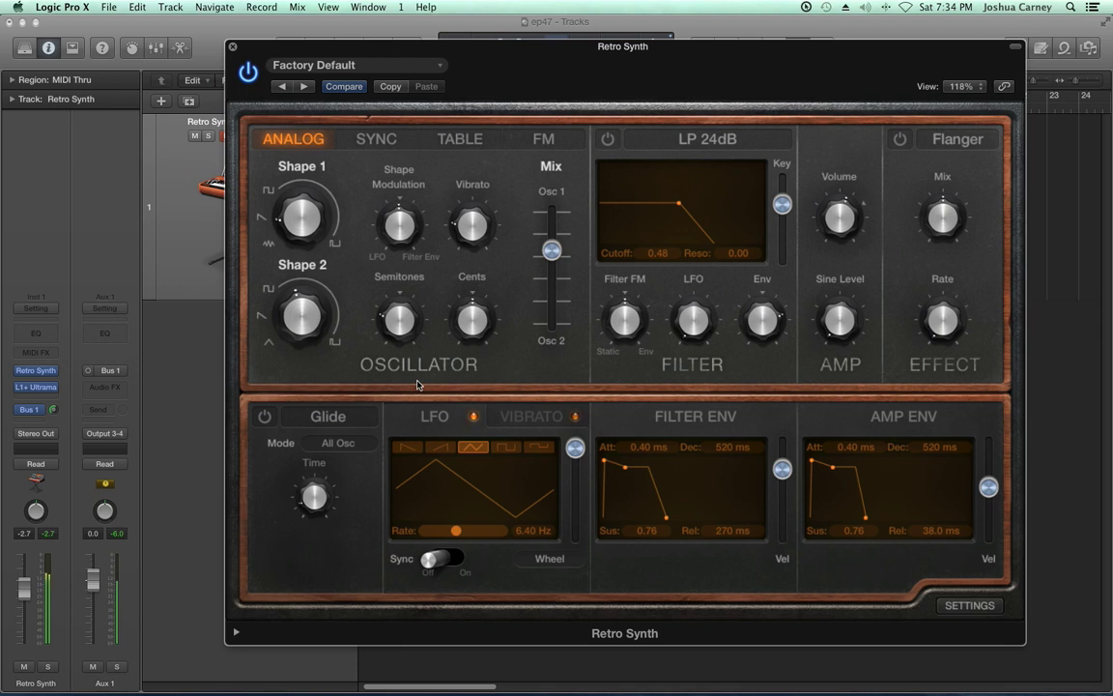
{"action": "left_click_drag", "start_coordinate": [411, 328], "coordinate": [416, 275]}
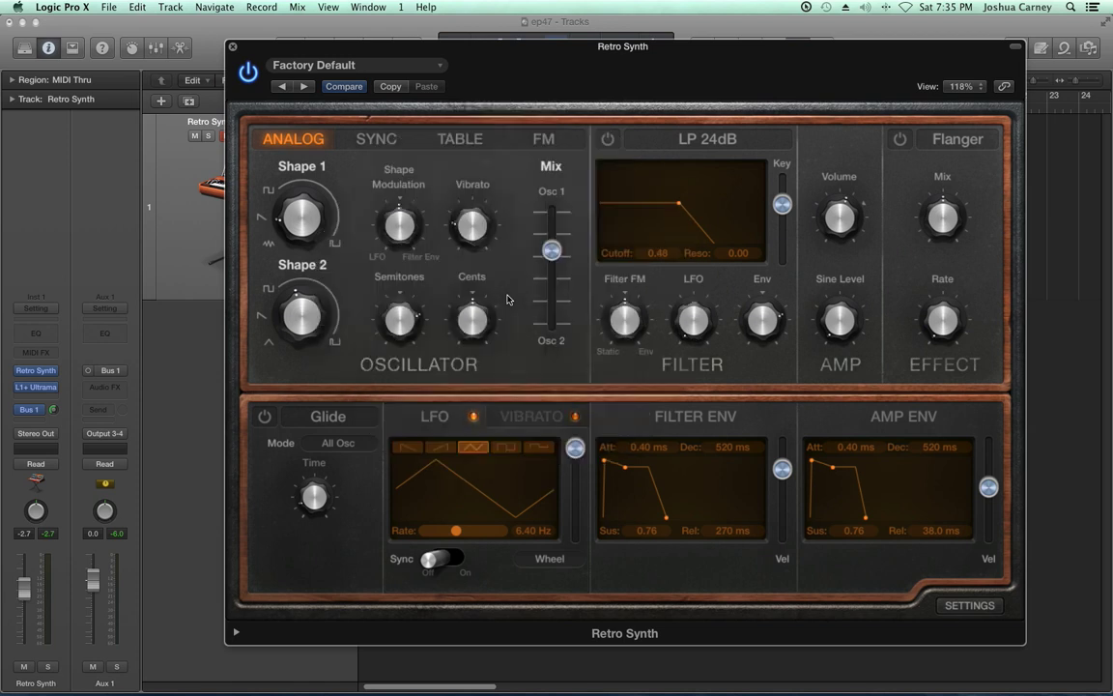
Try positive Cents detune offsets on the oscillators, reset to 0 c in between, and set Cents to 10 c.
{"action": "mouse_move", "coordinate": [476, 327]}
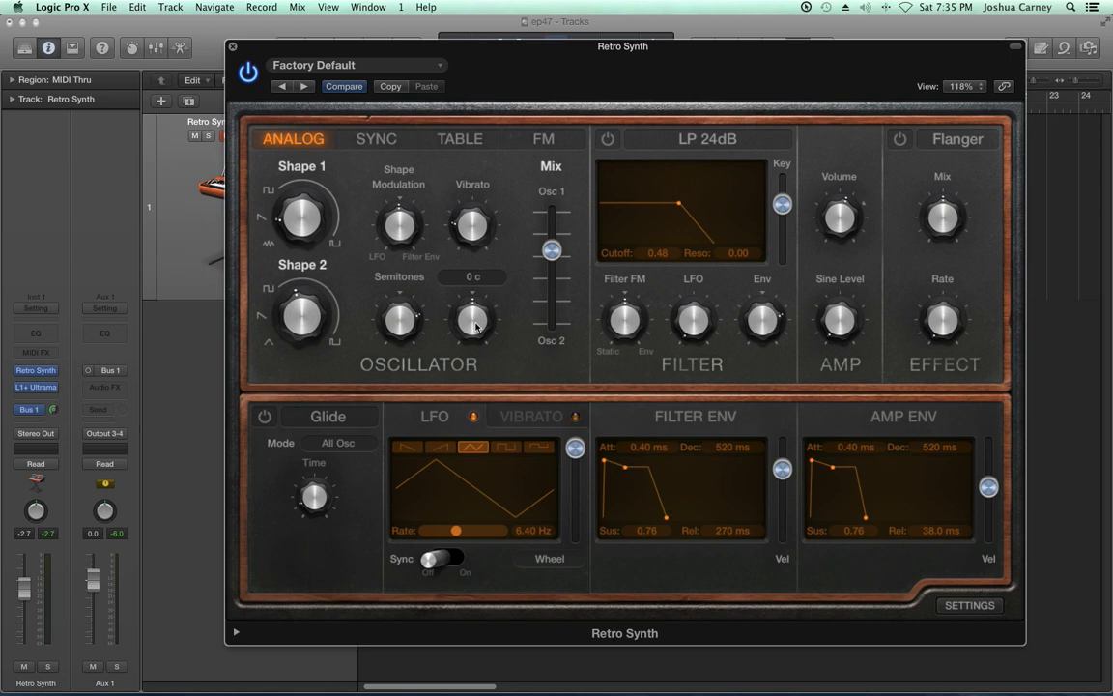
{"action": "left_click_drag", "start_coordinate": [475, 327], "coordinate": [485, 309]}
{"action": "mouse_move", "coordinate": [339, 312]}
{"action": "mouse_move", "coordinate": [494, 289]}
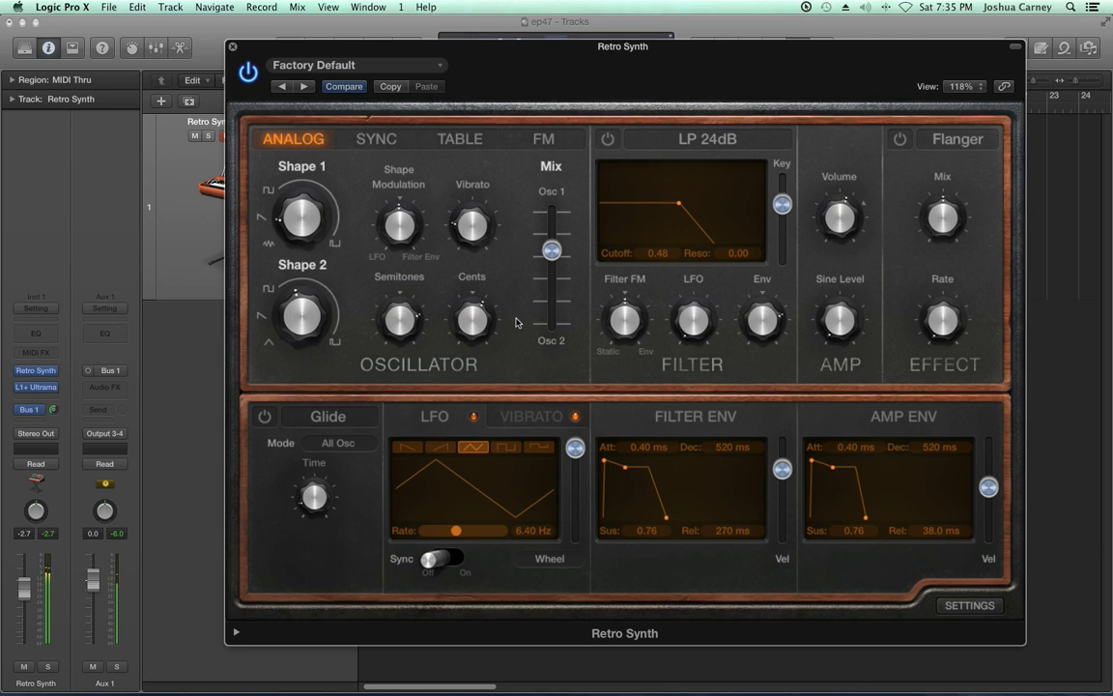
{"action": "mouse_move", "coordinate": [469, 335]}
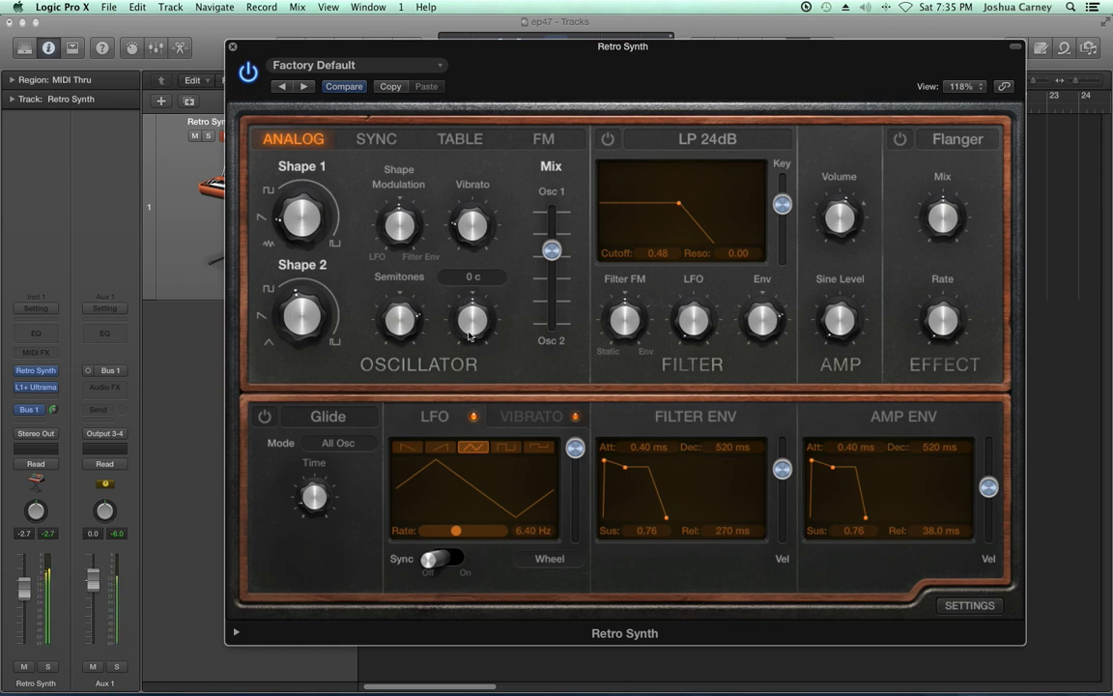
{"action": "left_click_drag", "start_coordinate": [469, 335], "coordinate": [475, 309]}
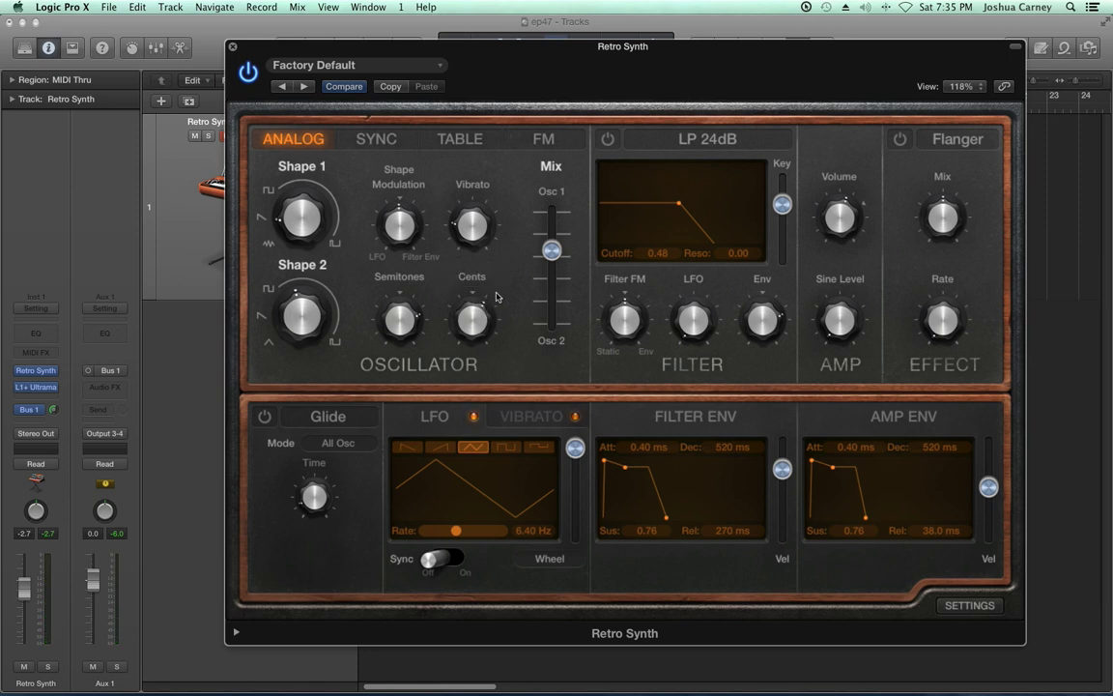
{"action": "scroll", "coordinate": [474, 320], "scroll_direction": "up", "scroll_amount": 10}
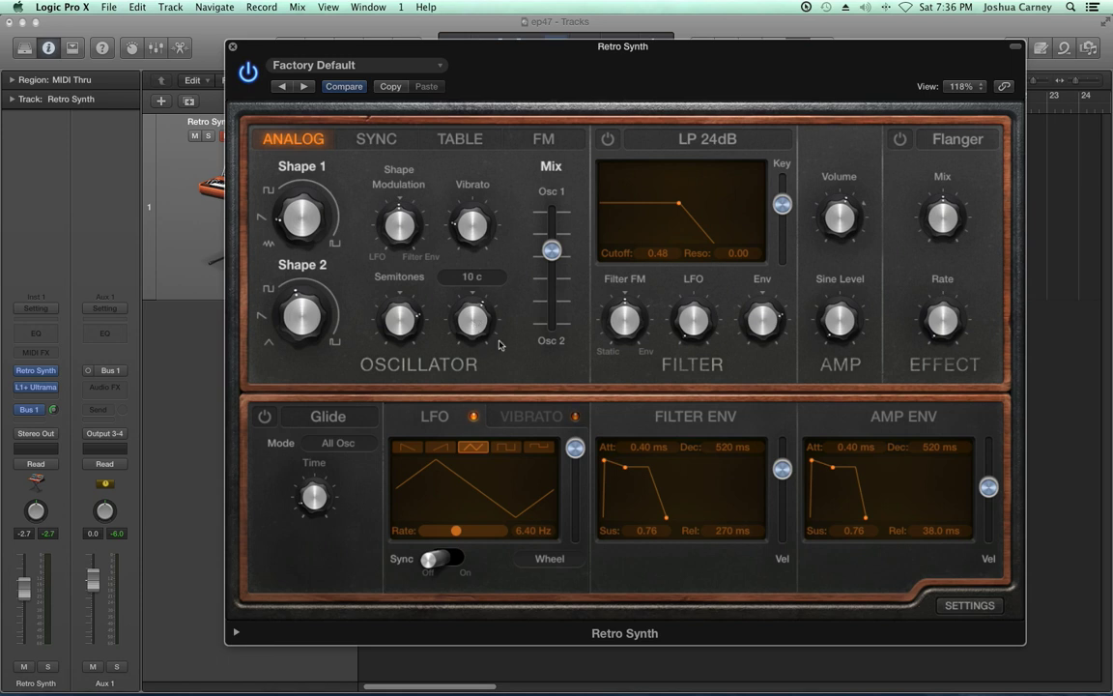
{"action": "double_click", "coordinate": [473, 277]}
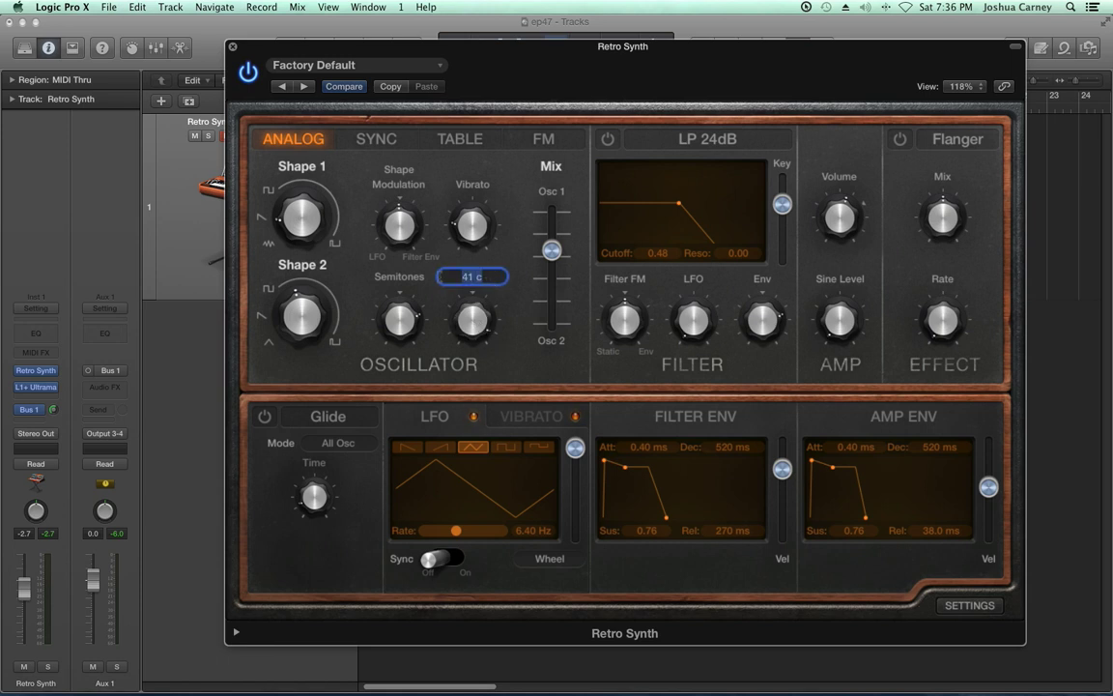
{"action": "key", "text": "Return"}
{"action": "mouse_move", "coordinate": [477, 320]}
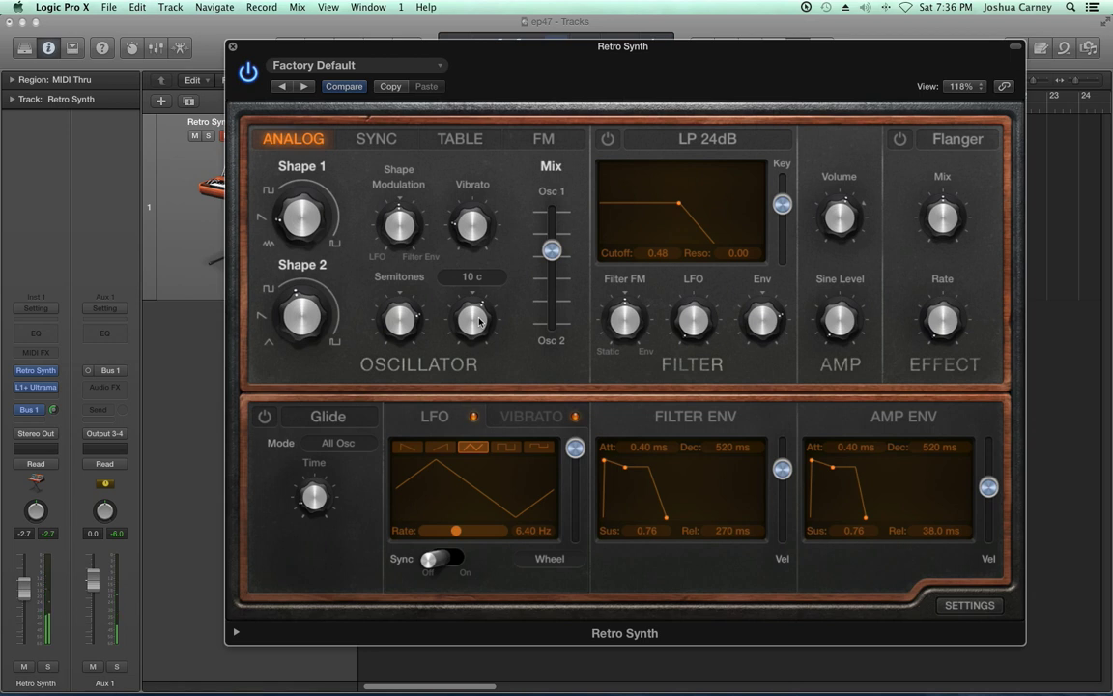
Raise the oscillator Vibrato amount, and turn the knob back down.
{"action": "mouse_move", "coordinate": [472, 224]}
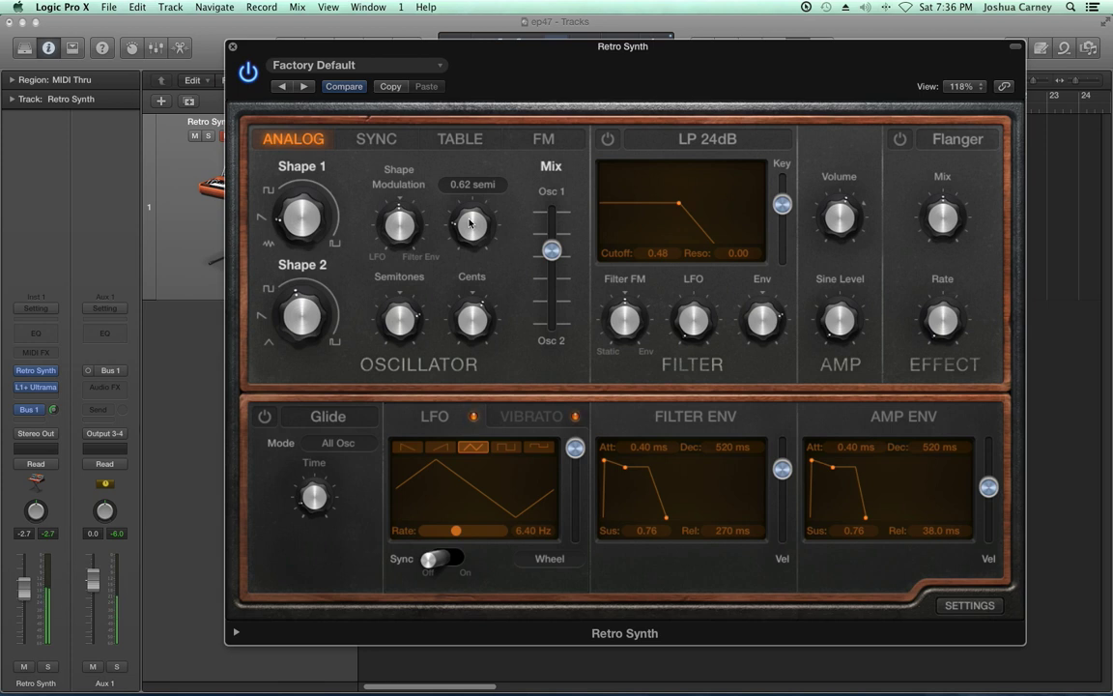
{"action": "left_click_drag", "start_coordinate": [470, 222], "coordinate": [475, 210]}
{"action": "left_click_drag", "start_coordinate": [475, 211], "coordinate": [475, 252]}
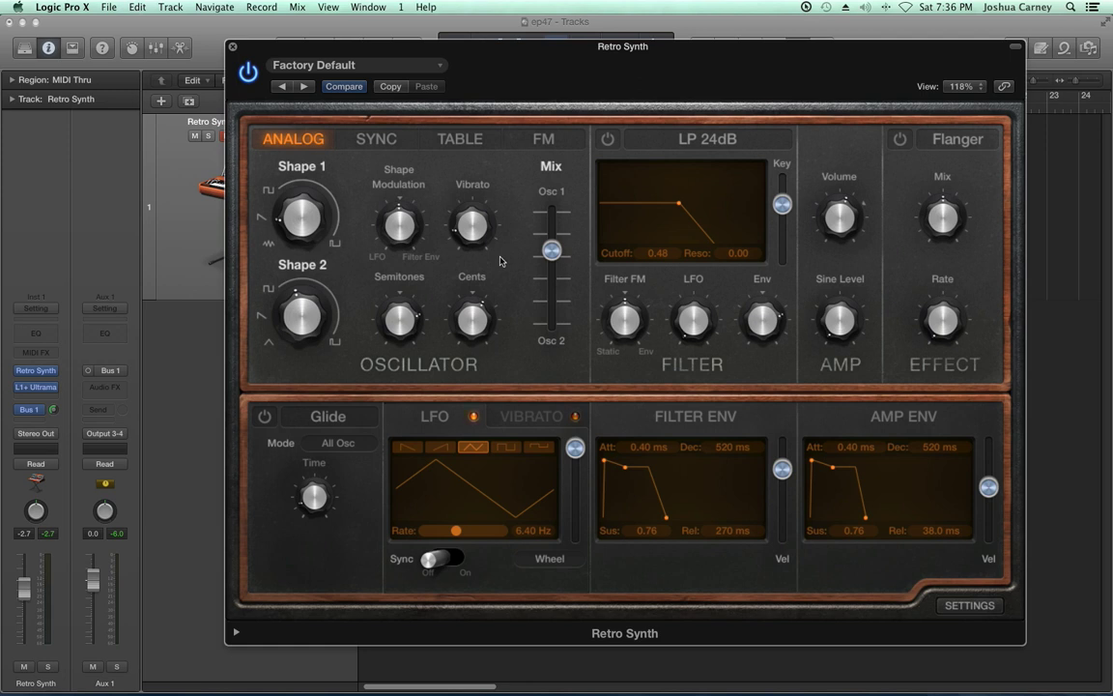
{"action": "mouse_move", "coordinate": [415, 303]}
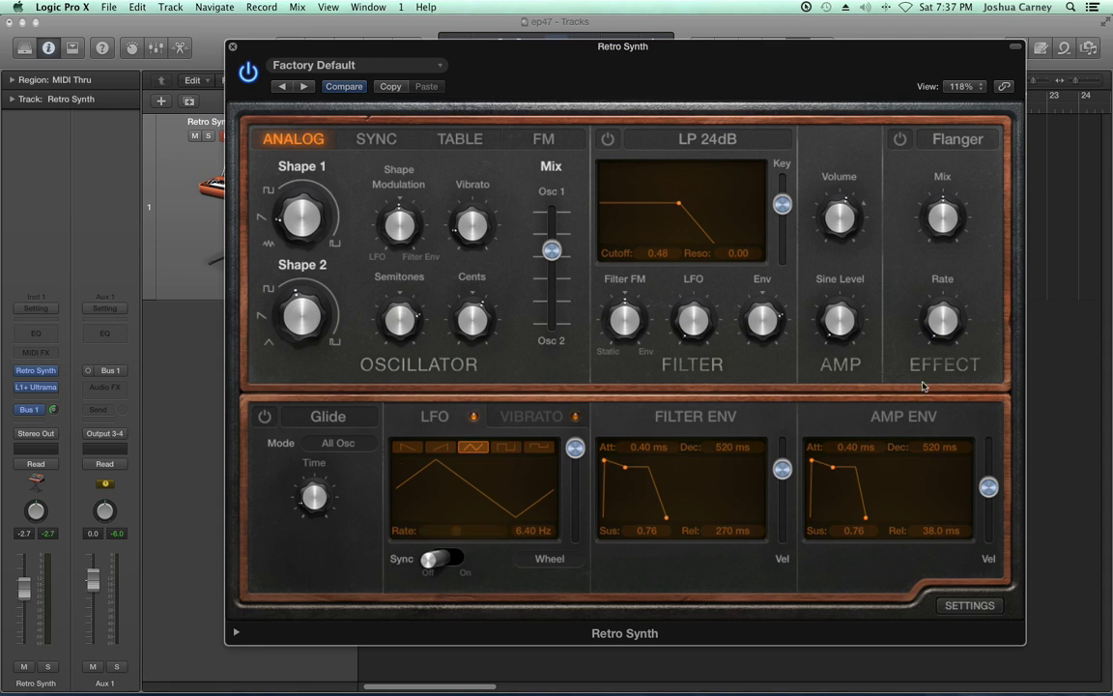
Show Retro Synth's global and controller settings, and switch on the LP 24dB filter.
{"action": "left_click", "coordinate": [955, 607]}
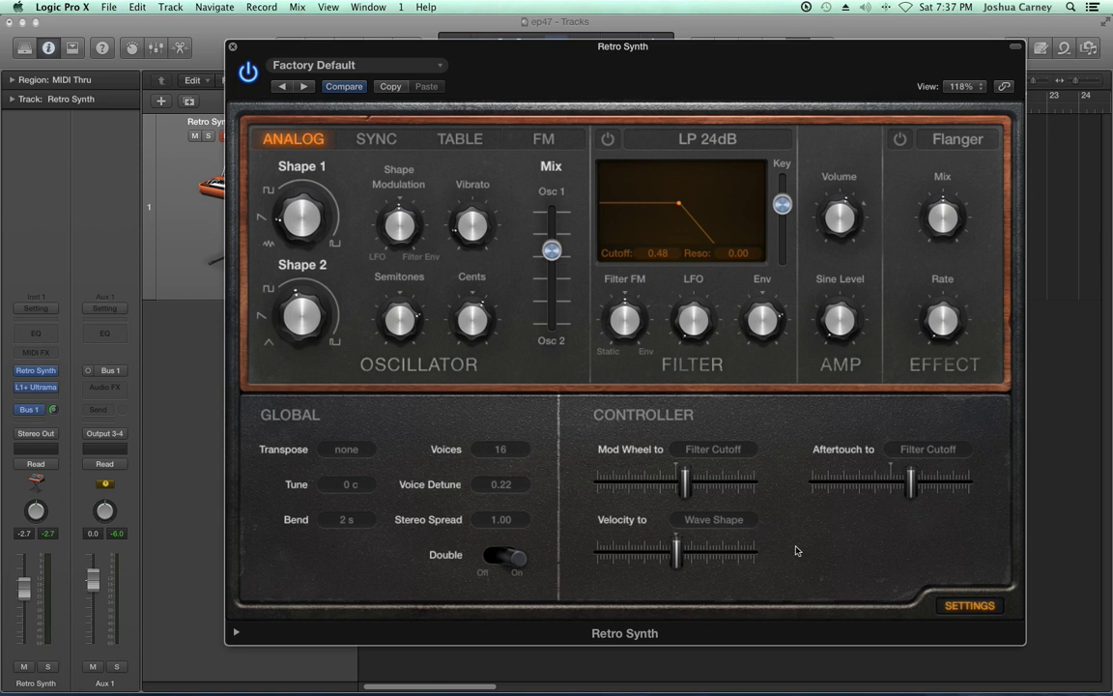
{"action": "mouse_move", "coordinate": [474, 205]}
{"action": "left_click", "coordinate": [606, 138]}
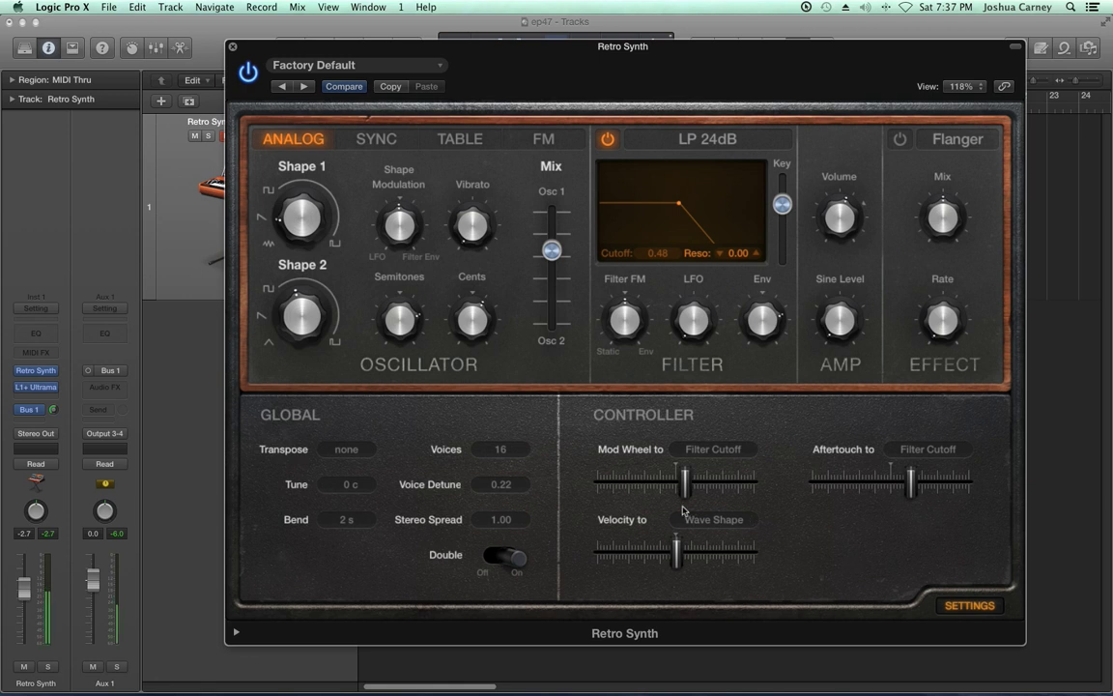
Try positive Mod Wheel, Aftertouch and Velocity modulation amounts, and return all three sliders to their centre position.
{"action": "left_click_drag", "start_coordinate": [685, 479], "coordinate": [718, 482]}
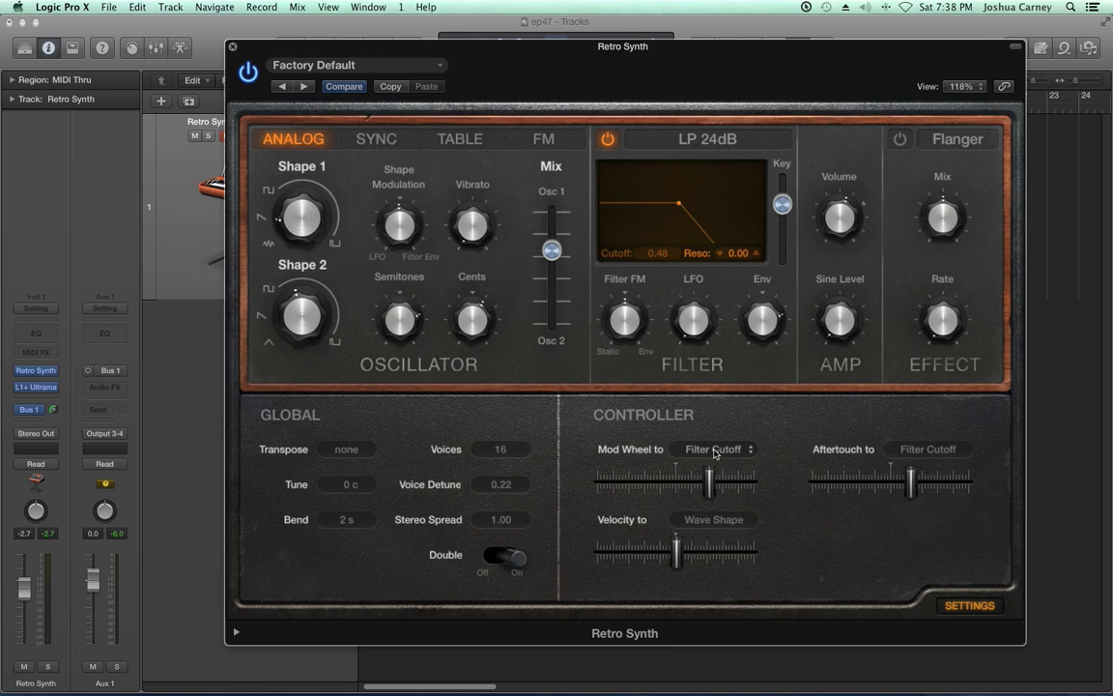
{"action": "left_click_drag", "start_coordinate": [710, 480], "coordinate": [675, 480]}
{"action": "mouse_move", "coordinate": [908, 488]}
{"action": "left_mouse_down"}
{"action": "mouse_move", "coordinate": [899, 495]}
{"action": "mouse_move", "coordinate": [925, 493]}
{"action": "left_mouse_up"}
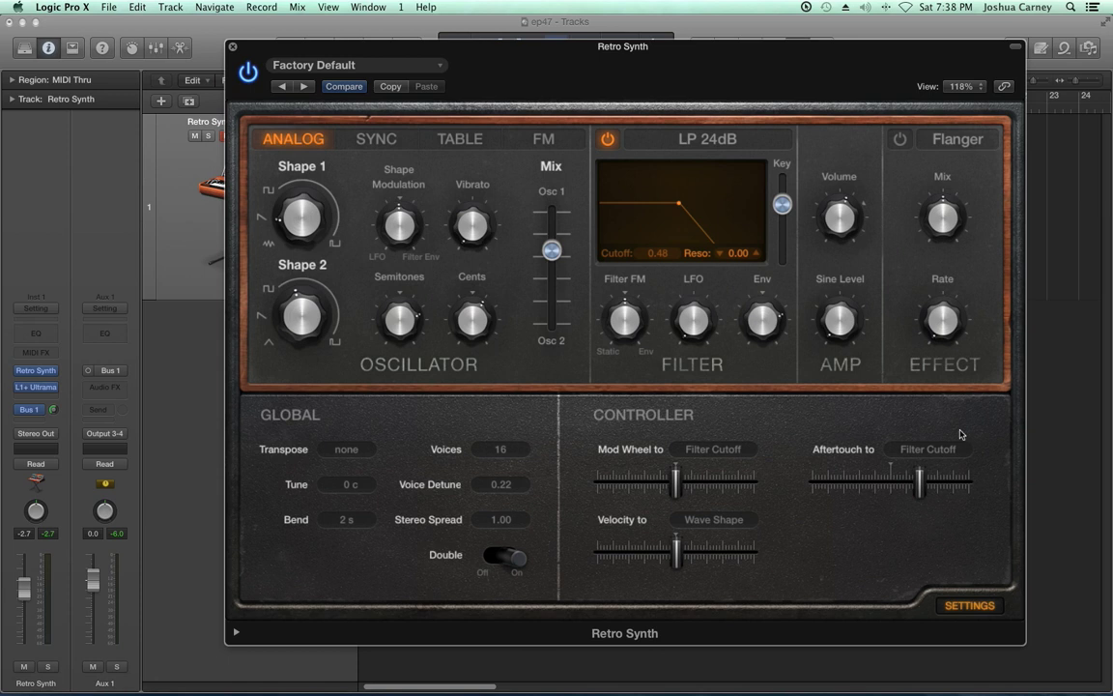
{"action": "left_click", "coordinate": [917, 483]}
{"action": "left_click_drag", "start_coordinate": [918, 490], "coordinate": [901, 509]}
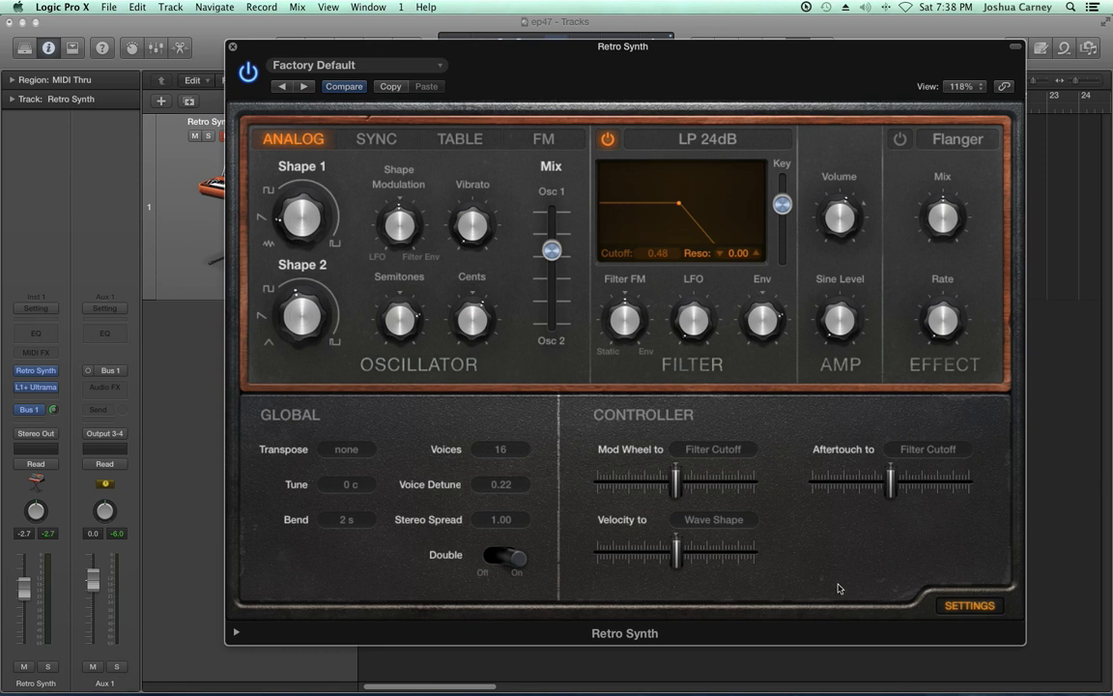
{"action": "left_click_drag", "start_coordinate": [606, 536], "coordinate": [716, 558]}
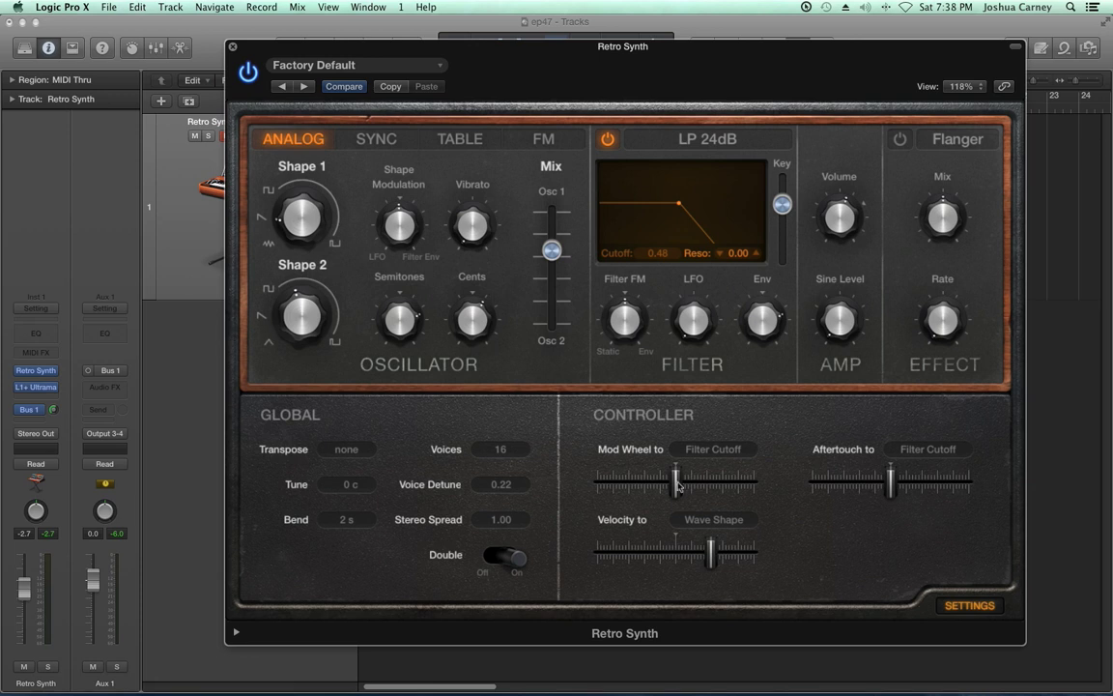
{"action": "left_click", "coordinate": [710, 568], "text": "alt"}
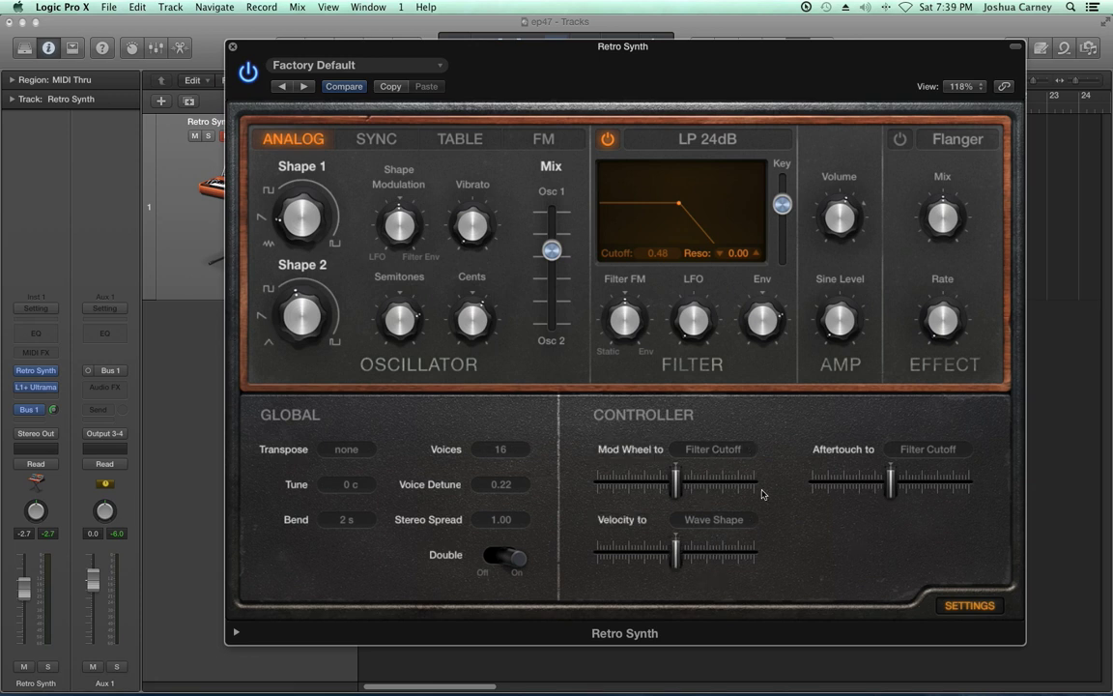
Review the Mod Wheel destination choices, including Wave Shape (Pulse Width) and Vibrato Rate, and demonstrate wave shape changes on the Shape 2 knob.
{"action": "mouse_move", "coordinate": [738, 470]}
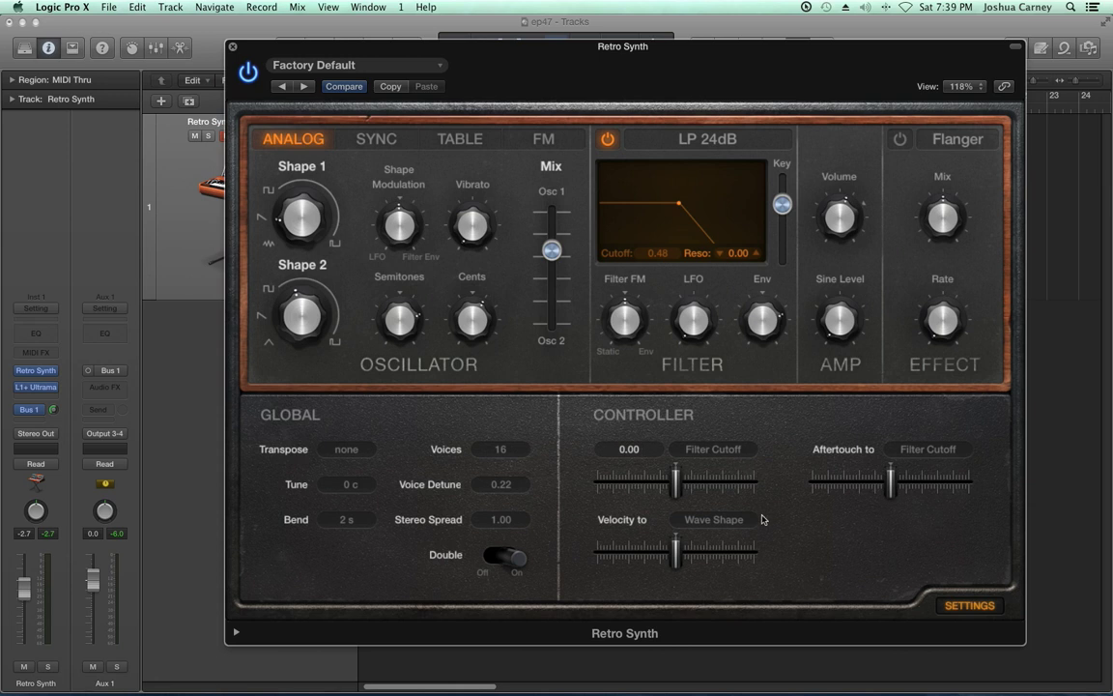
{"action": "left_click", "coordinate": [738, 449]}
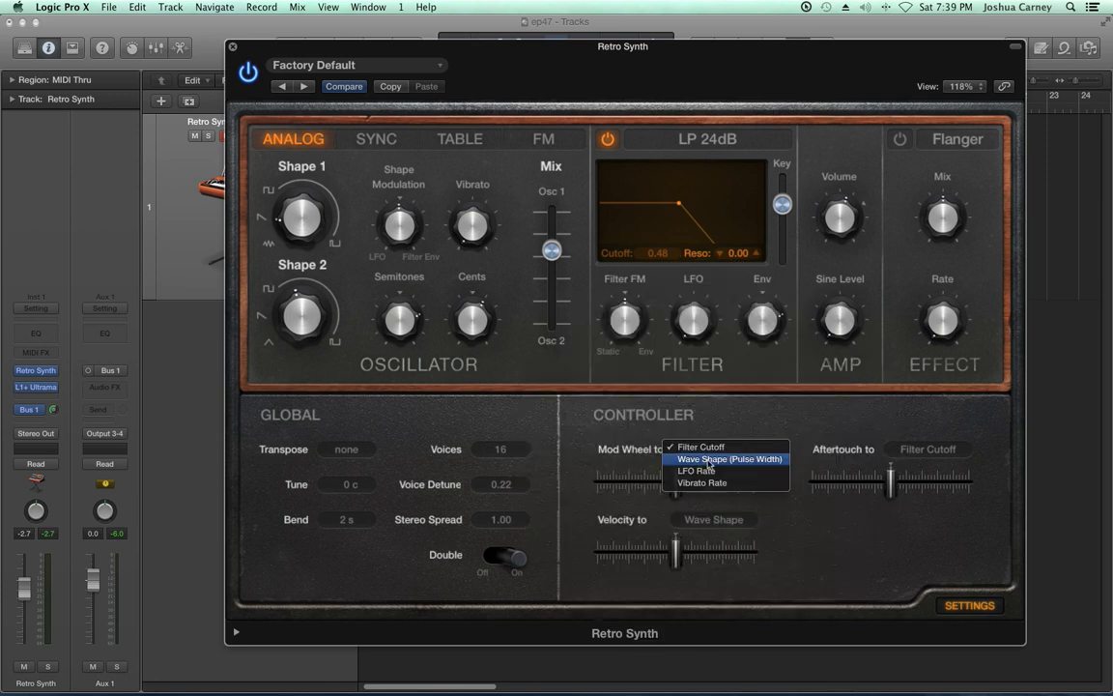
{"action": "left_click", "coordinate": [305, 303]}
{"action": "left_click_drag", "start_coordinate": [305, 303], "coordinate": [260, 296]}
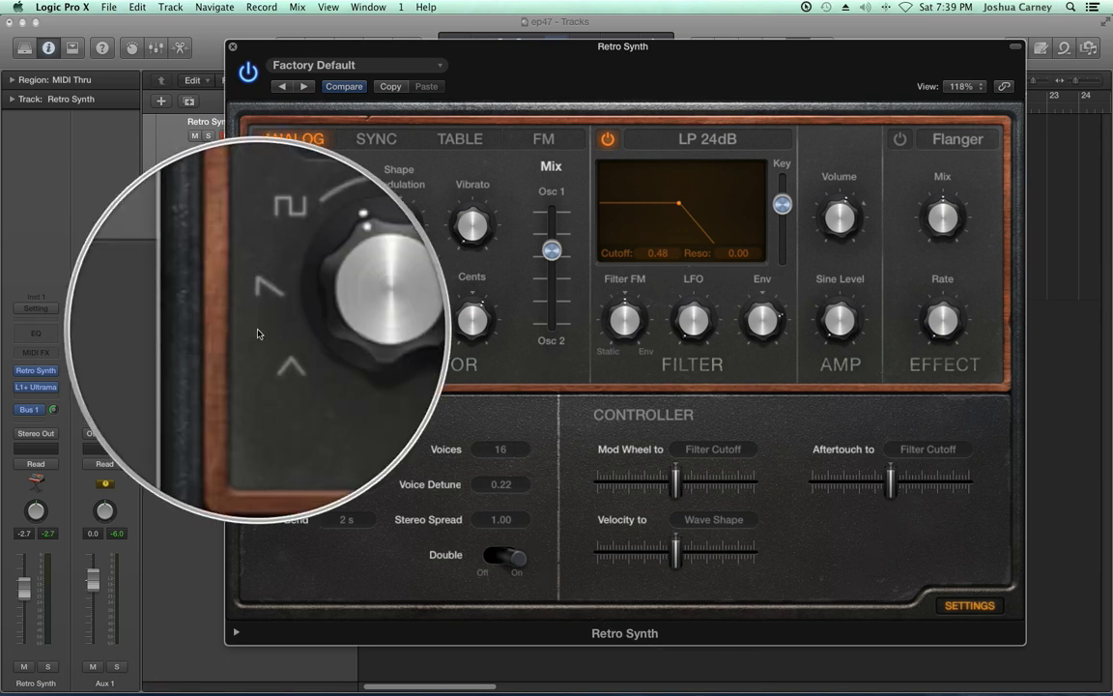
{"action": "left_click", "coordinate": [720, 449]}
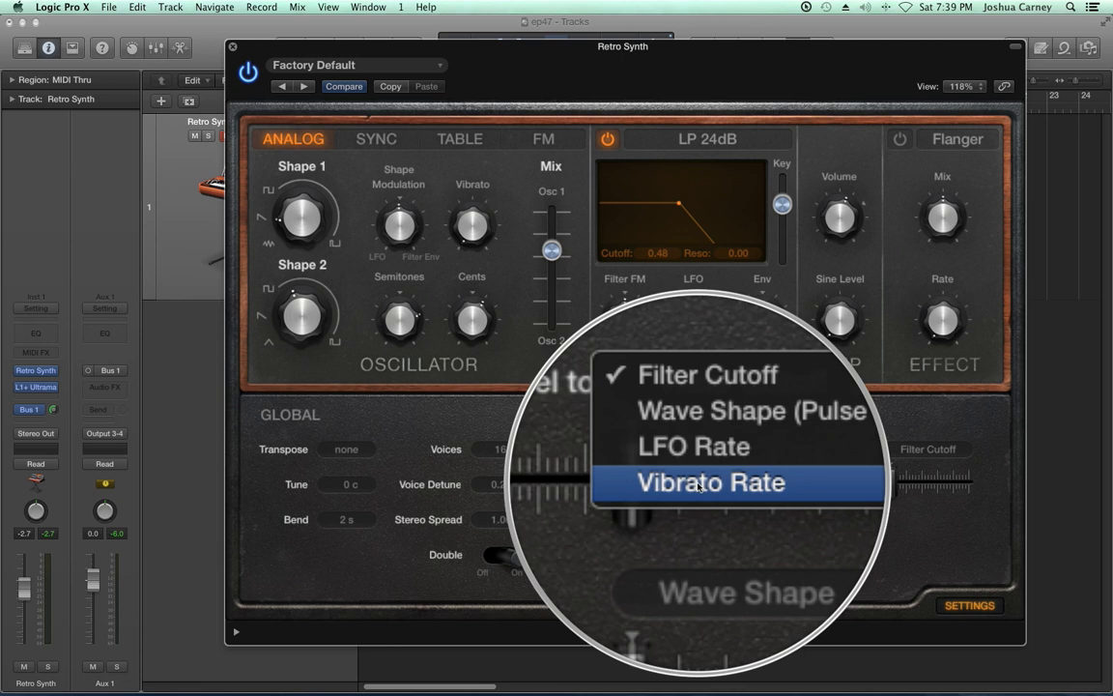
{"action": "left_click", "coordinate": [742, 461]}
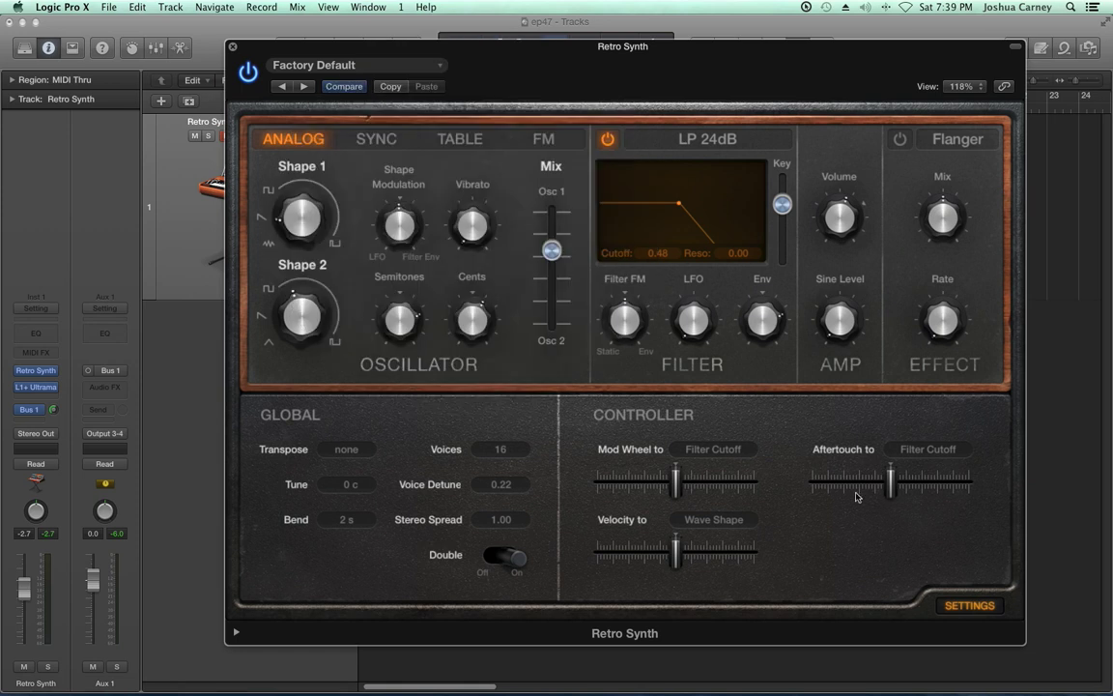
Switch the filter off, and try Transpose at +1 octave and -1 octave before setting it back to none.
{"action": "left_click", "coordinate": [606, 138]}
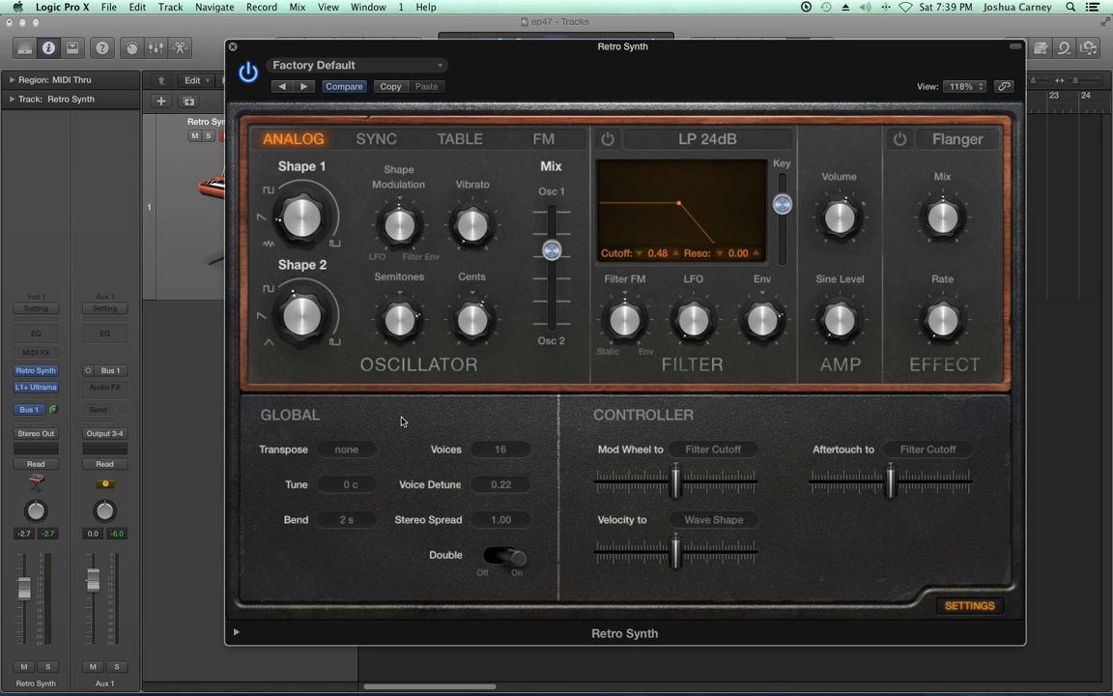
{"action": "left_click", "coordinate": [349, 458]}
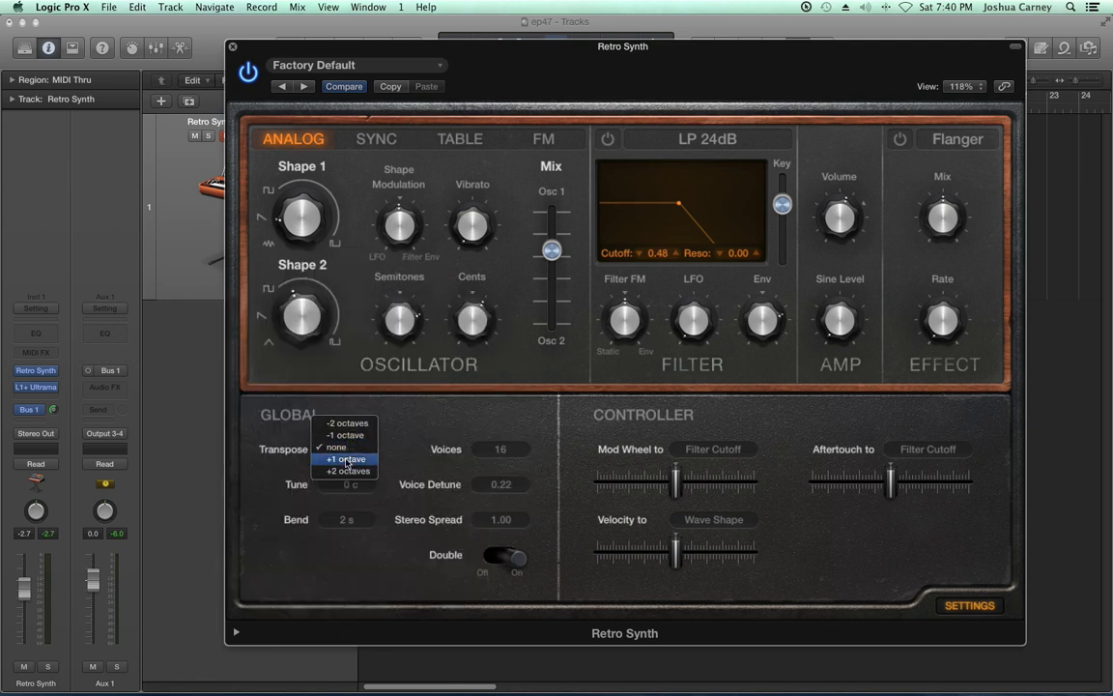
{"action": "left_click", "coordinate": [346, 460]}
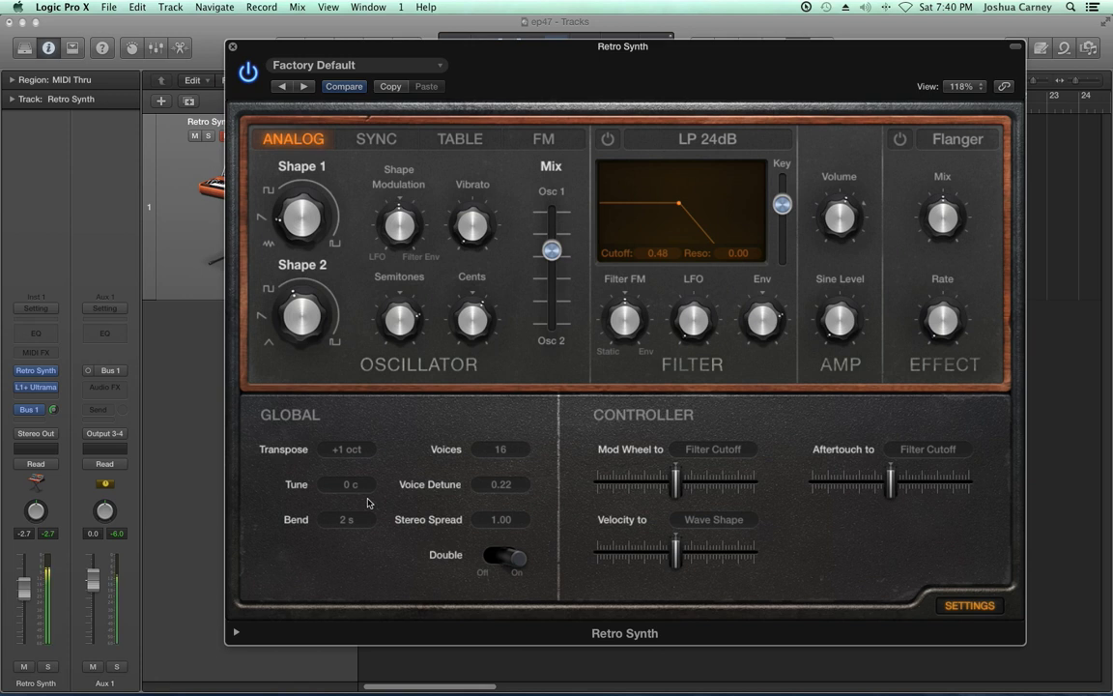
{"action": "left_click", "coordinate": [345, 450]}
{"action": "left_click", "coordinate": [349, 425]}
{"action": "left_click", "coordinate": [363, 452]}
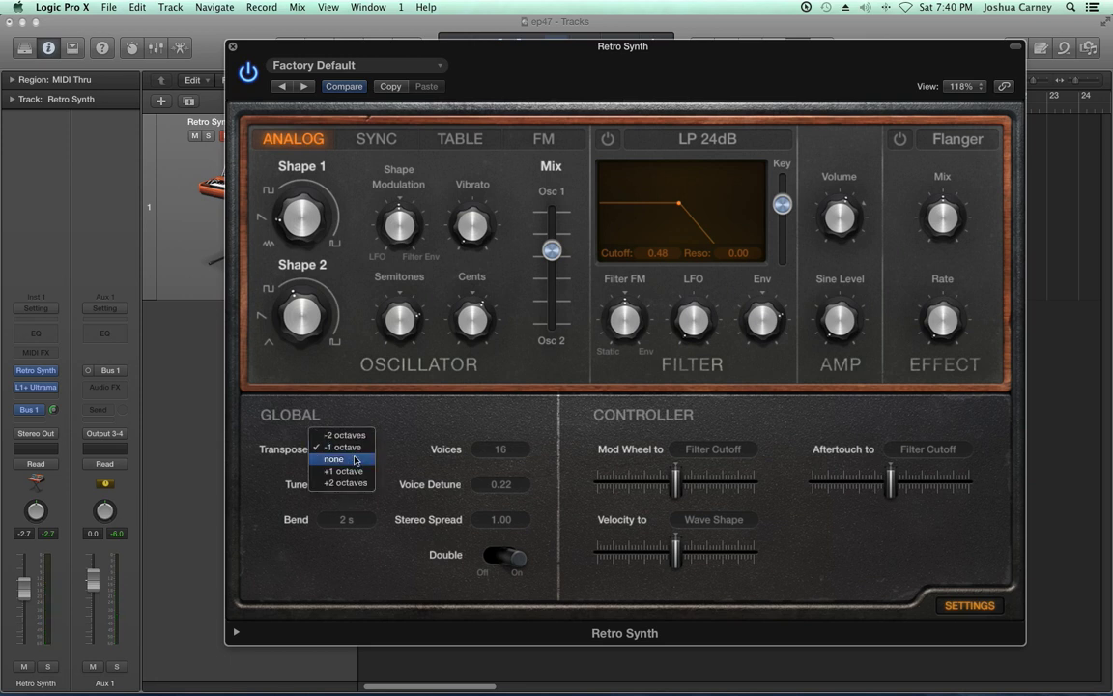
{"action": "left_click", "coordinate": [370, 465]}
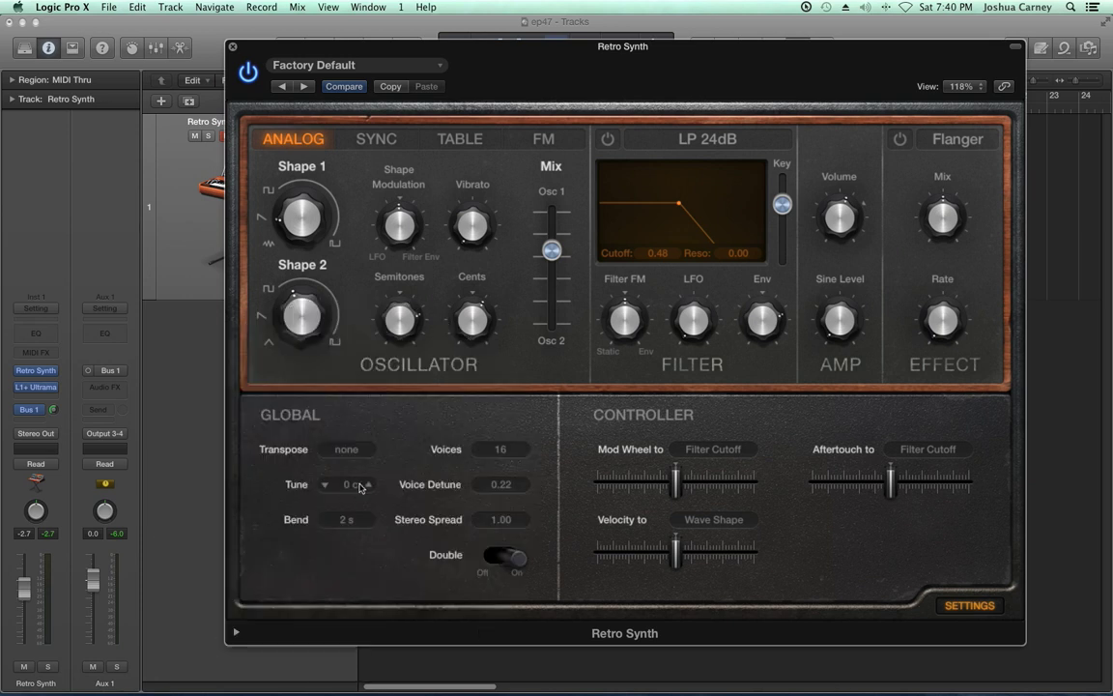
Try a global Tune offset of -14 c, and set Tune back to 0 c.
{"action": "left_click_drag", "start_coordinate": [359, 491], "coordinate": [345, 496]}
{"action": "double_click", "coordinate": [346, 489]}
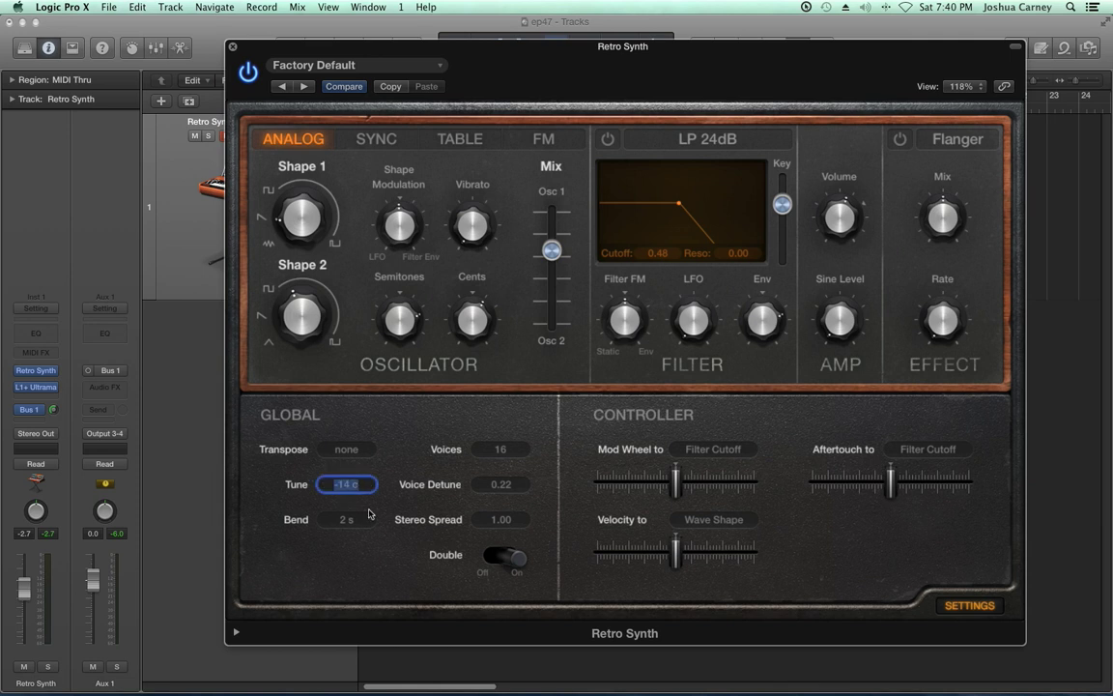
{"action": "type", "text": "0"}
{"action": "key", "text": "Return"}
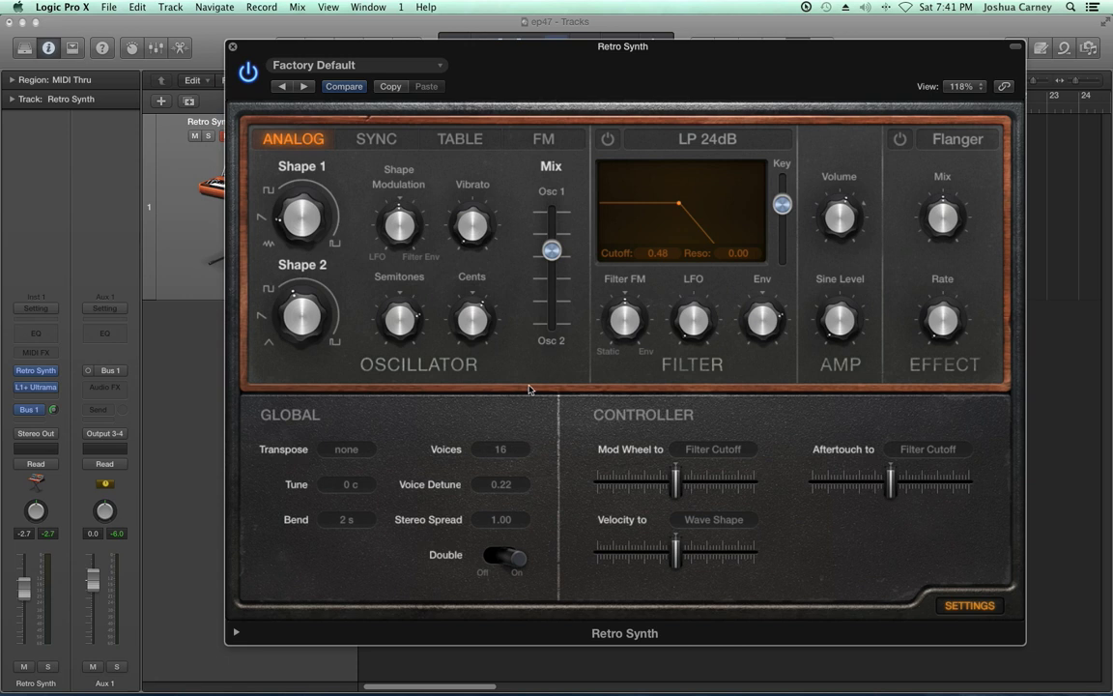
Set the global Tune to -5 c.
{"action": "mouse_move", "coordinate": [477, 322]}
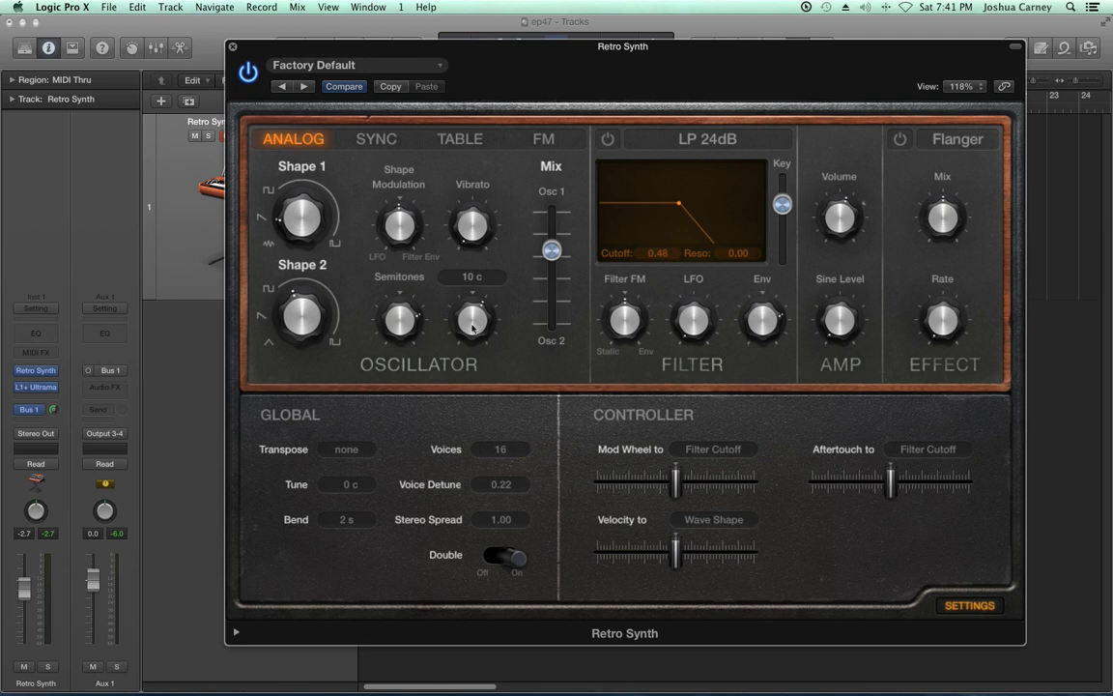
{"action": "left_click", "coordinate": [325, 485]}
{"action": "left_click", "coordinate": [325, 485]}
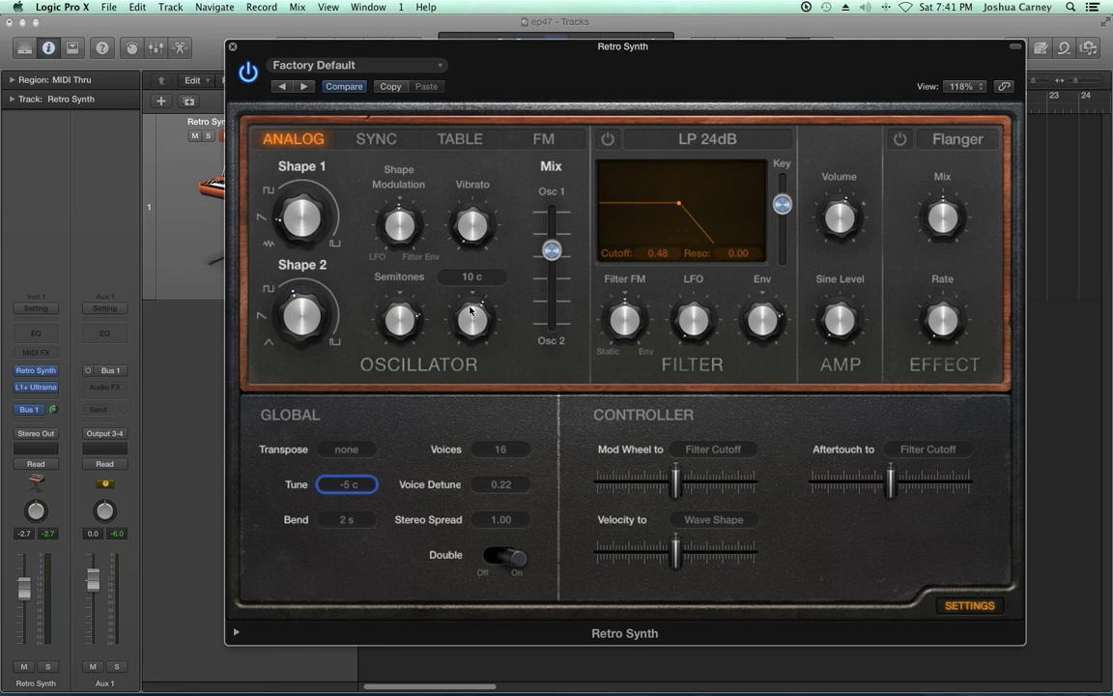
Set the pitch Bend range to none, and look over the semitone and octave ranges on offer.
{"action": "left_click", "coordinate": [341, 522]}
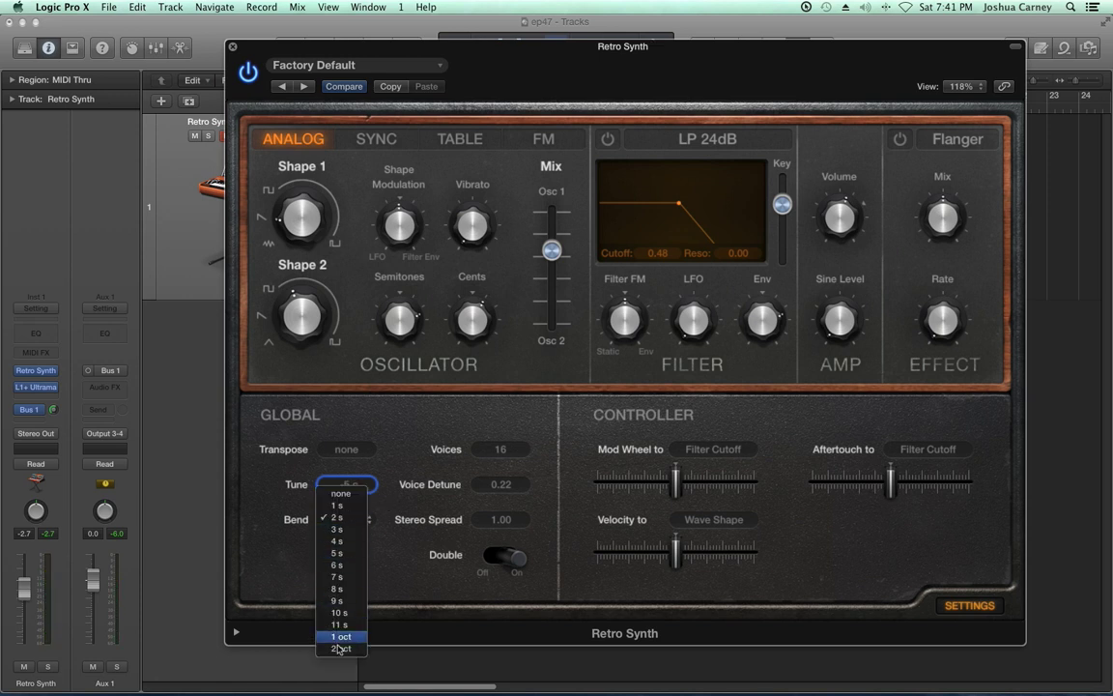
{"action": "left_click", "coordinate": [341, 492]}
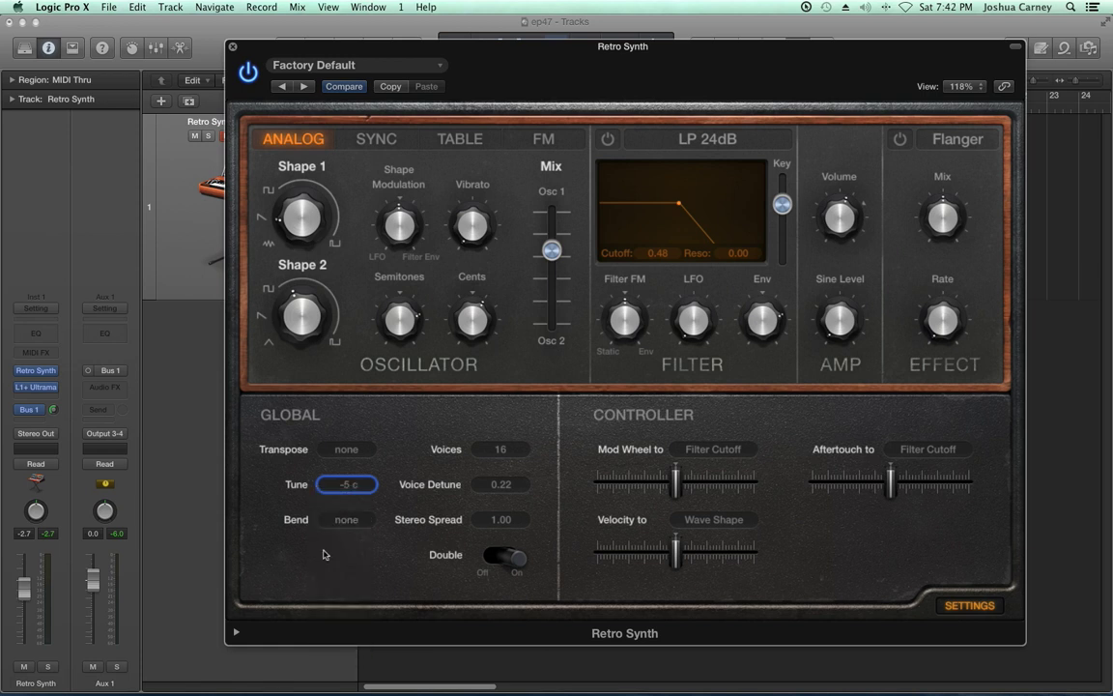
{"action": "left_click", "coordinate": [345, 518]}
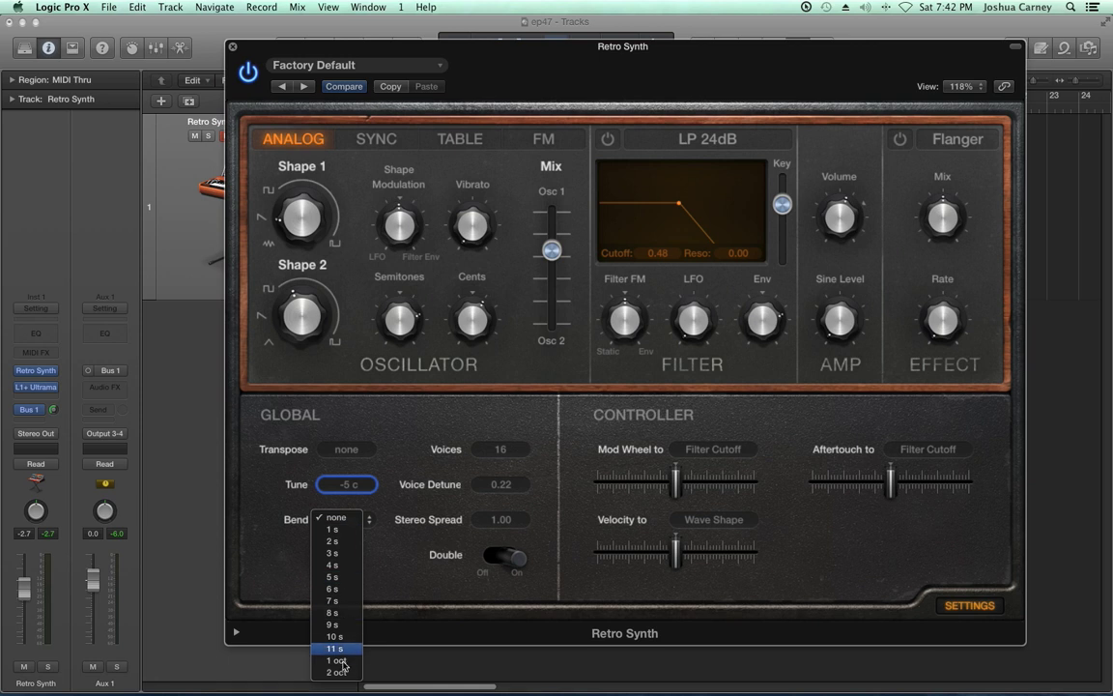
{"action": "left_click", "coordinate": [295, 574]}
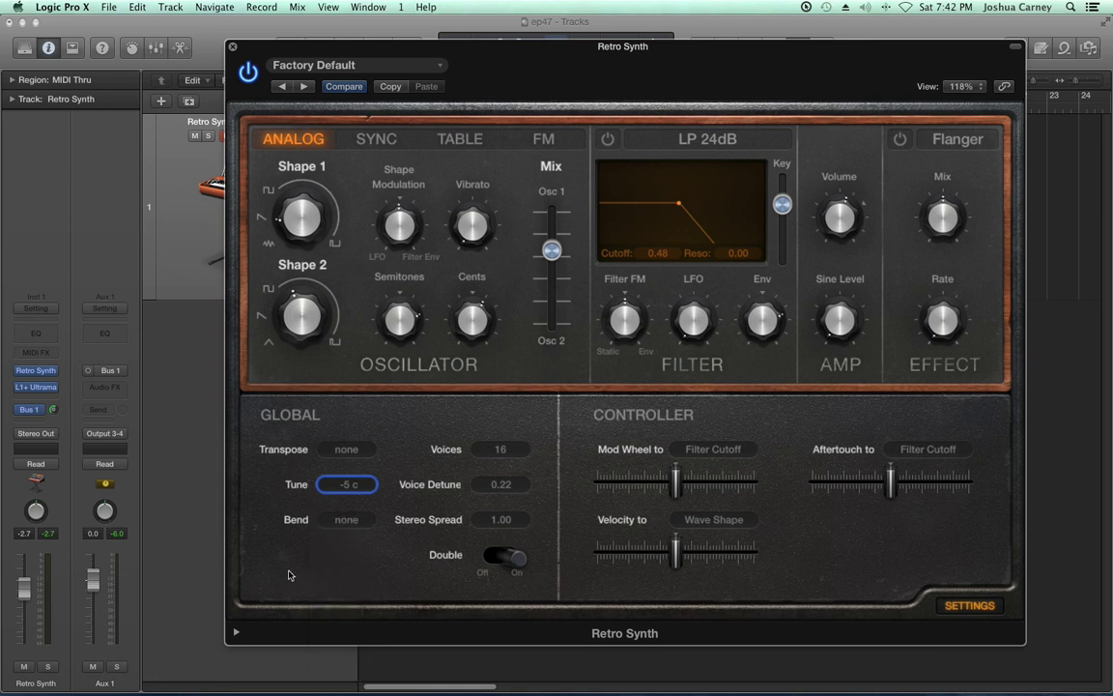
Try the Voices setting at mono and legato in turn, leaving it on legato.
{"action": "left_click", "coordinate": [509, 450]}
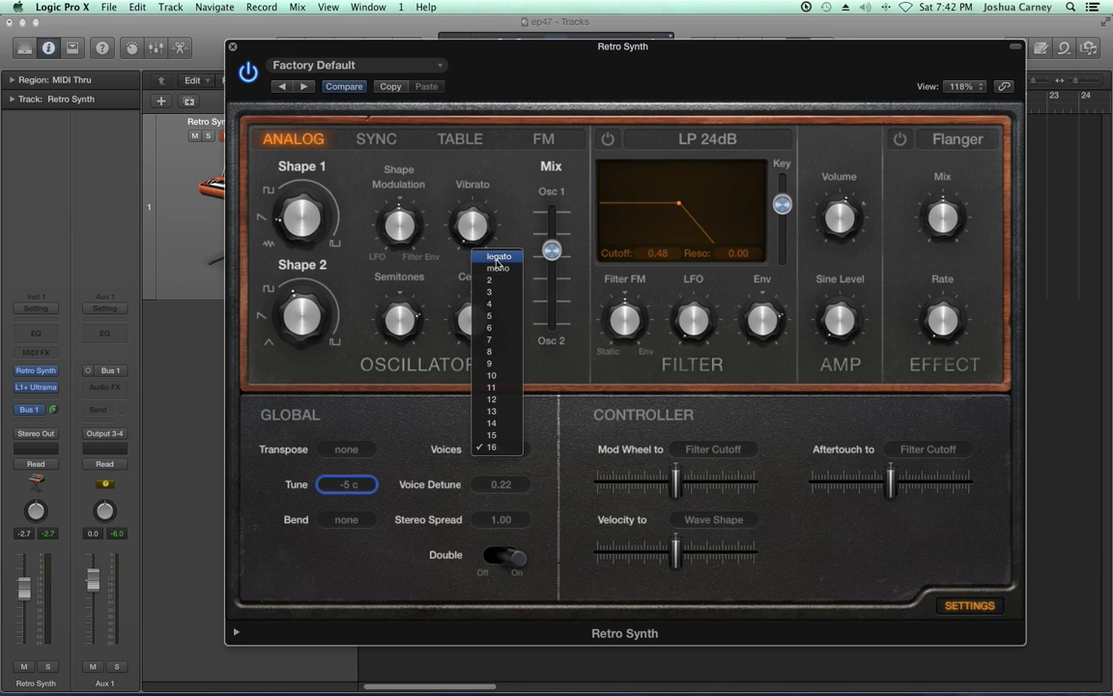
{"action": "left_click", "coordinate": [498, 267]}
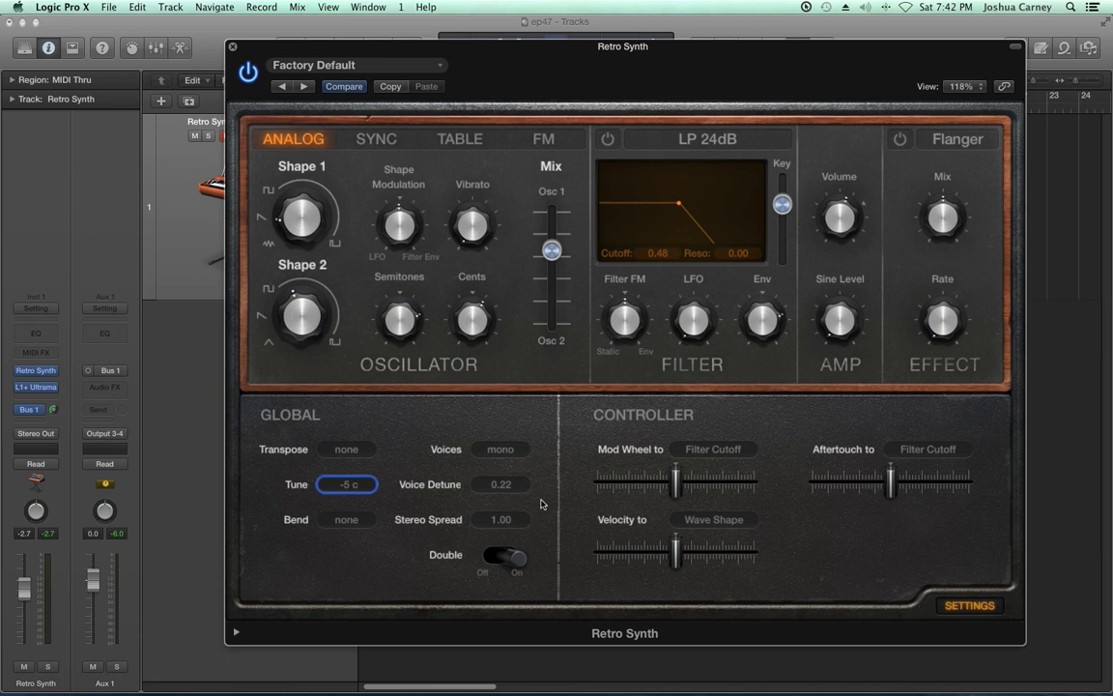
{"action": "left_click", "coordinate": [513, 451]}
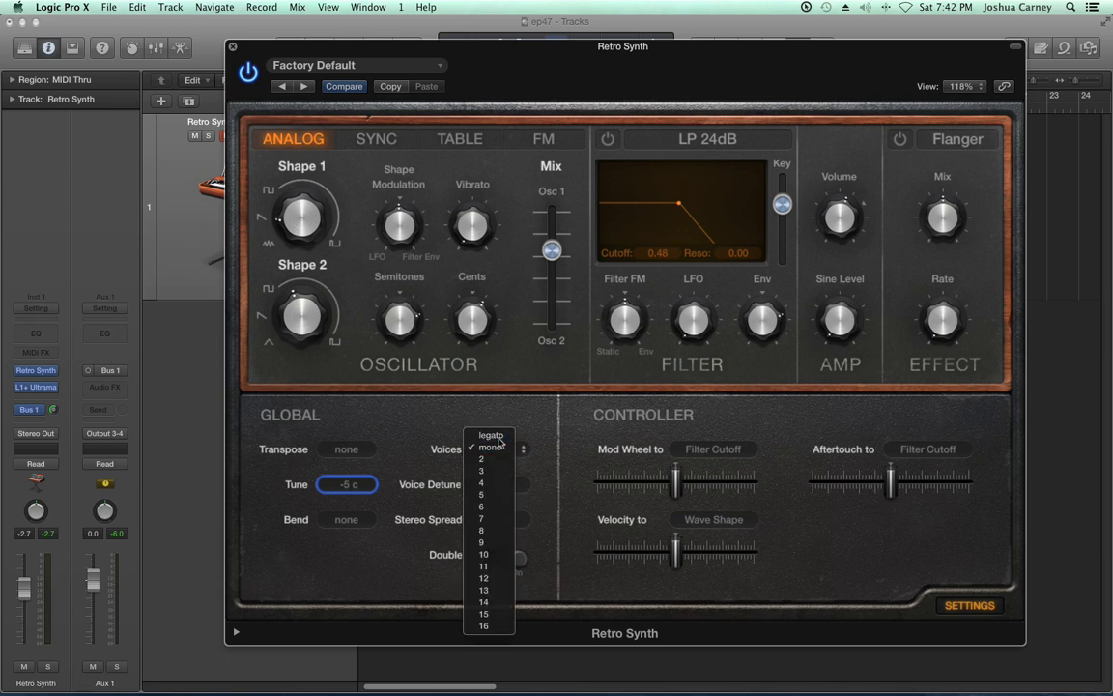
{"action": "left_click", "coordinate": [492, 436]}
{"action": "left_click", "coordinate": [495, 448]}
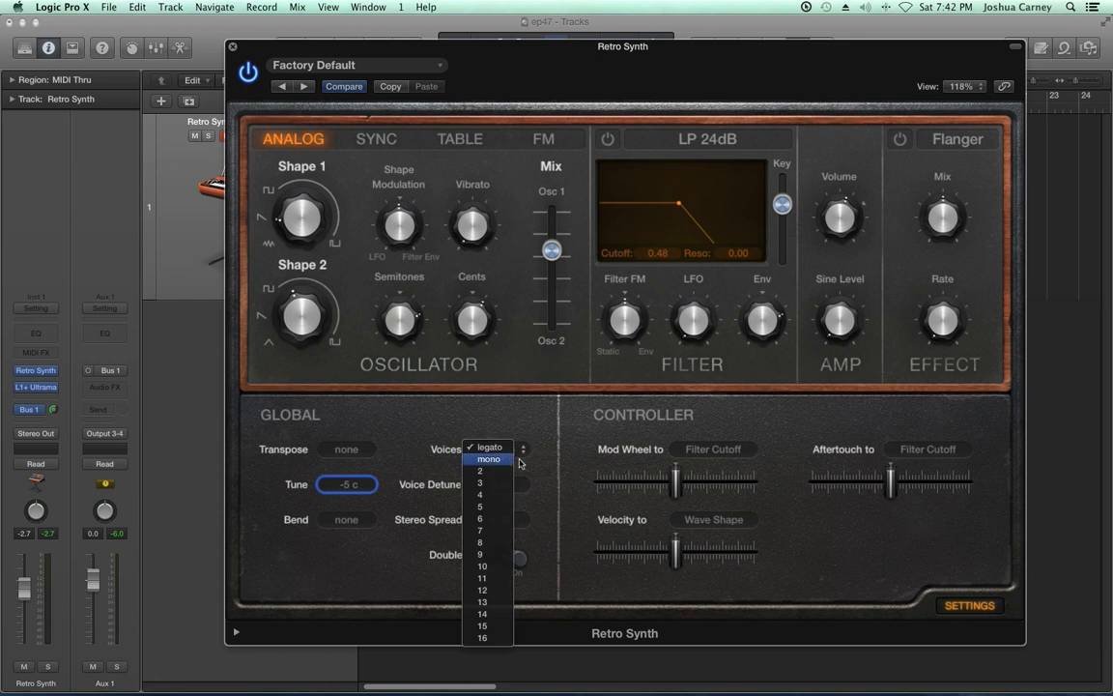
{"action": "left_click", "coordinate": [490, 459]}
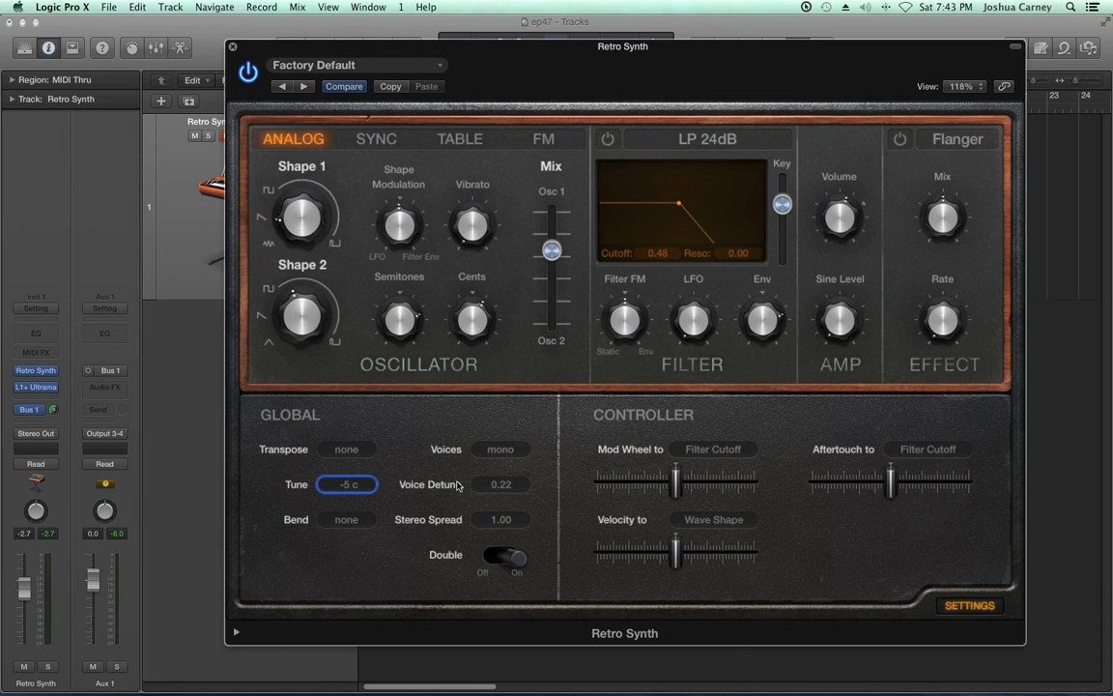
{"action": "left_click", "coordinate": [499, 449]}
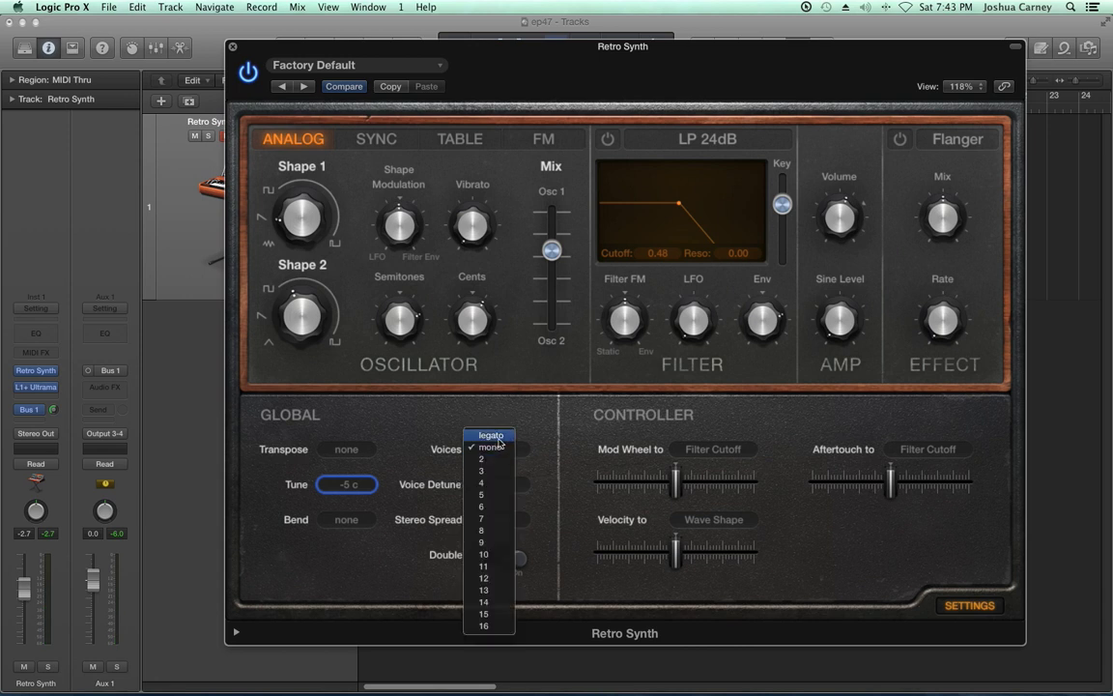
{"action": "left_click", "coordinate": [498, 437]}
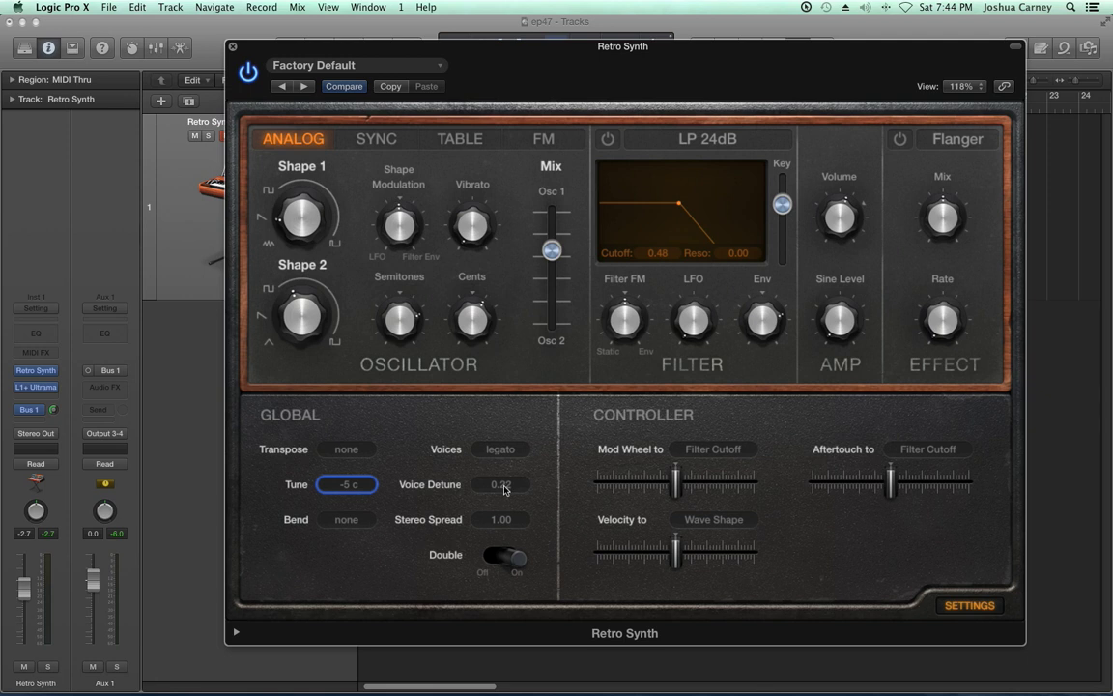
Lower Voice Detune to 0.00 and set Voices back to 16.
{"action": "mouse_move", "coordinate": [459, 311]}
{"action": "left_click_drag", "start_coordinate": [502, 489], "coordinate": [502, 512]}
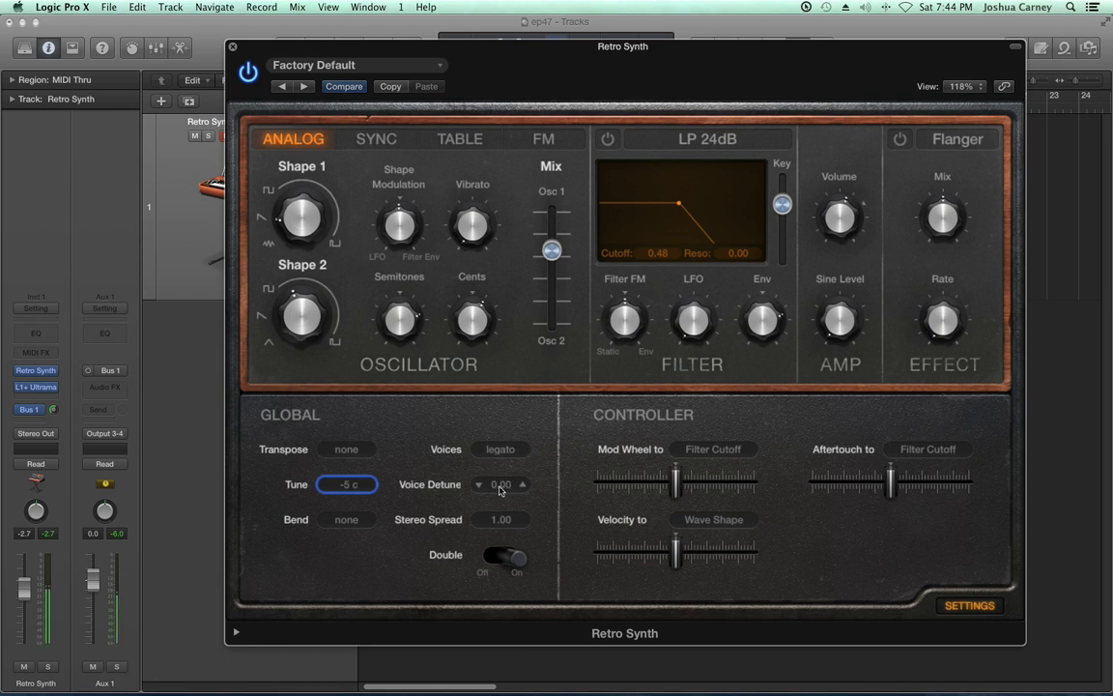
{"action": "left_click", "coordinate": [495, 449]}
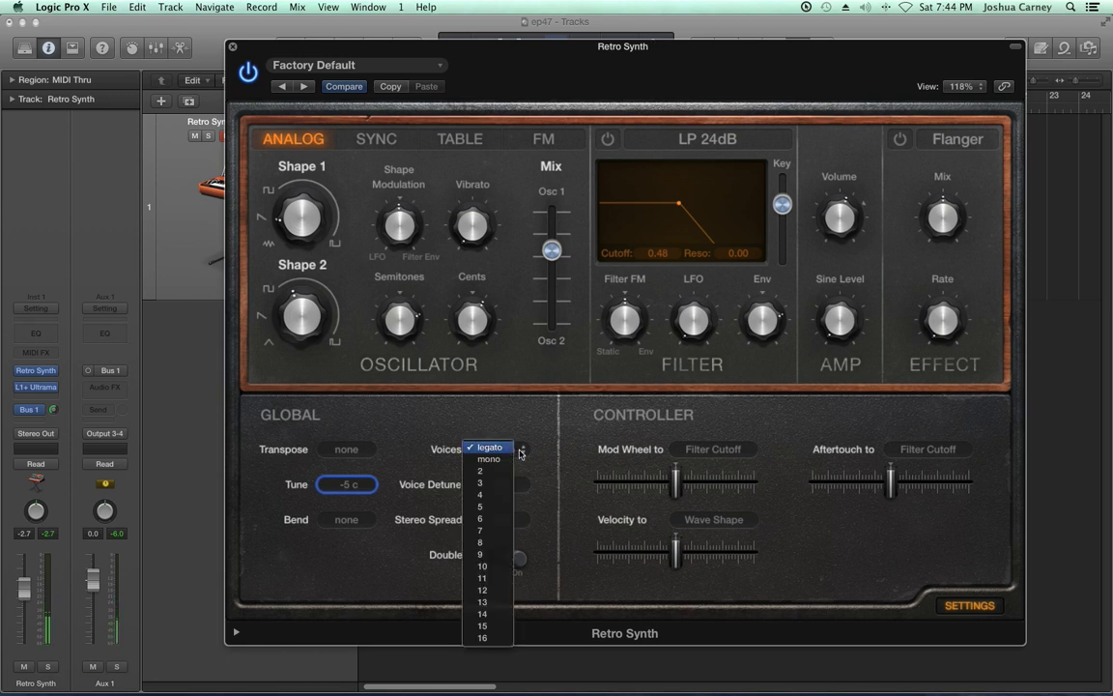
{"action": "left_click", "coordinate": [483, 637]}
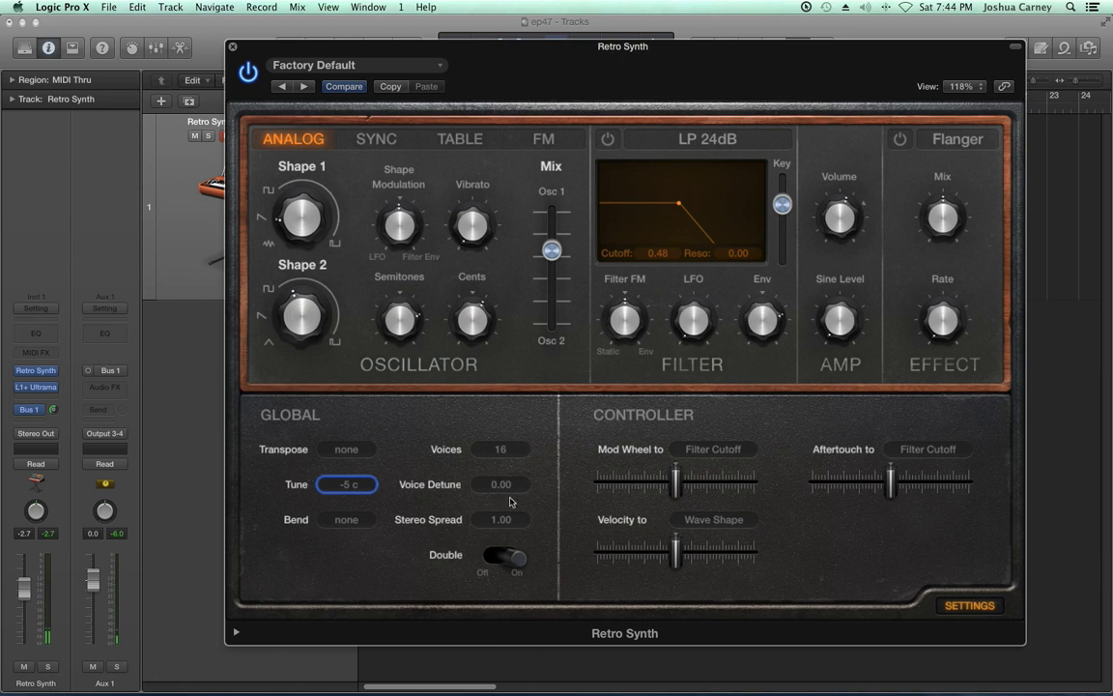
Try Voice Detune at the full 1.00, and reduce it to 0.54.
{"action": "scroll", "coordinate": [508, 487], "scroll_direction": "up", "scroll_amount": 6}
{"action": "scroll", "coordinate": [509, 488], "scroll_direction": "up", "scroll_amount": 5}
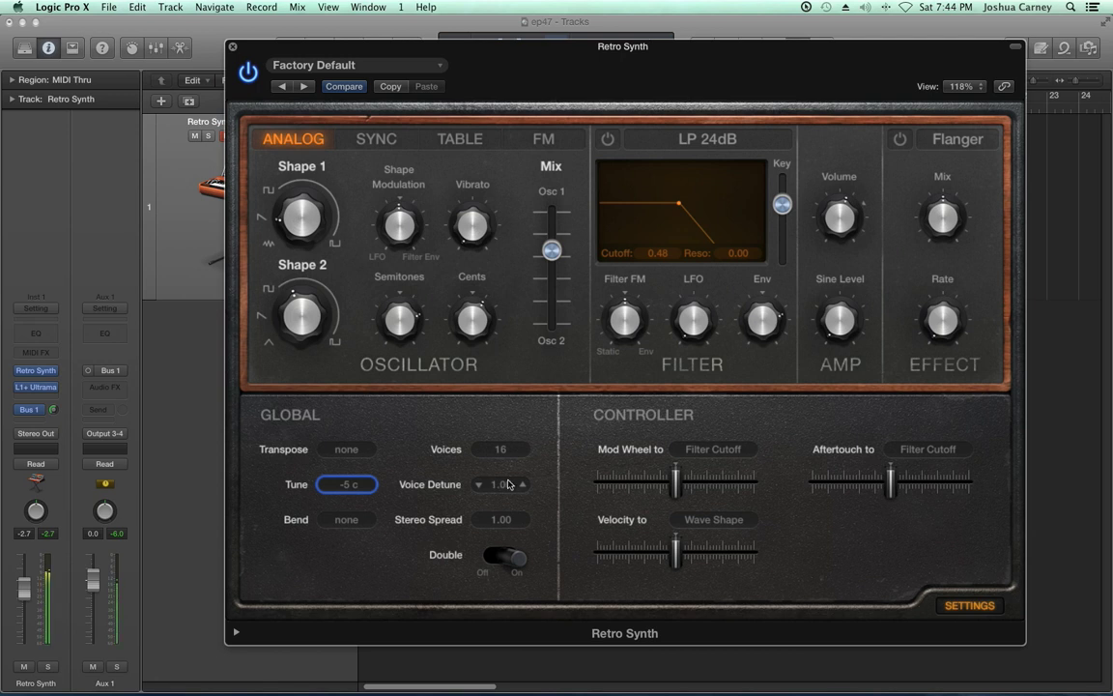
{"action": "scroll", "coordinate": [509, 484], "scroll_direction": "down", "scroll_amount": 5}
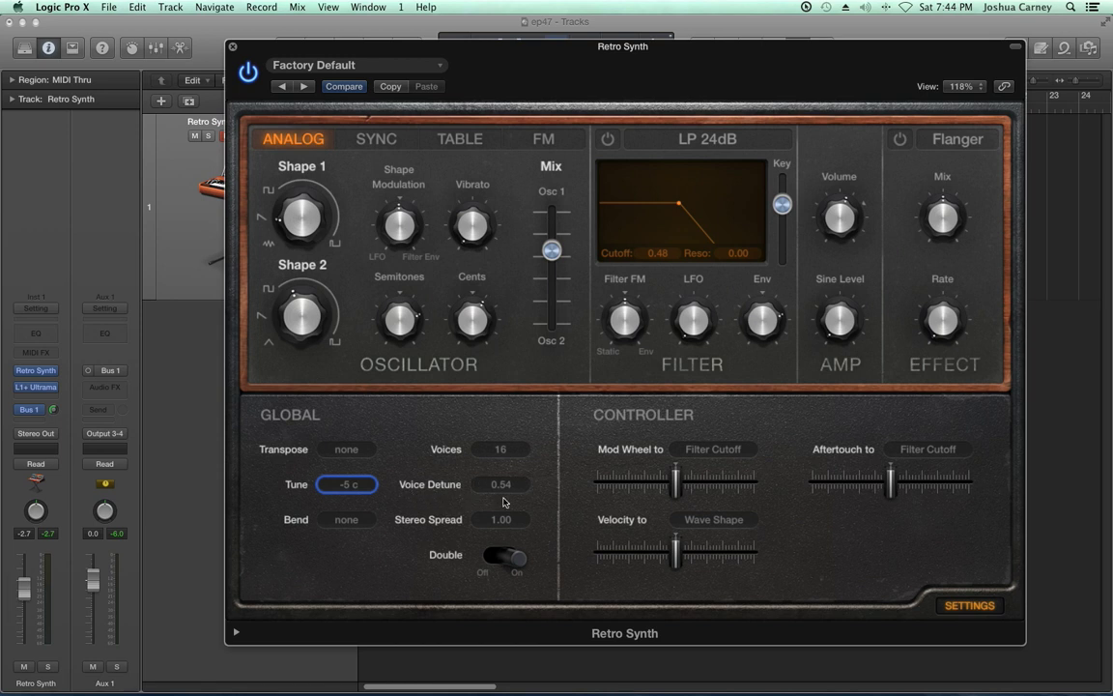
Toggle the Double switch off and on to compare the sound, leaving it on.
{"action": "left_click", "coordinate": [496, 561]}
{"action": "left_click", "coordinate": [521, 560]}
{"action": "left_click", "coordinate": [473, 568]}
{"action": "mouse_move", "coordinate": [310, 215]}
{"action": "mouse_move", "coordinate": [302, 317]}
{"action": "left_click", "coordinate": [489, 559]}
Set Voice Detune to 0.65, and try Stereo Spread at 0.00 before returning it to 1.00.
{"action": "mouse_move", "coordinate": [495, 486]}
{"action": "mouse_move", "coordinate": [495, 486]}
{"action": "left_mouse_down"}
{"action": "mouse_move", "coordinate": [495, 470]}
{"action": "mouse_move", "coordinate": [503, 484]}
{"action": "left_mouse_up"}
{"action": "mouse_move", "coordinate": [504, 484]}
{"action": "mouse_move", "coordinate": [503, 521]}
{"action": "left_mouse_down"}
{"action": "mouse_move", "coordinate": [502, 551]}
{"action": "mouse_move", "coordinate": [503, 521]}
{"action": "left_mouse_up"}
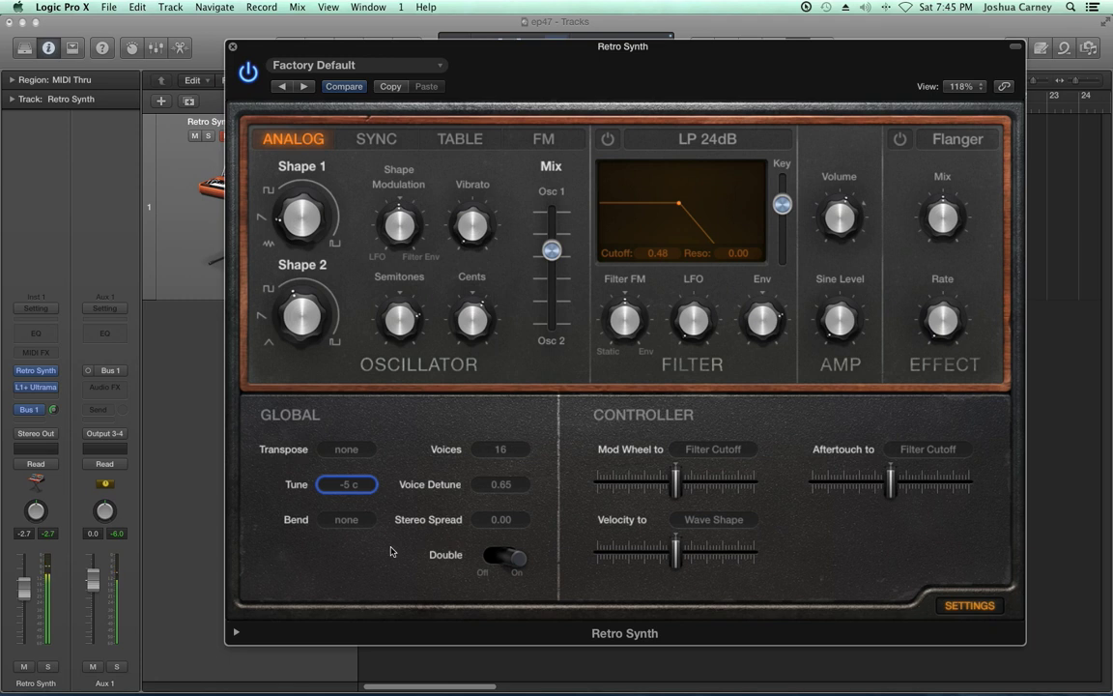
{"action": "left_click_drag", "start_coordinate": [500, 519], "coordinate": [500, 471]}
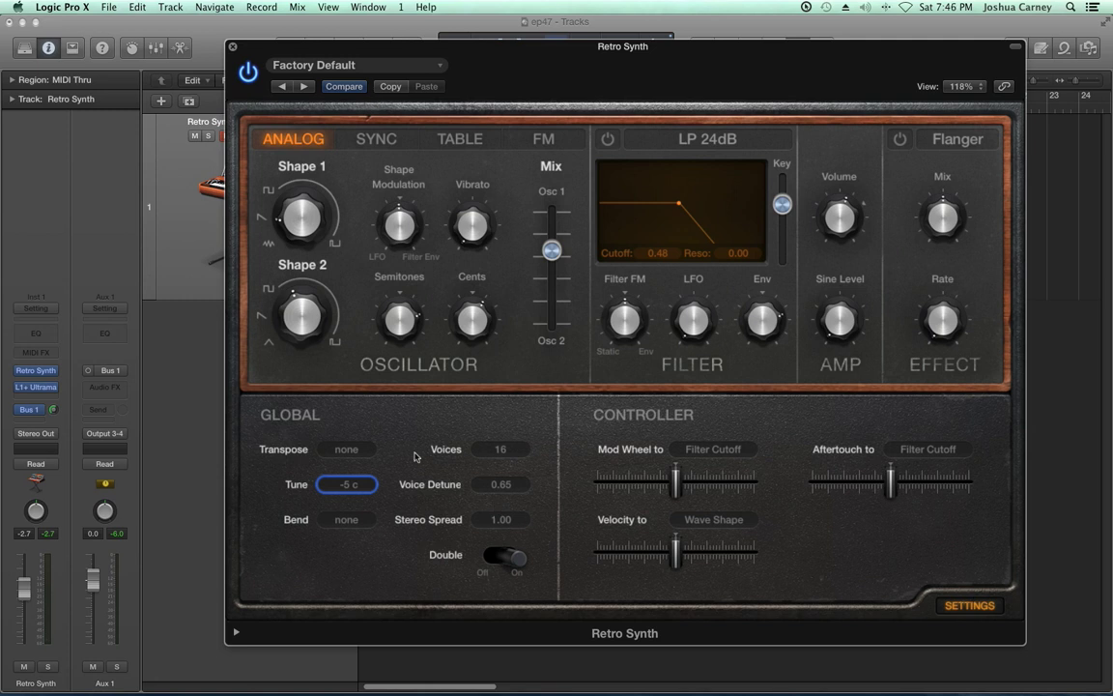
Leave the global settings view and switch the filter on, keeping the LP 24dB type.
{"action": "left_click", "coordinate": [958, 609]}
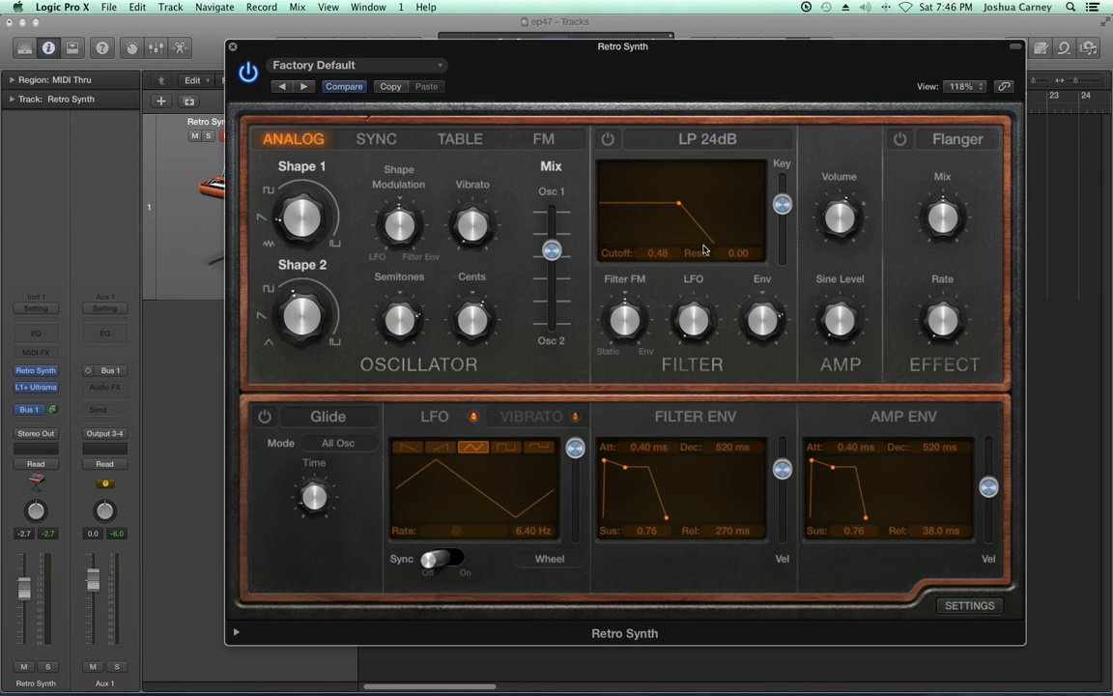
{"action": "left_click", "coordinate": [607, 138]}
{"action": "left_click", "coordinate": [706, 139]}
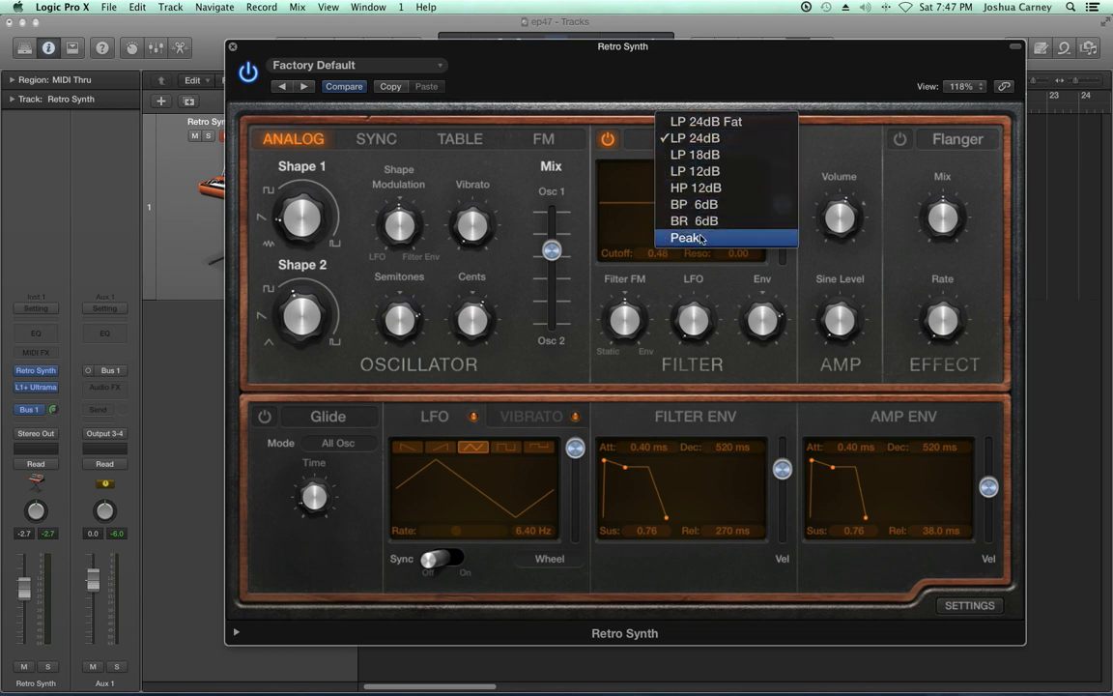
{"action": "left_click", "coordinate": [718, 142]}
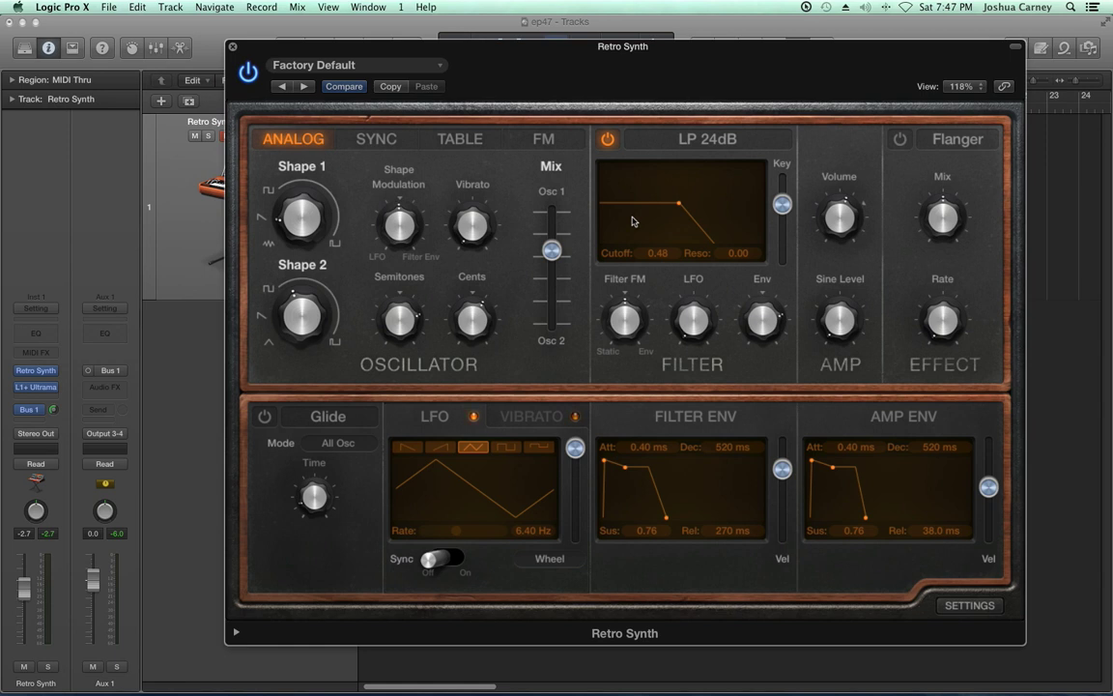
Try the HP 12dB, BP 6dB, BR 6dB and Peak filter types in turn to compare their curves.
{"action": "left_click", "coordinate": [634, 128]}
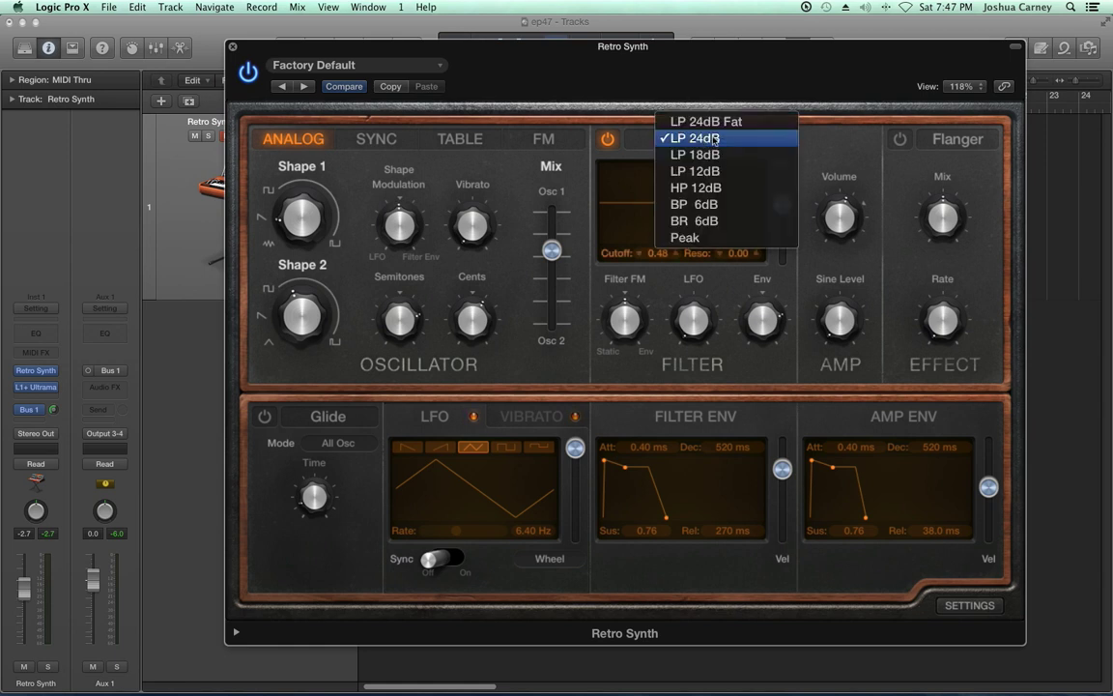
{"action": "left_click", "coordinate": [729, 188]}
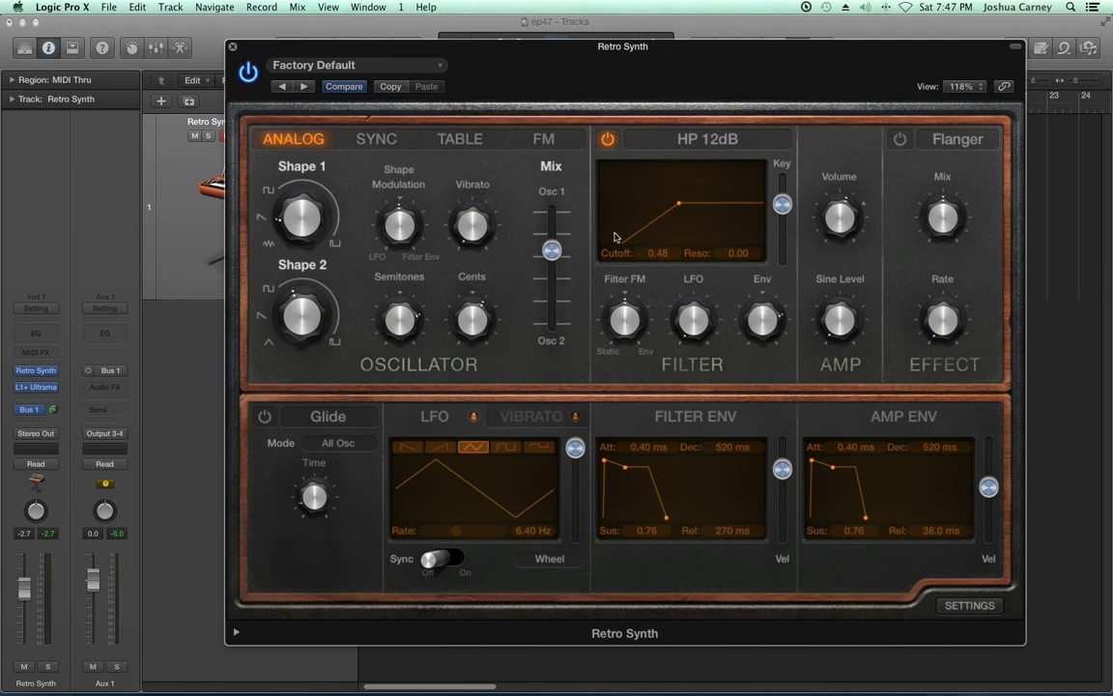
{"action": "left_click", "coordinate": [703, 141]}
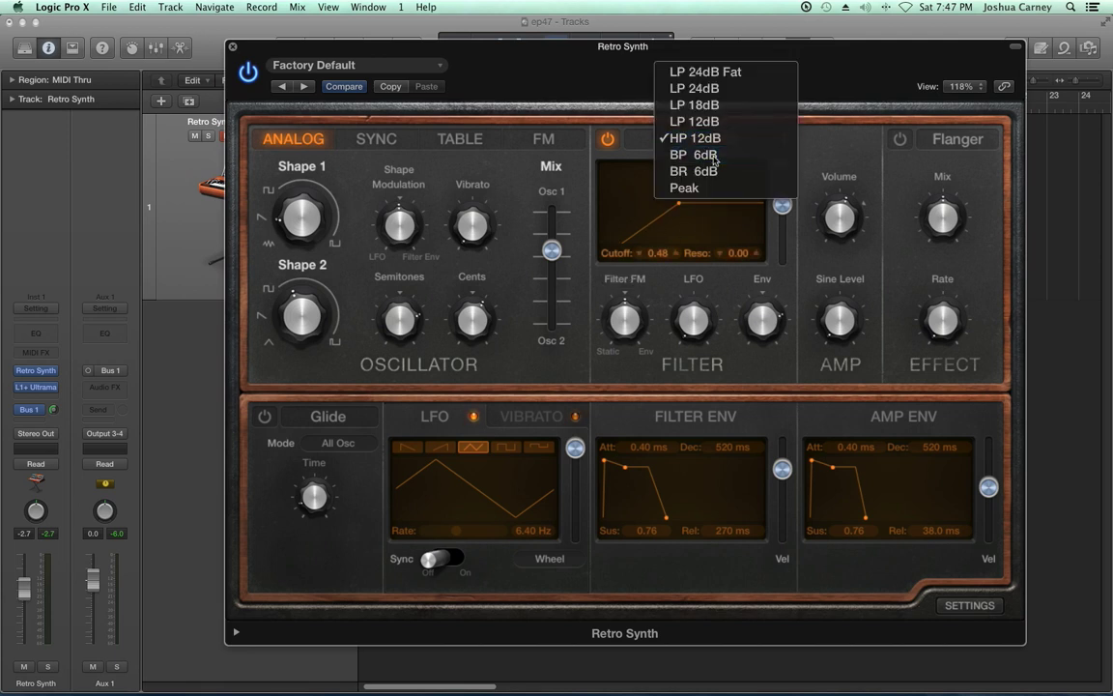
{"action": "left_click", "coordinate": [702, 155]}
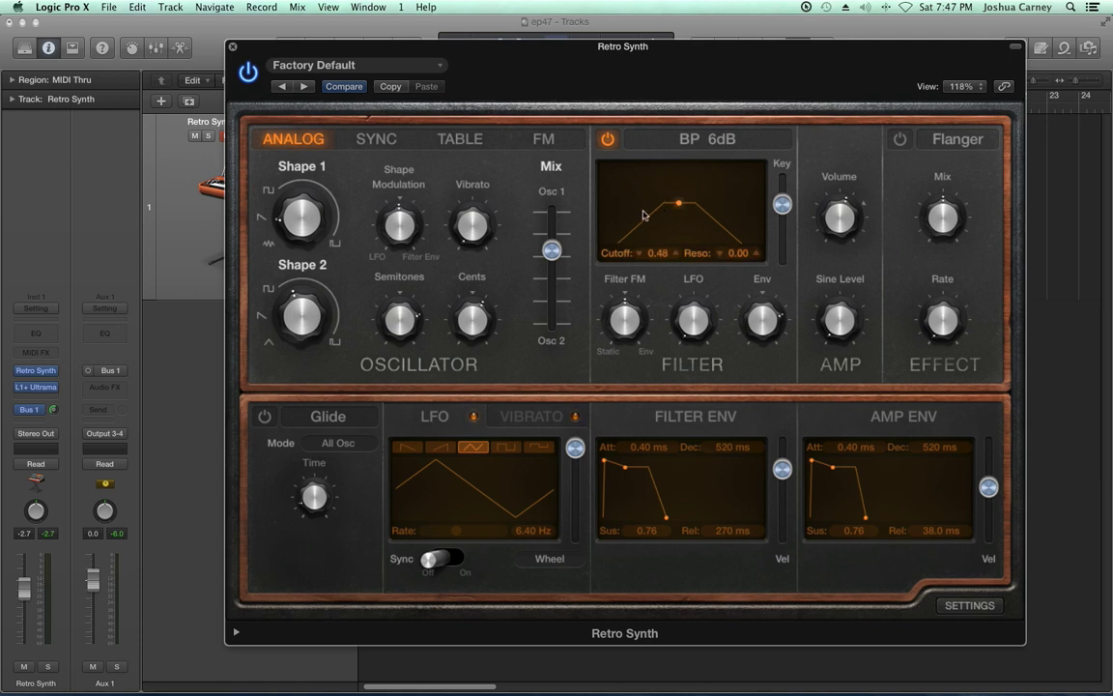
{"action": "left_click", "coordinate": [649, 135]}
{"action": "left_click", "coordinate": [712, 154]}
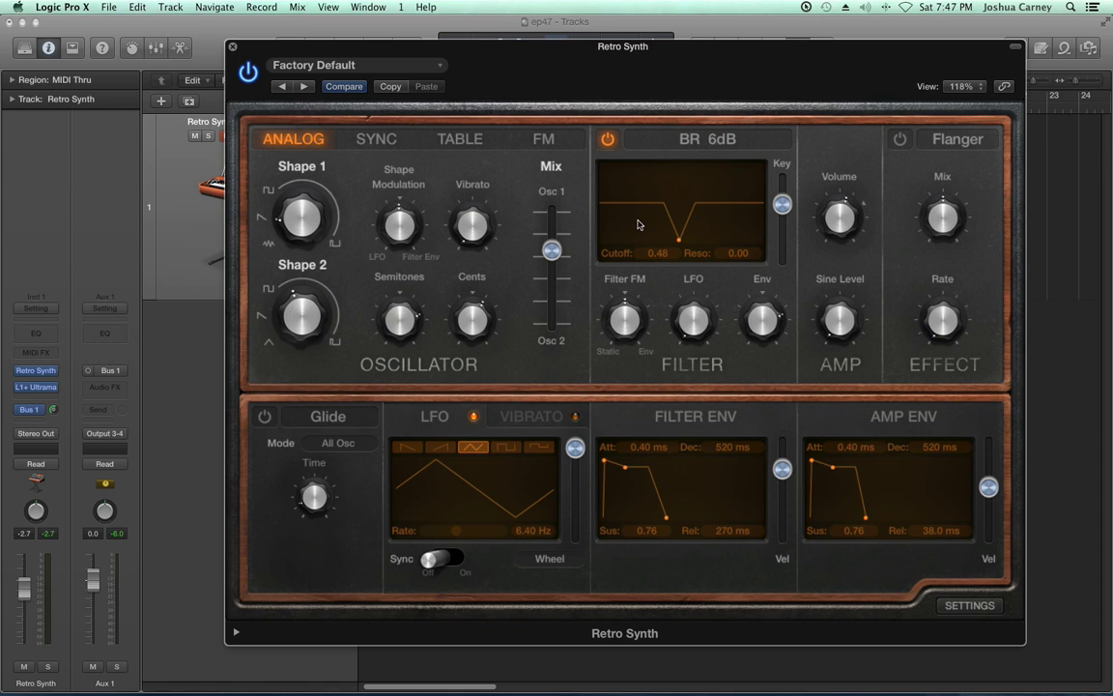
{"action": "left_click", "coordinate": [717, 139]}
{"action": "left_click", "coordinate": [709, 155]}
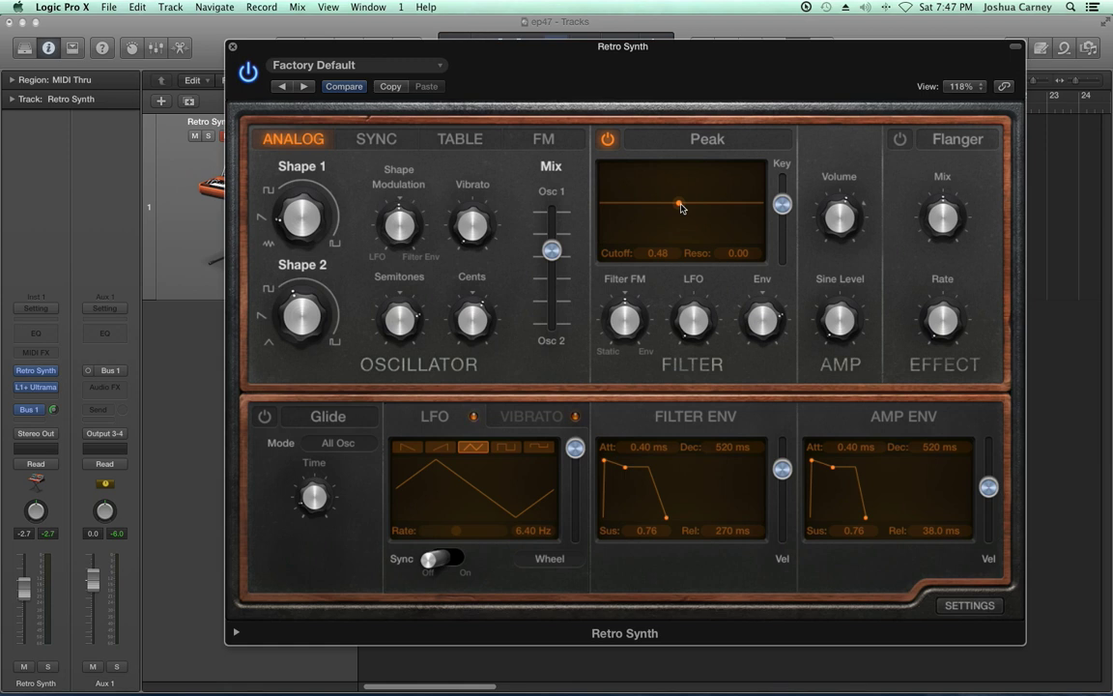
{"action": "left_click_drag", "start_coordinate": [679, 206], "coordinate": [722, 249]}
{"action": "left_click_drag", "start_coordinate": [721, 297], "coordinate": [692, 261]}
{"action": "left_click_drag", "start_coordinate": [701, 176], "coordinate": [693, 226]}
{"action": "left_click", "coordinate": [718, 139]}
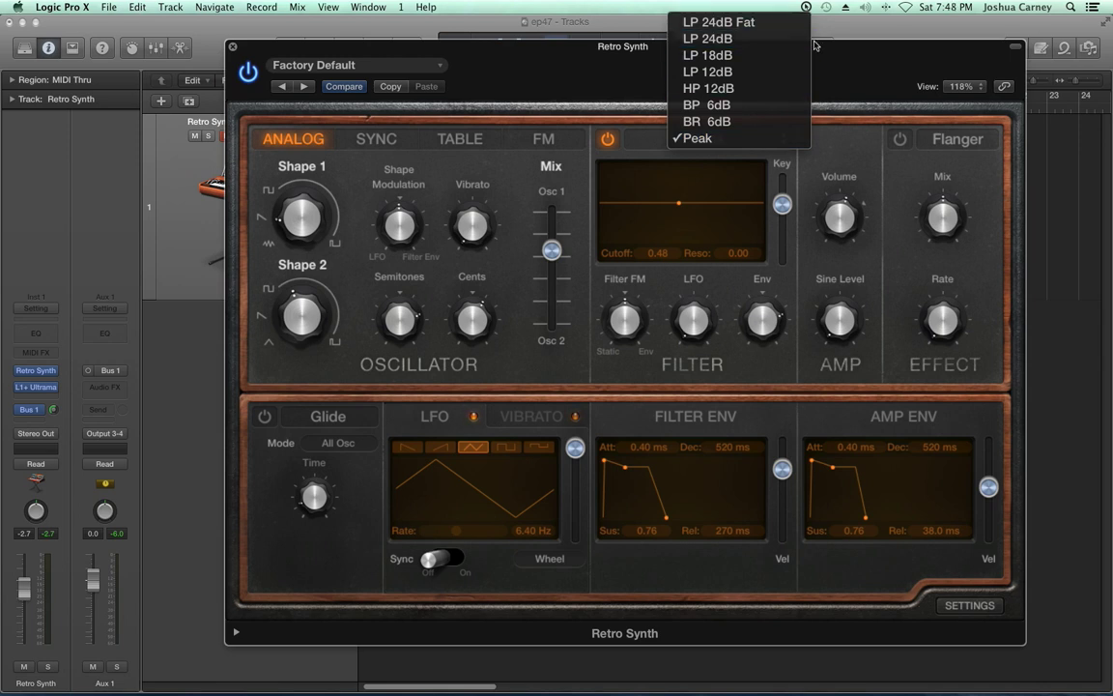
{"action": "key", "text": "Escape"}
Change the filter type to LP 12dB and toggle the filter off and on to compare, leaving it on.
{"action": "left_click", "coordinate": [608, 142]}
{"action": "left_click", "coordinate": [607, 142]}
{"action": "left_click", "coordinate": [706, 138]}
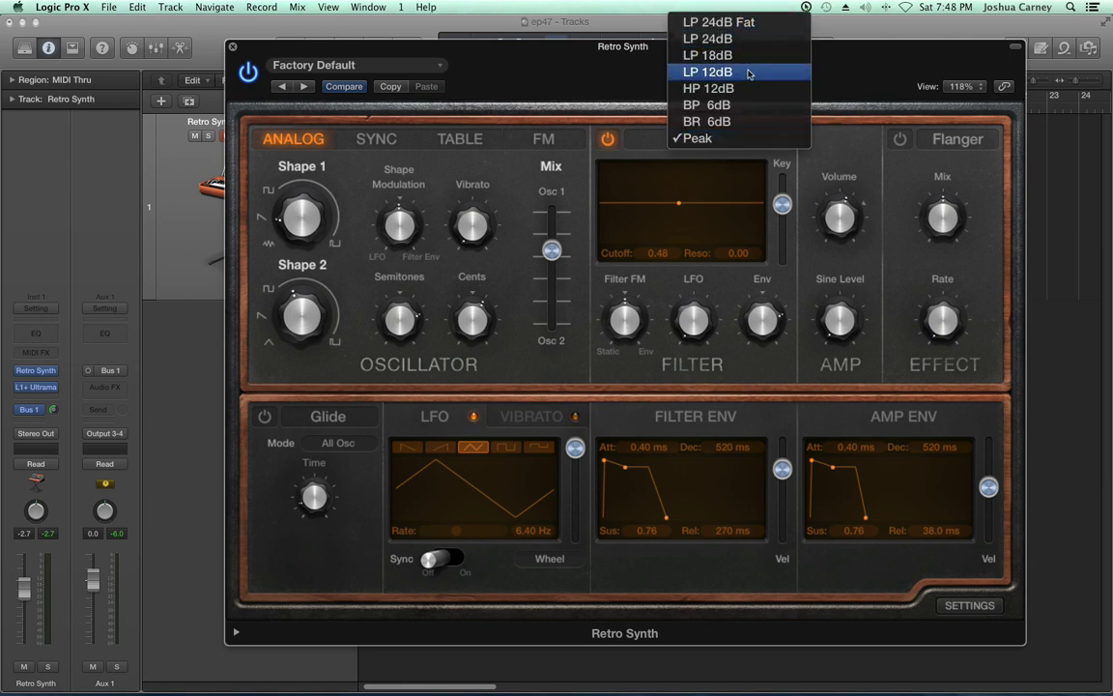
{"action": "left_click", "coordinate": [748, 74]}
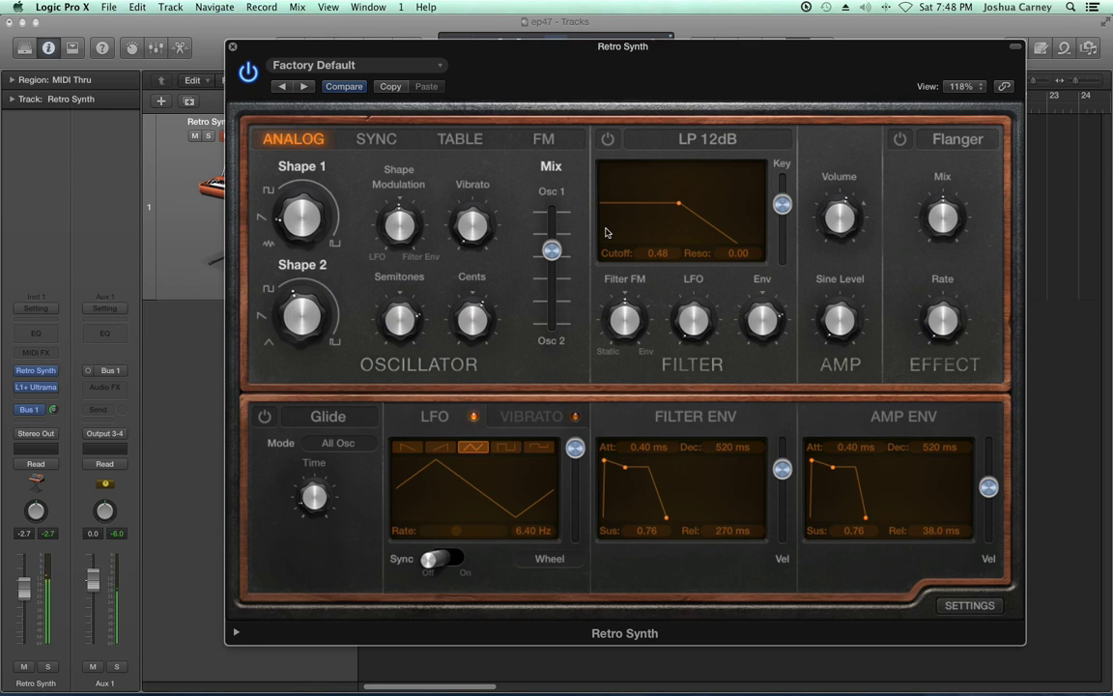
{"action": "left_click", "coordinate": [606, 138]}
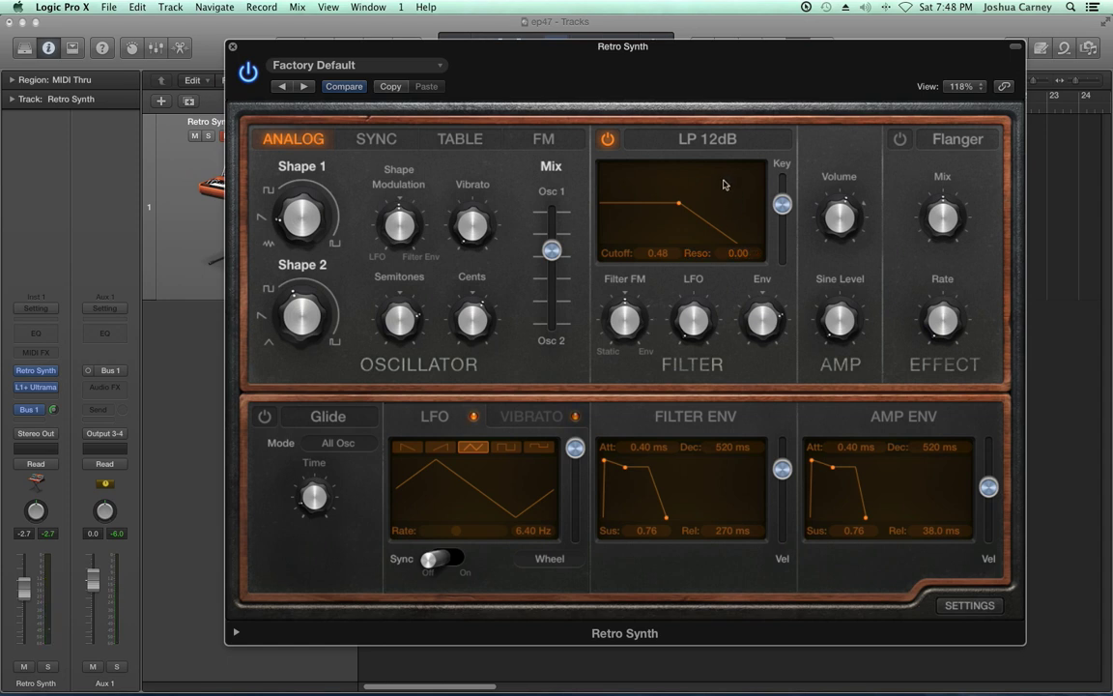
Switch the filter to HP 12dB and sweep its cutoff up to 0.58 and down to 0.35, with resonance at 0.01.
{"action": "left_click", "coordinate": [643, 136]}
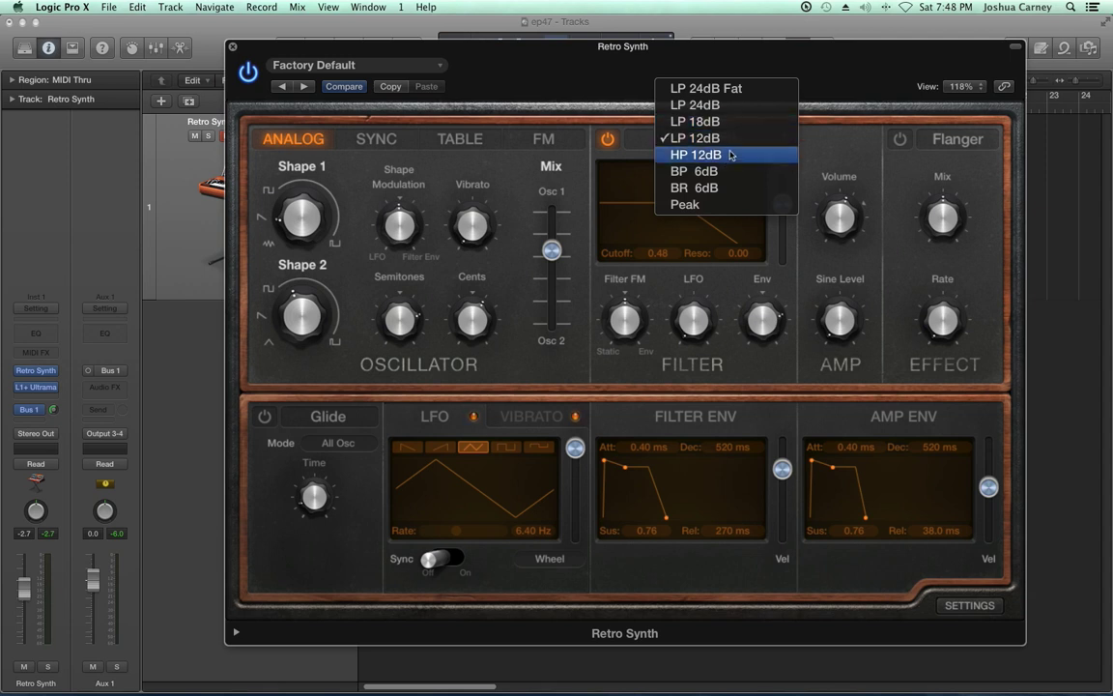
{"action": "left_click", "coordinate": [732, 156]}
{"action": "left_click_drag", "start_coordinate": [680, 208], "coordinate": [694, 205]}
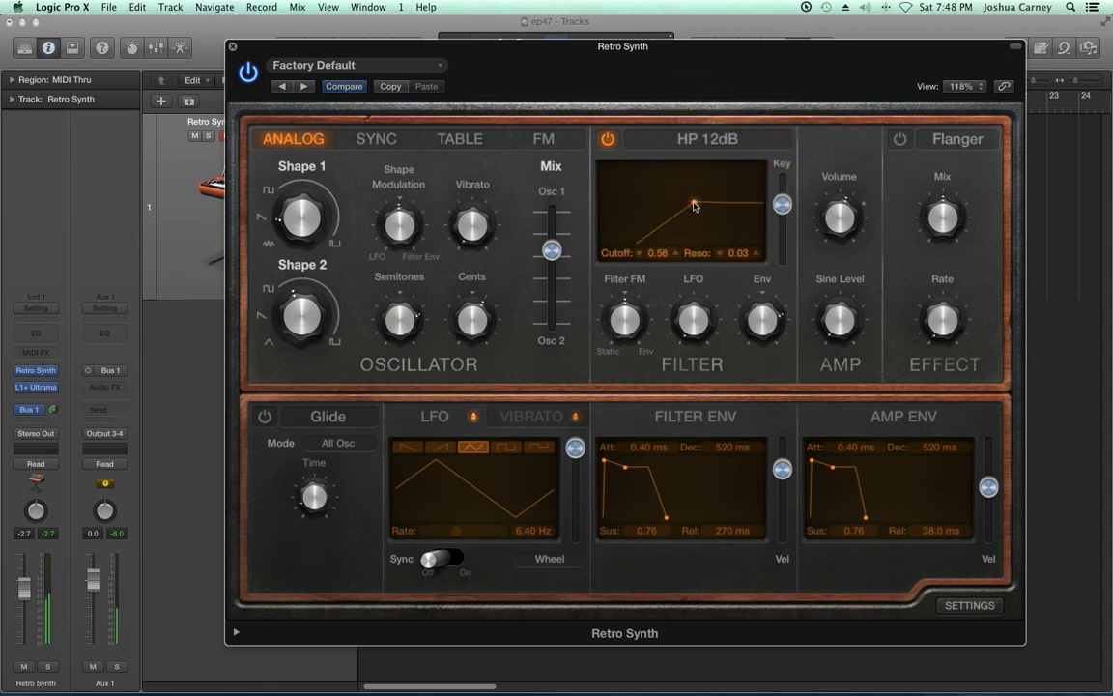
{"action": "left_click_drag", "start_coordinate": [694, 205], "coordinate": [660, 205]}
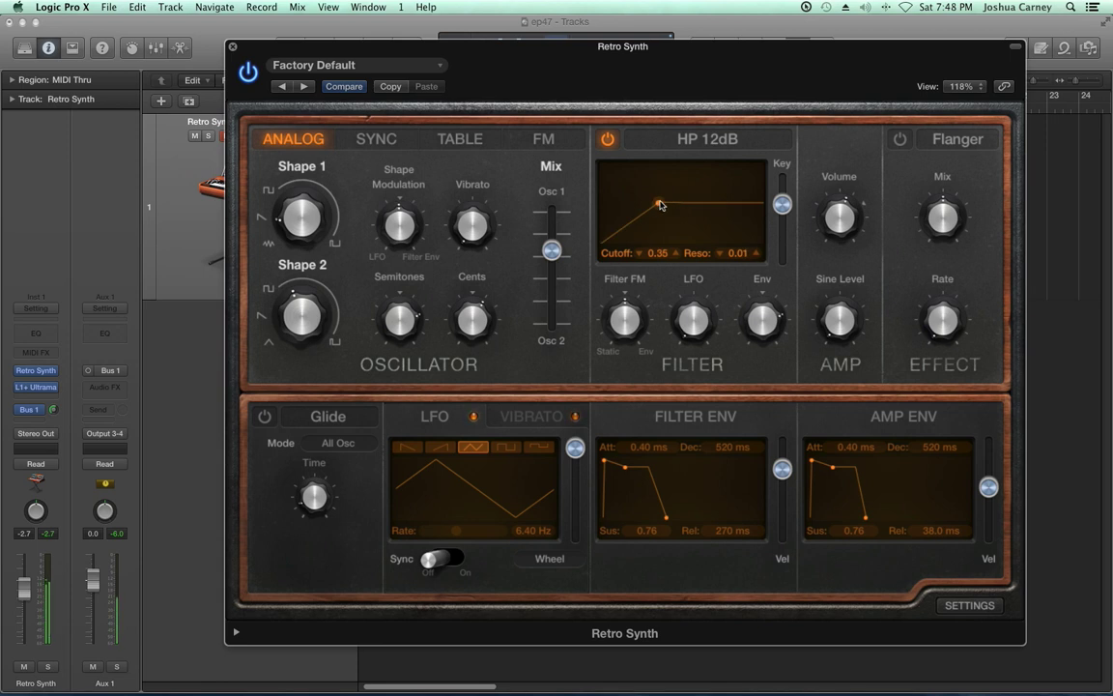
Compare the LP 24dB and HP 12dB filter types, and set the filter to LP 12dB.
{"action": "left_click", "coordinate": [710, 138]}
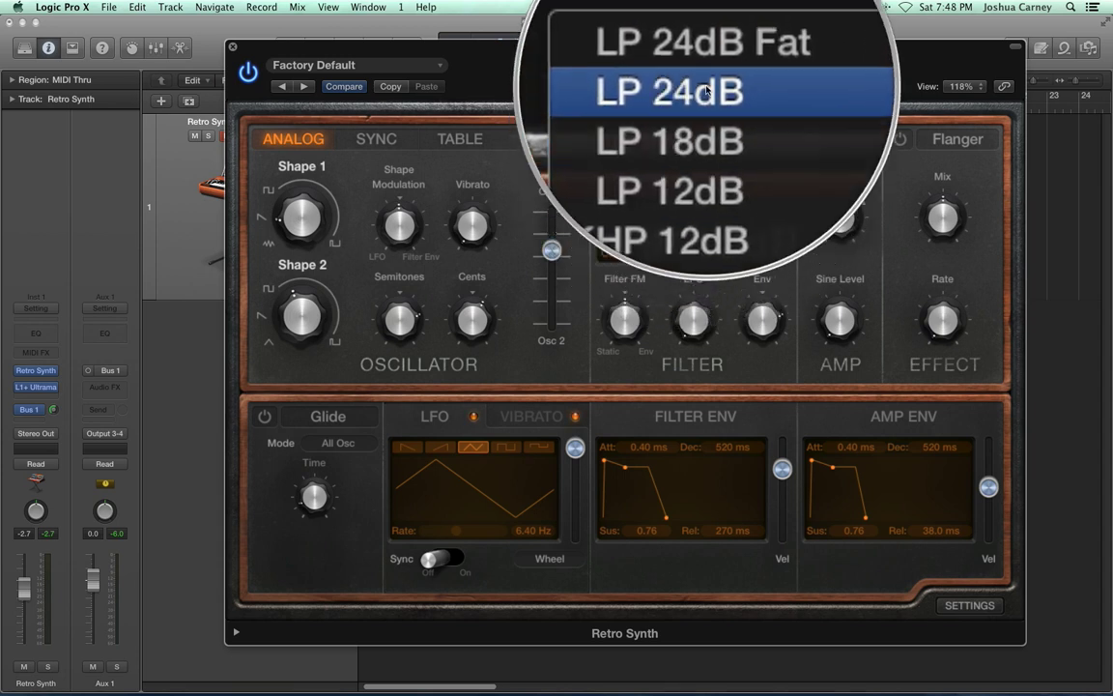
{"action": "left_click", "coordinate": [706, 89]}
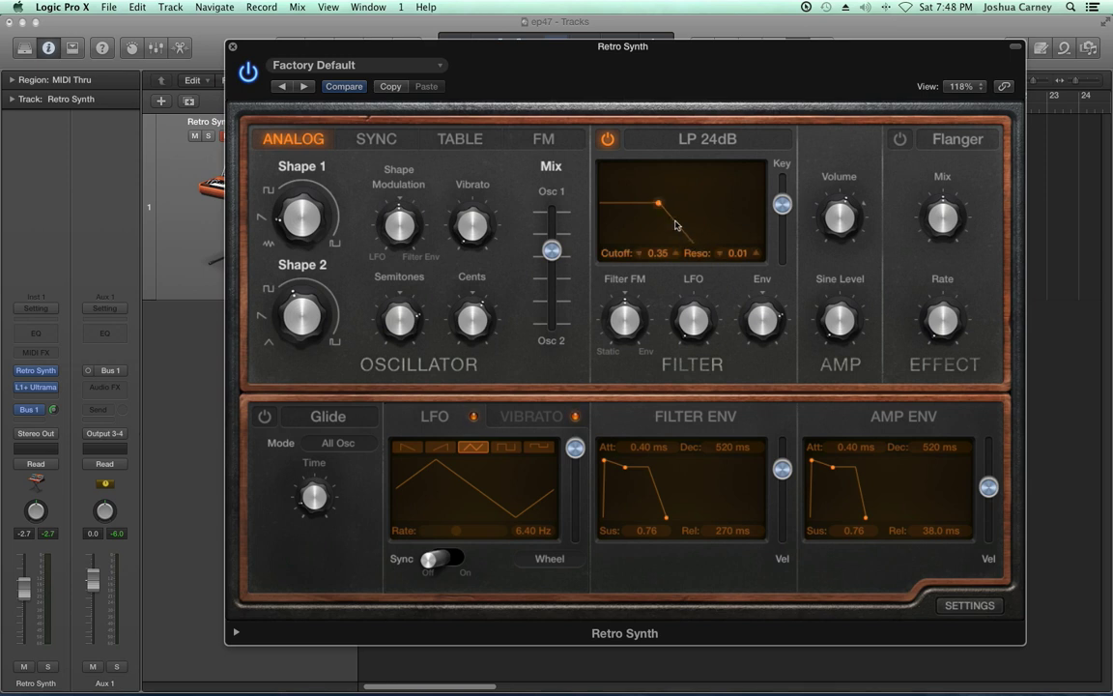
{"action": "left_click", "coordinate": [720, 139]}
{"action": "left_click", "coordinate": [738, 189]}
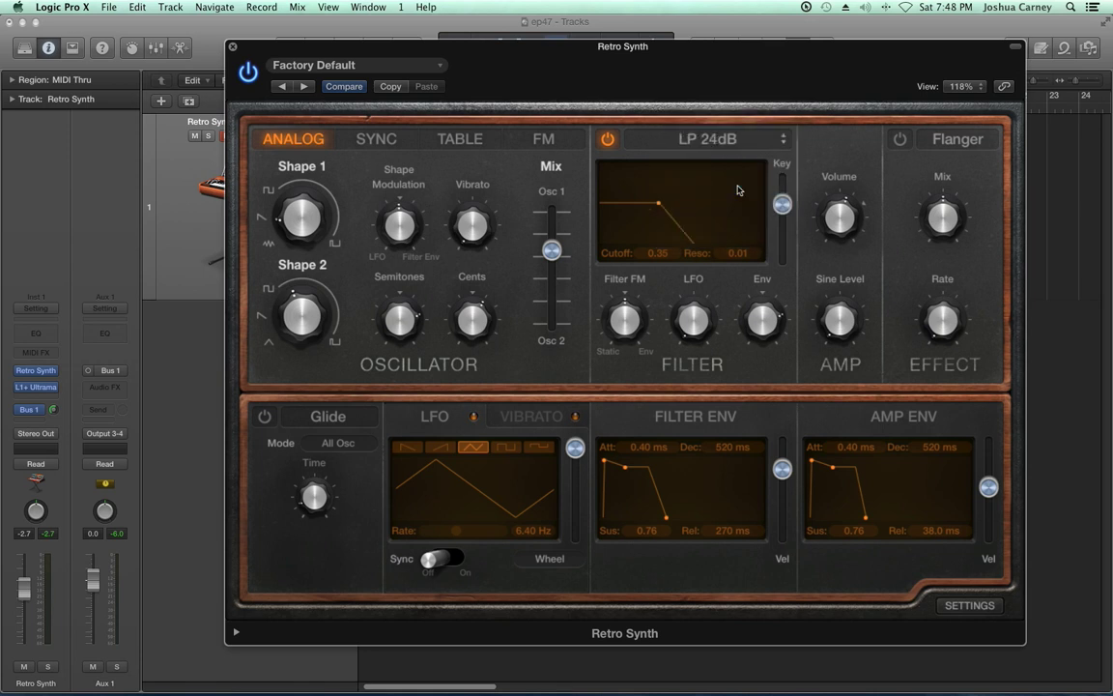
{"action": "left_click", "coordinate": [749, 145]}
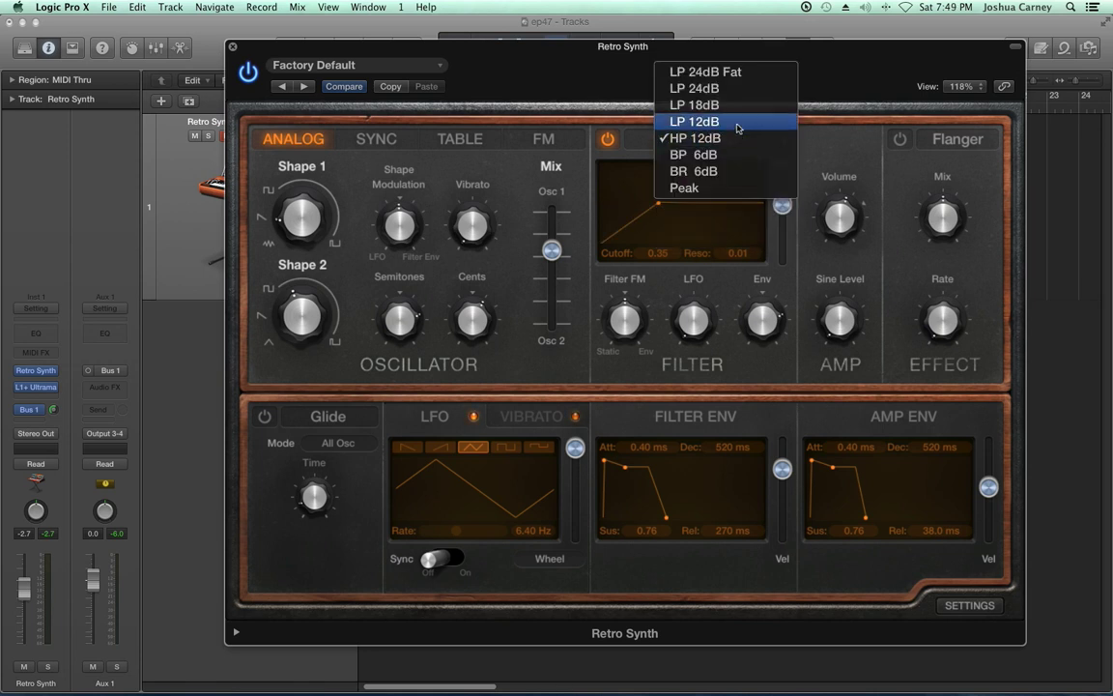
{"action": "left_click", "coordinate": [742, 121]}
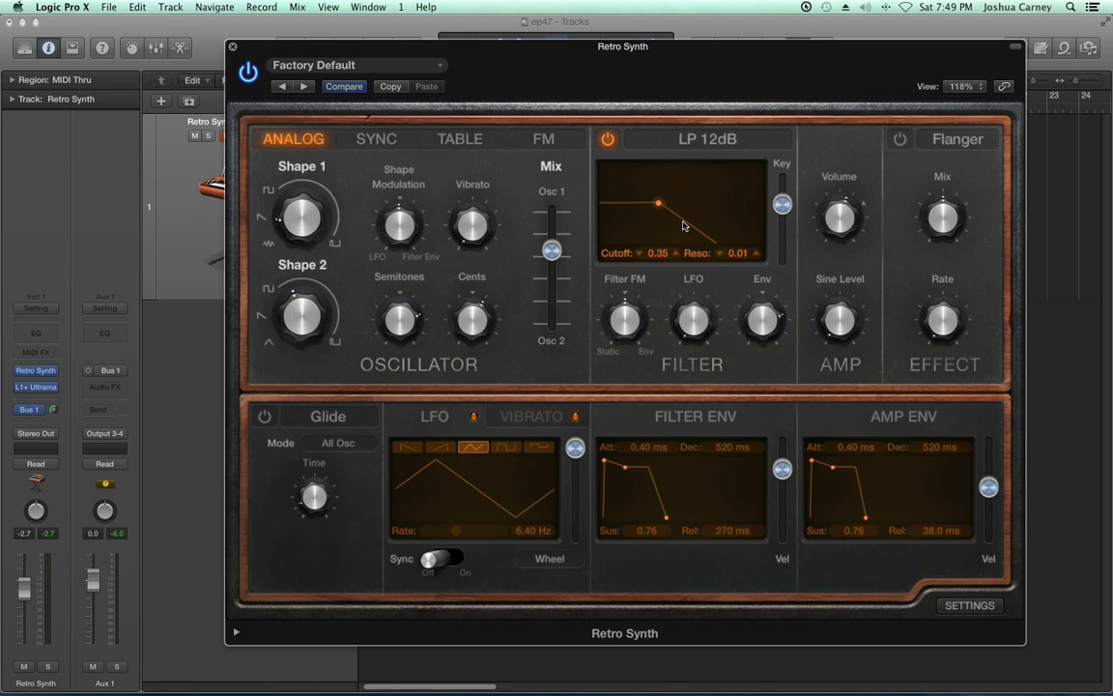
Sweep the LP 12dB filter's cutoff up to 0.74, down to 0.33 and back up to 0.55, with resonance at 0.00.
{"action": "left_click", "coordinate": [751, 145]}
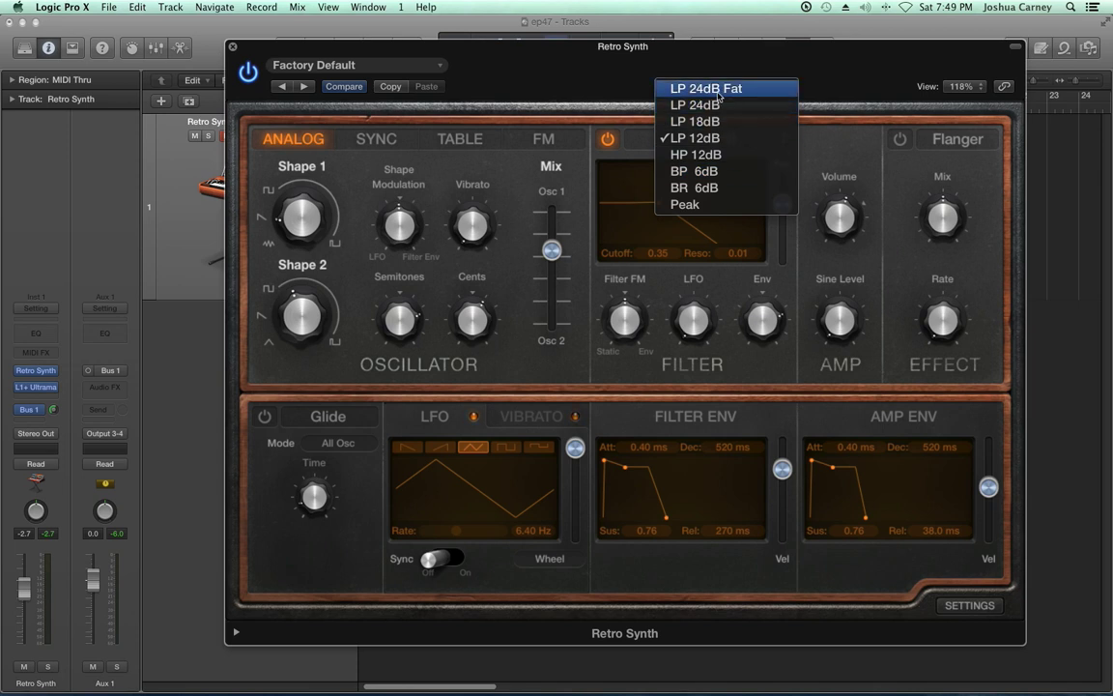
{"action": "left_click", "coordinate": [601, 183]}
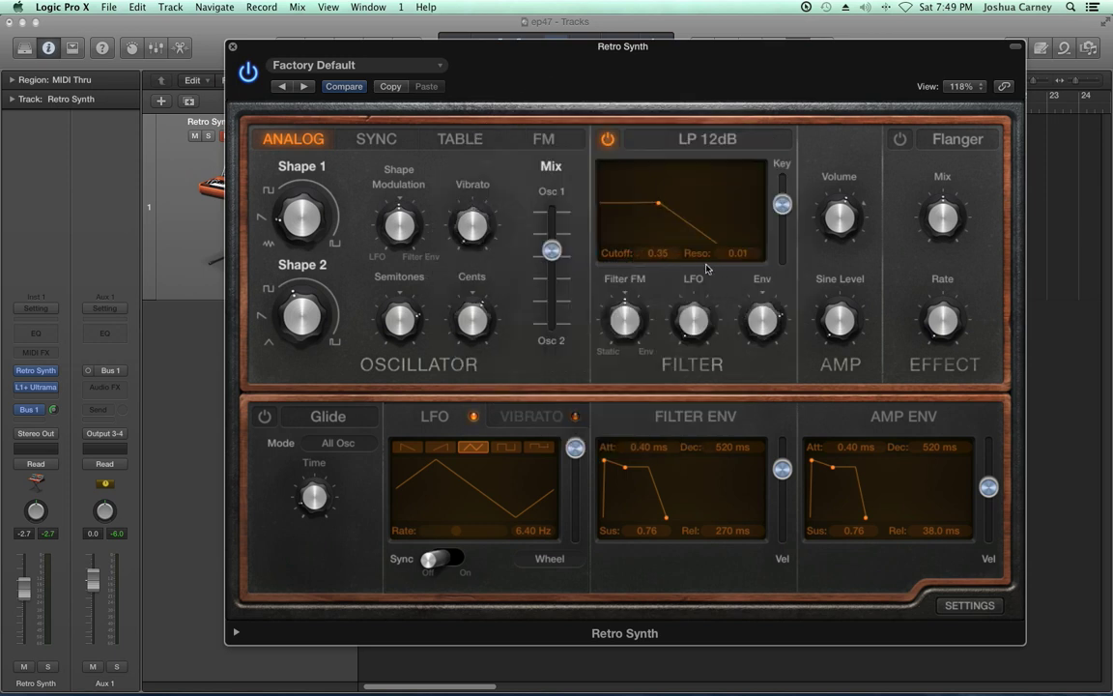
{"action": "mouse_move", "coordinate": [686, 202]}
{"action": "left_mouse_down"}
{"action": "mouse_move", "coordinate": [715, 186]}
{"action": "mouse_move", "coordinate": [674, 207]}
{"action": "left_mouse_up"}
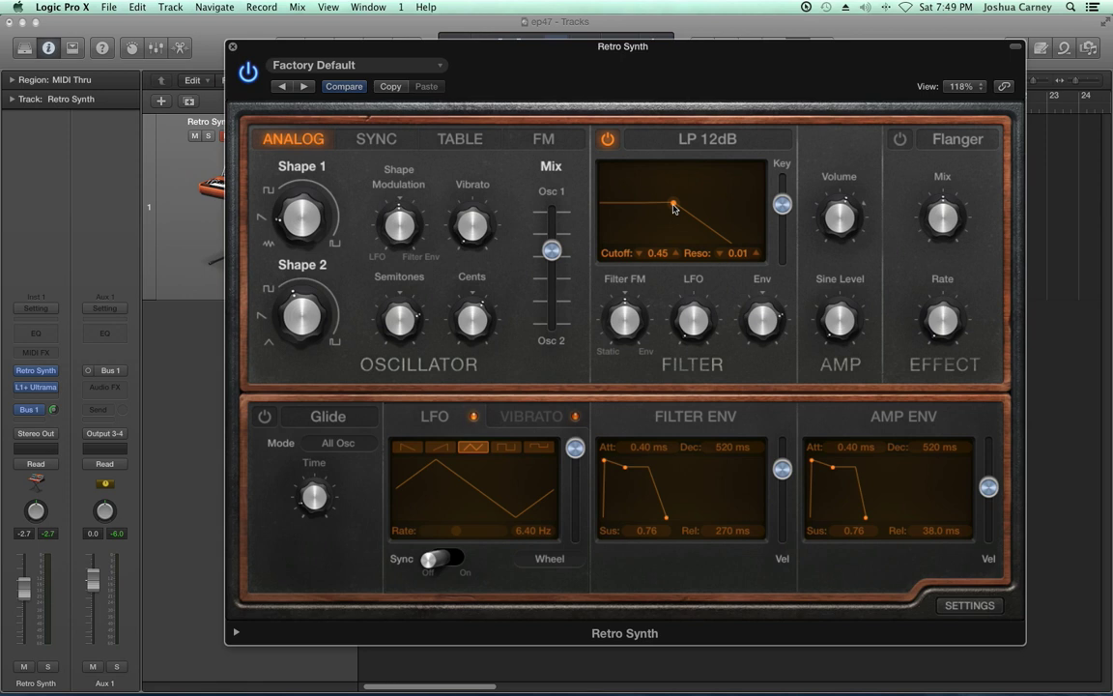
{"action": "left_click_drag", "start_coordinate": [673, 207], "coordinate": [682, 241]}
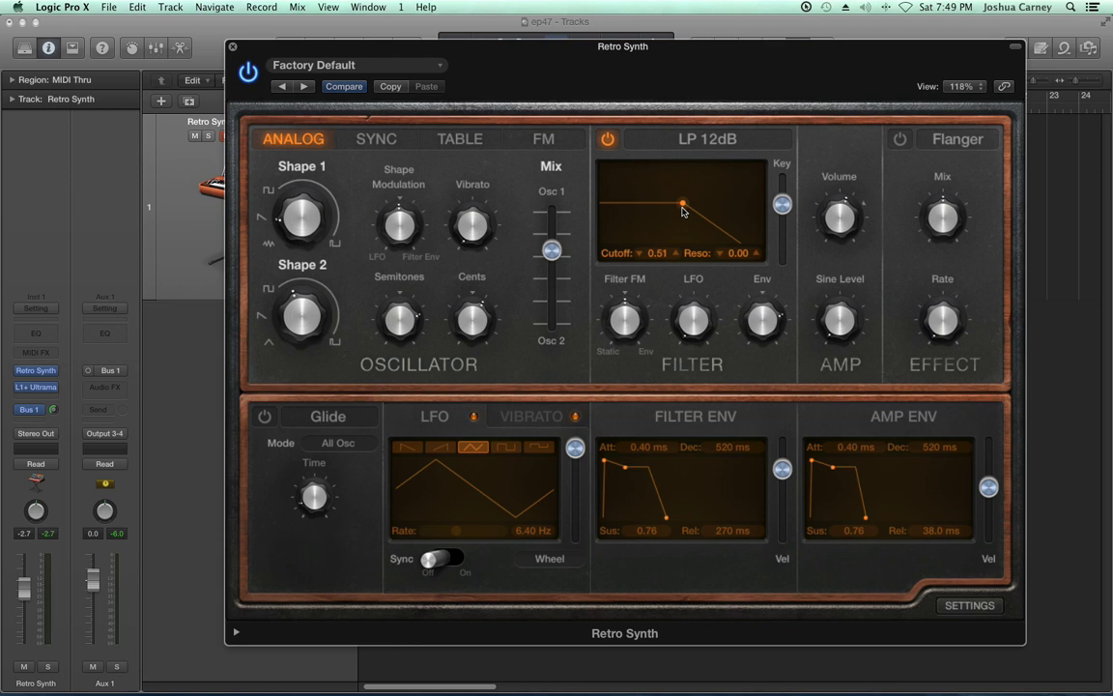
{"action": "left_click_drag", "start_coordinate": [682, 211], "coordinate": [720, 216]}
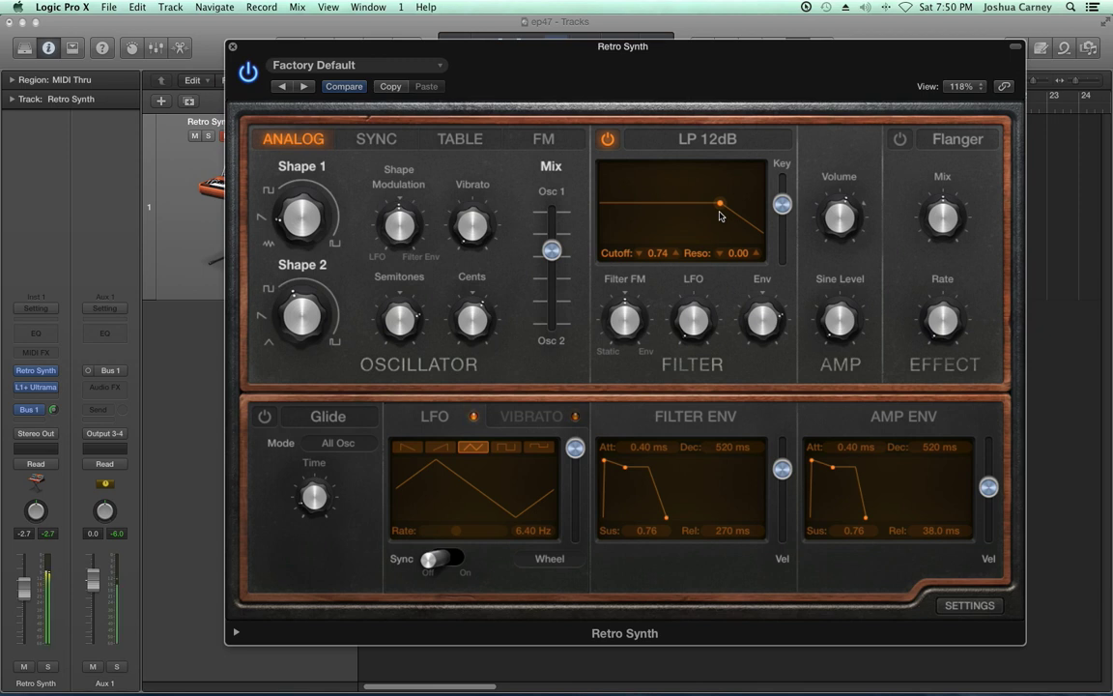
{"action": "left_click_drag", "start_coordinate": [720, 214], "coordinate": [655, 216]}
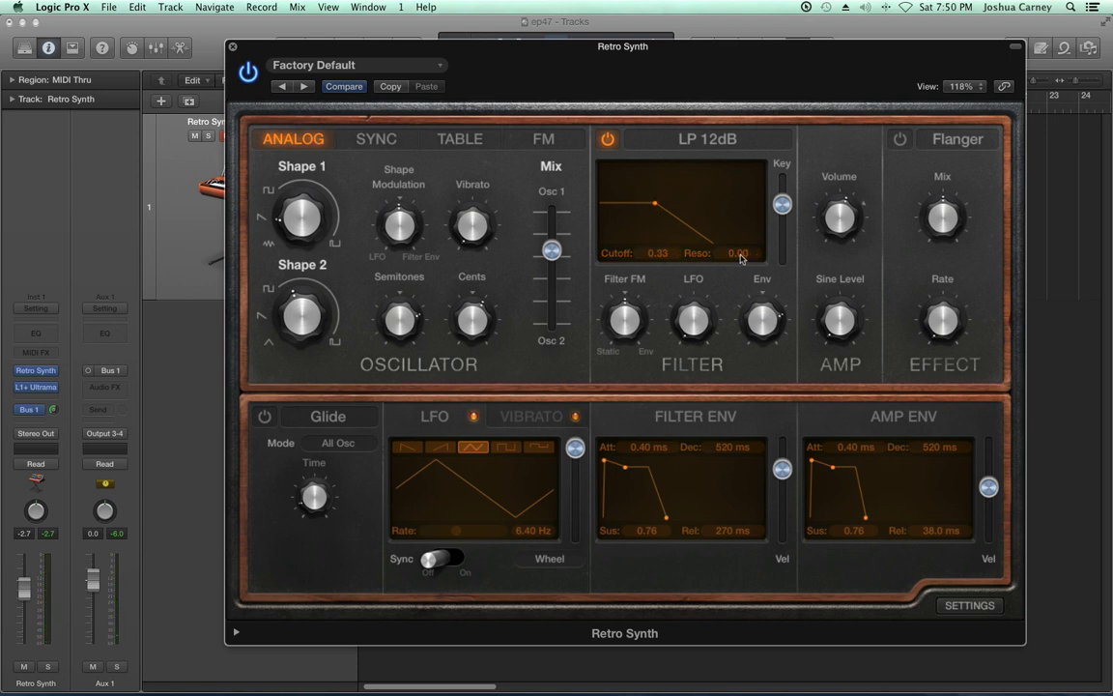
{"action": "left_click_drag", "start_coordinate": [657, 207], "coordinate": [700, 253]}
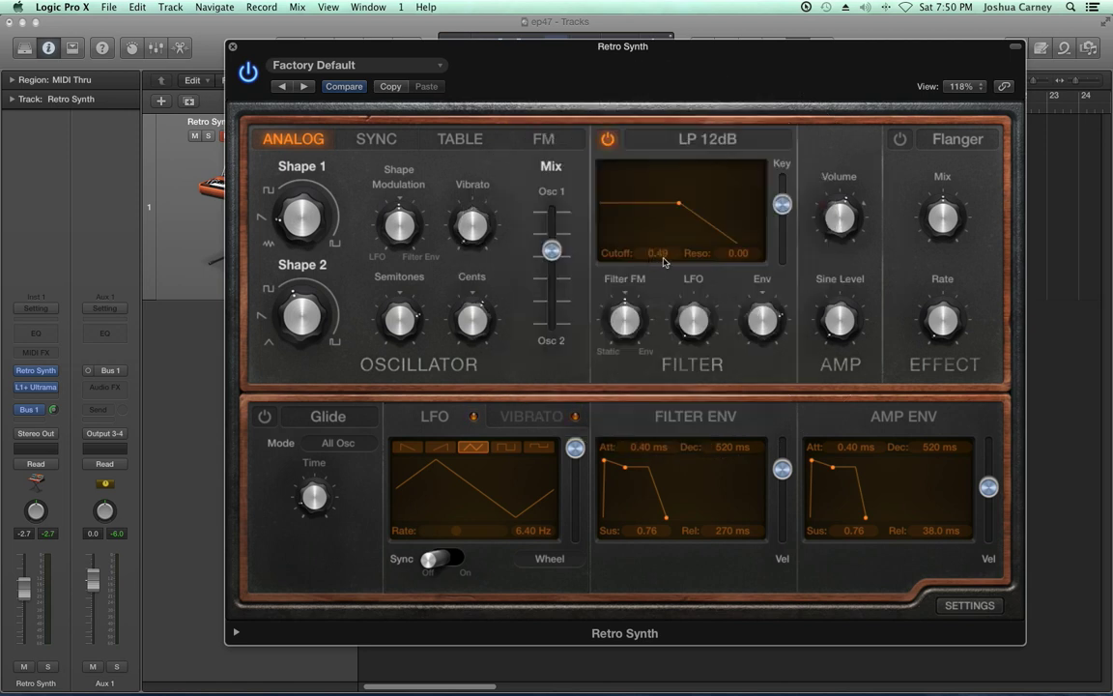
{"action": "left_click_drag", "start_coordinate": [679, 206], "coordinate": [696, 227]}
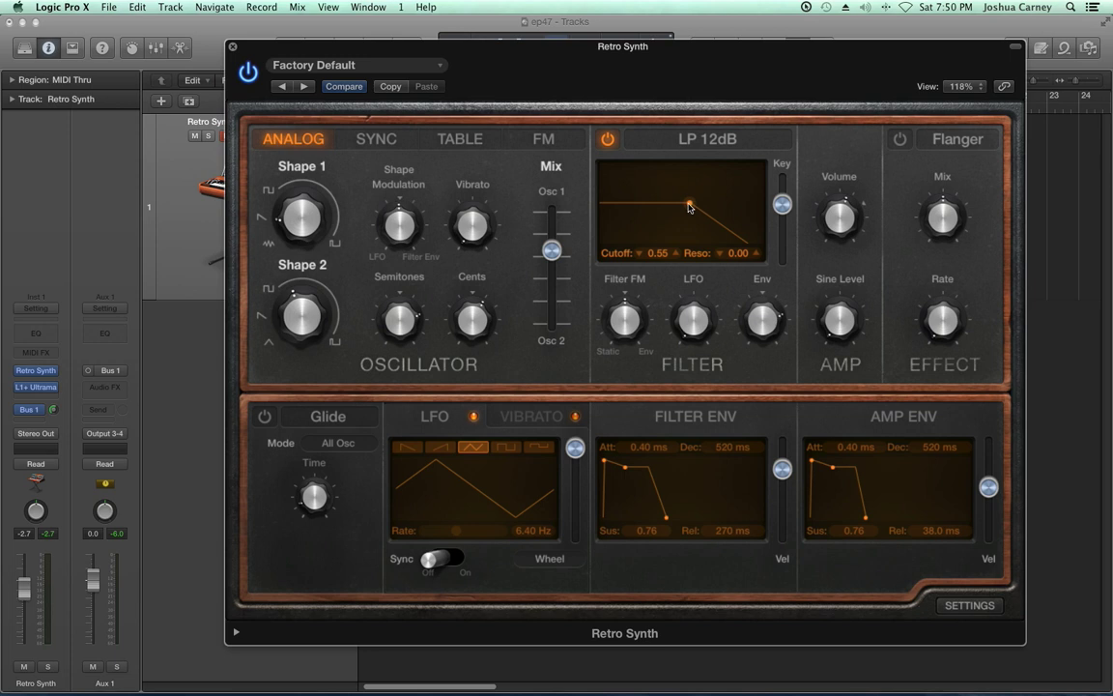
Raise and lower the filter's resonance between 0.61 and 0.00, ending with cutoff at 0.74 and resonance at 0.38.
{"action": "mouse_move", "coordinate": [690, 205]}
{"action": "left_mouse_down"}
{"action": "mouse_move", "coordinate": [692, 175]}
{"action": "mouse_move", "coordinate": [693, 200]}
{"action": "mouse_move", "coordinate": [692, 184]}
{"action": "left_mouse_up"}
{"action": "left_click_drag", "start_coordinate": [693, 183], "coordinate": [710, 181]}
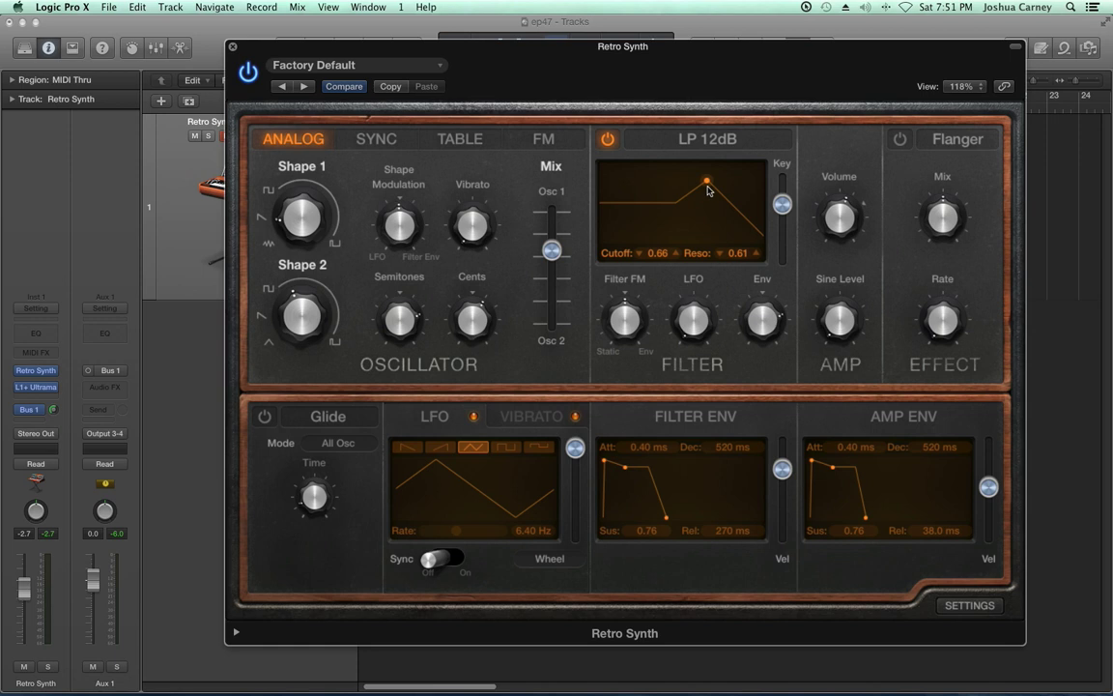
{"action": "left_click_drag", "start_coordinate": [710, 186], "coordinate": [686, 206]}
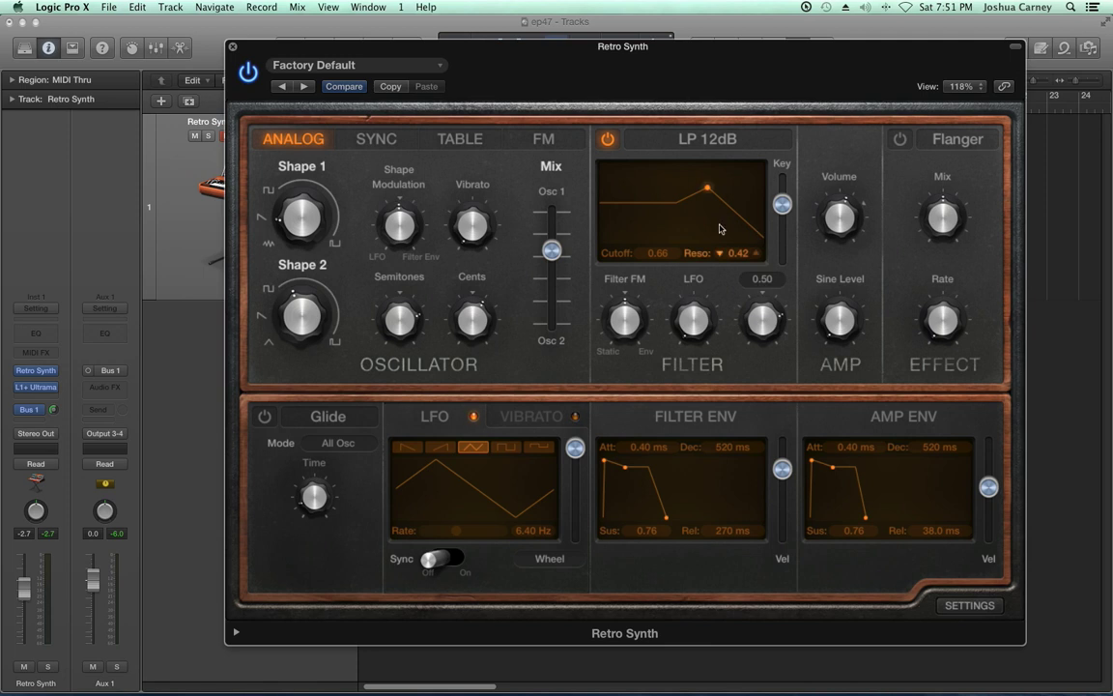
{"action": "left_click_drag", "start_coordinate": [708, 187], "coordinate": [707, 205]}
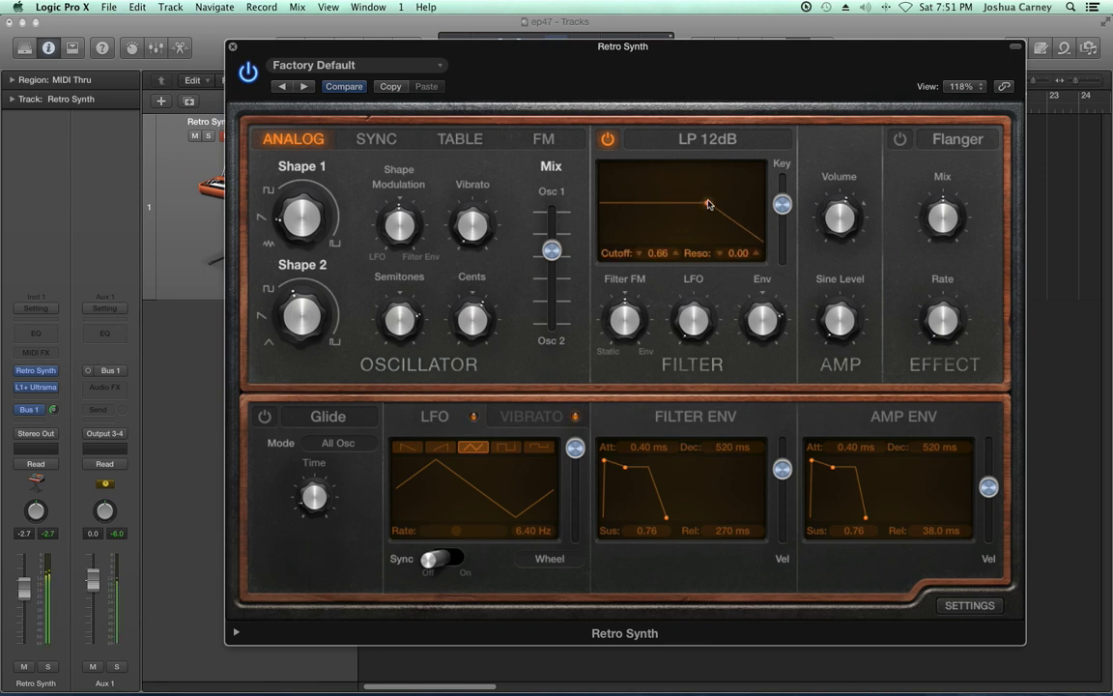
{"action": "mouse_move", "coordinate": [708, 205]}
{"action": "left_mouse_down"}
{"action": "mouse_move", "coordinate": [685, 204]}
{"action": "mouse_move", "coordinate": [682, 172]}
{"action": "mouse_move", "coordinate": [645, 182]}
{"action": "mouse_move", "coordinate": [618, 172]}
{"action": "mouse_move", "coordinate": [715, 182]}
{"action": "mouse_move", "coordinate": [717, 198]}
{"action": "mouse_move", "coordinate": [724, 179]}
{"action": "mouse_move", "coordinate": [719, 194]}
{"action": "left_mouse_up"}
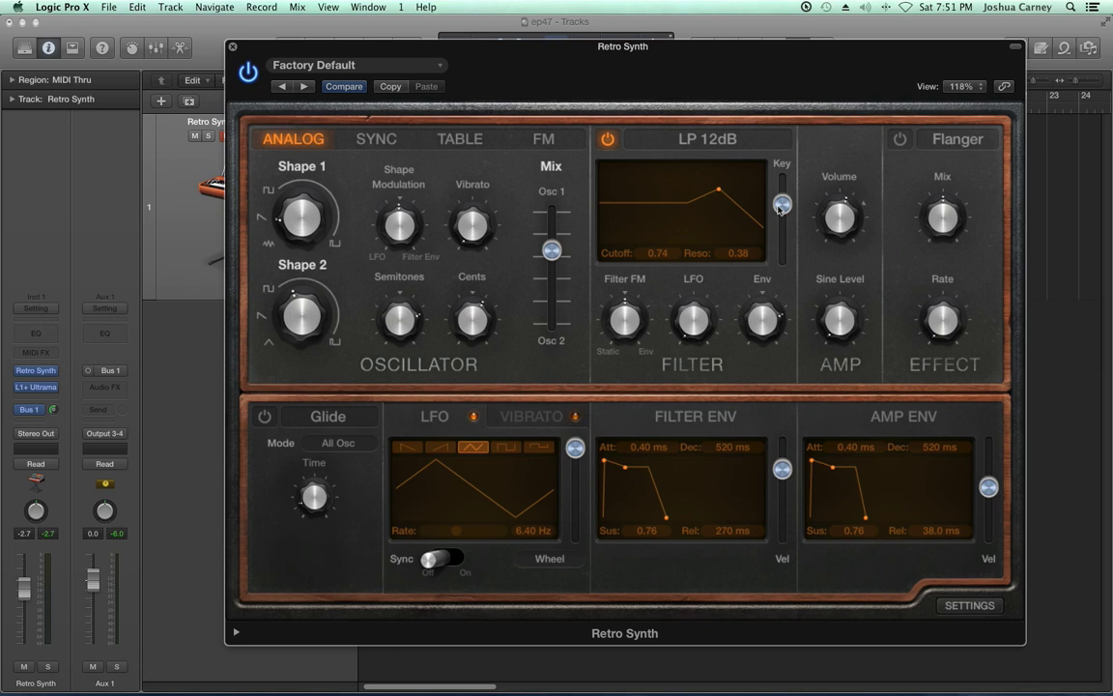
Compare minimum and maximum filter Key tracking, leaving Key at minimum, with cutoff at 0.56 and resonance at 0.37.
{"action": "left_click_drag", "start_coordinate": [781, 207], "coordinate": [778, 281]}
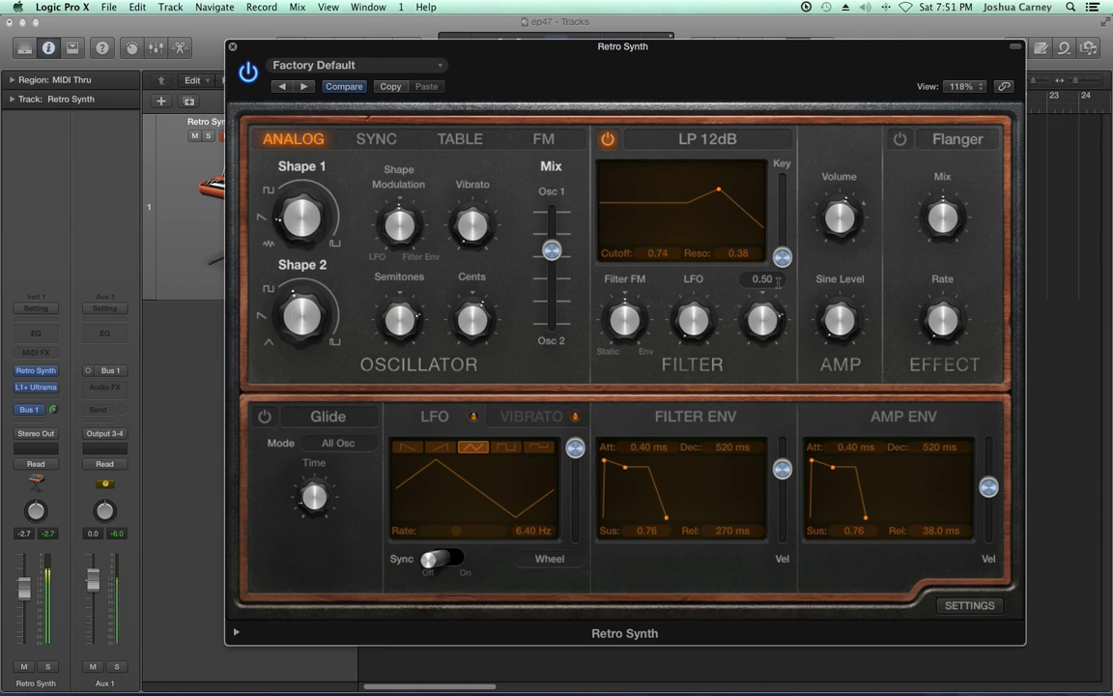
{"action": "left_click_drag", "start_coordinate": [719, 190], "coordinate": [698, 193]}
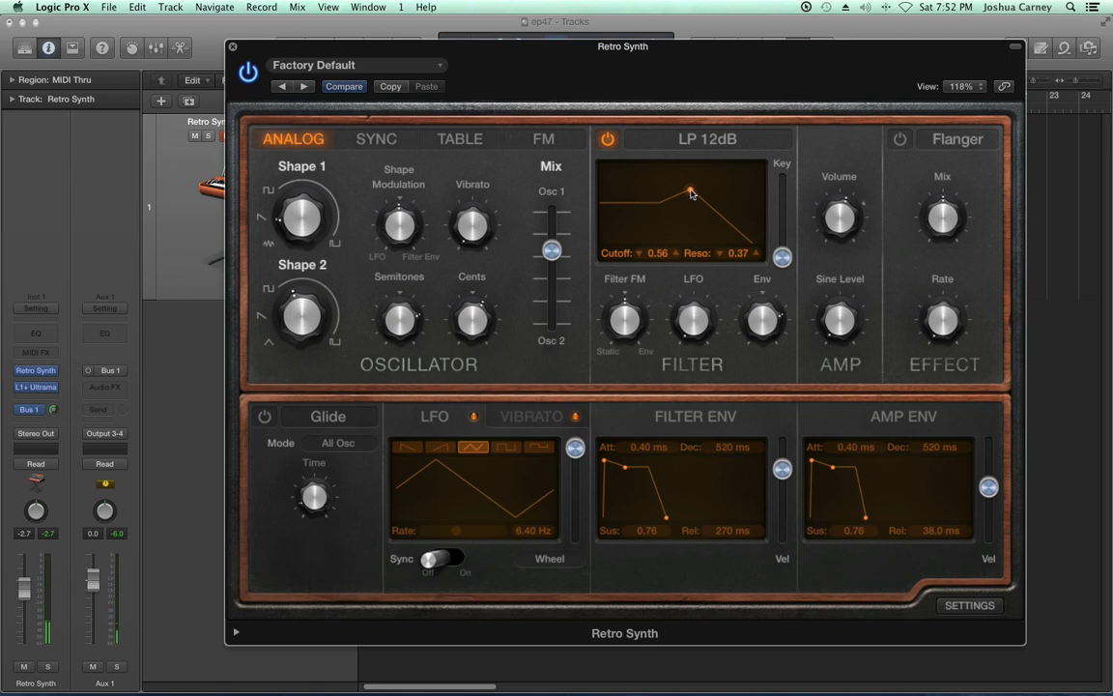
{"action": "left_click_drag", "start_coordinate": [782, 256], "coordinate": [784, 159]}
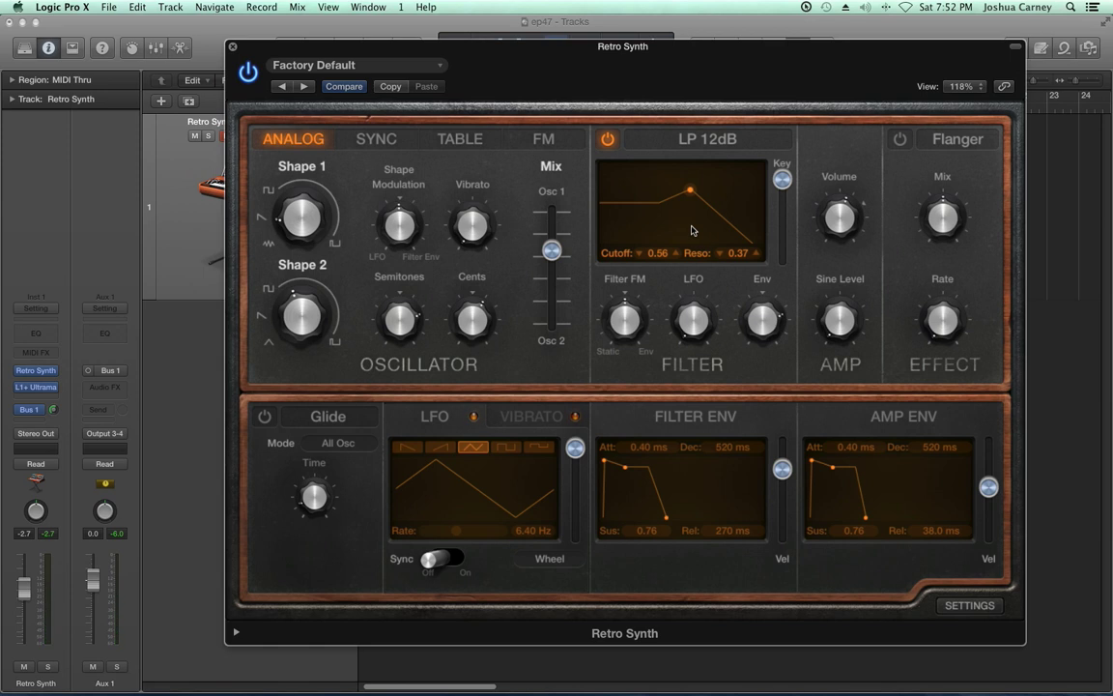
{"action": "left_click_drag", "start_coordinate": [782, 178], "coordinate": [790, 270]}
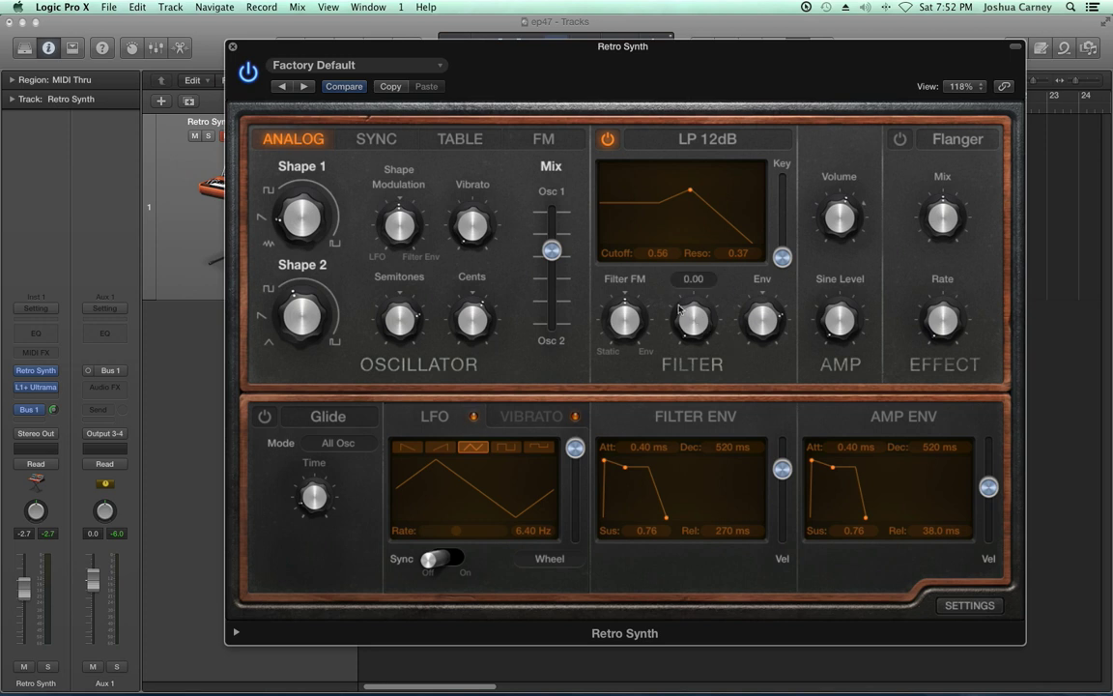
Lower the filter's cutoff to 0.49 and set its resonance to 0.35.
{"action": "mouse_move", "coordinate": [760, 313]}
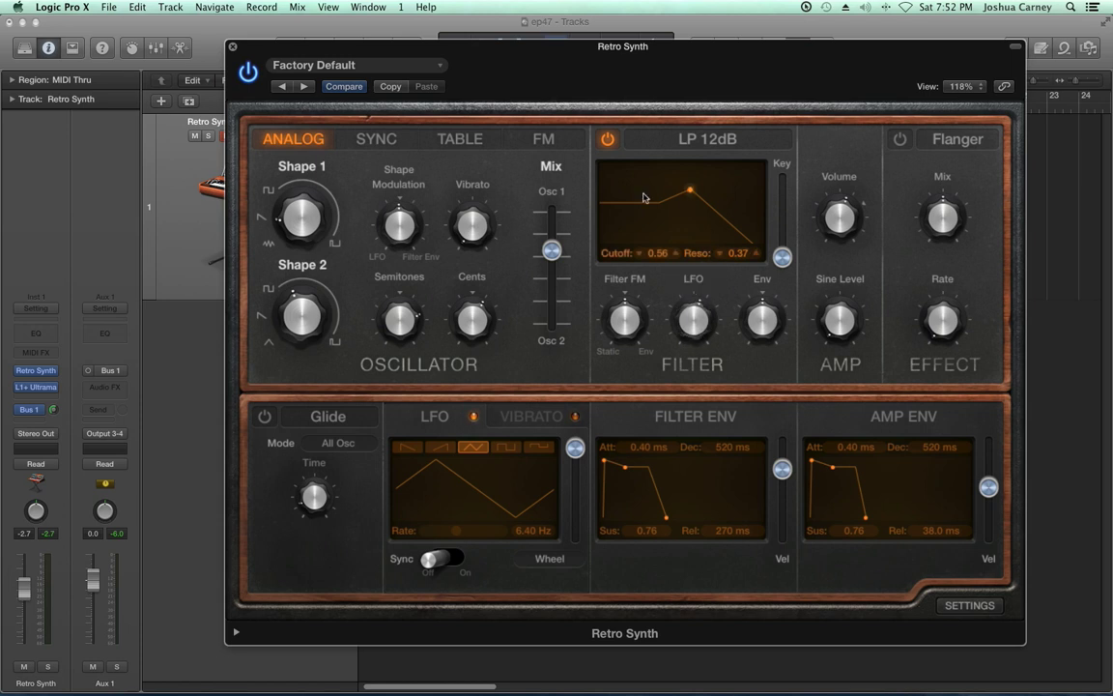
{"action": "left_click_drag", "start_coordinate": [690, 191], "coordinate": [686, 196]}
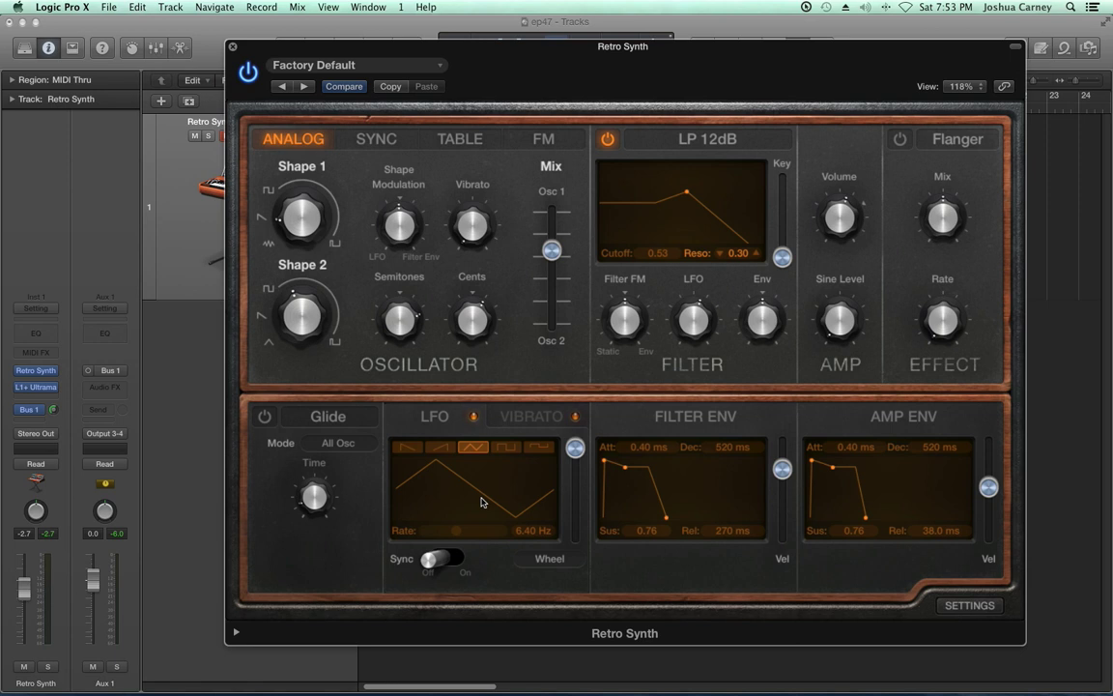
{"action": "mouse_move", "coordinate": [685, 191]}
{"action": "left_mouse_down"}
{"action": "mouse_move", "coordinate": [734, 200]}
{"action": "mouse_move", "coordinate": [643, 194]}
{"action": "mouse_move", "coordinate": [667, 178]}
{"action": "mouse_move", "coordinate": [729, 201]}
{"action": "mouse_move", "coordinate": [618, 198]}
{"action": "mouse_move", "coordinate": [681, 182]}
{"action": "mouse_move", "coordinate": [613, 179]}
{"action": "mouse_move", "coordinate": [680, 192]}
{"action": "left_mouse_up"}
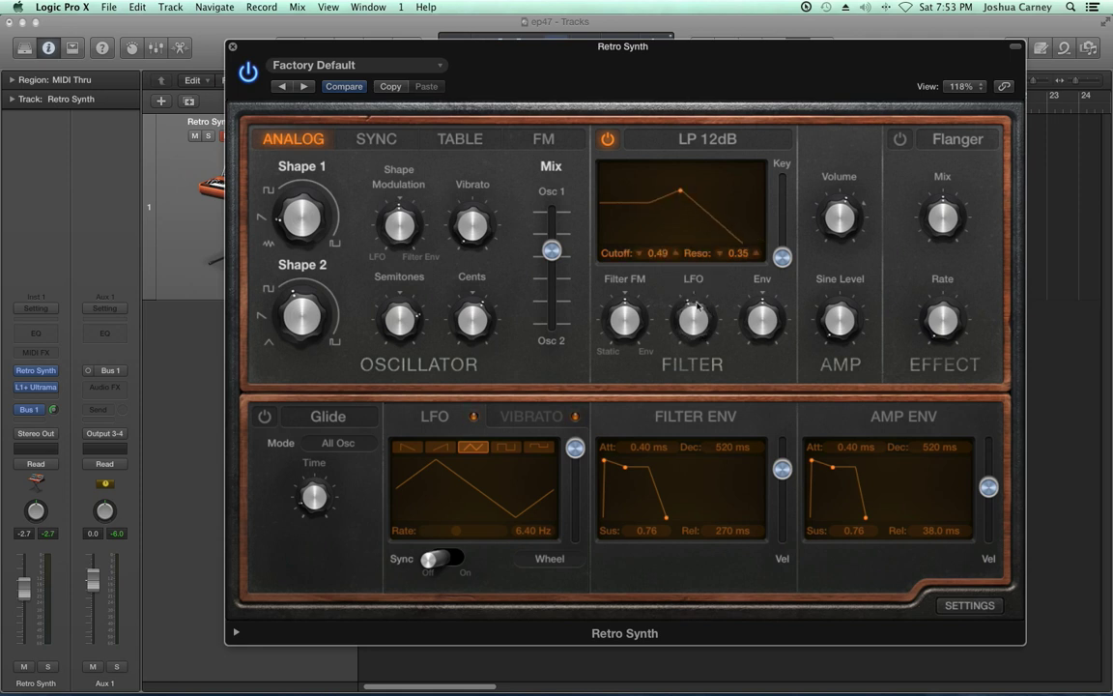
Try raising and lowering the filter's LFO amount, and set the cutoff to 0.66 with resonance at 0.73.
{"action": "mouse_move", "coordinate": [684, 312]}
{"action": "left_click_drag", "start_coordinate": [685, 312], "coordinate": [708, 306]}
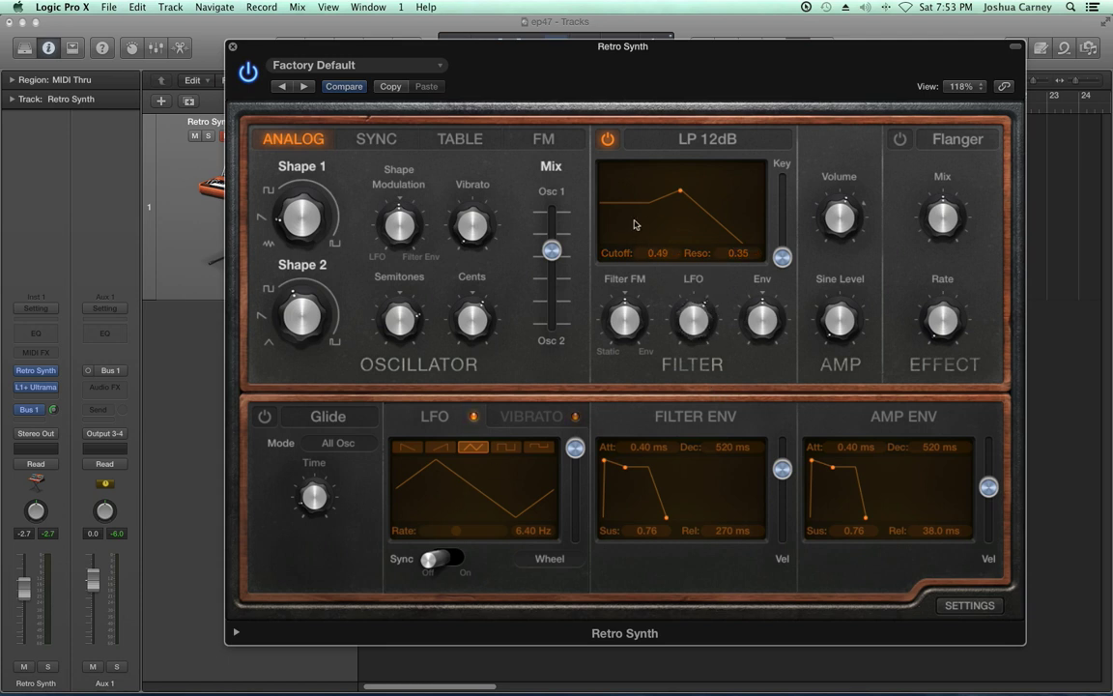
{"action": "left_click_drag", "start_coordinate": [708, 303], "coordinate": [693, 447]}
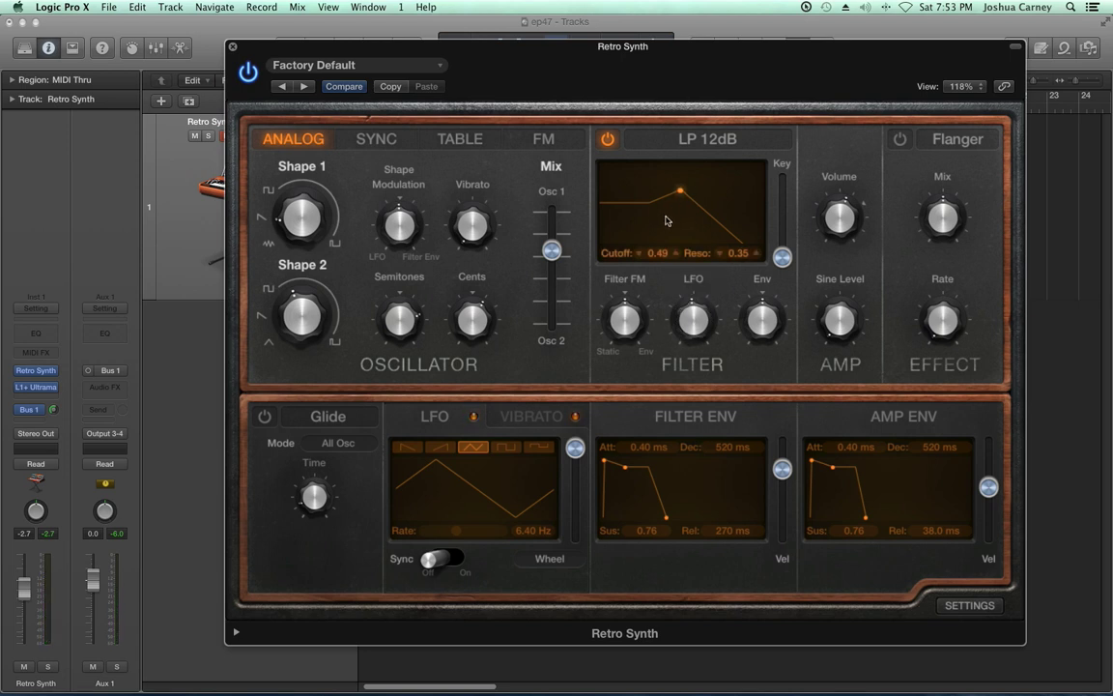
{"action": "mouse_move", "coordinate": [552, 252]}
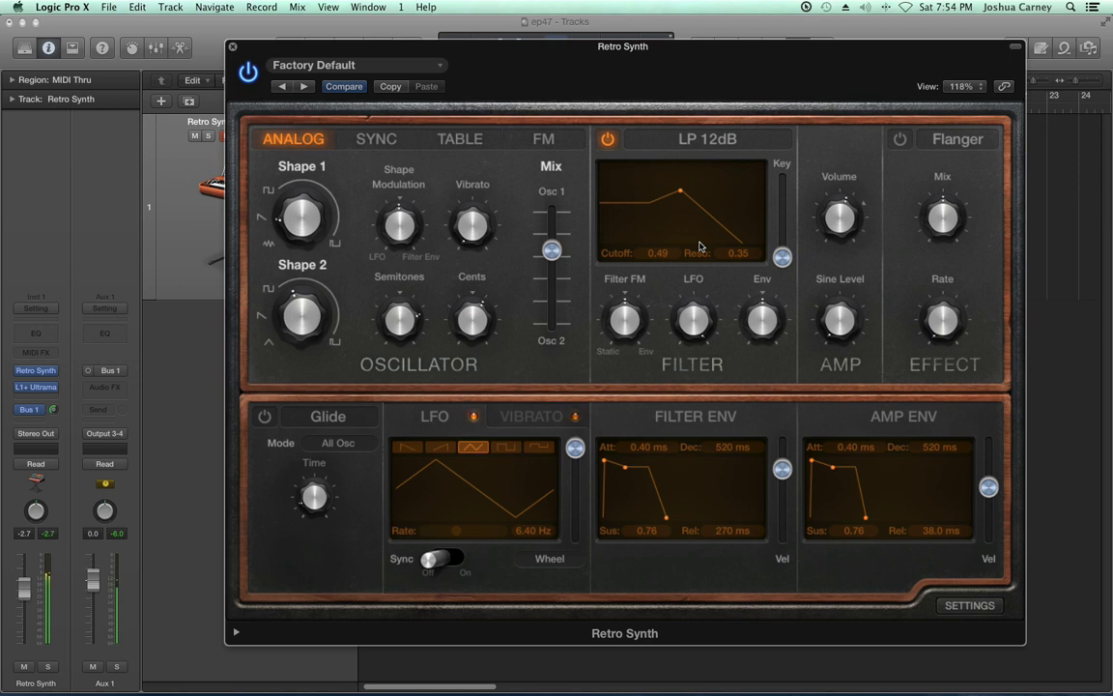
{"action": "left_click_drag", "start_coordinate": [615, 175], "coordinate": [707, 179]}
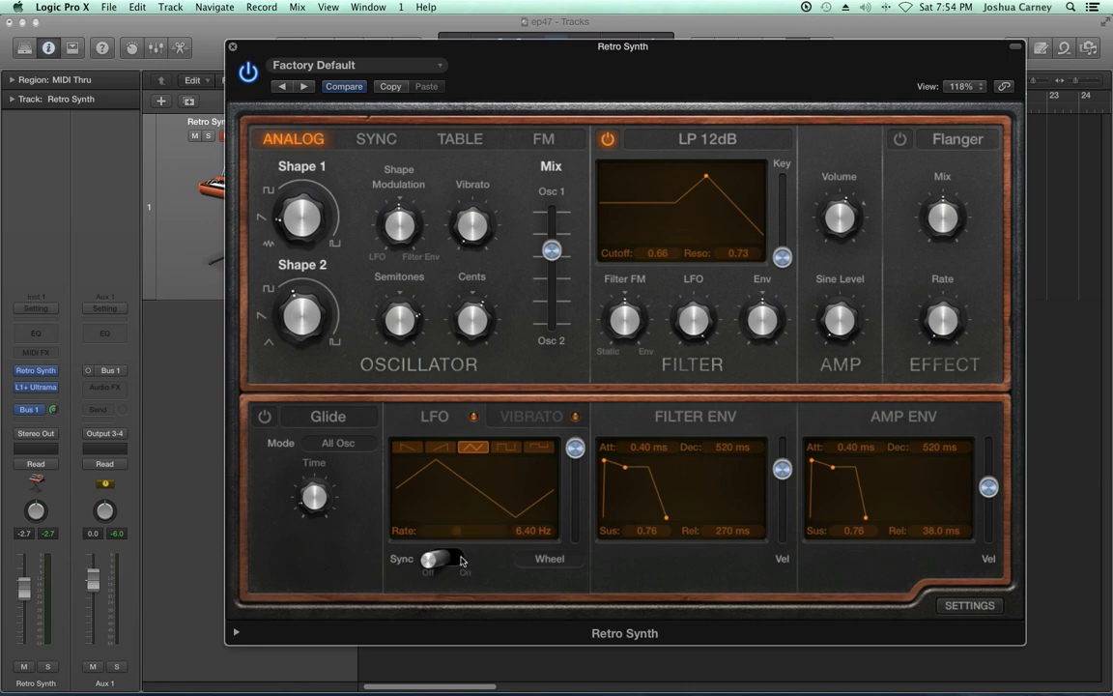
Sync the LFO at a rate of 1/8, and toggle sync off and on to compare, leaving it on.
{"action": "left_click_drag", "start_coordinate": [425, 566], "coordinate": [465, 566]}
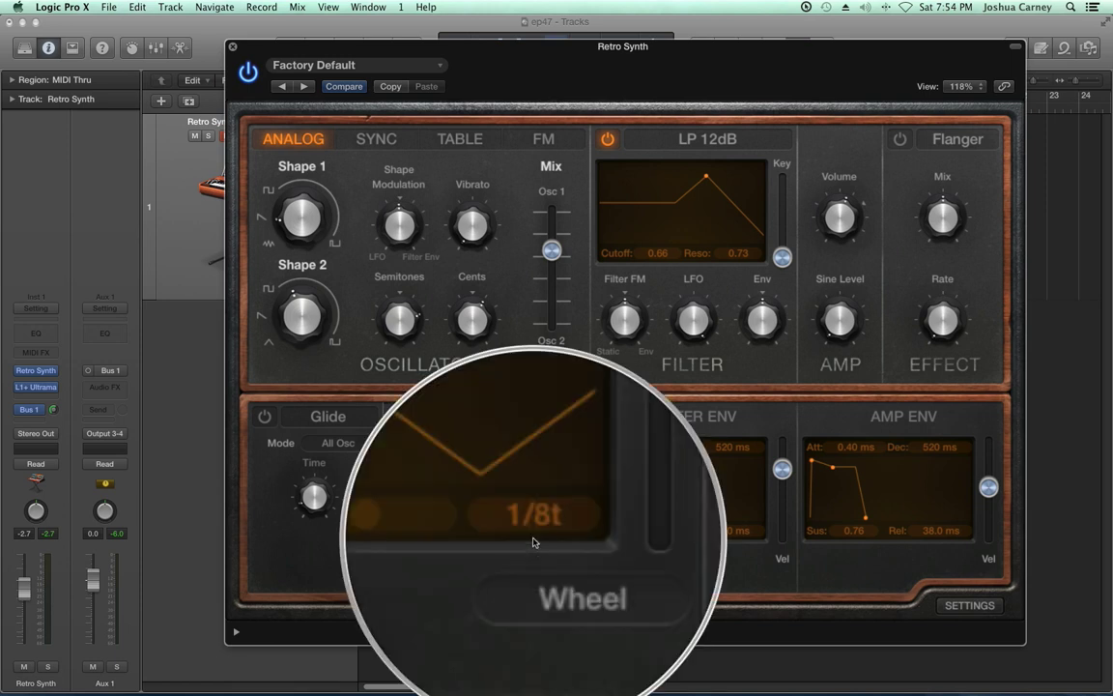
{"action": "mouse_move", "coordinate": [460, 531]}
{"action": "left_mouse_down"}
{"action": "mouse_move", "coordinate": [407, 533]}
{"action": "mouse_move", "coordinate": [472, 539]}
{"action": "left_mouse_up"}
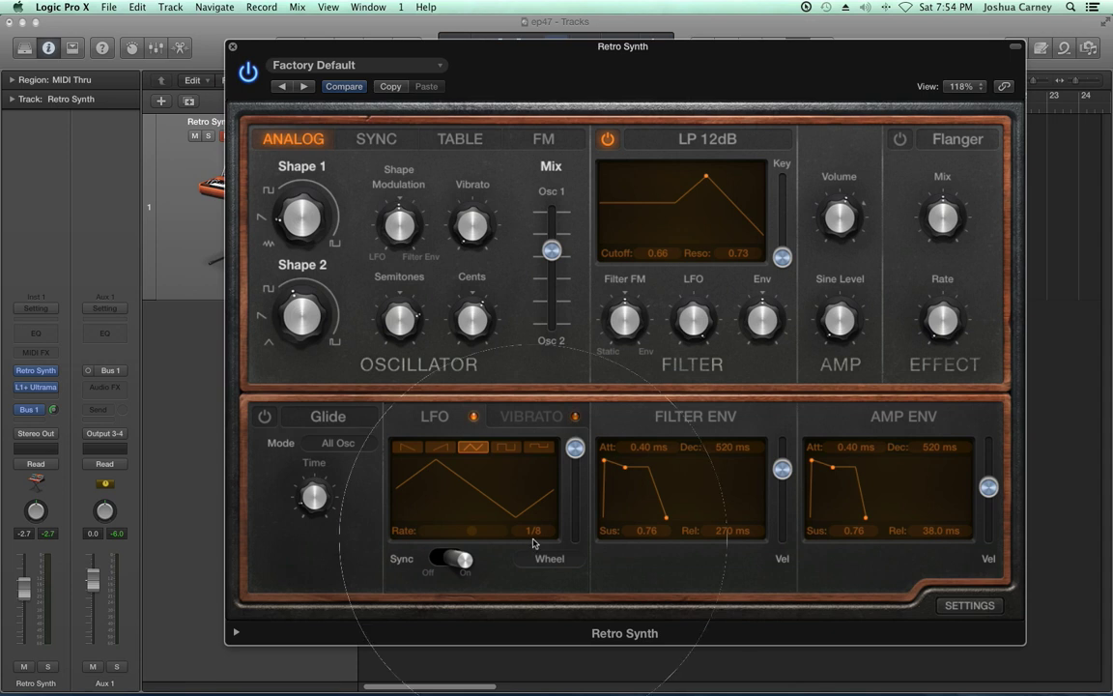
{"action": "left_click", "coordinate": [446, 559]}
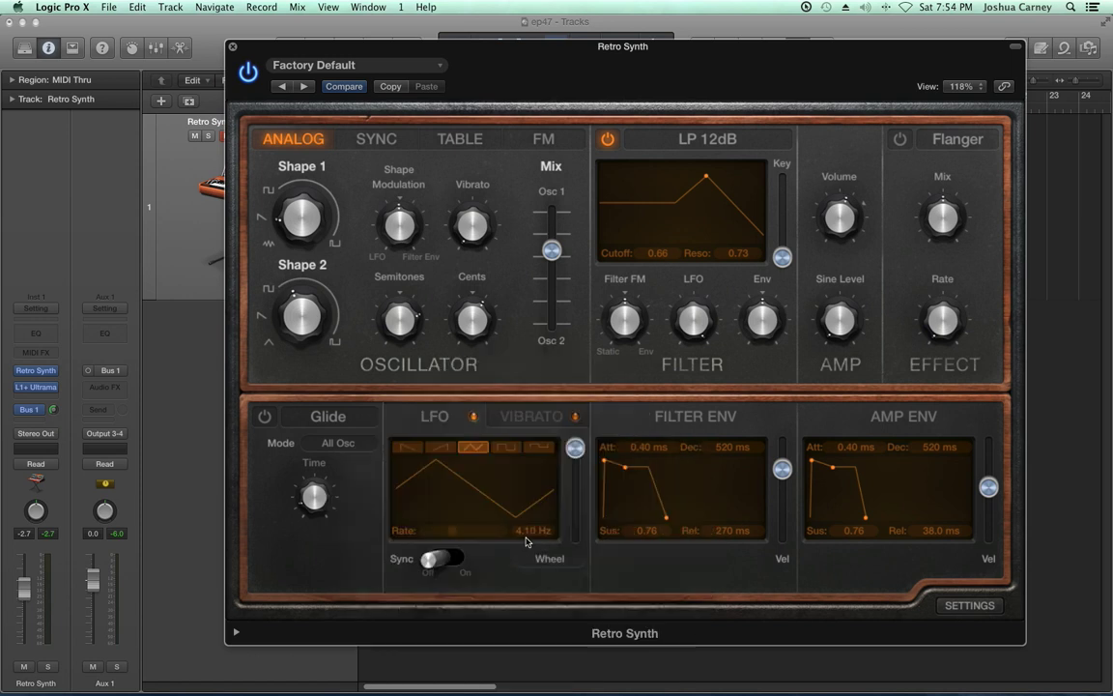
{"action": "left_click", "coordinate": [452, 558]}
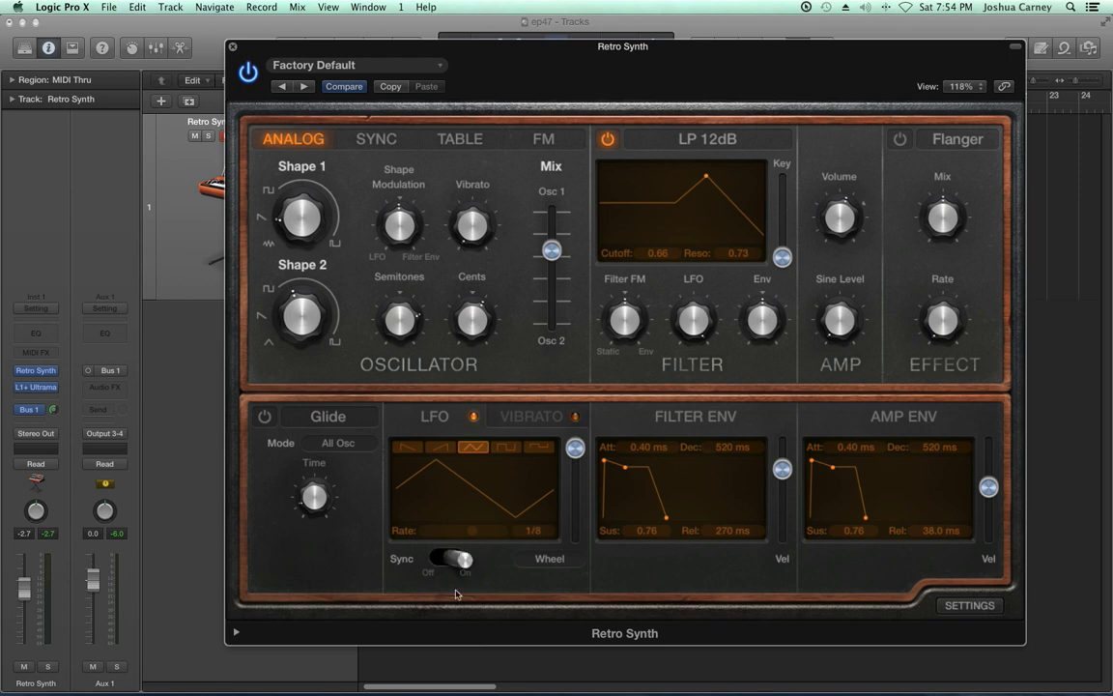
Move the LFO intensity slider through its range, ending at minimum, and keep Mod Wheel as its controller.
{"action": "left_click_drag", "start_coordinate": [575, 447], "coordinate": [573, 547]}
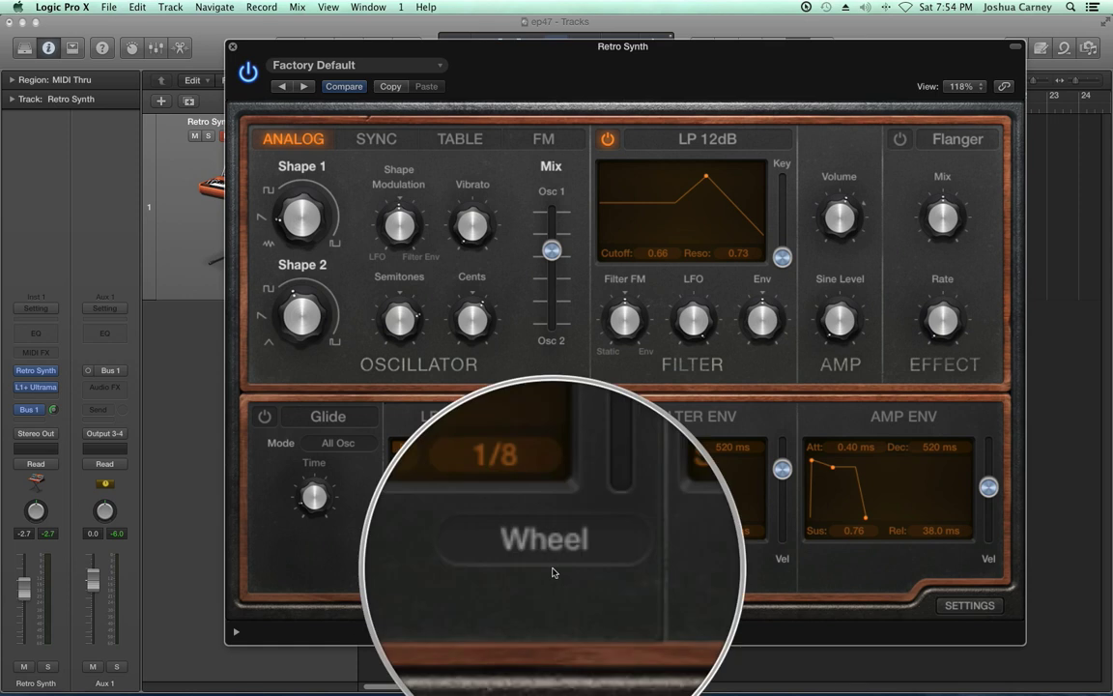
{"action": "left_click_drag", "start_coordinate": [575, 535], "coordinate": [573, 430]}
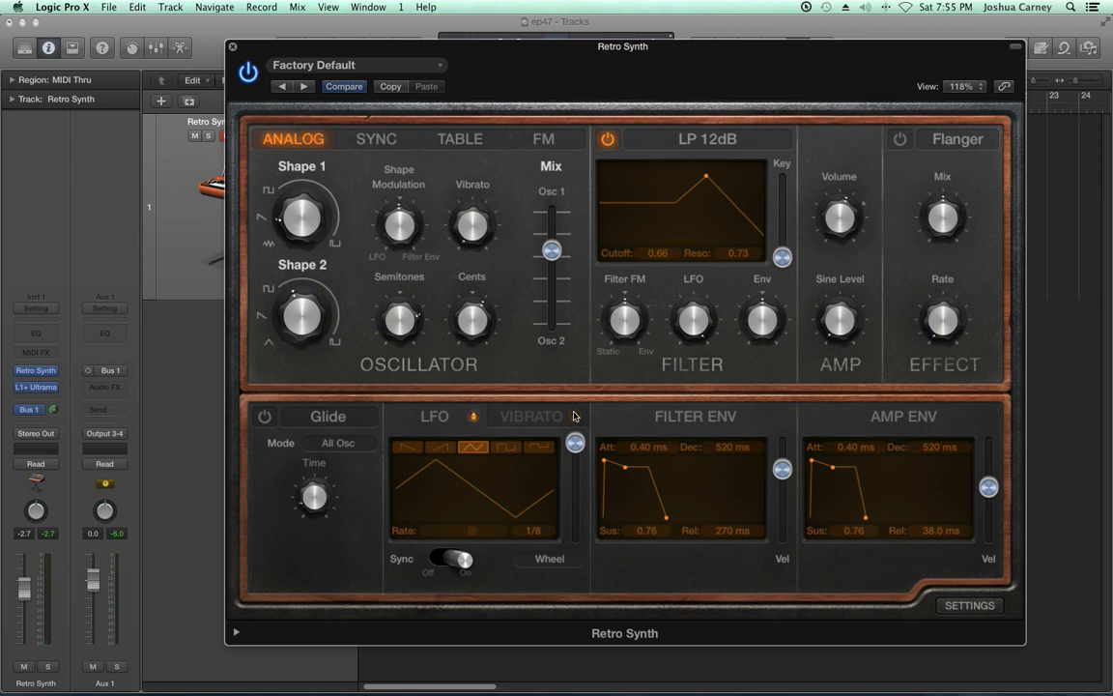
{"action": "left_click", "coordinate": [564, 559]}
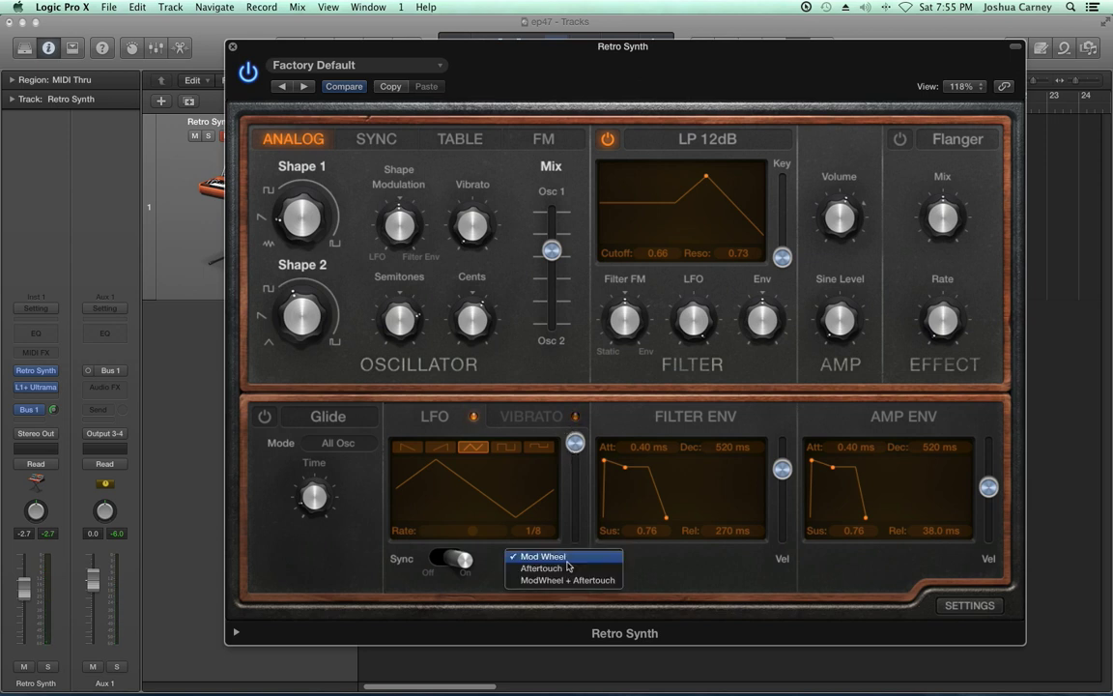
{"action": "left_click", "coordinate": [479, 586]}
{"action": "left_click_drag", "start_coordinate": [584, 577], "coordinate": [561, 608]}
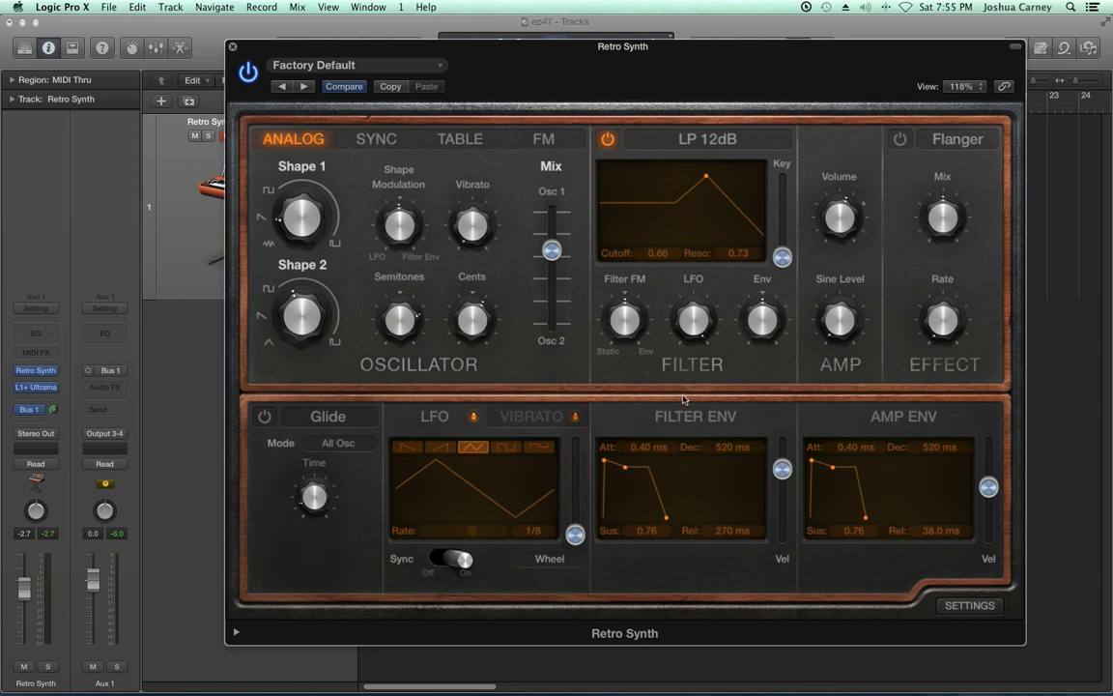
Set the filter's LFO amount to 0.69 and the synced LFO rate to 2 bars.
{"action": "left_click_drag", "start_coordinate": [693, 319], "coordinate": [718, 366]}
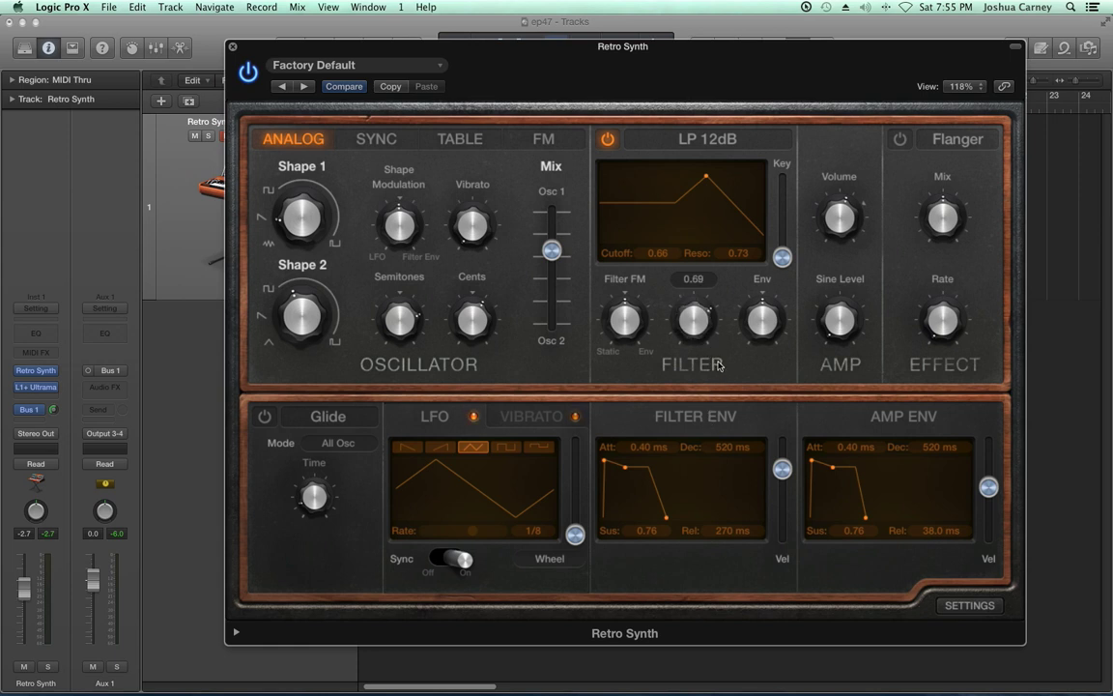
{"action": "left_click_drag", "start_coordinate": [477, 538], "coordinate": [441, 541]}
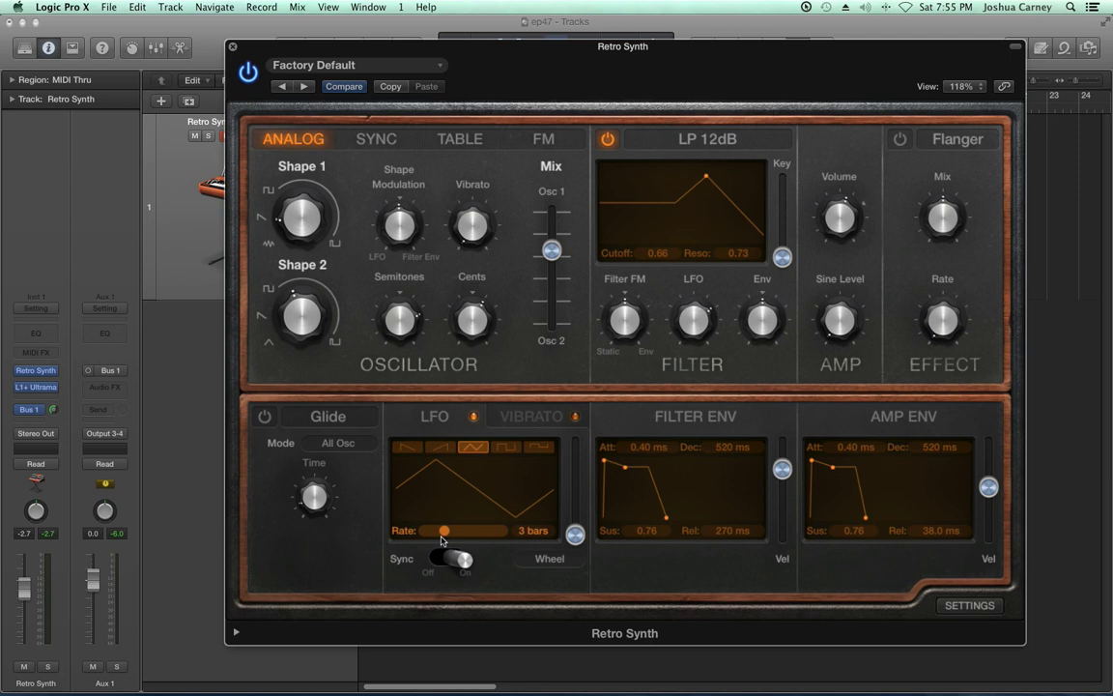
{"action": "left_click_drag", "start_coordinate": [441, 541], "coordinate": [446, 541]}
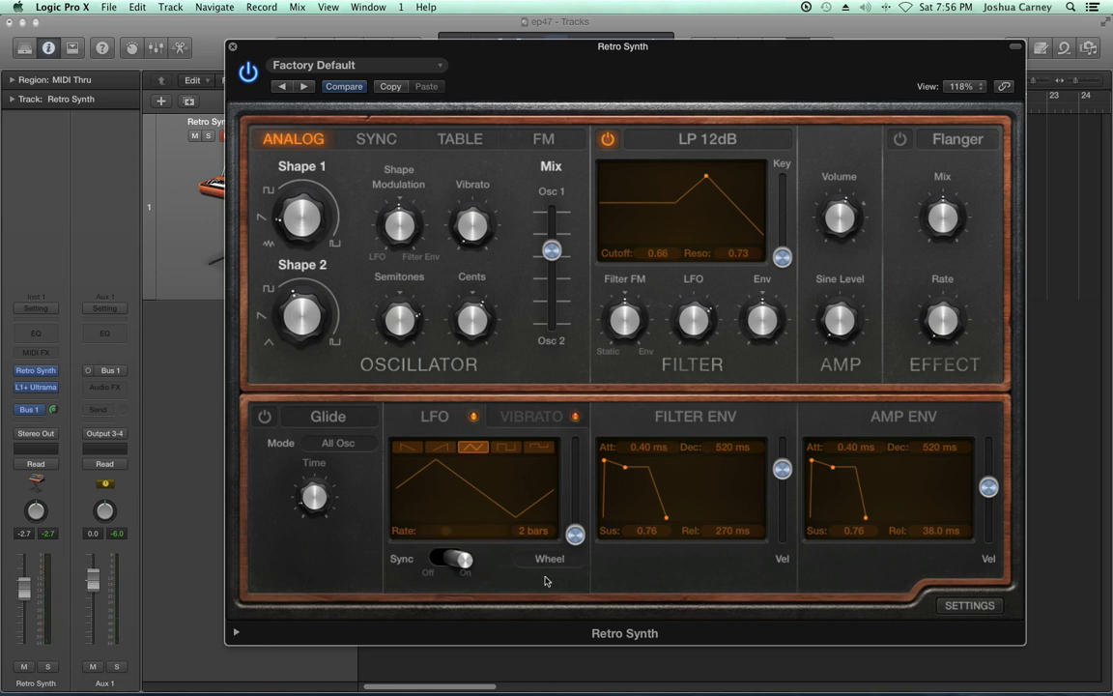
Try the five LFO waveforms in order, ending on the fifth, square-type shape.
{"action": "mouse_move", "coordinate": [564, 561]}
{"action": "left_click", "coordinate": [408, 446]}
{"action": "left_click", "coordinate": [440, 446]}
{"action": "left_click", "coordinate": [472, 446]}
{"action": "left_click", "coordinate": [505, 447]}
{"action": "left_click", "coordinate": [537, 446]}
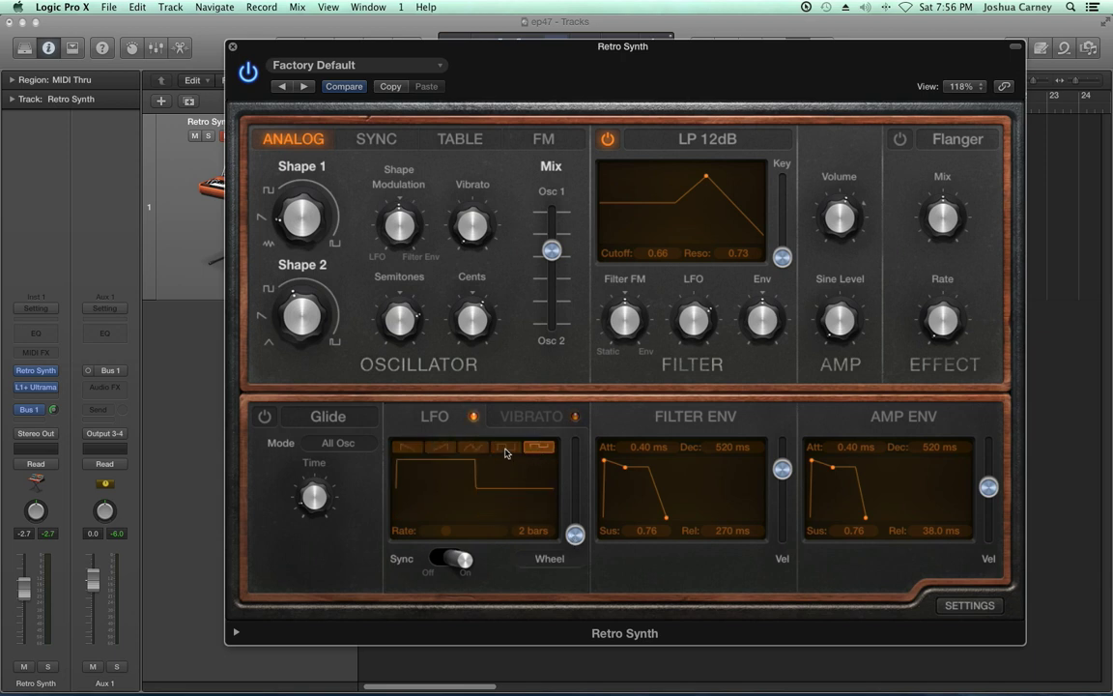
Switch repeatedly between the five LFO waveforms at the 2-bar rate to compare them, ending on the first, falling sawtooth shape.
{"action": "left_click", "coordinate": [506, 446]}
{"action": "left_click", "coordinate": [472, 446]}
{"action": "left_click", "coordinate": [407, 446]}
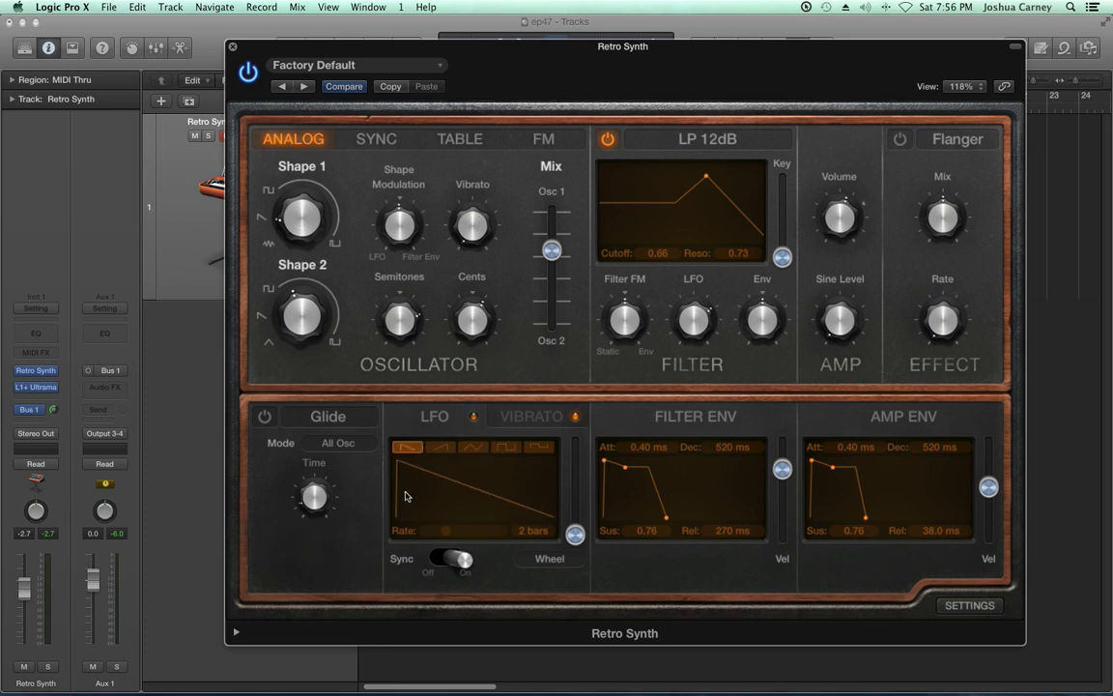
{"action": "left_click", "coordinate": [440, 446]}
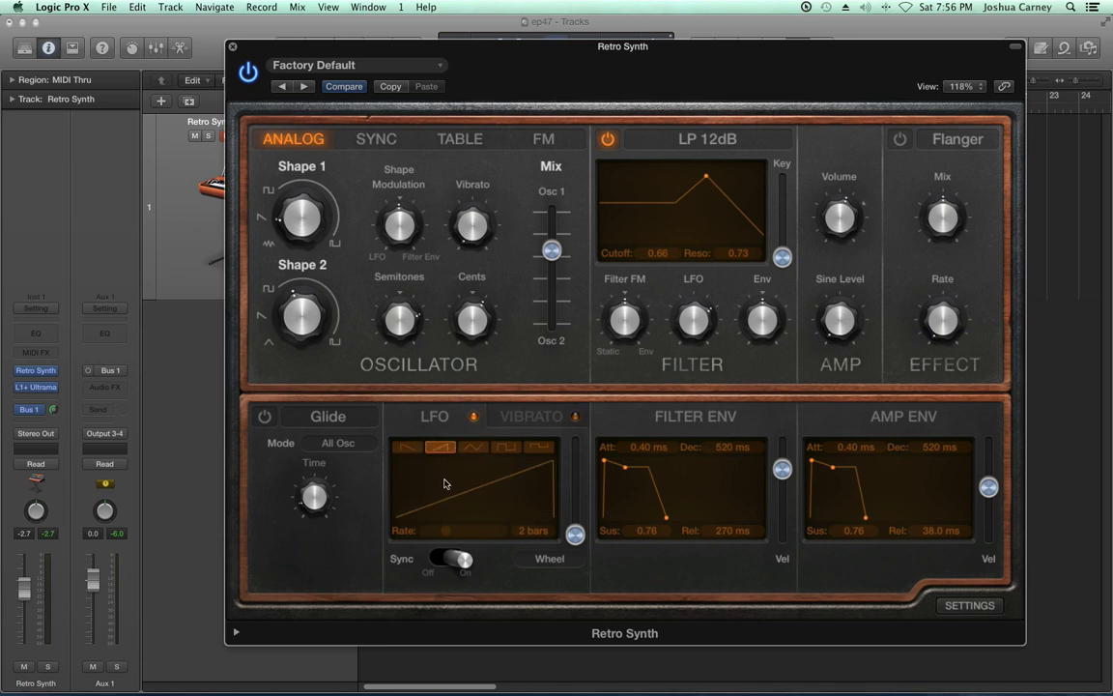
{"action": "left_click", "coordinate": [473, 446]}
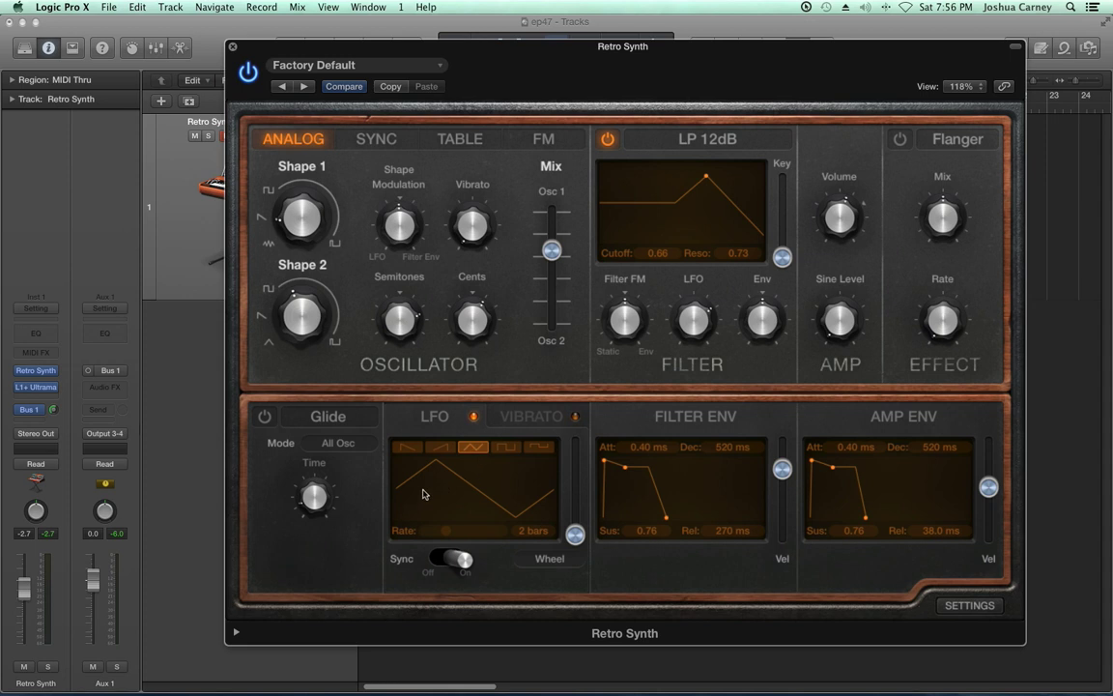
{"action": "left_click", "coordinate": [510, 449]}
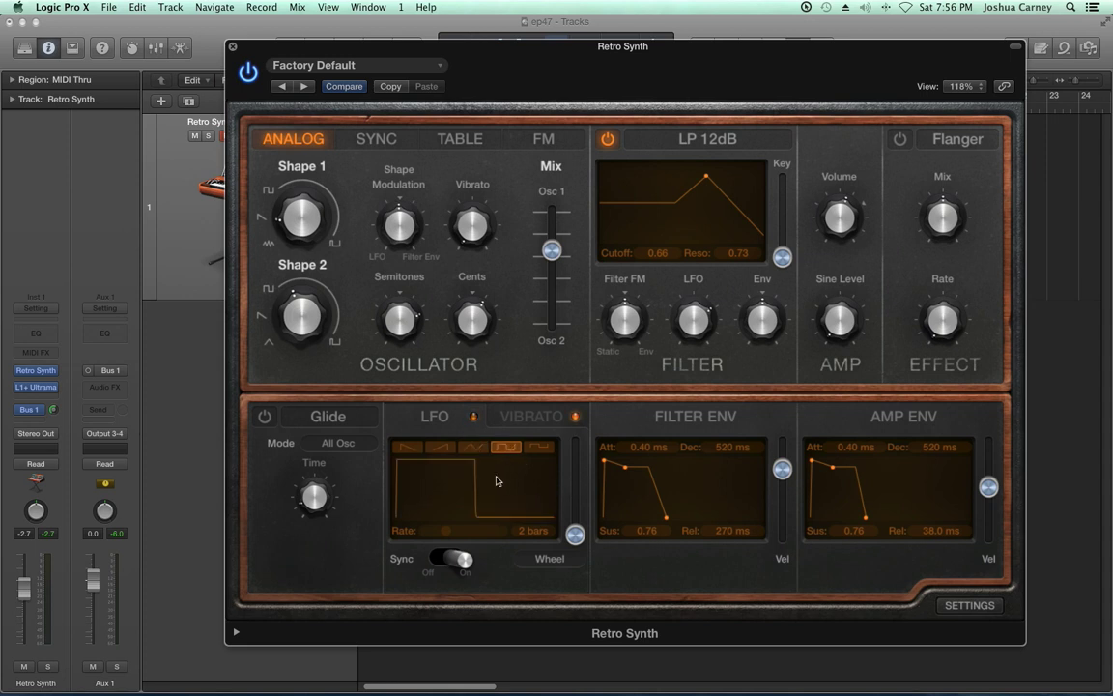
{"action": "left_click", "coordinate": [409, 448]}
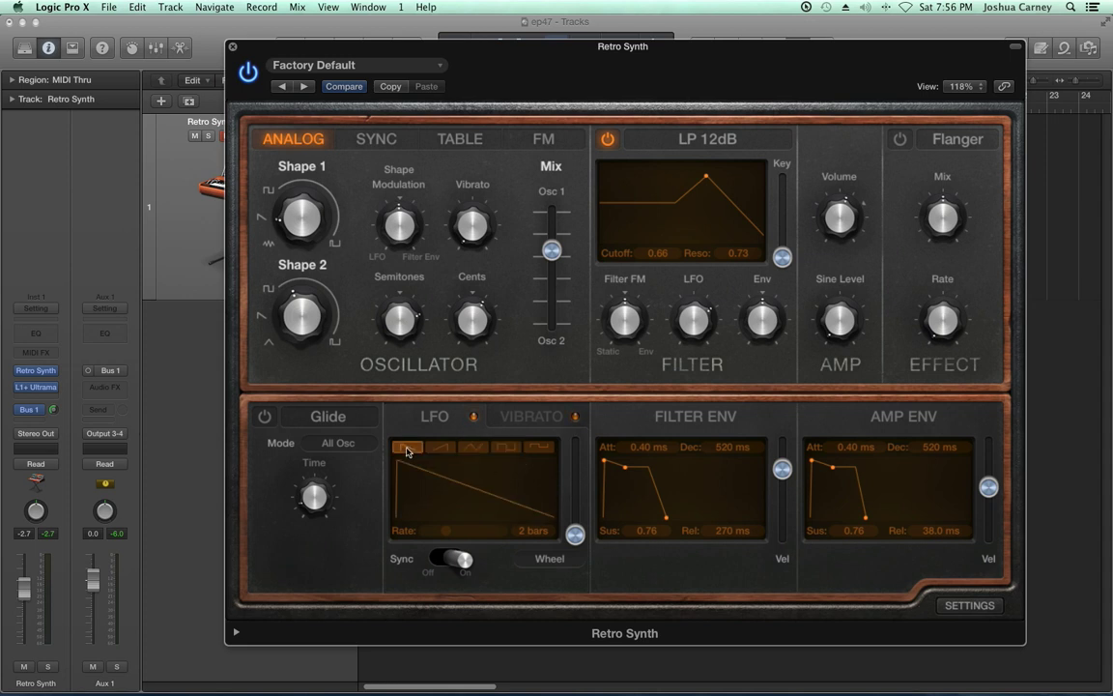
{"action": "left_click", "coordinate": [472, 448]}
{"action": "left_click", "coordinate": [506, 448]}
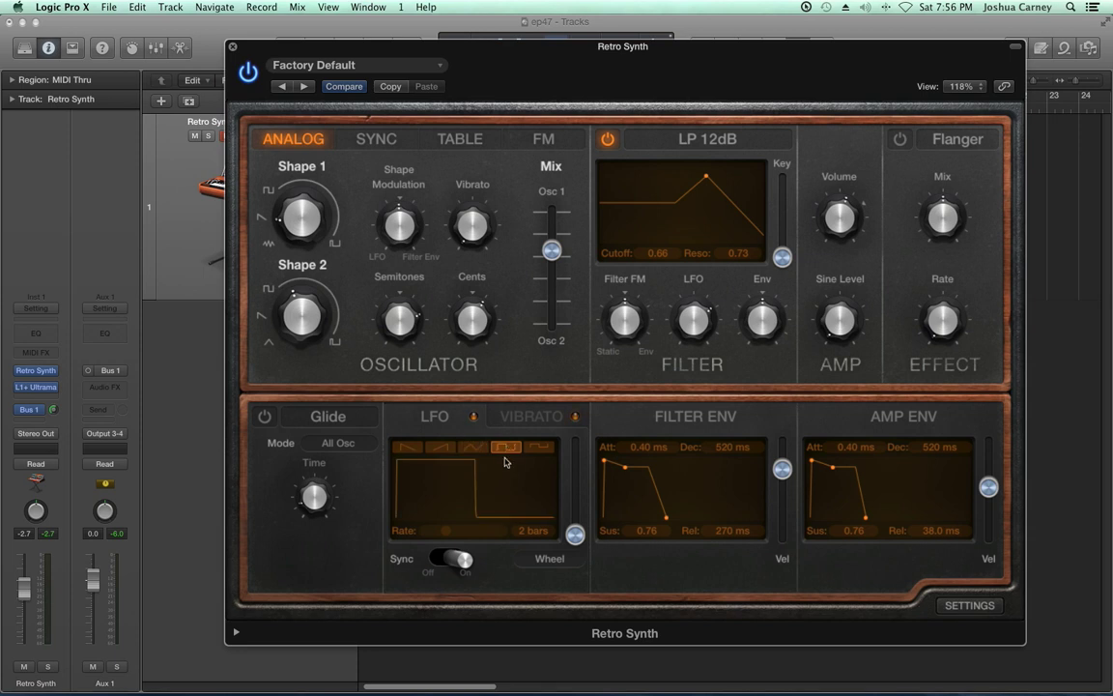
{"action": "left_click", "coordinate": [539, 448]}
{"action": "left_click", "coordinate": [470, 447]}
{"action": "left_click", "coordinate": [441, 449]}
{"action": "left_click", "coordinate": [413, 449]}
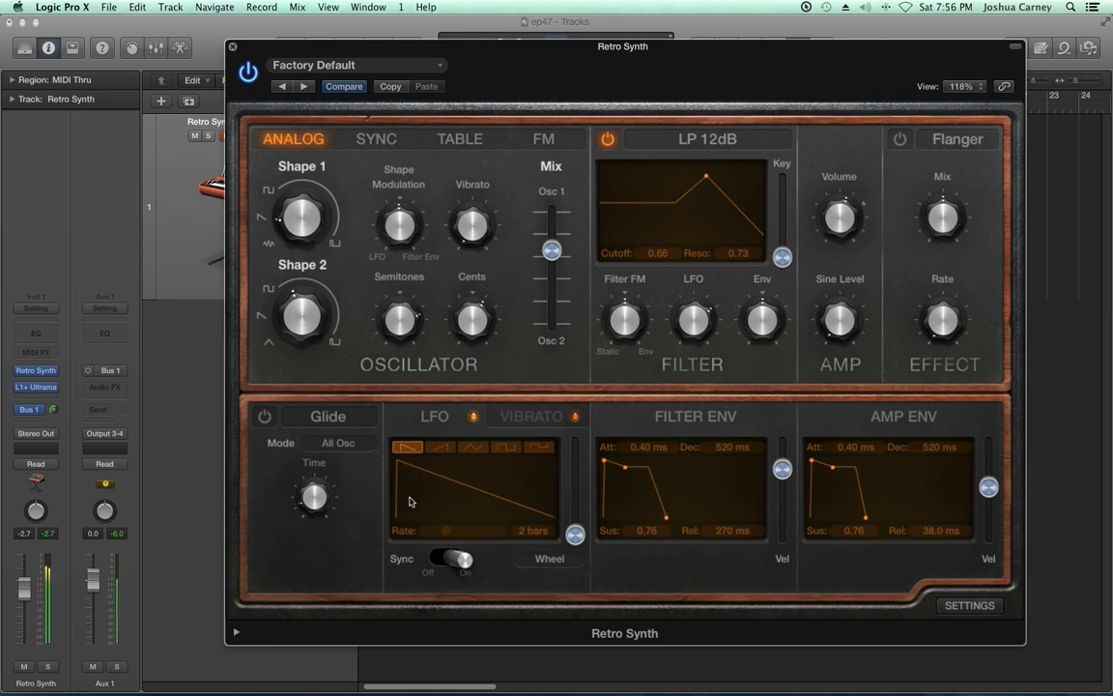
Audition the other four LFO waveforms at a 1/8 rate, settle on the fourth, square shape, and set the rate to 1/16.
{"action": "left_click_drag", "start_coordinate": [445, 531], "coordinate": [474, 537]}
{"action": "left_click", "coordinate": [441, 447]}
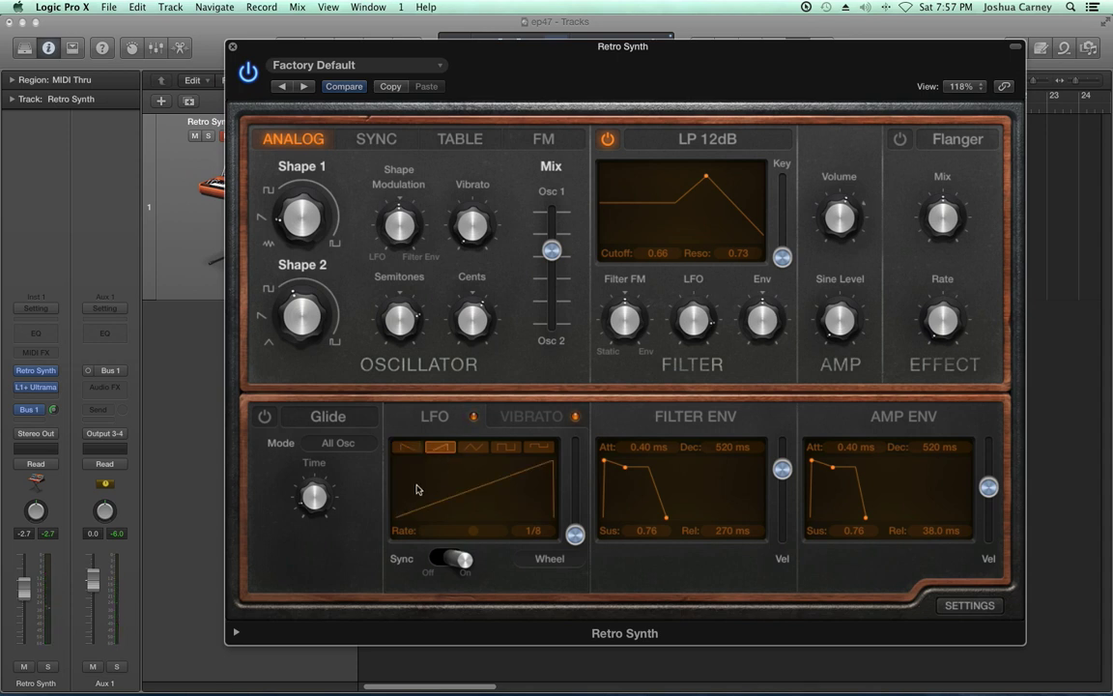
{"action": "left_click", "coordinate": [474, 447]}
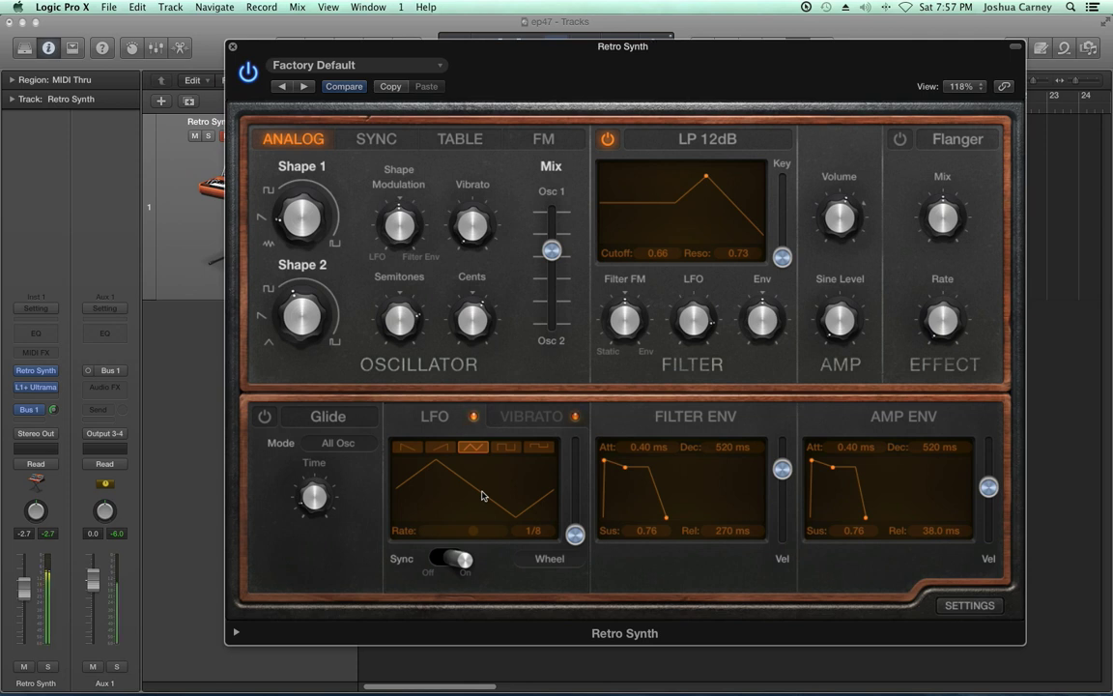
{"action": "left_click", "coordinate": [506, 447]}
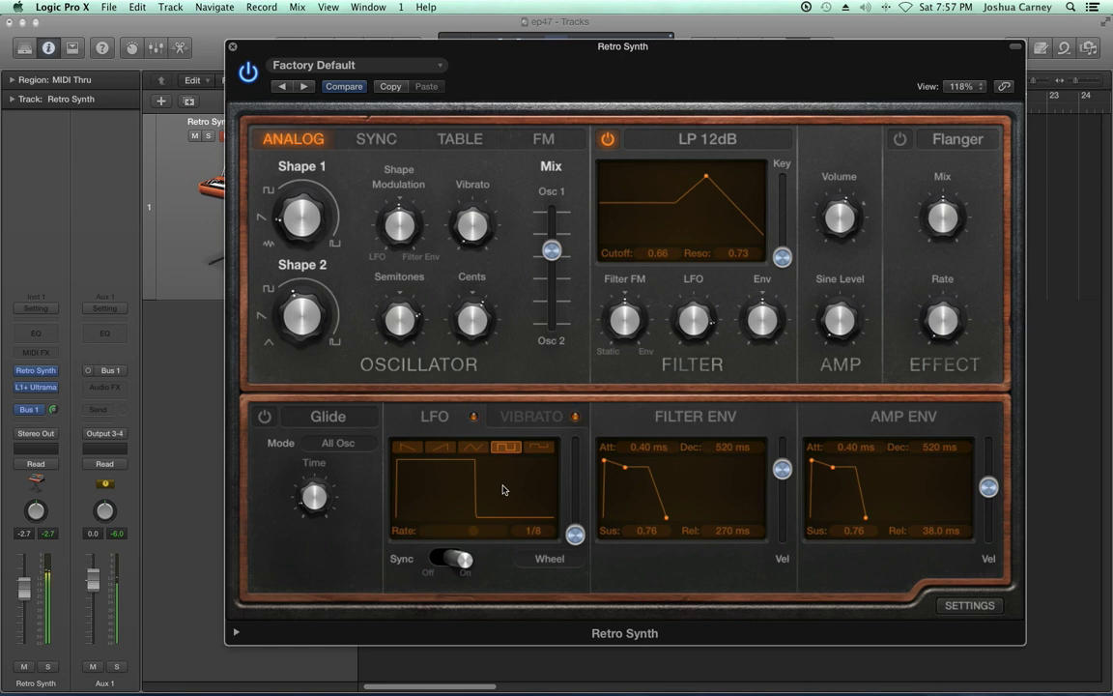
{"action": "left_click", "coordinate": [537, 448]}
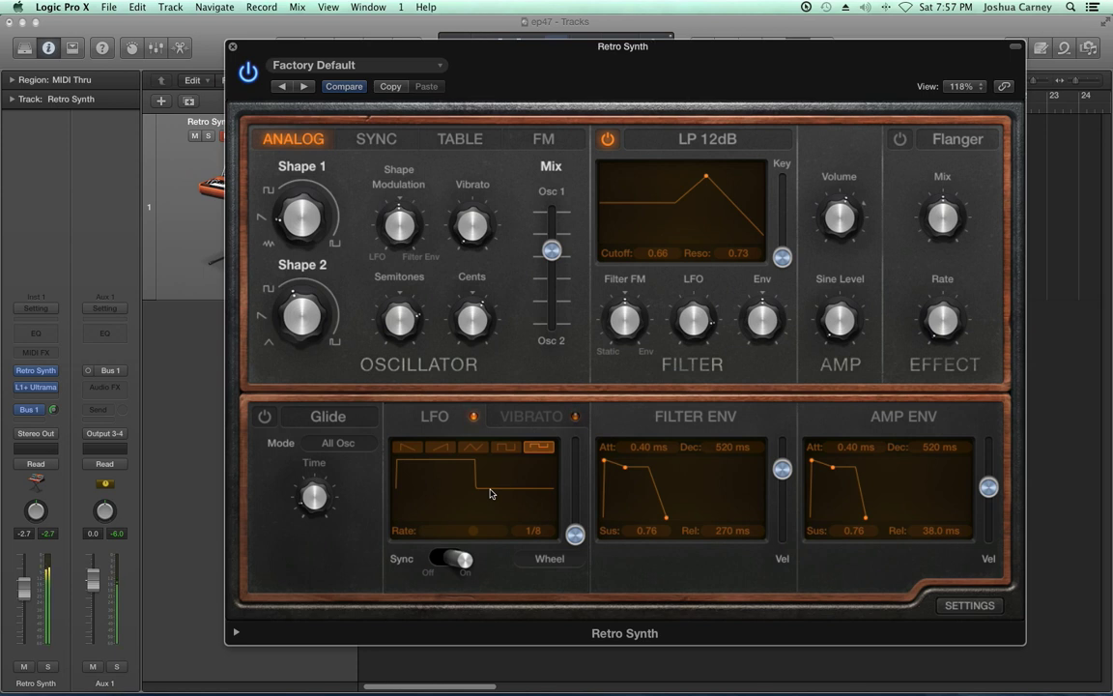
{"action": "left_click", "coordinate": [507, 447]}
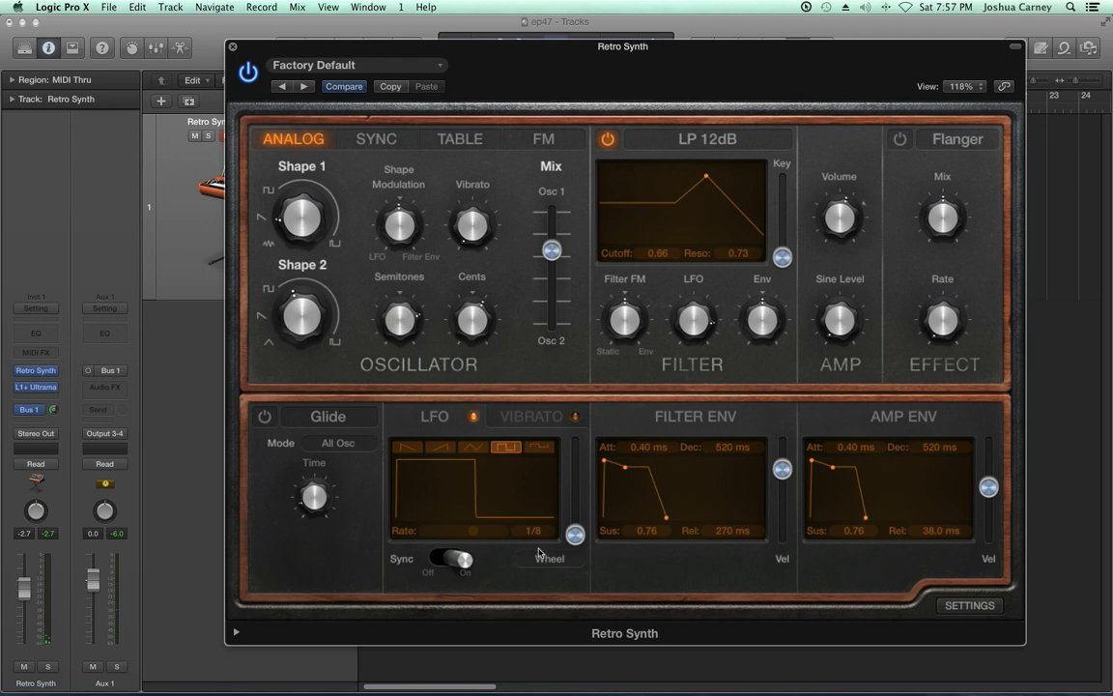
{"action": "left_click_drag", "start_coordinate": [490, 538], "coordinate": [486, 538]}
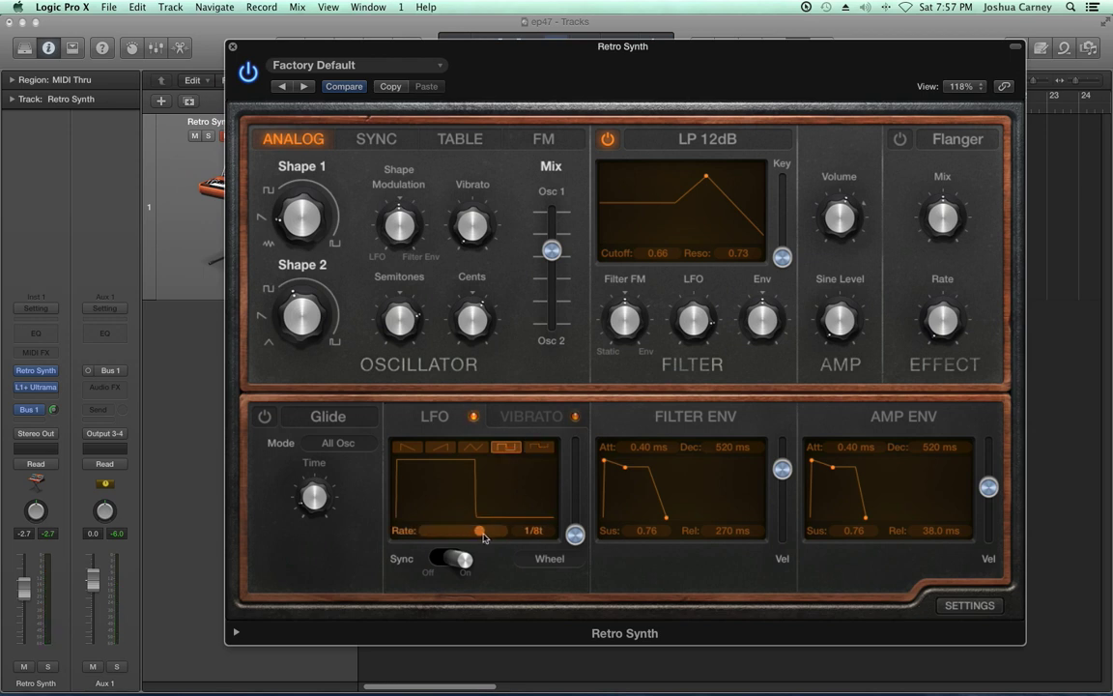
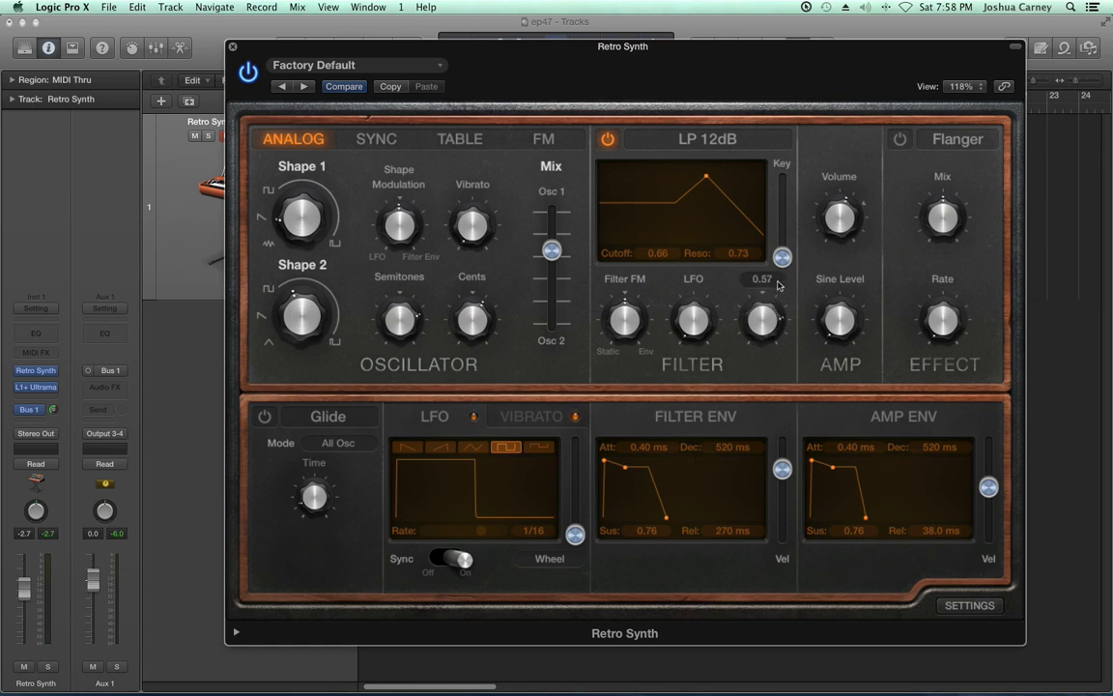
Set the filter's Env amount to 0.57 and shape the filter envelope to attack 2300 ms, decay 2000 ms, sustain 0.28 and release 10.0 s.
{"action": "mouse_move", "coordinate": [766, 333]}
{"action": "left_mouse_down"}
{"action": "mouse_move", "coordinate": [774, 367]}
{"action": "mouse_move", "coordinate": [779, 326]}
{"action": "left_mouse_up"}
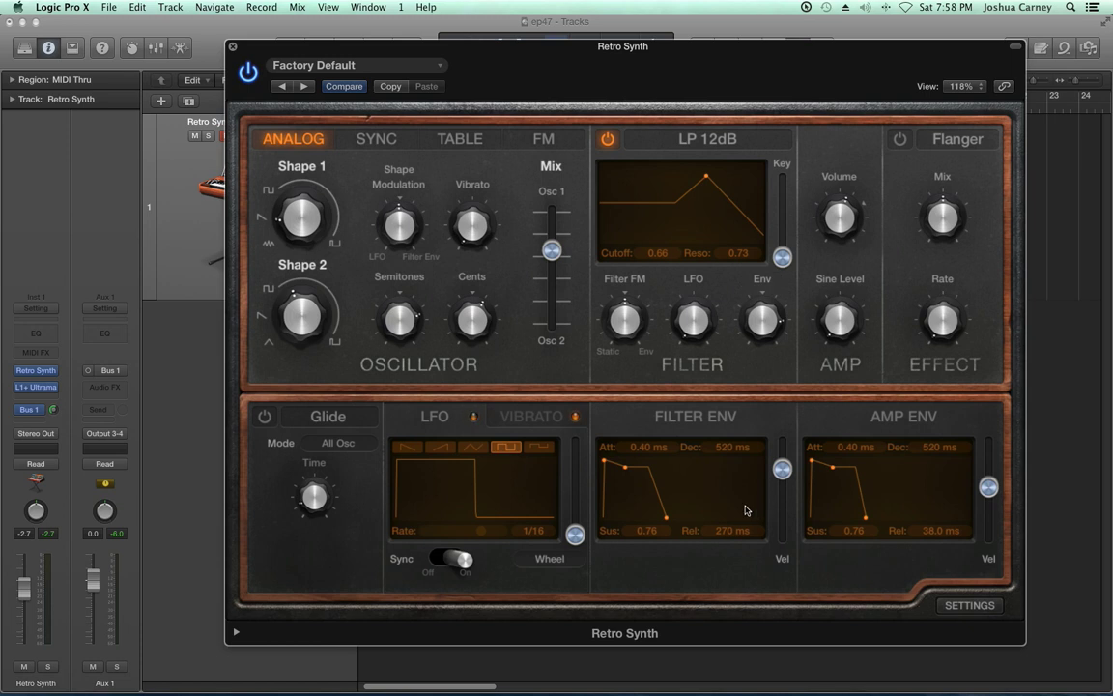
{"action": "left_click_drag", "start_coordinate": [635, 478], "coordinate": [739, 522]}
{"action": "mouse_move", "coordinate": [668, 488]}
{"action": "left_mouse_down"}
{"action": "mouse_move", "coordinate": [691, 490]}
{"action": "mouse_move", "coordinate": [675, 487]}
{"action": "left_mouse_up"}
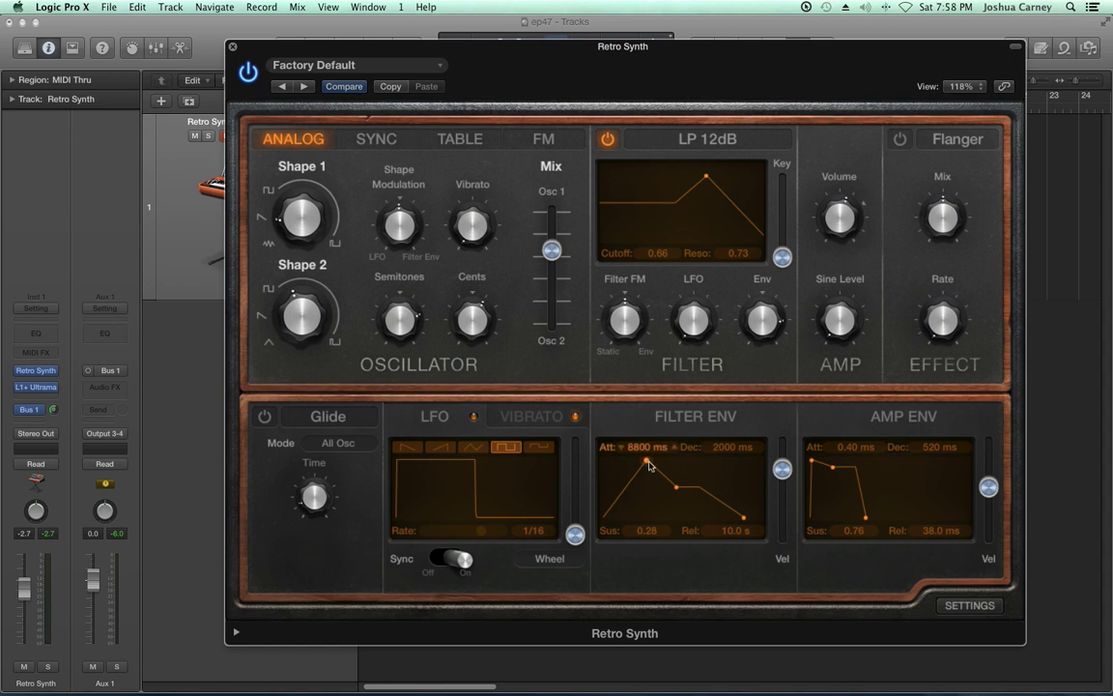
{"action": "left_click_drag", "start_coordinate": [646, 461], "coordinate": [632, 463]}
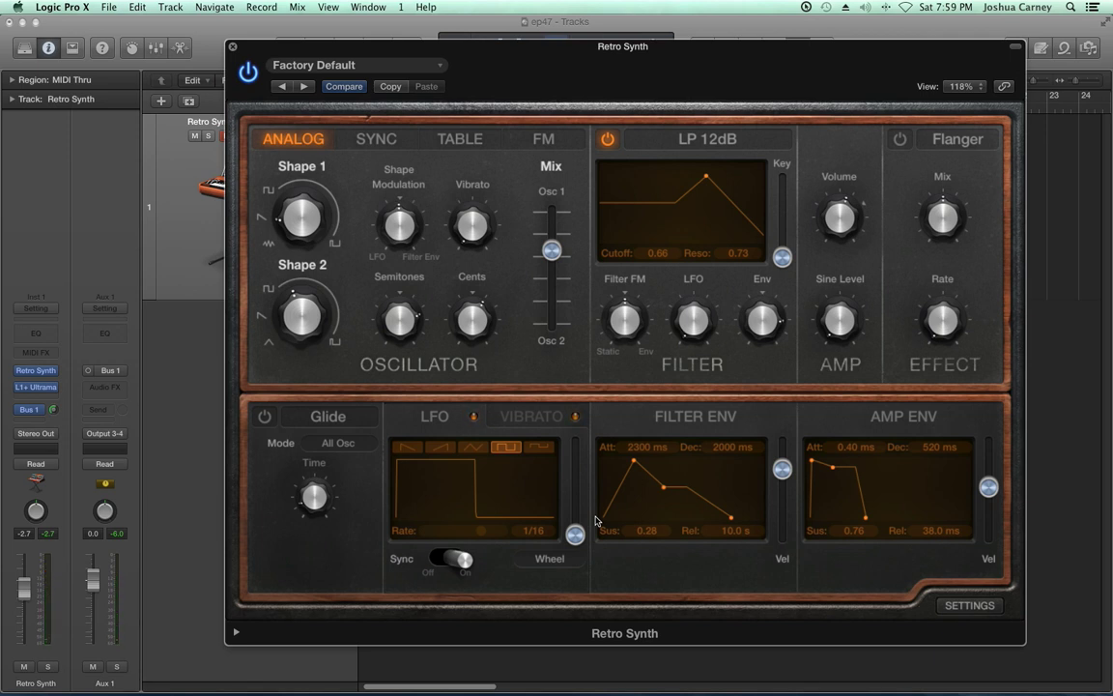
{"action": "mouse_move", "coordinate": [634, 461]}
{"action": "left_mouse_down"}
{"action": "mouse_move", "coordinate": [651, 463]}
{"action": "mouse_move", "coordinate": [607, 465]}
{"action": "mouse_move", "coordinate": [634, 469]}
{"action": "left_mouse_up"}
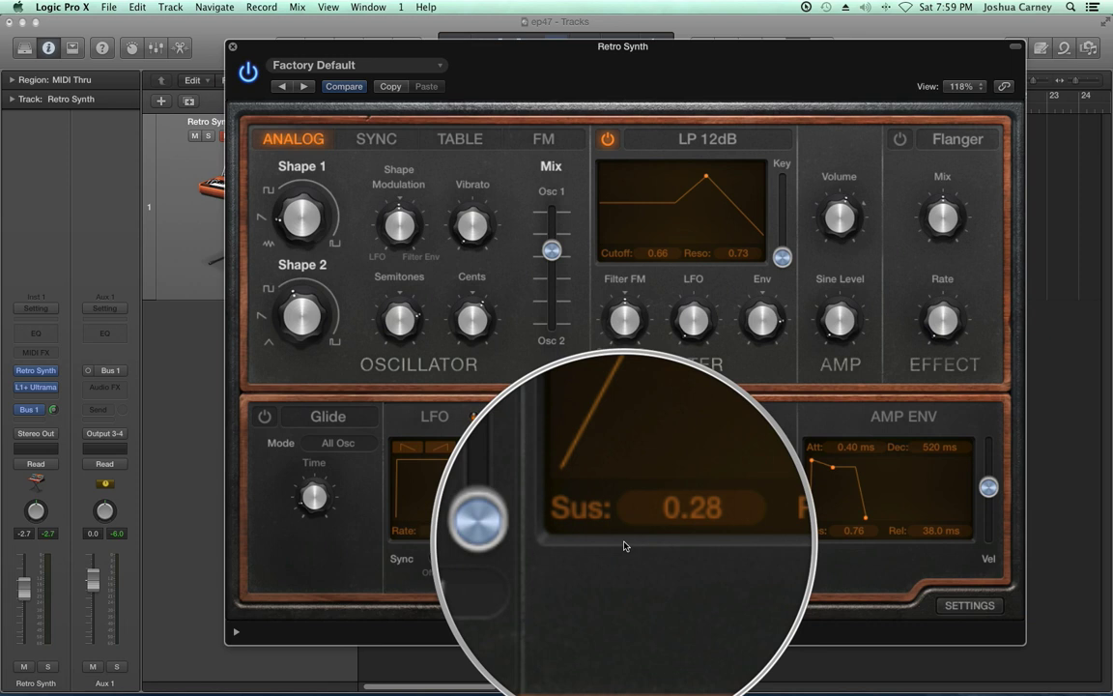
Vary the filter envelope's decay and sustain, ending at 1300 ms and 0.29, and shorten its release to 2400 ms.
{"action": "left_click_drag", "start_coordinate": [673, 499], "coordinate": [673, 476]}
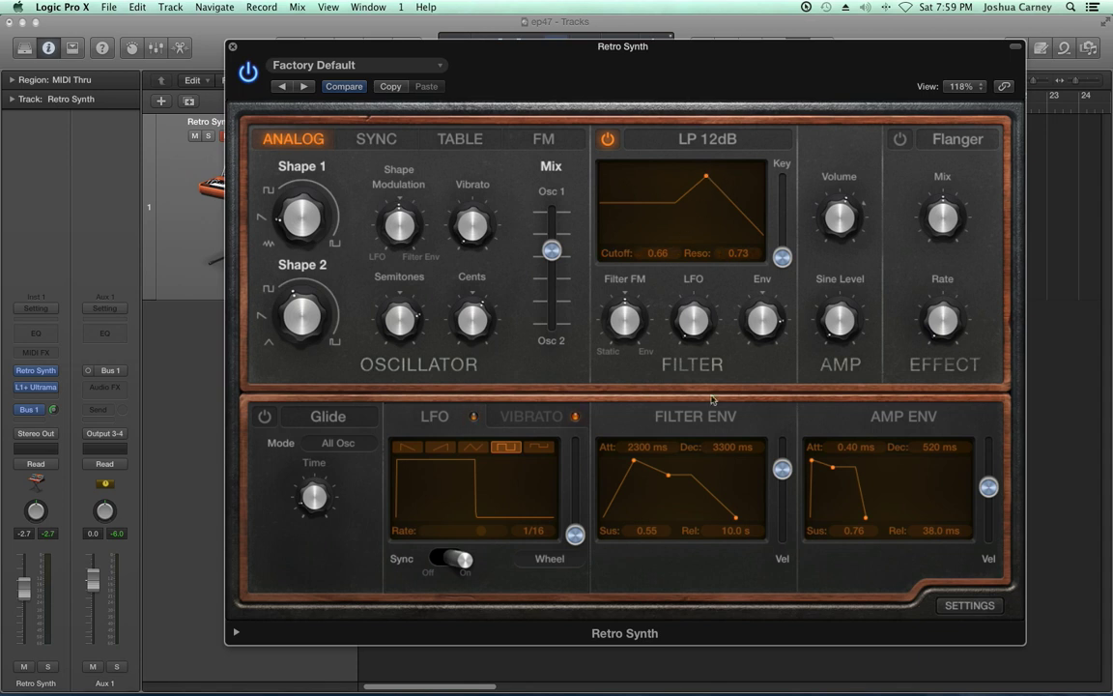
{"action": "left_click_drag", "start_coordinate": [668, 475], "coordinate": [673, 492]}
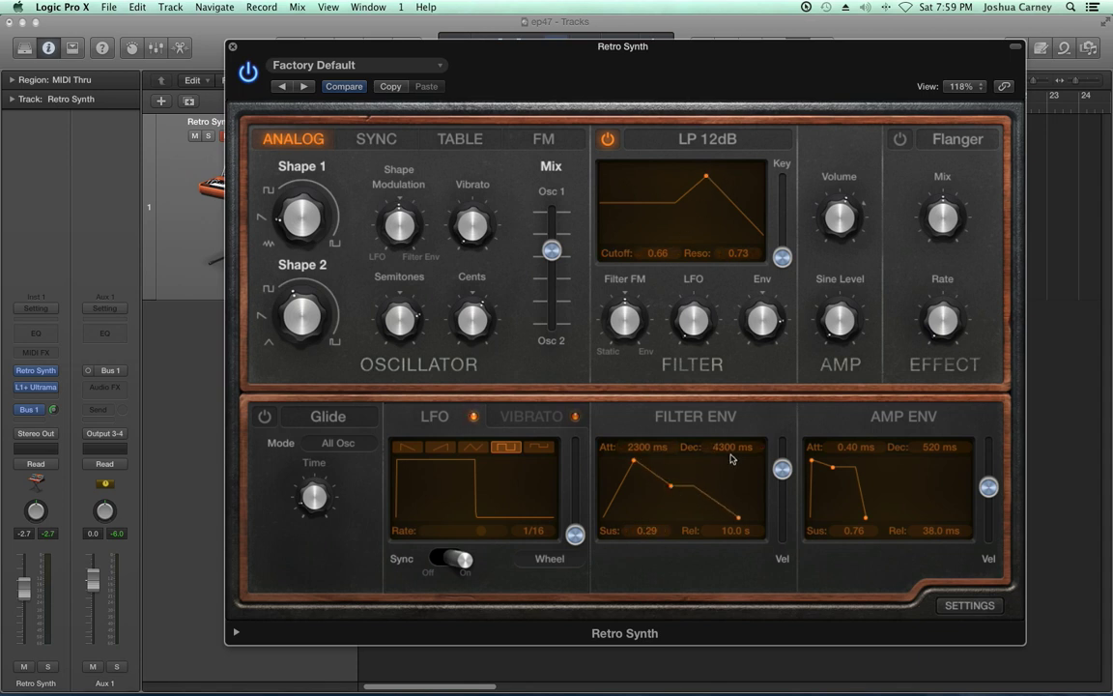
{"action": "left_click_drag", "start_coordinate": [671, 486], "coordinate": [662, 491]}
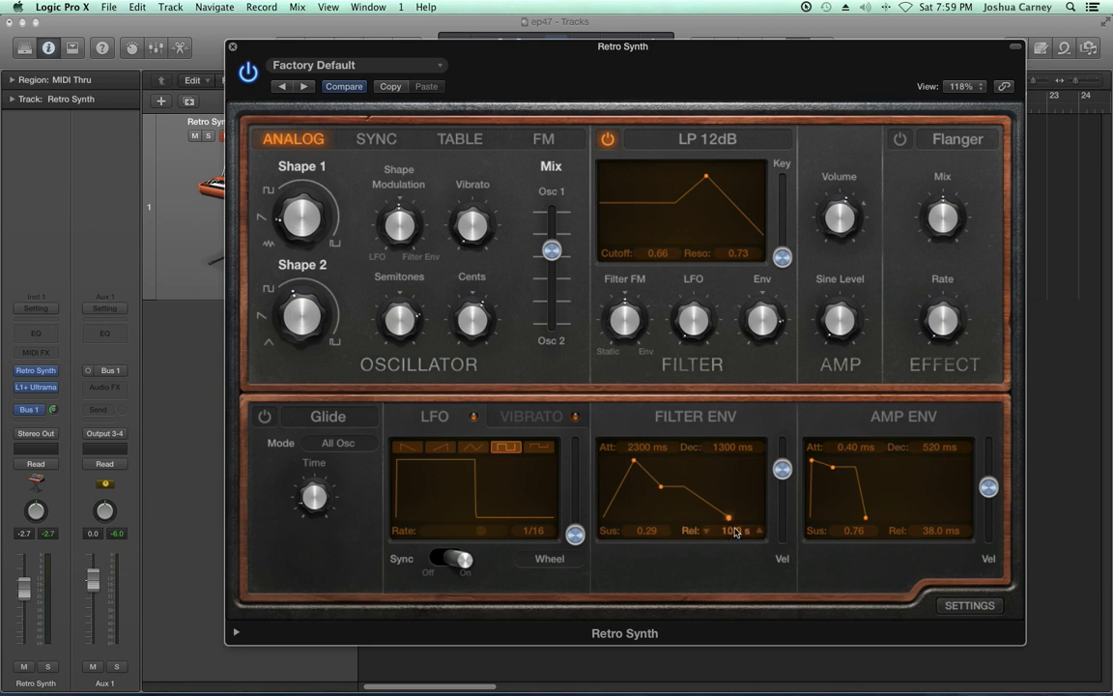
{"action": "left_click_drag", "start_coordinate": [729, 520], "coordinate": [714, 517]}
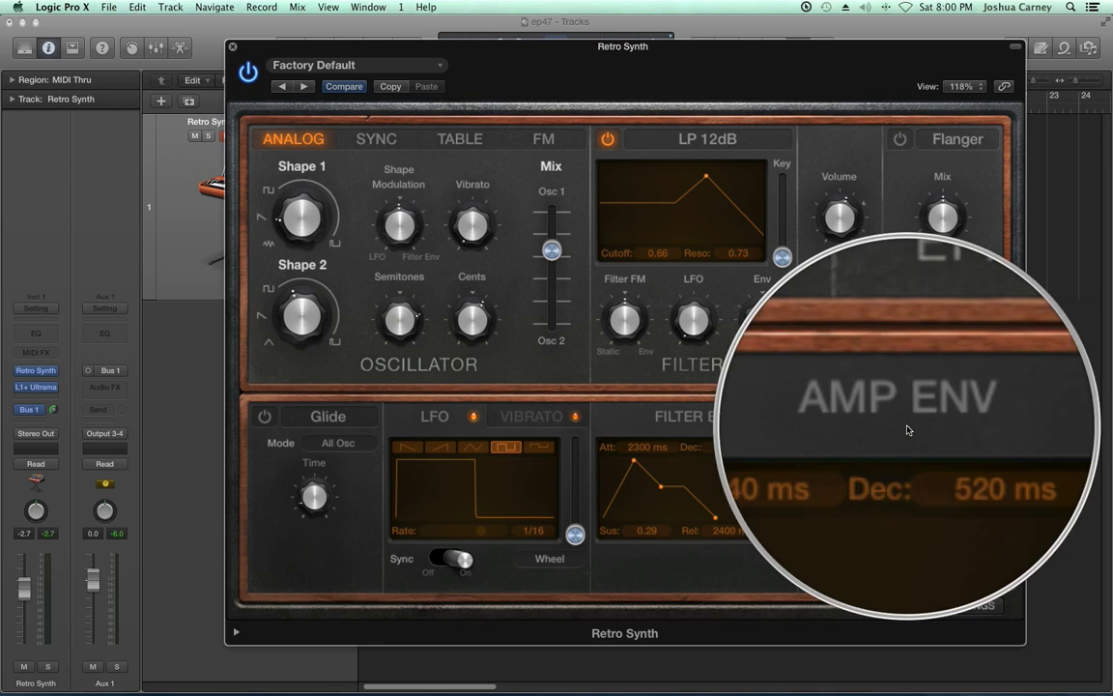
Set the amp envelope's release to 2400 ms and the filter envelope to decay 3000 ms, sustain 1.00 and release 1800 ms.
{"action": "mouse_move", "coordinate": [866, 518]}
{"action": "left_mouse_down"}
{"action": "mouse_move", "coordinate": [909, 523]}
{"action": "mouse_move", "coordinate": [879, 530]}
{"action": "mouse_move", "coordinate": [887, 523]}
{"action": "left_mouse_up"}
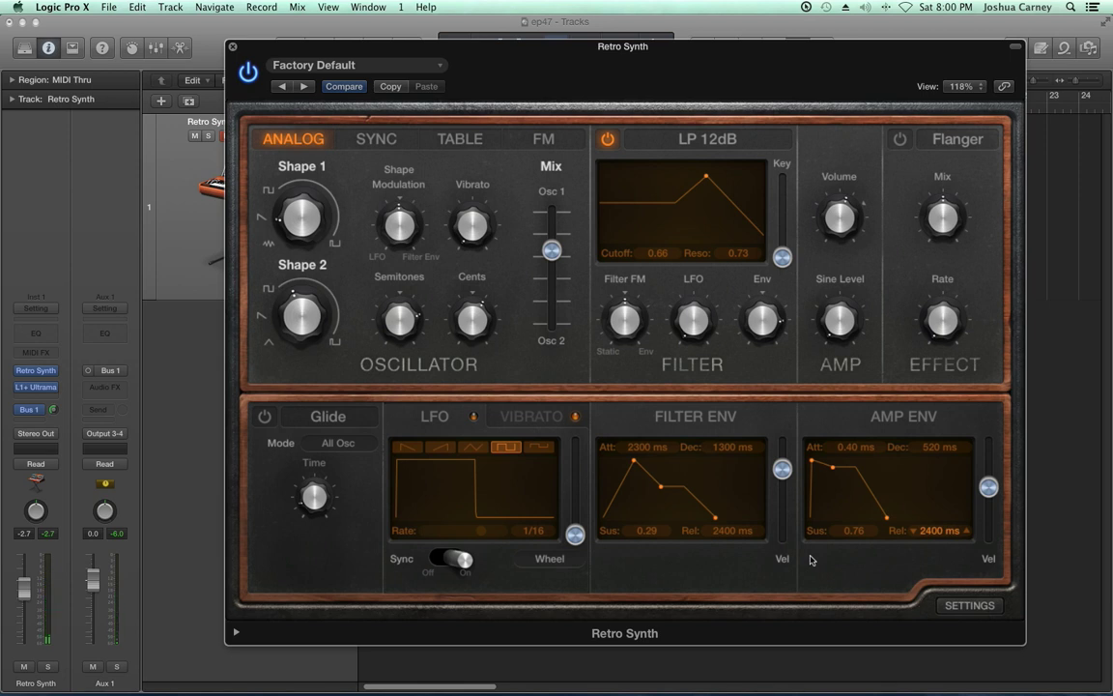
{"action": "left_click_drag", "start_coordinate": [716, 518], "coordinate": [734, 518]}
{"action": "left_click_drag", "start_coordinate": [661, 486], "coordinate": [670, 460]}
{"action": "left_click_drag", "start_coordinate": [734, 518], "coordinate": [720, 523]}
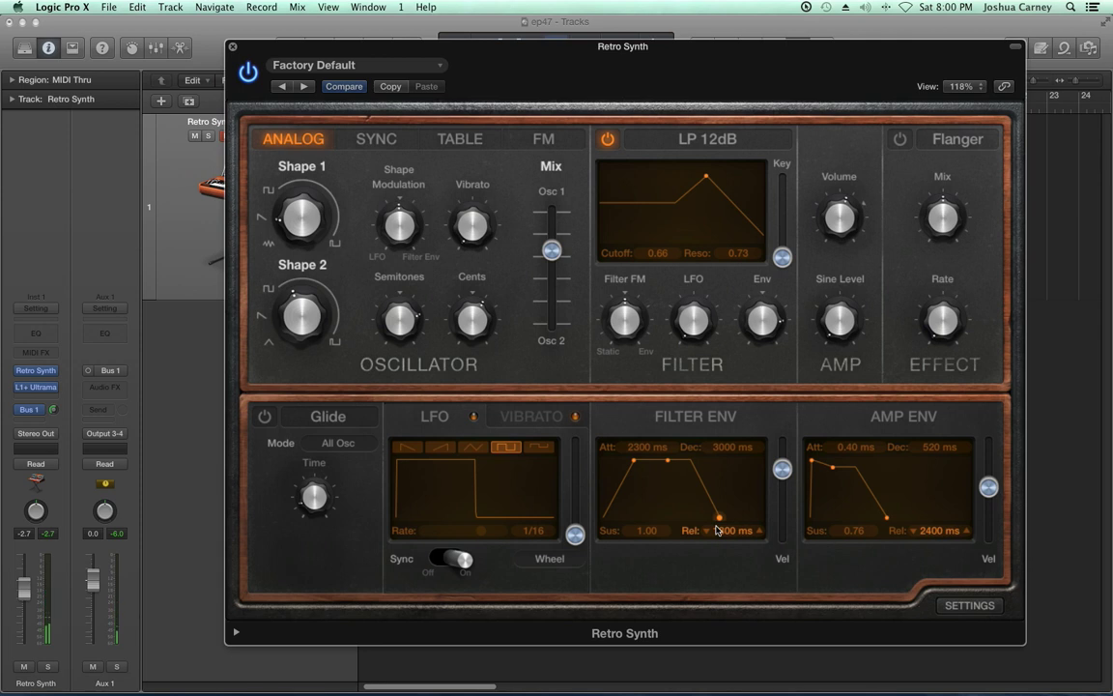
Invert the filter's envelope modulation by setting the Env amount to -0.50.
{"action": "mouse_move", "coordinate": [766, 330]}
{"action": "left_click_drag", "start_coordinate": [766, 330], "coordinate": [770, 368]}
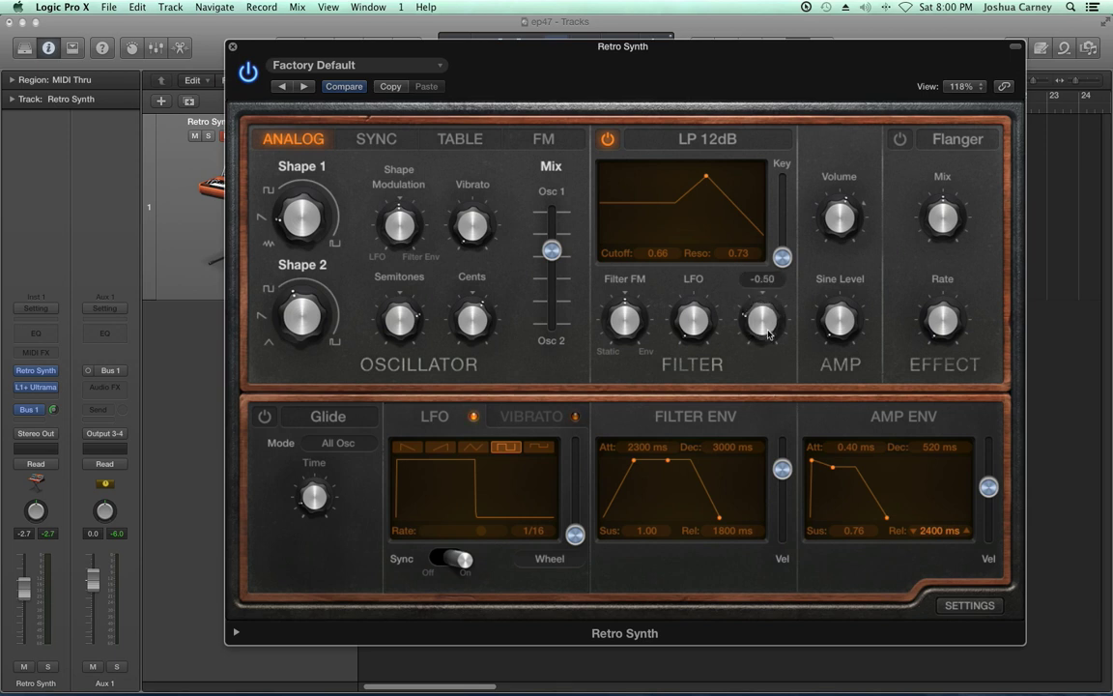
{"action": "left_click_drag", "start_coordinate": [765, 323], "coordinate": [765, 323]}
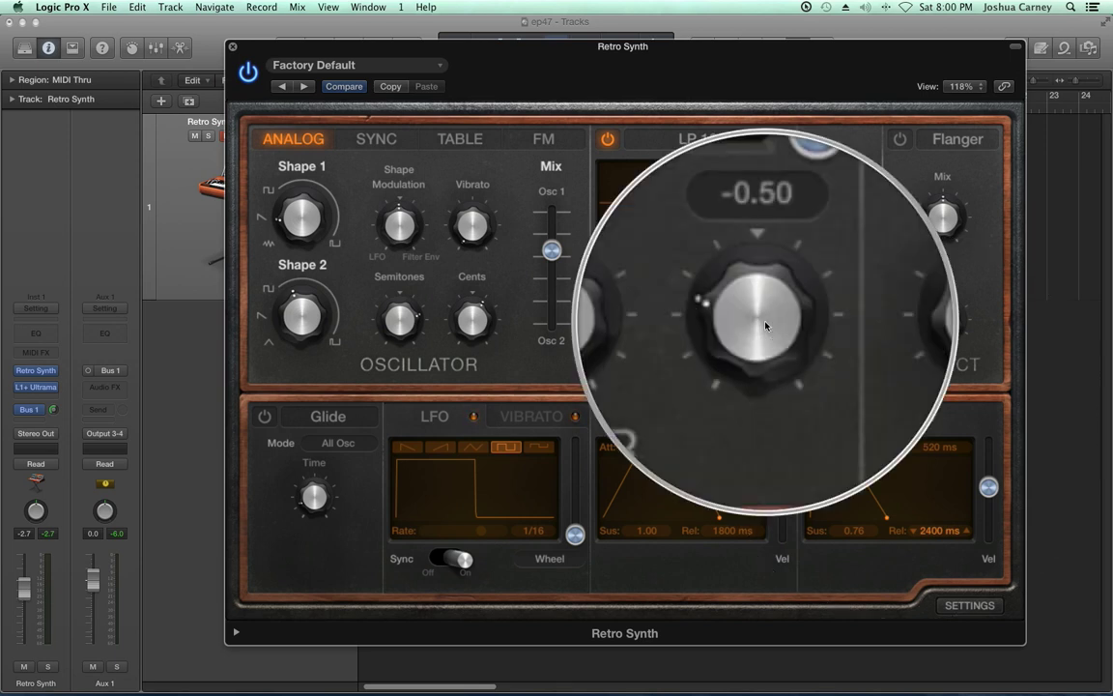
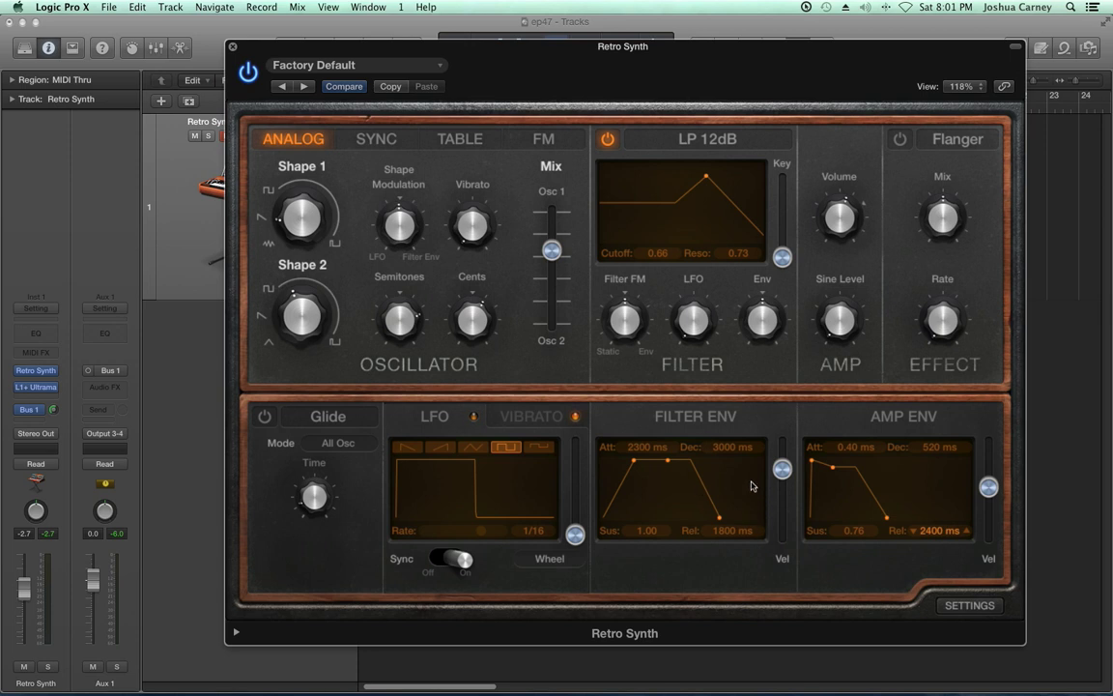
Set the filter envelope to attack 0.00 ms, decay 5400 ms, sustain 0.01, and the amp envelope to decay 670 ms, sustain 1.00, release 1.00 ms.
{"action": "left_click_drag", "start_coordinate": [631, 464], "coordinate": [641, 514]}
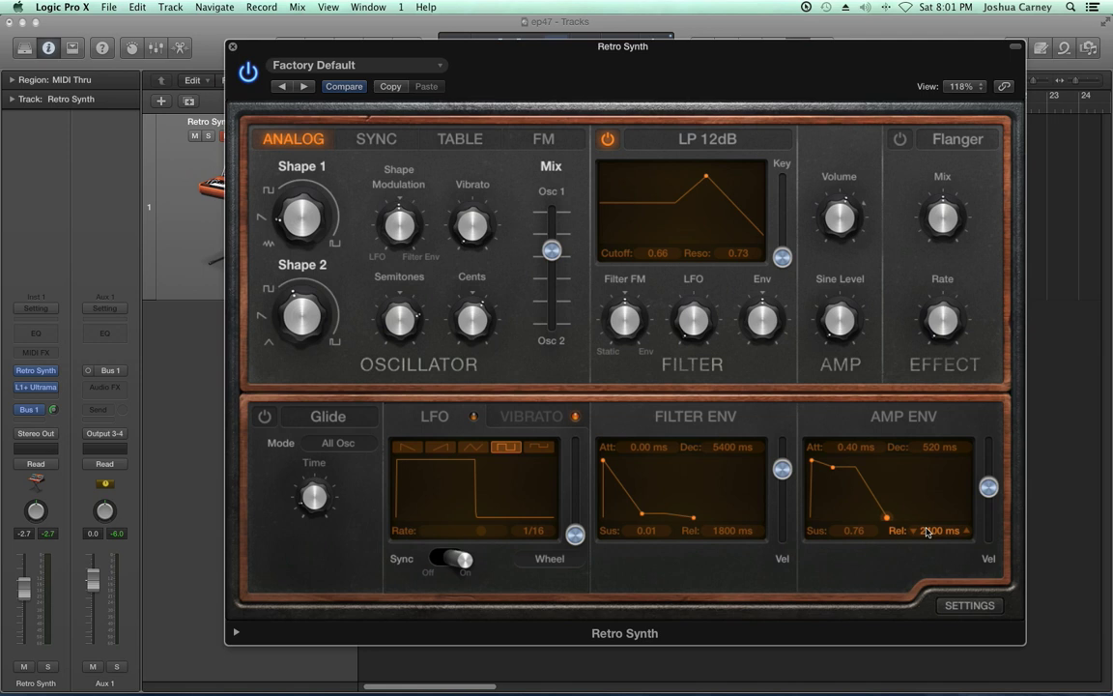
{"action": "left_click_drag", "start_coordinate": [834, 465], "coordinate": [846, 460]}
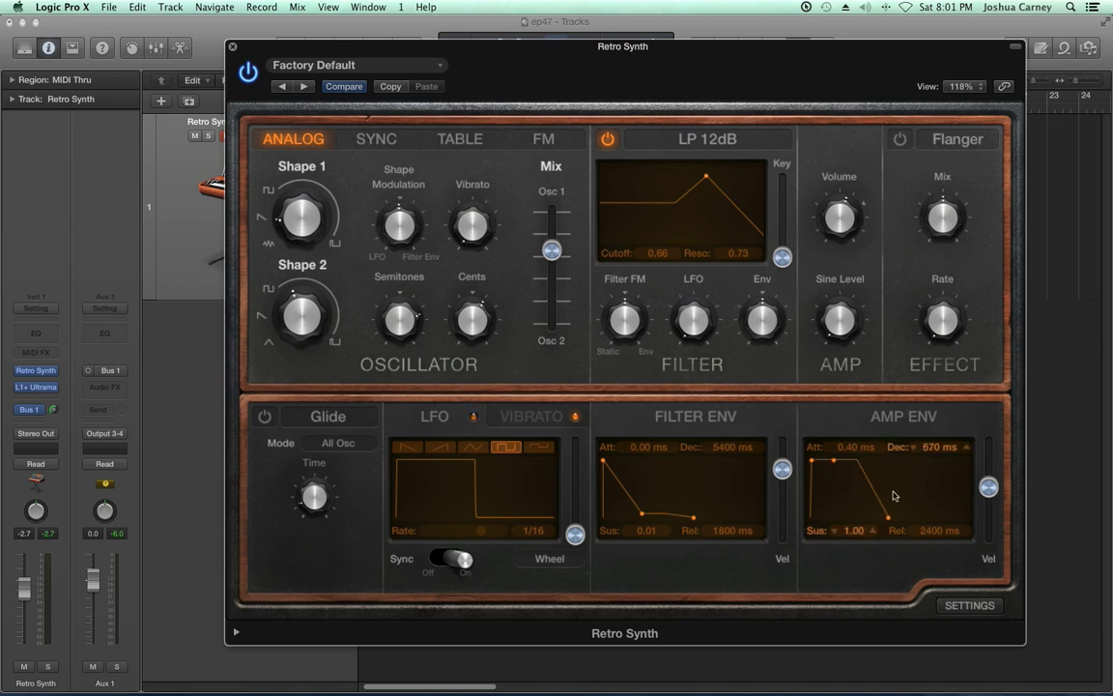
{"action": "left_click_drag", "start_coordinate": [887, 517], "coordinate": [856, 517]}
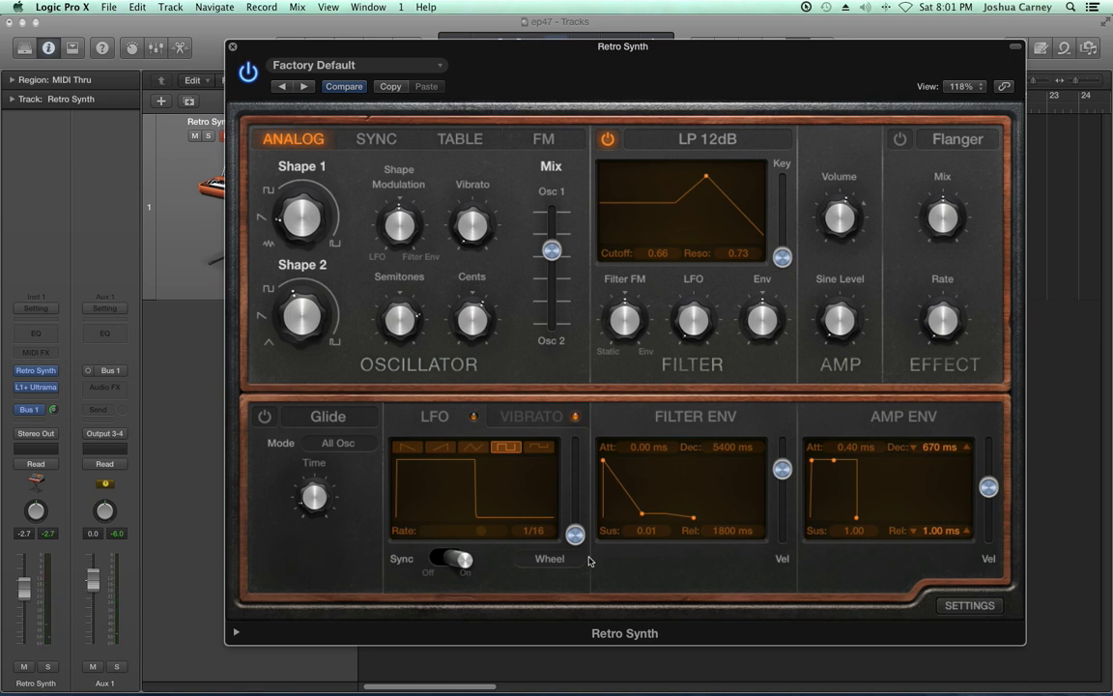
Reshape the amp envelope to attack 1400 ms, decay 1500 ms, sustain 0.83 and release 1600 ms, trying longer attack and release times first.
{"action": "left_click_drag", "start_coordinate": [811, 461], "coordinate": [842, 456]}
{"action": "left_click_drag", "start_coordinate": [881, 518], "coordinate": [929, 520]}
{"action": "mouse_move", "coordinate": [855, 461]}
{"action": "left_mouse_down"}
{"action": "mouse_move", "coordinate": [870, 459]}
{"action": "mouse_move", "coordinate": [882, 482]}
{"action": "mouse_move", "coordinate": [847, 462]}
{"action": "left_mouse_up"}
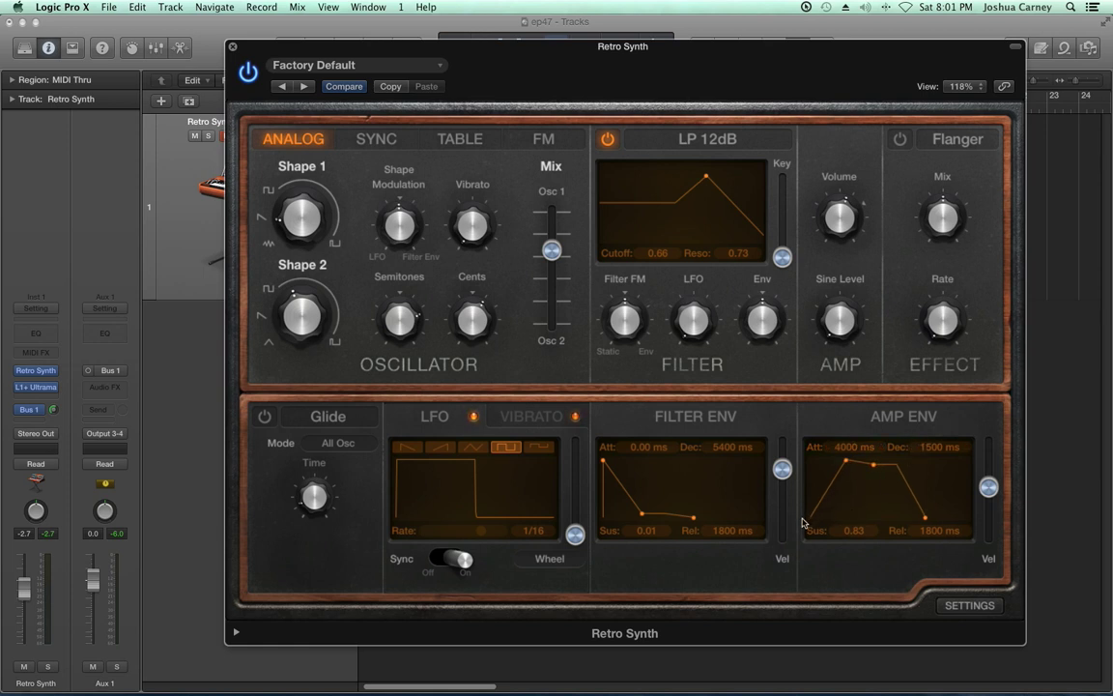
{"action": "left_click_drag", "start_coordinate": [926, 521], "coordinate": [931, 523]}
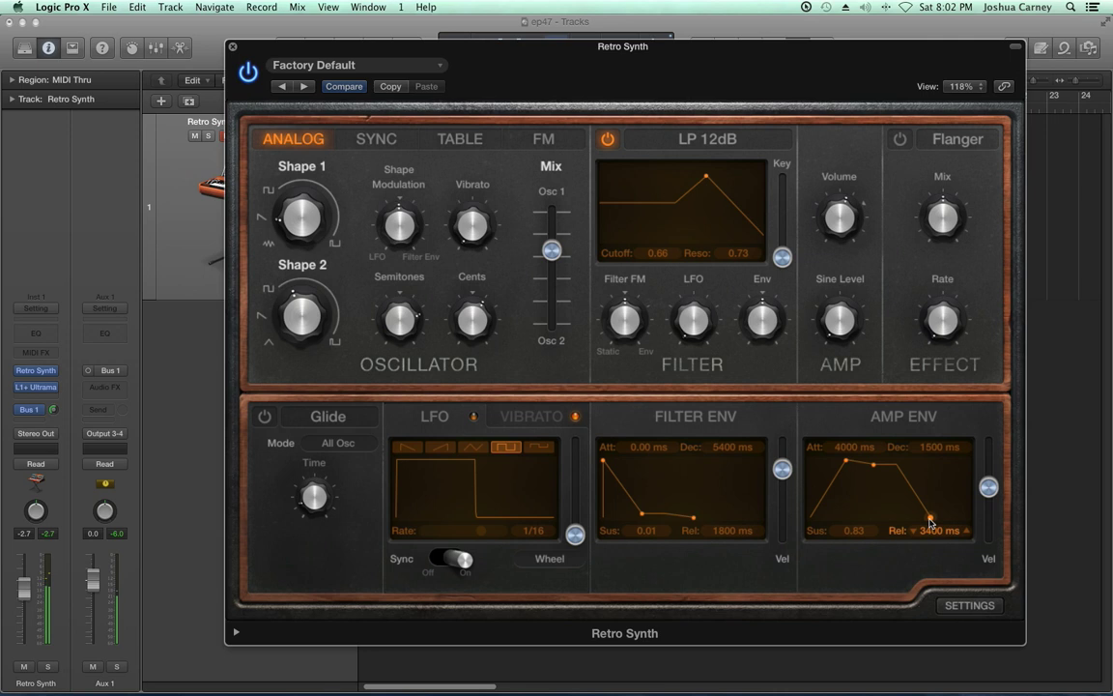
{"action": "left_click_drag", "start_coordinate": [930, 520], "coordinate": [925, 519]}
{"action": "left_click_drag", "start_coordinate": [845, 461], "coordinate": [837, 461]}
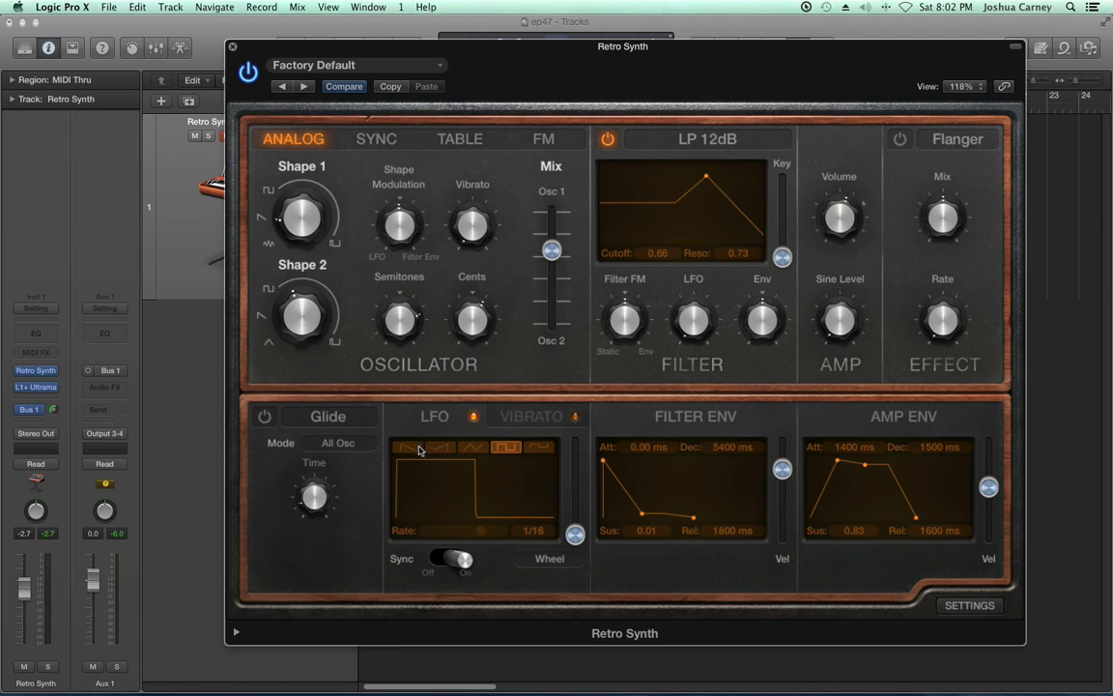
Switch the LFO to the triangle waveform and set its synced rate to 2 bars.
{"action": "left_click", "coordinate": [474, 448]}
{"action": "mouse_move", "coordinate": [703, 305]}
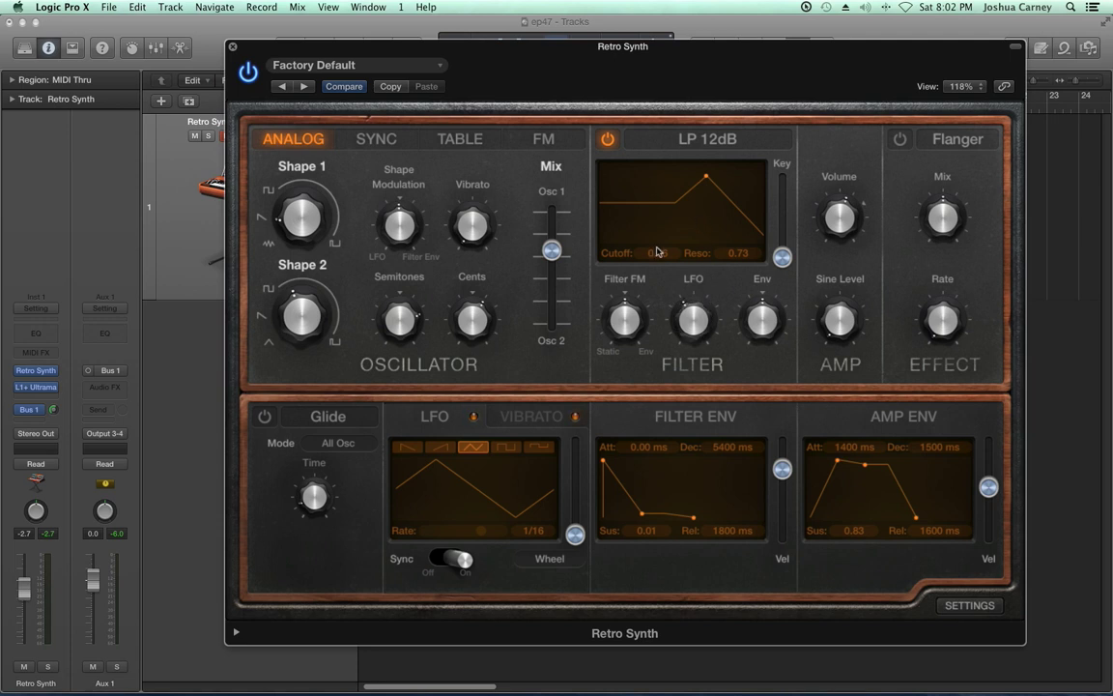
{"action": "left_click_drag", "start_coordinate": [472, 533], "coordinate": [445, 541]}
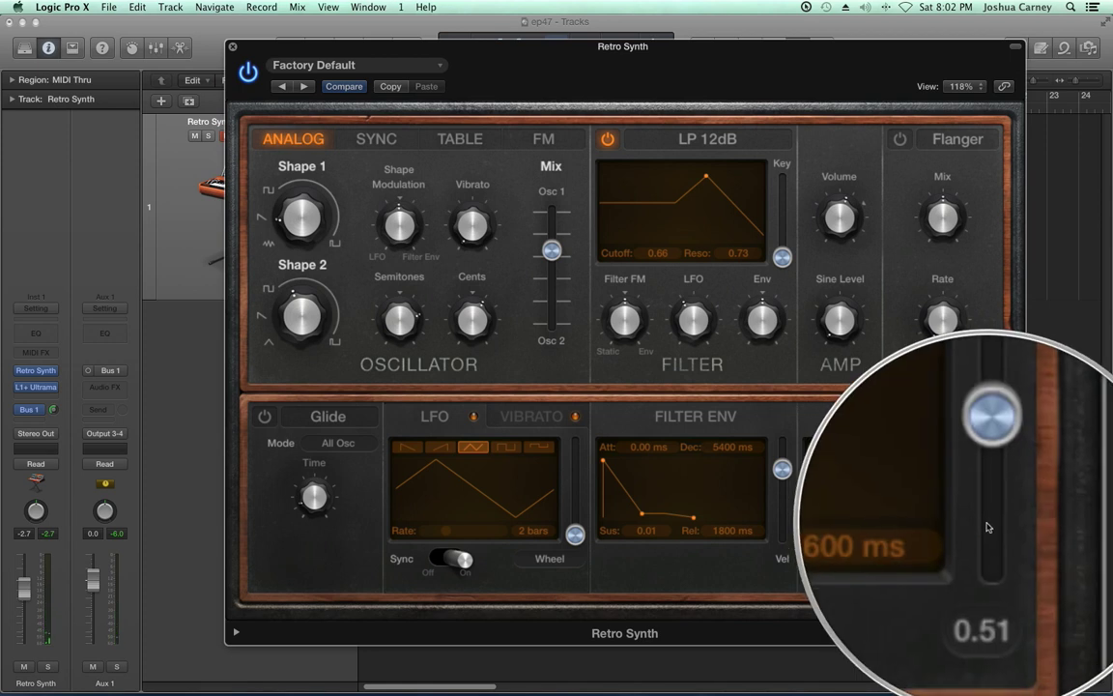
Try the amp envelope's velocity sensitivity at 0.00 and at maximum, settling at about a quarter of its range.
{"action": "left_click_drag", "start_coordinate": [988, 486], "coordinate": [994, 560]}
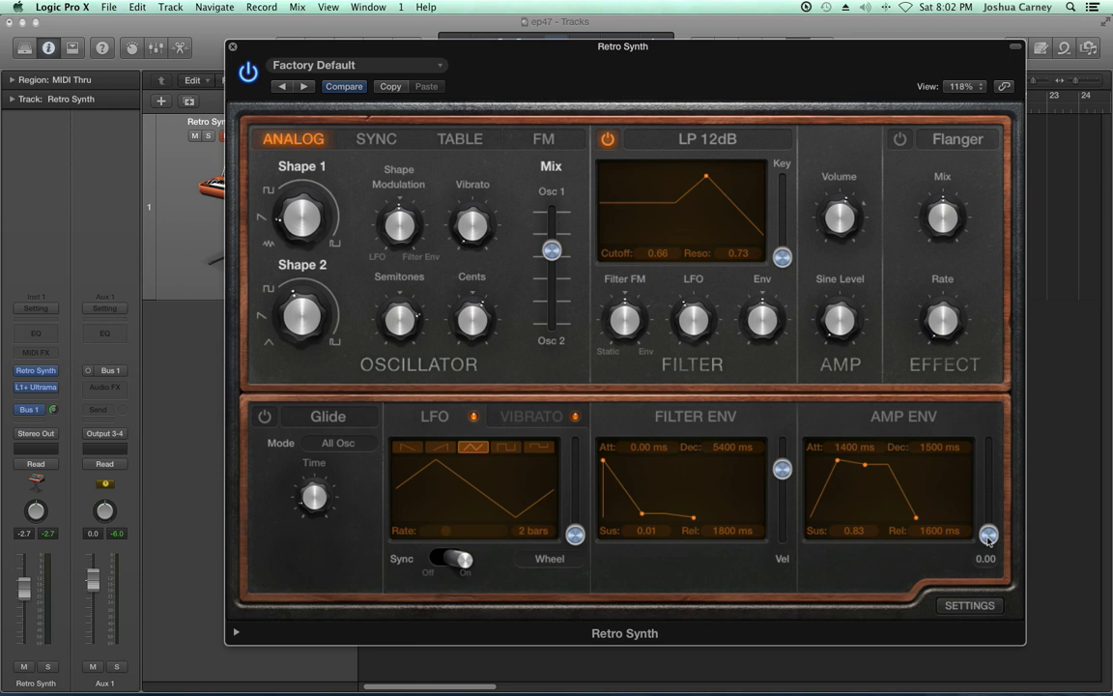
{"action": "left_click_drag", "start_coordinate": [988, 536], "coordinate": [987, 444]}
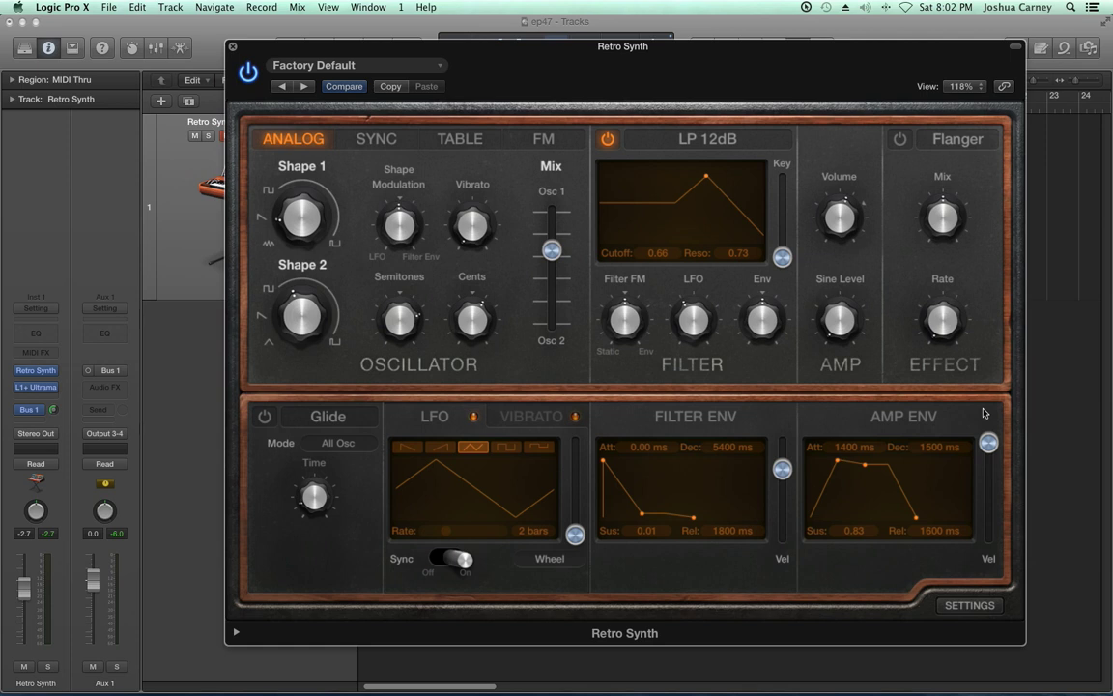
{"action": "left_click_drag", "start_coordinate": [988, 442], "coordinate": [995, 517]}
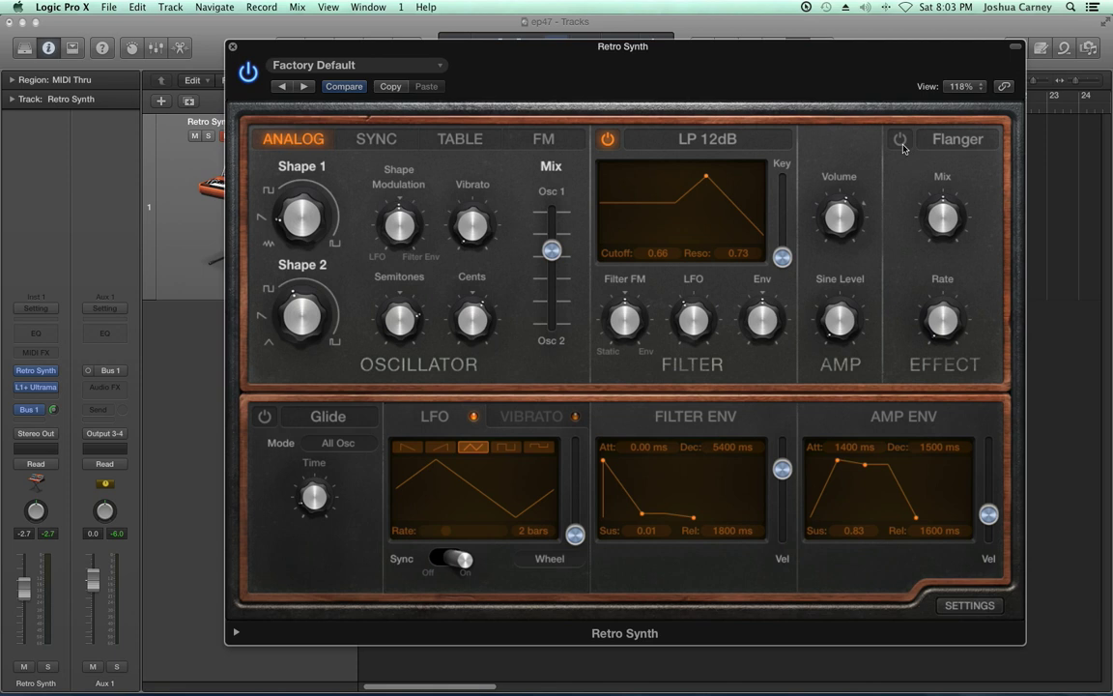
Turn on the Flanger effect and try a mix of 0.12 with a rate of 0.18 Hz.
{"action": "left_click", "coordinate": [942, 326]}
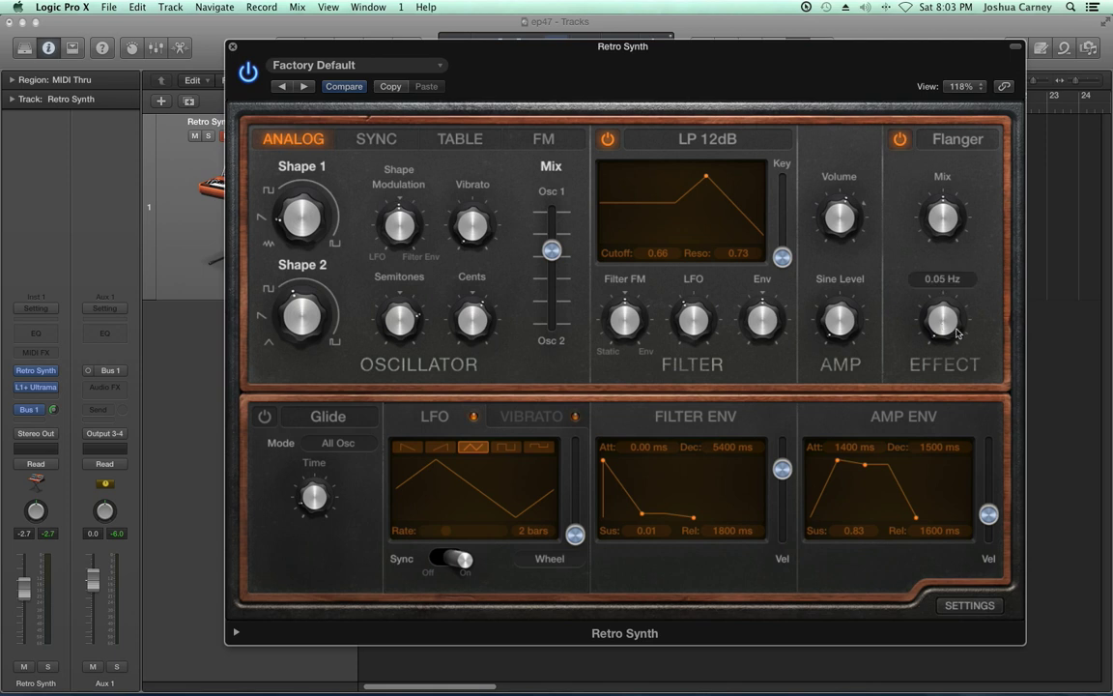
{"action": "mouse_move", "coordinate": [948, 242]}
{"action": "left_click_drag", "start_coordinate": [948, 242], "coordinate": [949, 302]}
{"action": "mouse_move", "coordinate": [946, 305]}
{"action": "mouse_move", "coordinate": [945, 232]}
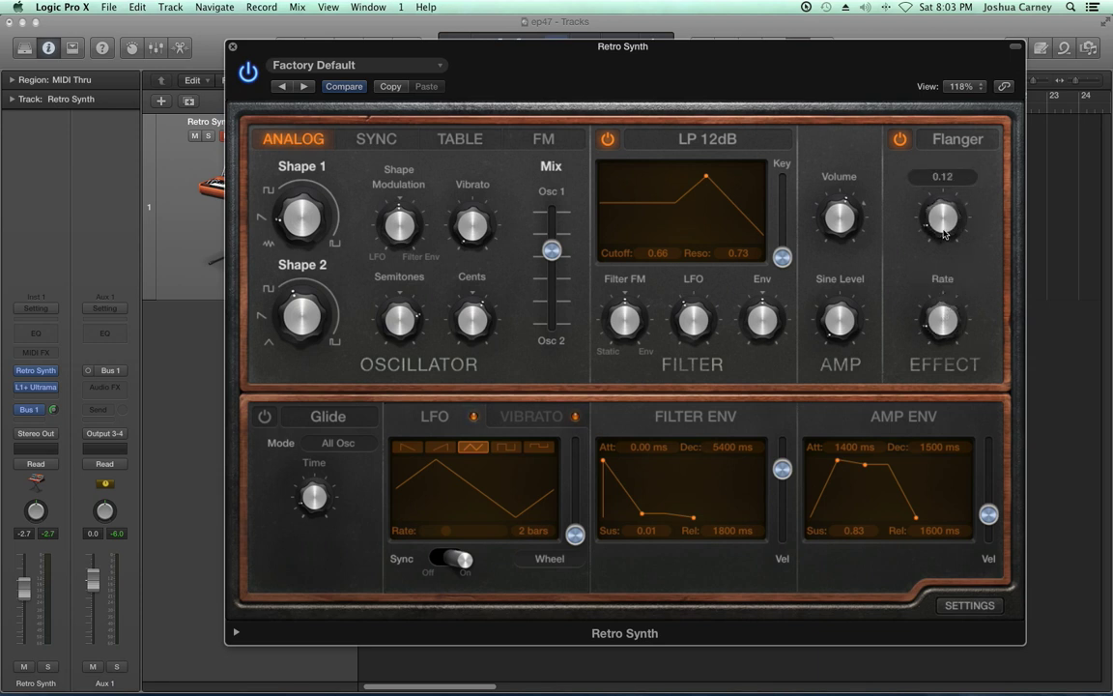
{"action": "left_click_drag", "start_coordinate": [944, 230], "coordinate": [945, 242]}
{"action": "left_click_drag", "start_coordinate": [943, 321], "coordinate": [943, 311]}
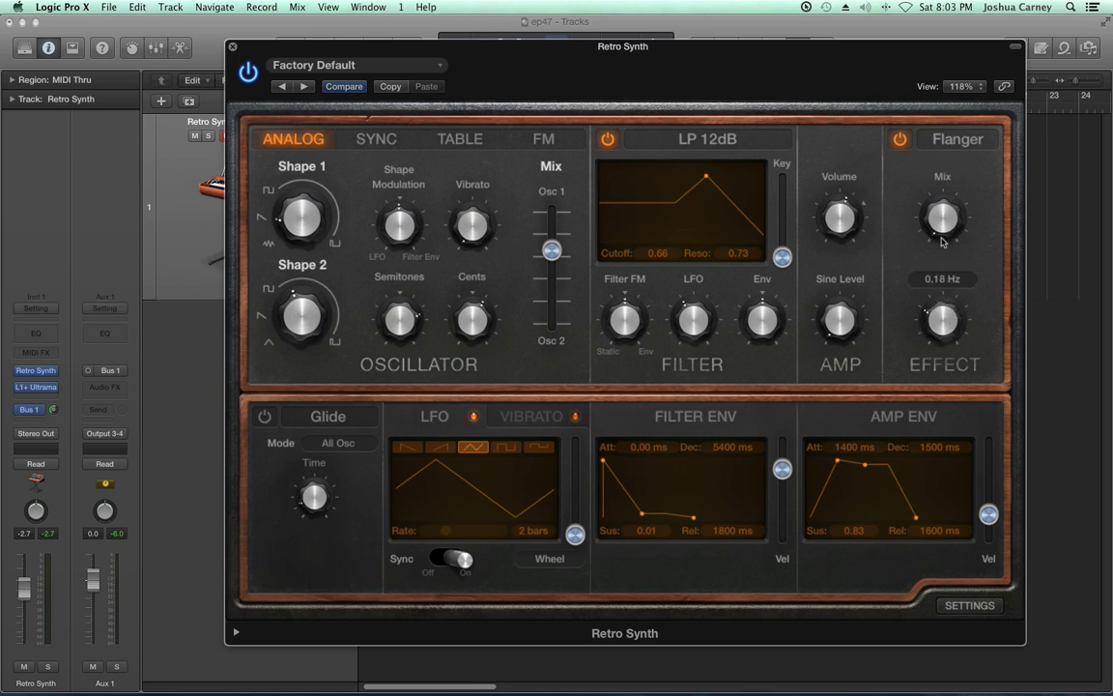
Raise the Flanger mix past 0.71 and set its rate to about 0.14 Hz, trying other rates first.
{"action": "scroll", "coordinate": [943, 200], "scroll_direction": "up", "scroll_amount": 10}
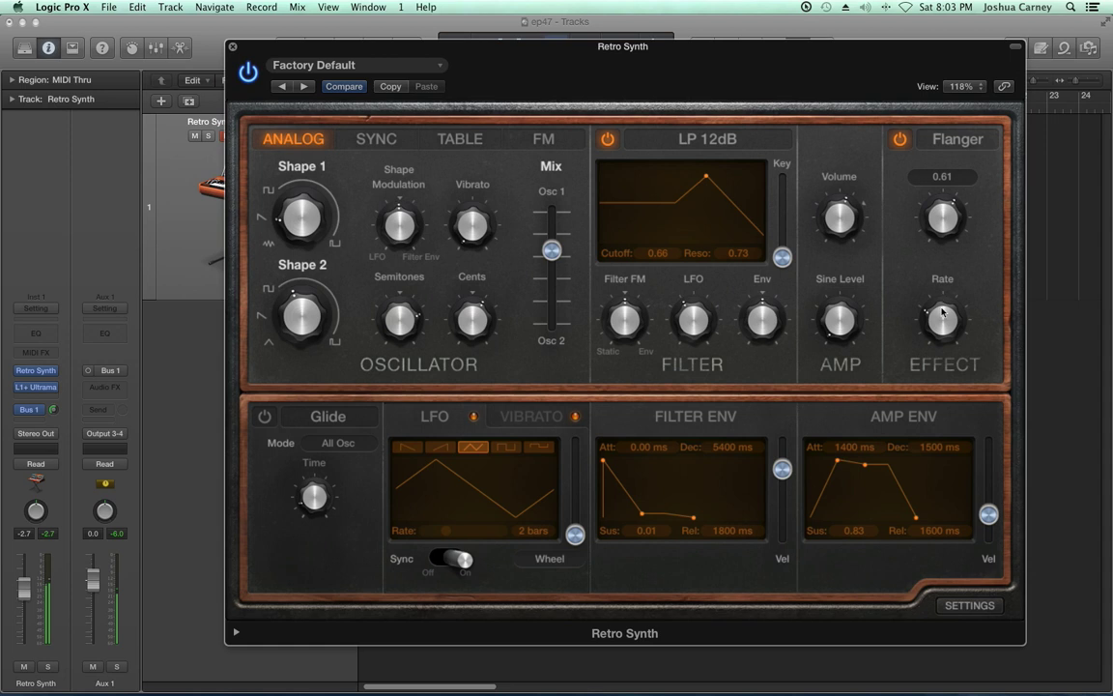
{"action": "left_click_drag", "start_coordinate": [947, 311], "coordinate": [951, 285]}
{"action": "scroll", "coordinate": [943, 218], "scroll_direction": "up", "scroll_amount": 6}
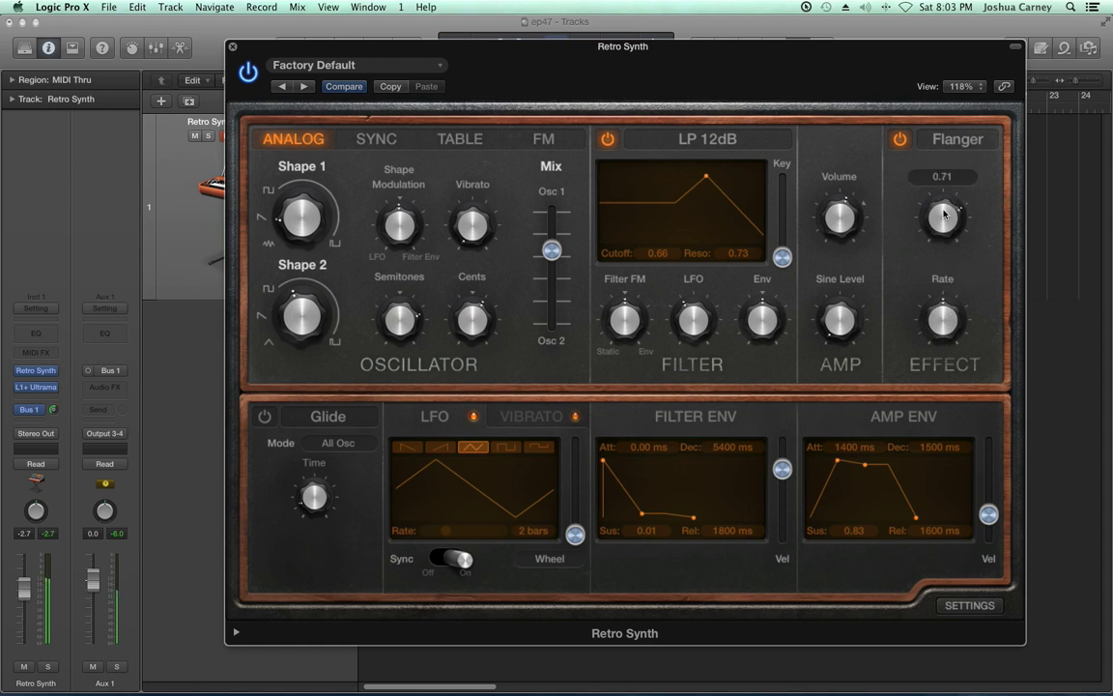
{"action": "left_click_drag", "start_coordinate": [945, 198], "coordinate": [944, 251]}
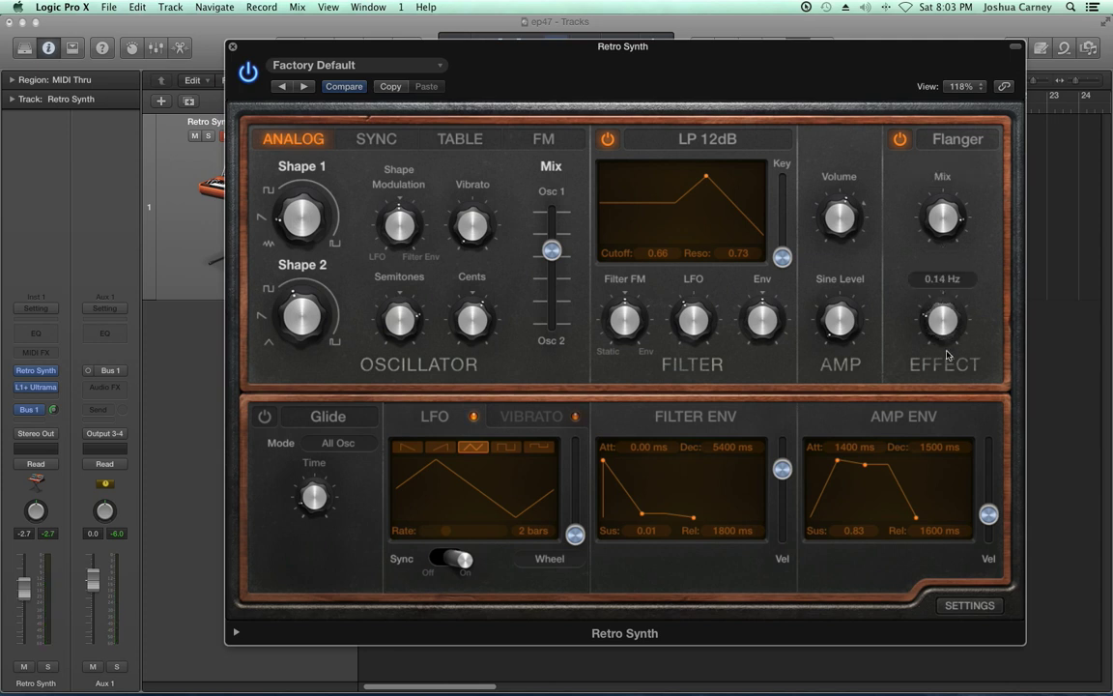
{"action": "mouse_move", "coordinate": [943, 333]}
{"action": "left_mouse_down"}
{"action": "mouse_move", "coordinate": [941, 253]}
{"action": "mouse_move", "coordinate": [945, 335]}
{"action": "left_mouse_up"}
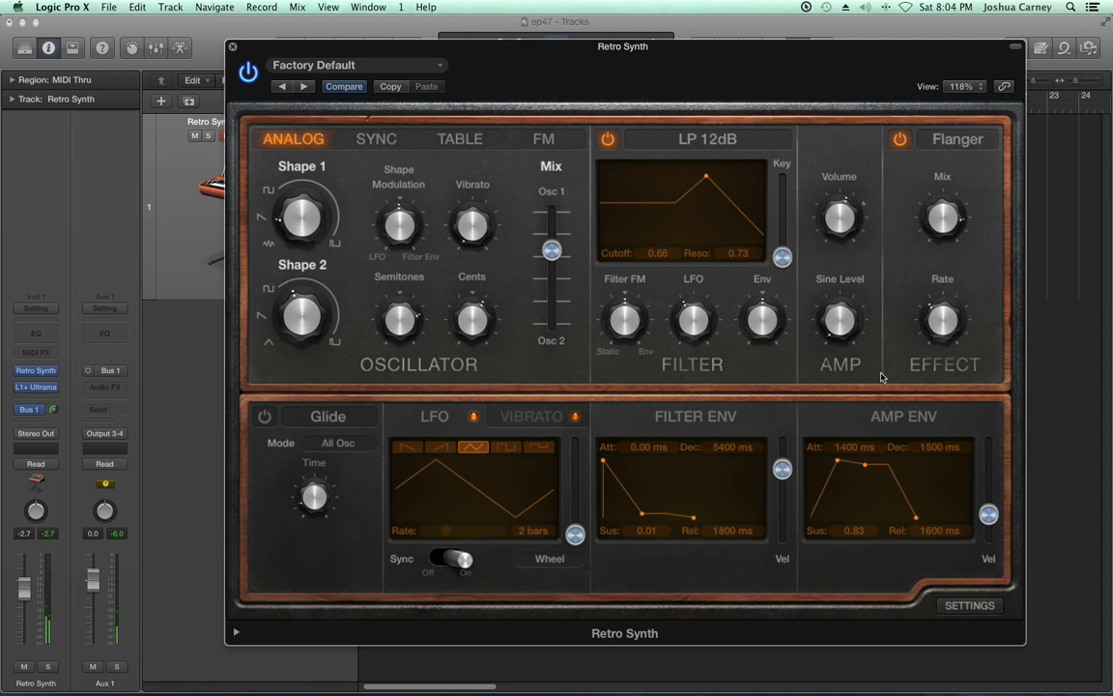
Shorten the amp envelope to attack 650 ms, decay 890 ms and release 510 ms, with sustain at 0.82.
{"action": "left_click_drag", "start_coordinate": [917, 522], "coordinate": [907, 516]}
{"action": "left_click_drag", "start_coordinate": [836, 462], "coordinate": [856, 465]}
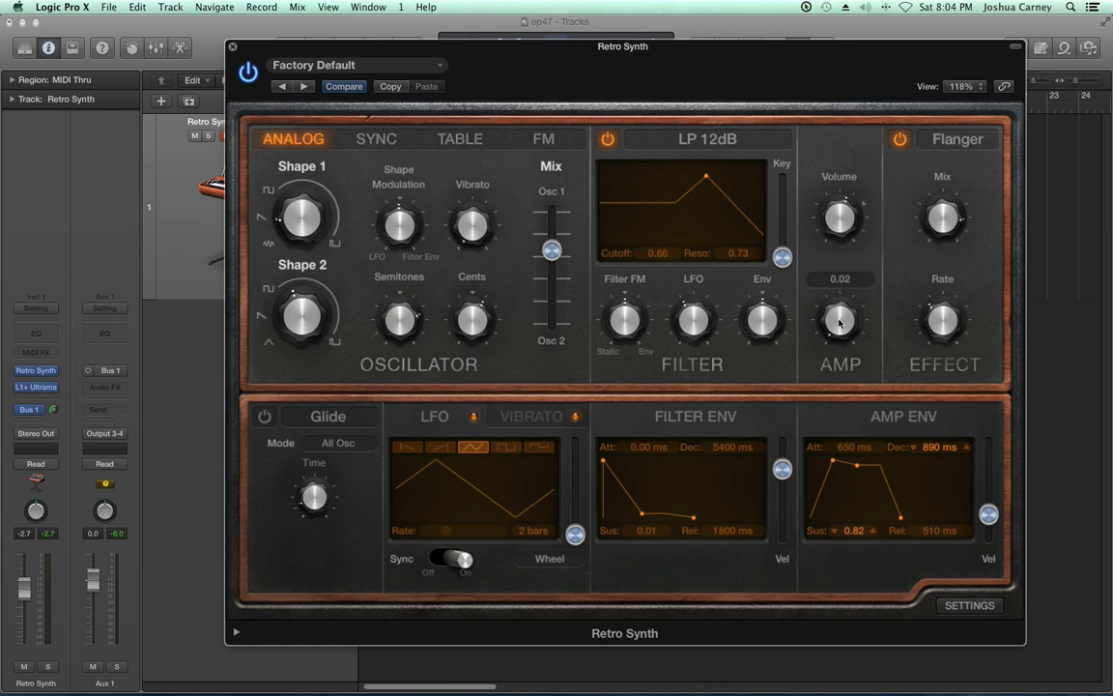
Compare the amp's sine level at 0.00 and 1.00, finishing at a reduced level.
{"action": "left_click_drag", "start_coordinate": [840, 322], "coordinate": [850, 211]}
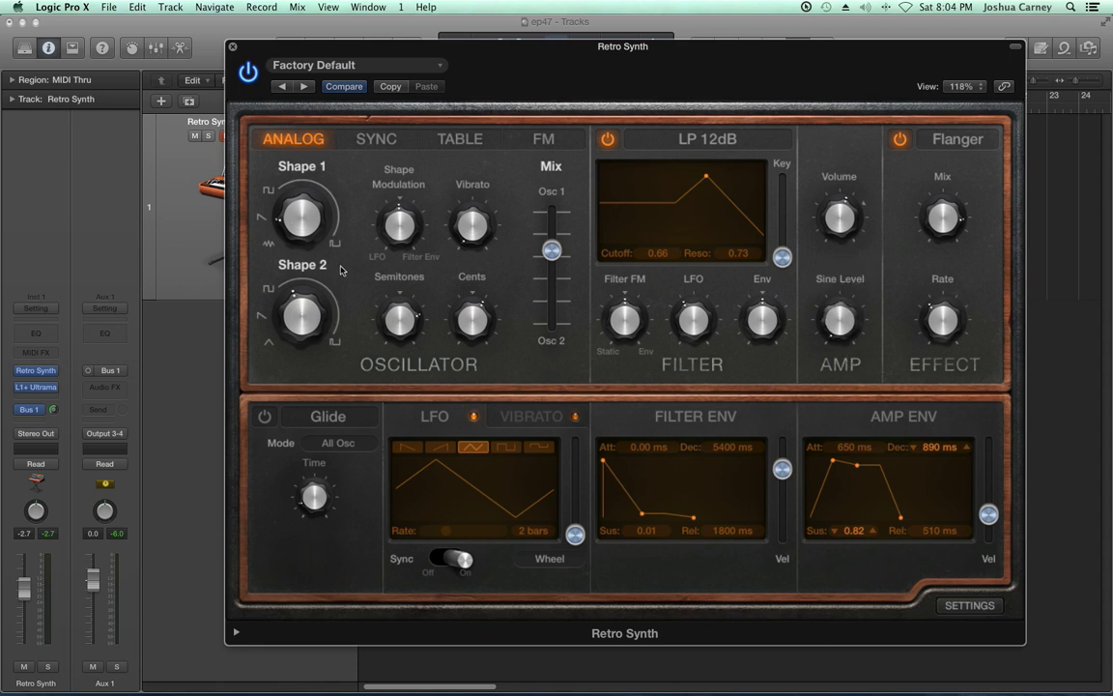
{"action": "mouse_move", "coordinate": [850, 334]}
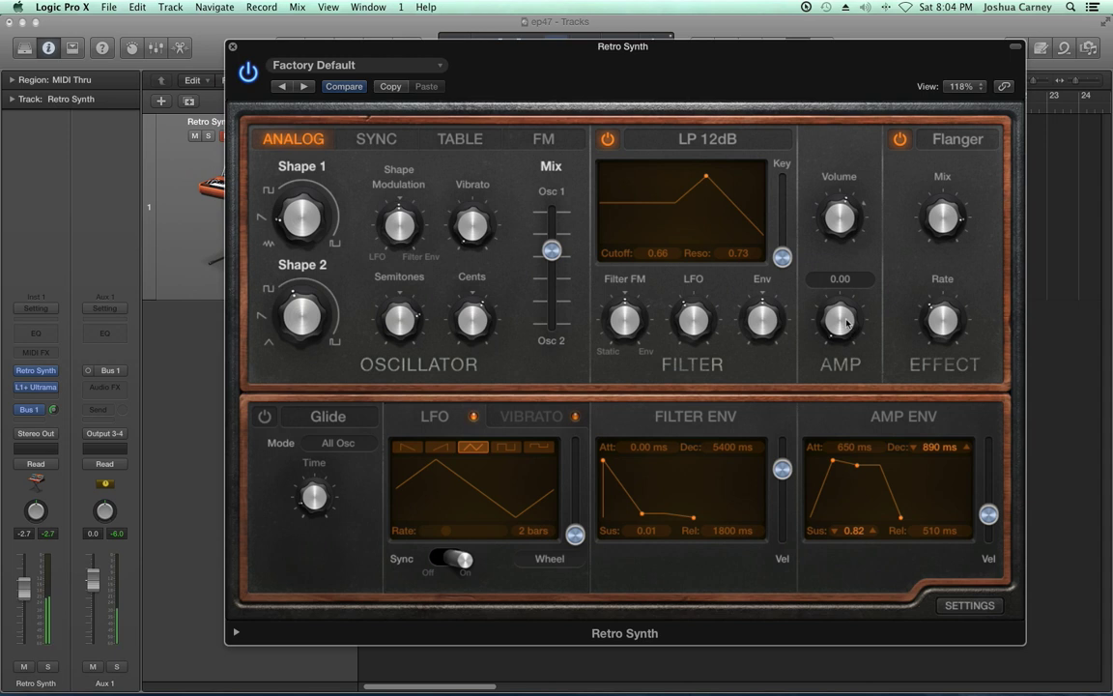
{"action": "mouse_move", "coordinate": [838, 229]}
{"action": "left_click_drag", "start_coordinate": [844, 321], "coordinate": [837, 315]}
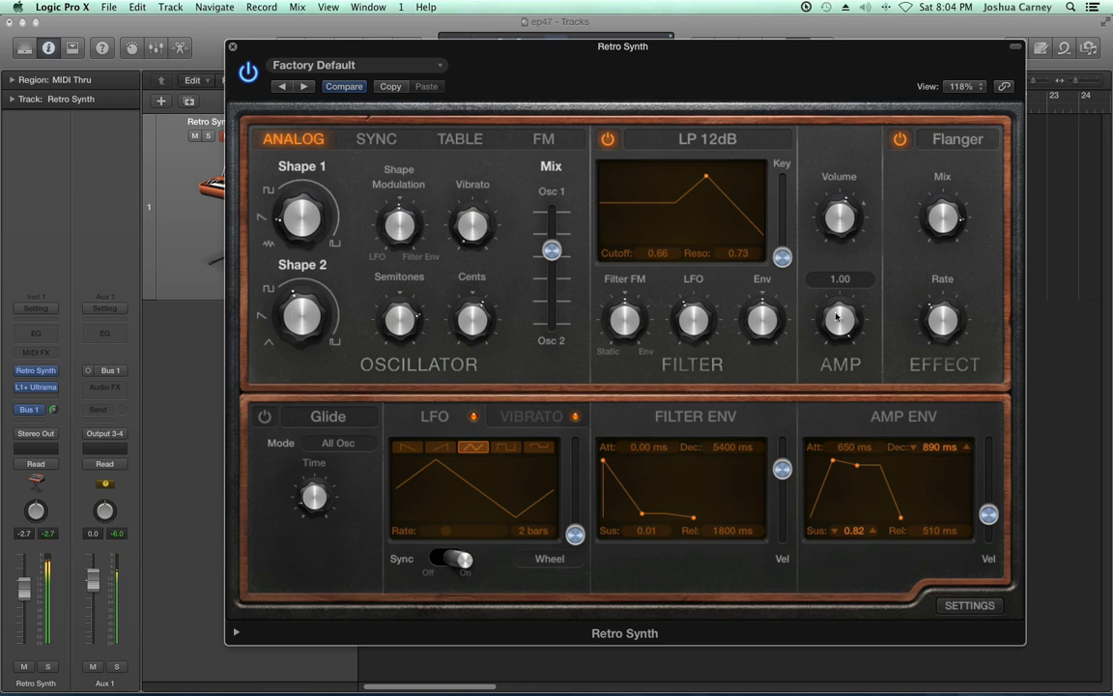
{"action": "left_click_drag", "start_coordinate": [837, 315], "coordinate": [846, 362]}
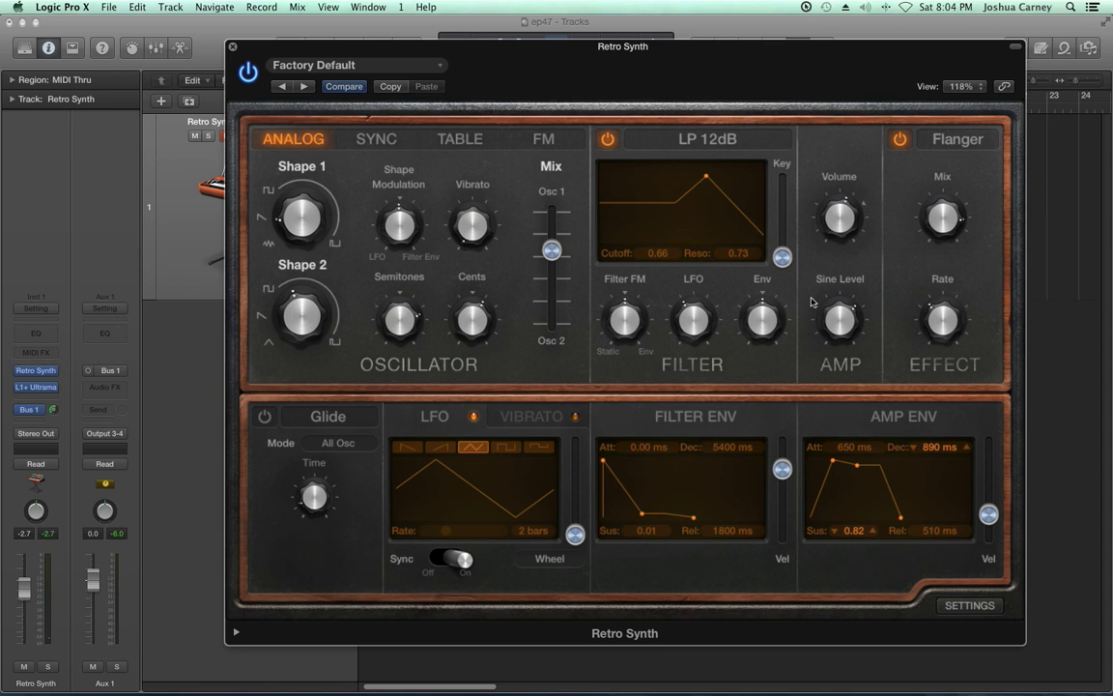
{"action": "mouse_move", "coordinate": [840, 218]}
Turn on Glide, bypass the filter and Flanger, and set the amp envelope's attack to 0.00 ms.
{"action": "left_click", "coordinate": [264, 417]}
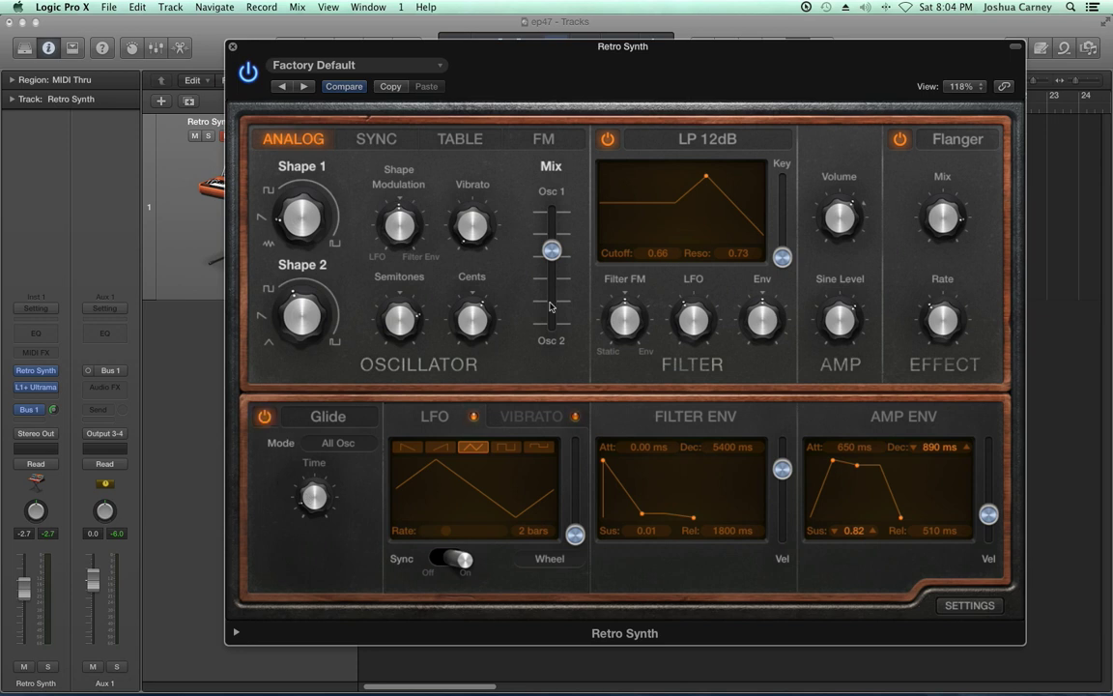
{"action": "left_click", "coordinate": [606, 138]}
{"action": "left_click", "coordinate": [900, 139]}
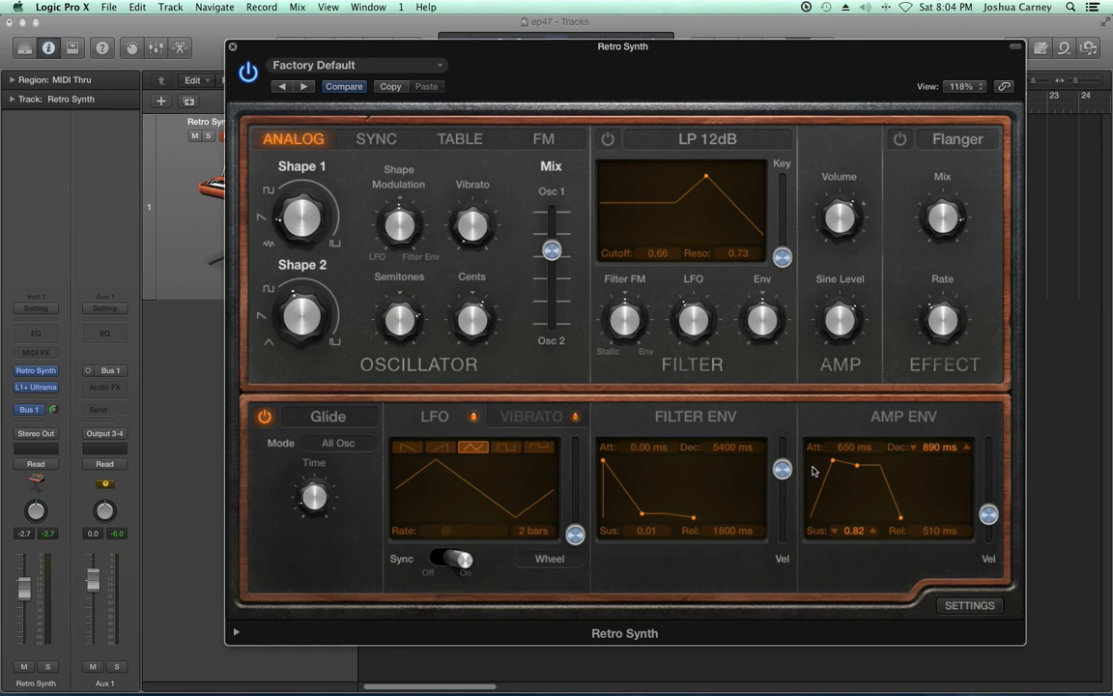
{"action": "left_click_drag", "start_coordinate": [832, 462], "coordinate": [810, 461]}
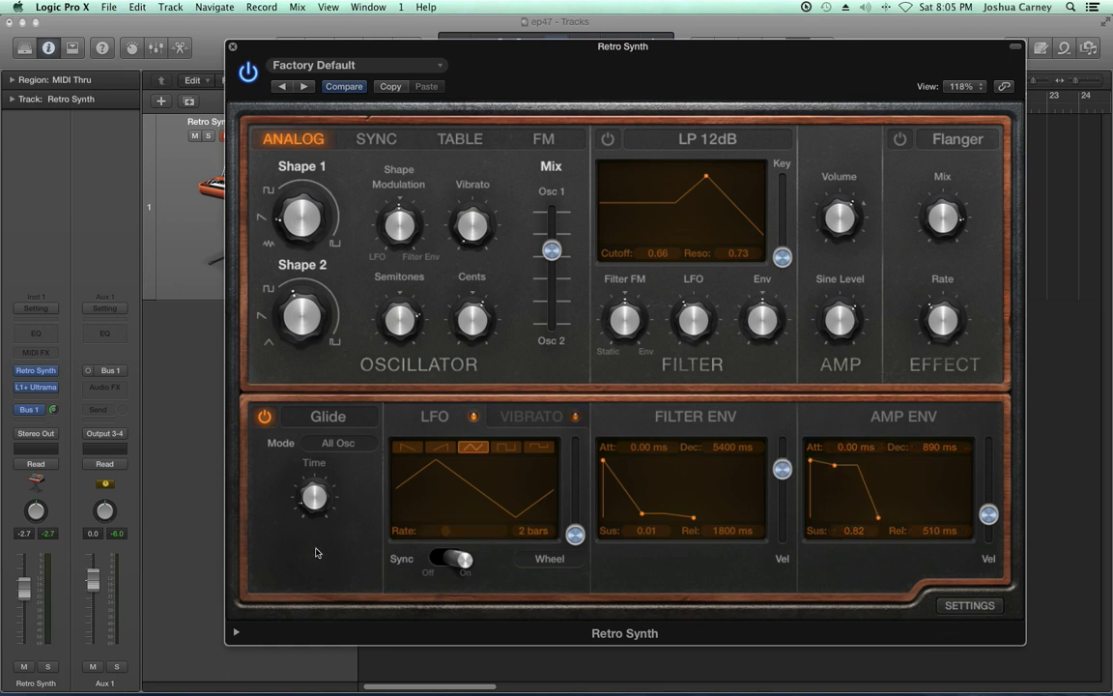
Change the number of voices in the global settings and return to the envelope controls.
{"action": "left_click", "coordinate": [969, 605]}
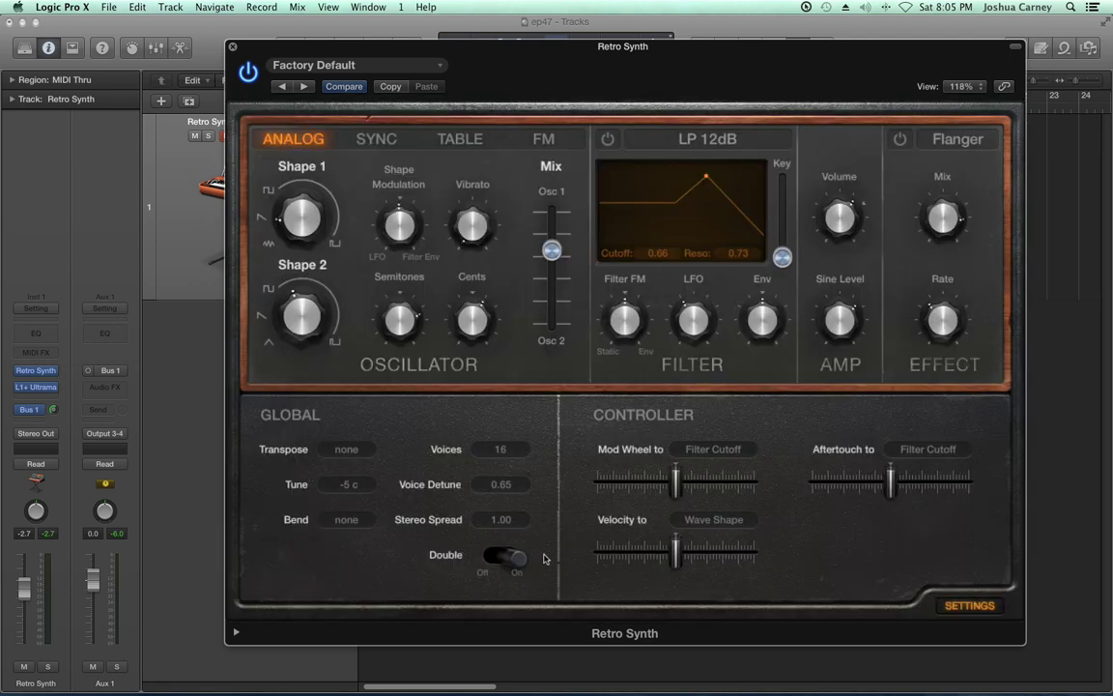
{"action": "left_click", "coordinate": [507, 448]}
{"action": "left_click", "coordinate": [498, 256]}
{"action": "left_click", "coordinate": [969, 605]}
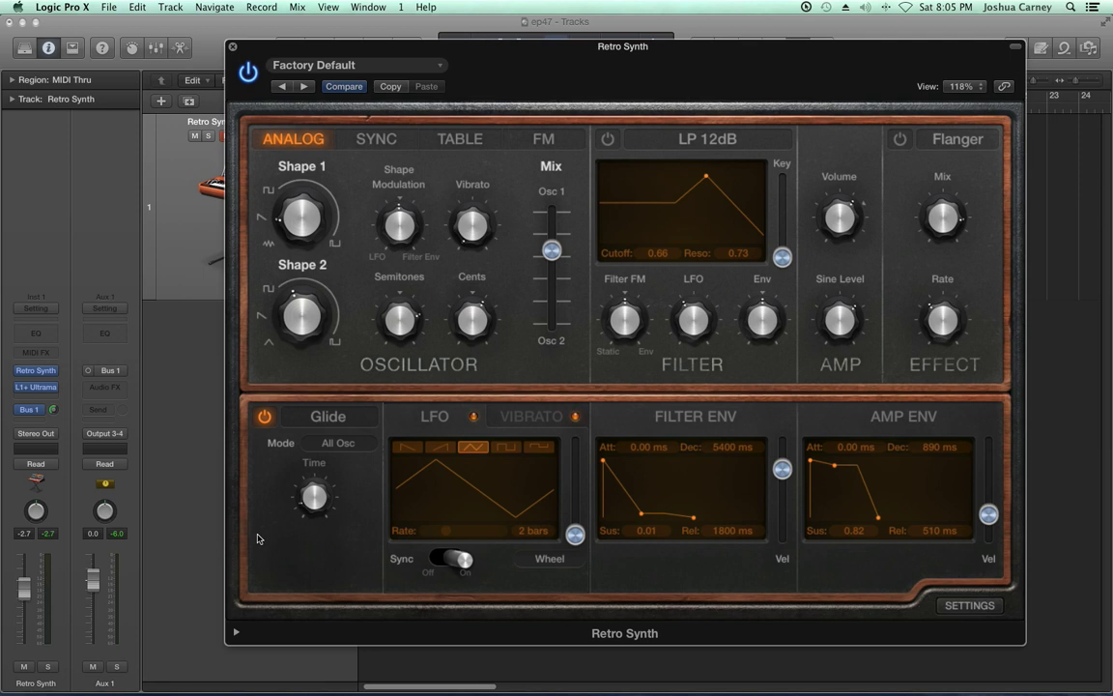
Adjust the glide time for all oscillators, trying 220 ms before shortening it to 110 ms.
{"action": "mouse_move", "coordinate": [315, 512]}
{"action": "left_click_drag", "start_coordinate": [315, 512], "coordinate": [311, 554]}
{"action": "mouse_move", "coordinate": [313, 496]}
{"action": "left_mouse_down"}
{"action": "mouse_move", "coordinate": [320, 474]}
{"action": "mouse_move", "coordinate": [282, 432]}
{"action": "mouse_move", "coordinate": [310, 479]}
{"action": "left_mouse_up"}
{"action": "mouse_move", "coordinate": [311, 497]}
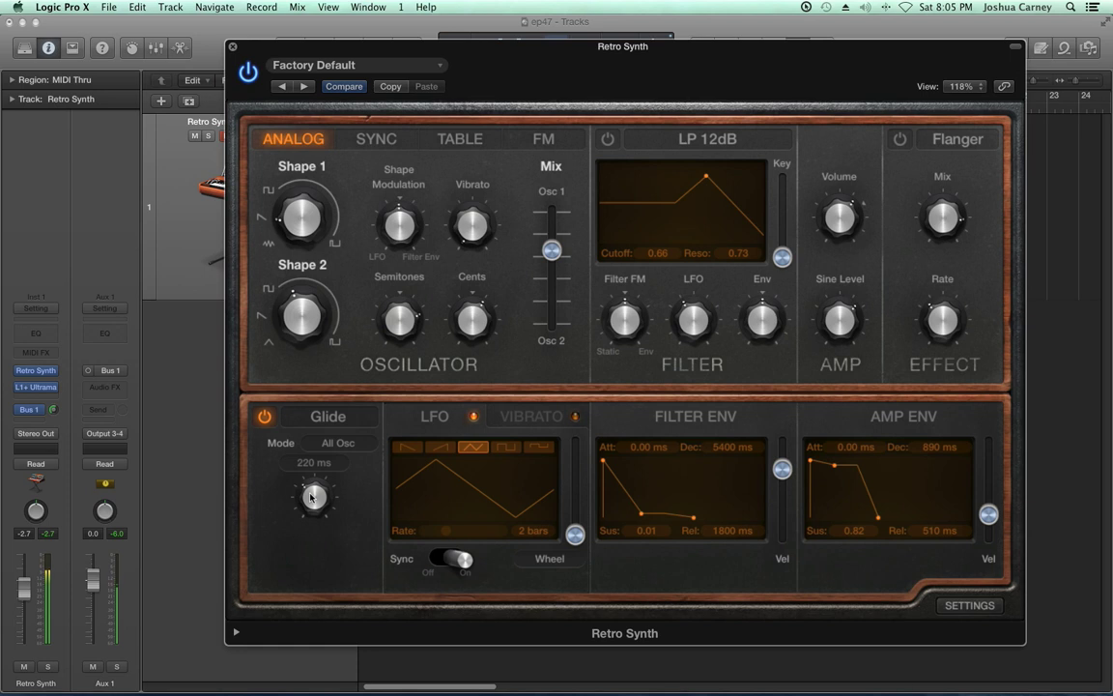
{"action": "left_click_drag", "start_coordinate": [311, 497], "coordinate": [312, 502]}
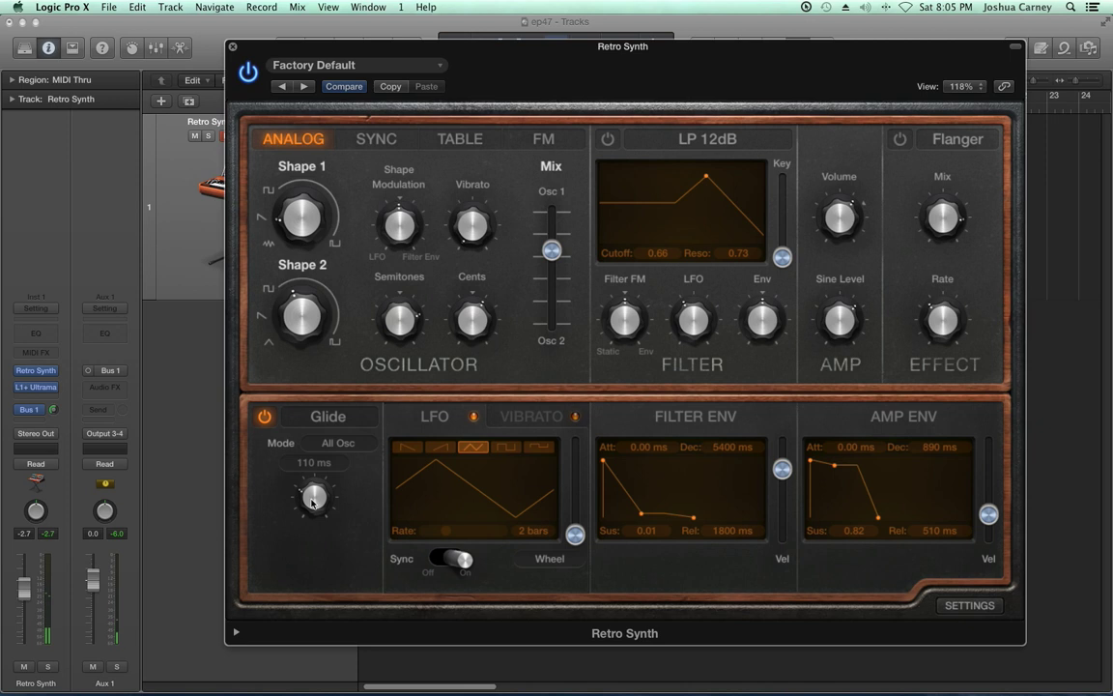
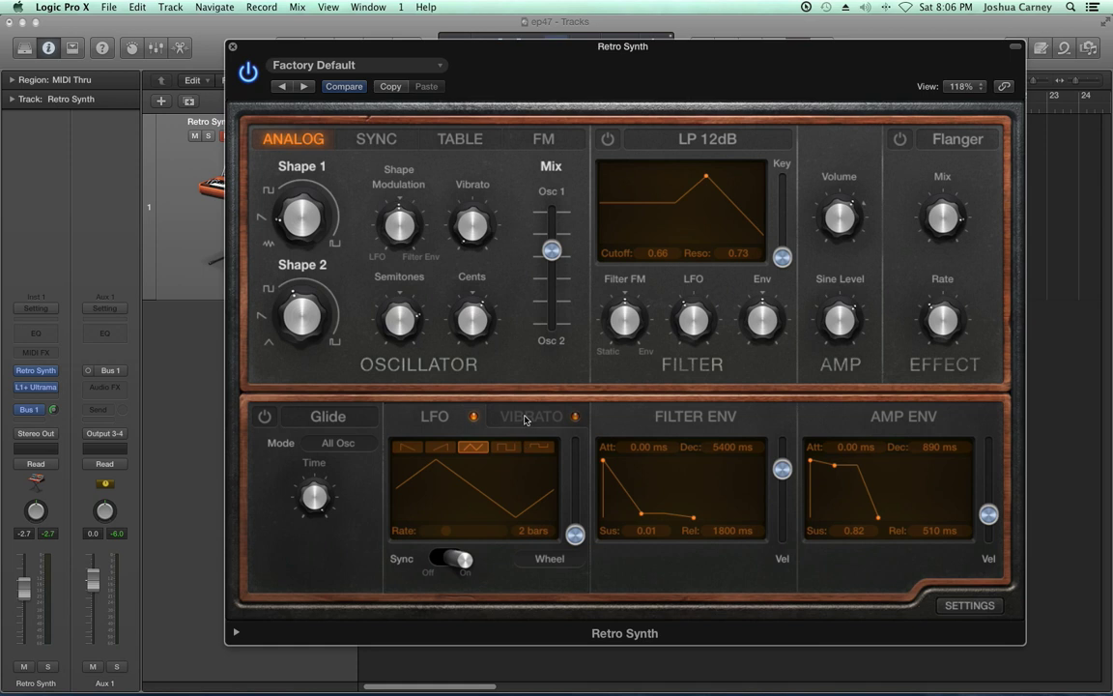
Compare the LFO and Vibrato modulation settings, stay on Vibrato, and raise the oscillator's vibrato amount.
{"action": "left_click", "coordinate": [473, 422]}
{"action": "left_click", "coordinate": [506, 421]}
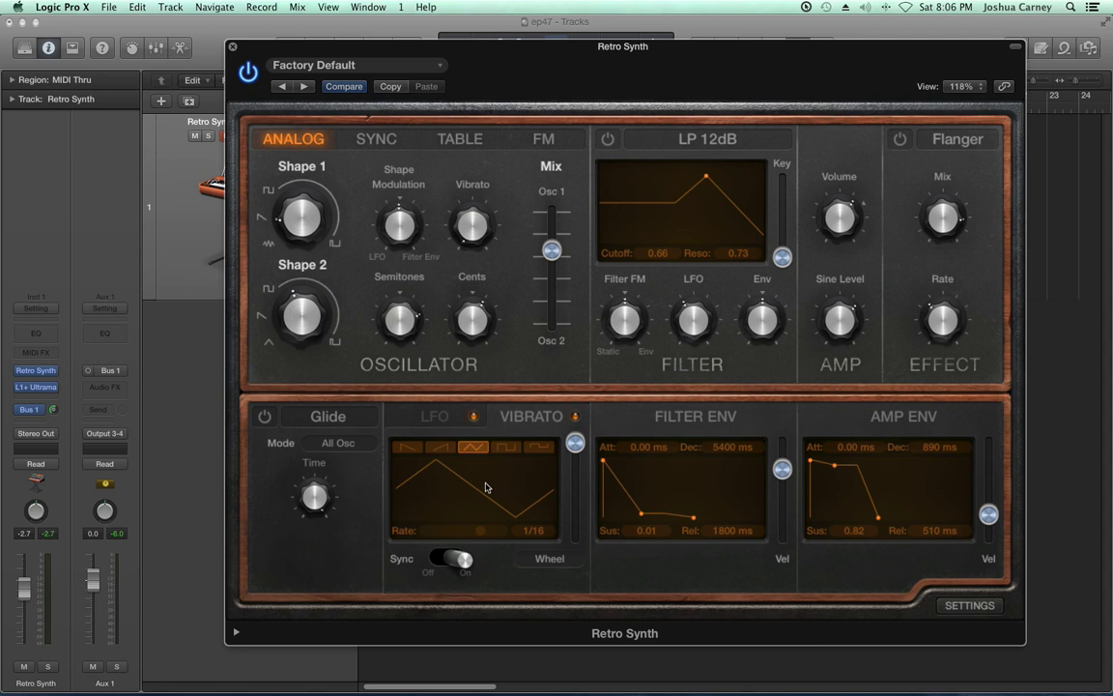
{"action": "left_click", "coordinate": [436, 417]}
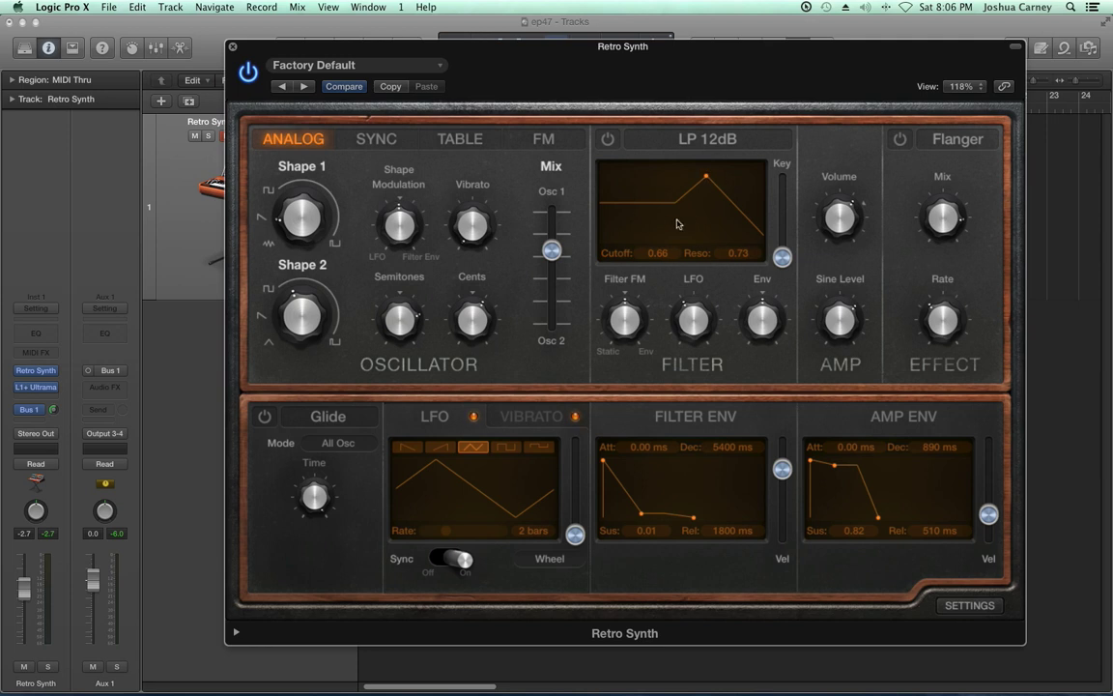
{"action": "left_click", "coordinate": [521, 418]}
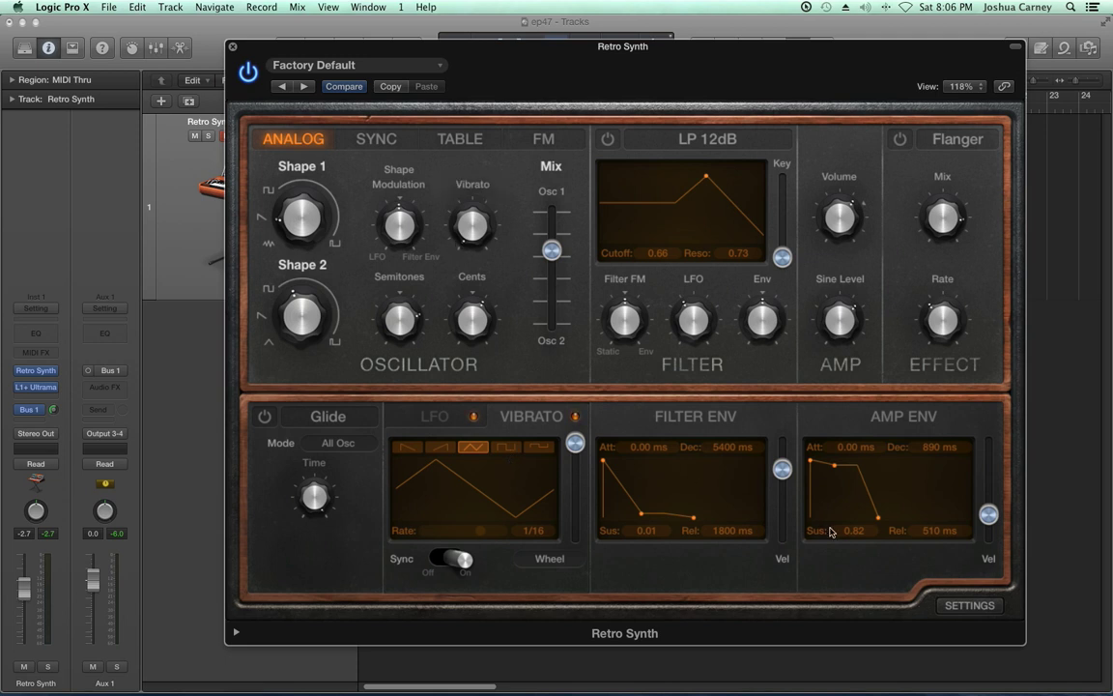
{"action": "mouse_move", "coordinate": [472, 208]}
{"action": "left_click_drag", "start_coordinate": [473, 206], "coordinate": [473, 203]}
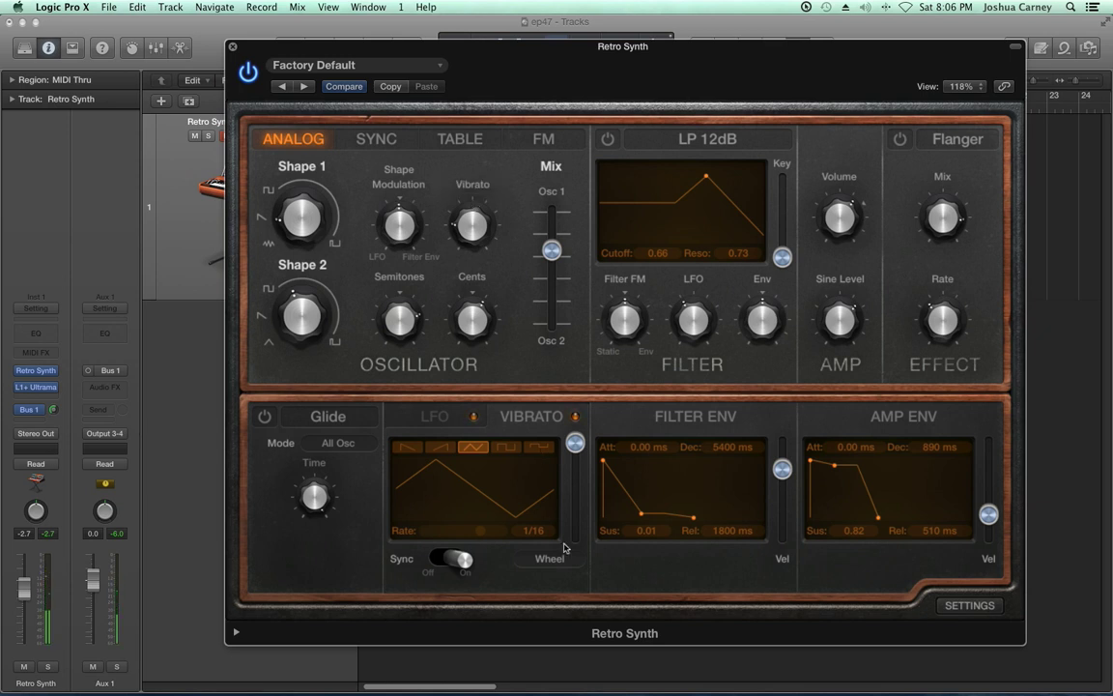
{"action": "left_click_drag", "start_coordinate": [473, 203], "coordinate": [475, 222]}
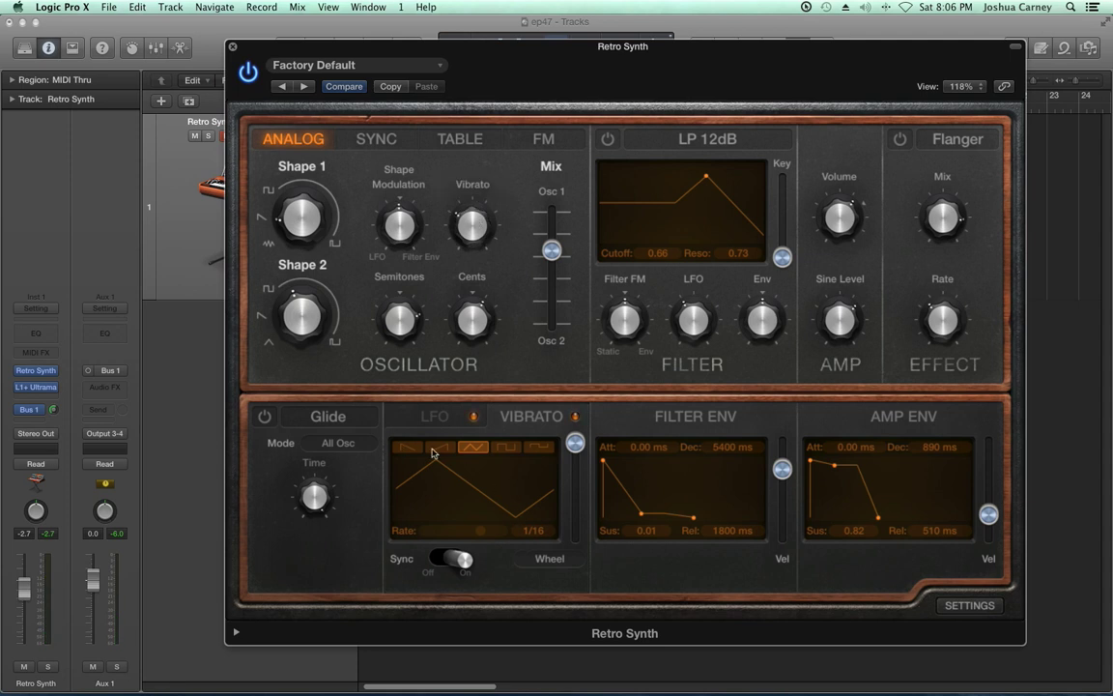
Set the vibrato rate to 1/32 and reduce the oscillator's vibrato amount after trying 4.75 semi.
{"action": "mouse_move", "coordinate": [574, 442]}
{"action": "left_mouse_down"}
{"action": "mouse_move", "coordinate": [575, 452]}
{"action": "mouse_move", "coordinate": [580, 428]}
{"action": "left_mouse_up"}
{"action": "left_click_drag", "start_coordinate": [469, 529], "coordinate": [445, 483]}
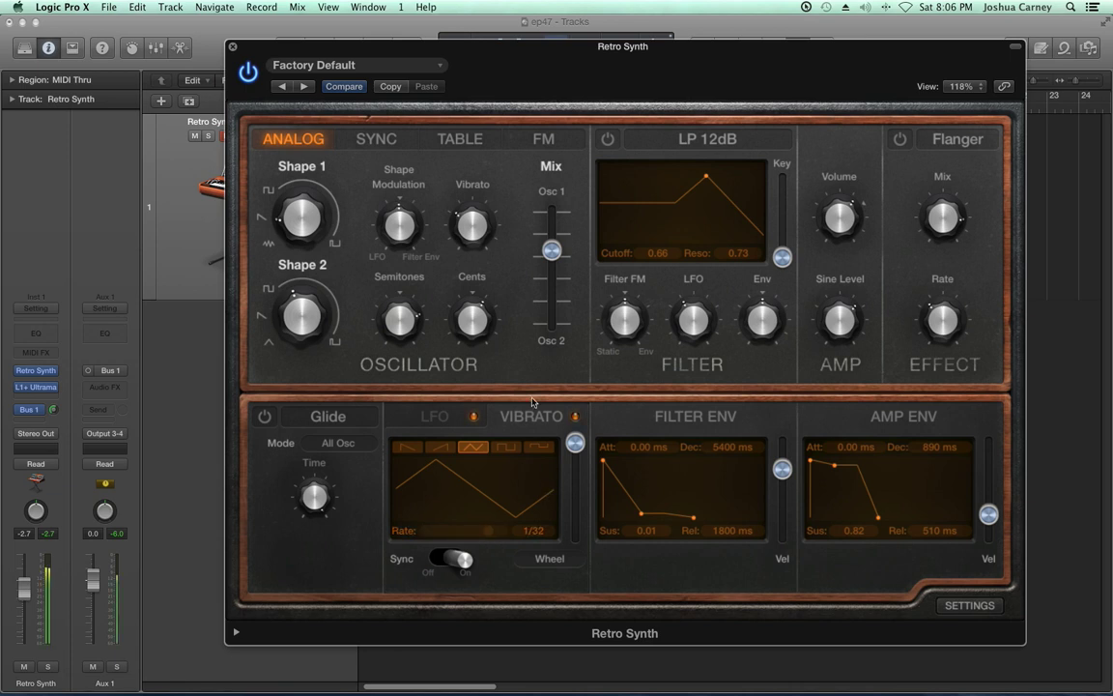
{"action": "left_click", "coordinate": [472, 210]}
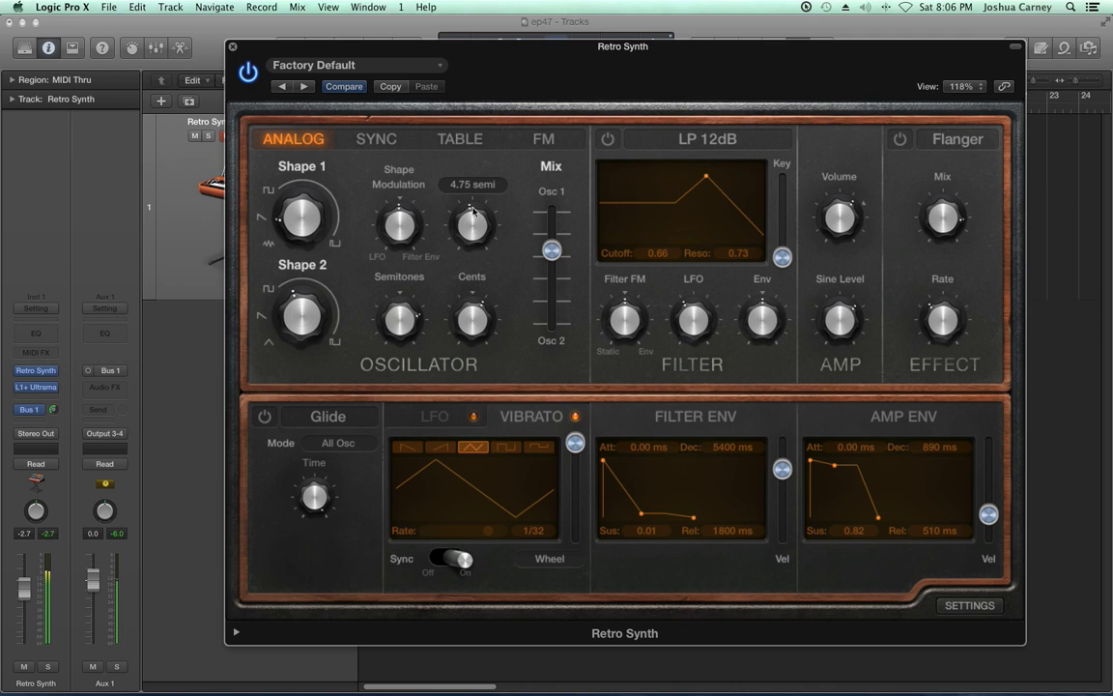
{"action": "left_click_drag", "start_coordinate": [472, 211], "coordinate": [477, 253]}
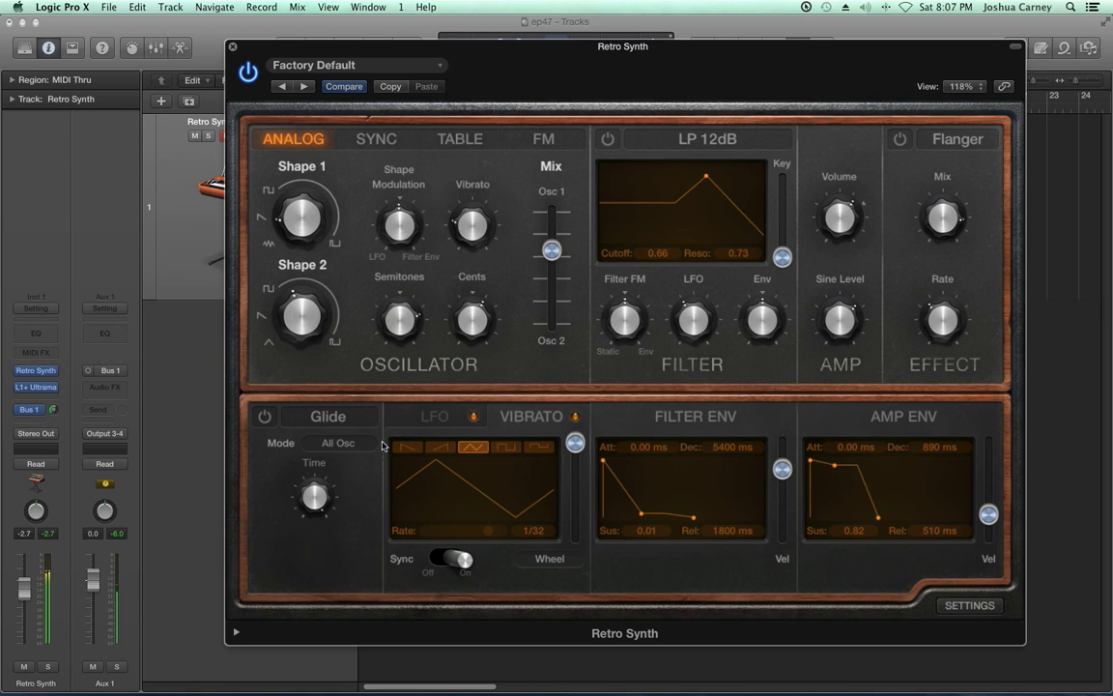
Set the synced vibrato rate to 1/8 and view the available controller sources, keeping Mod Wheel.
{"action": "left_click_drag", "start_coordinate": [486, 531], "coordinate": [474, 537]}
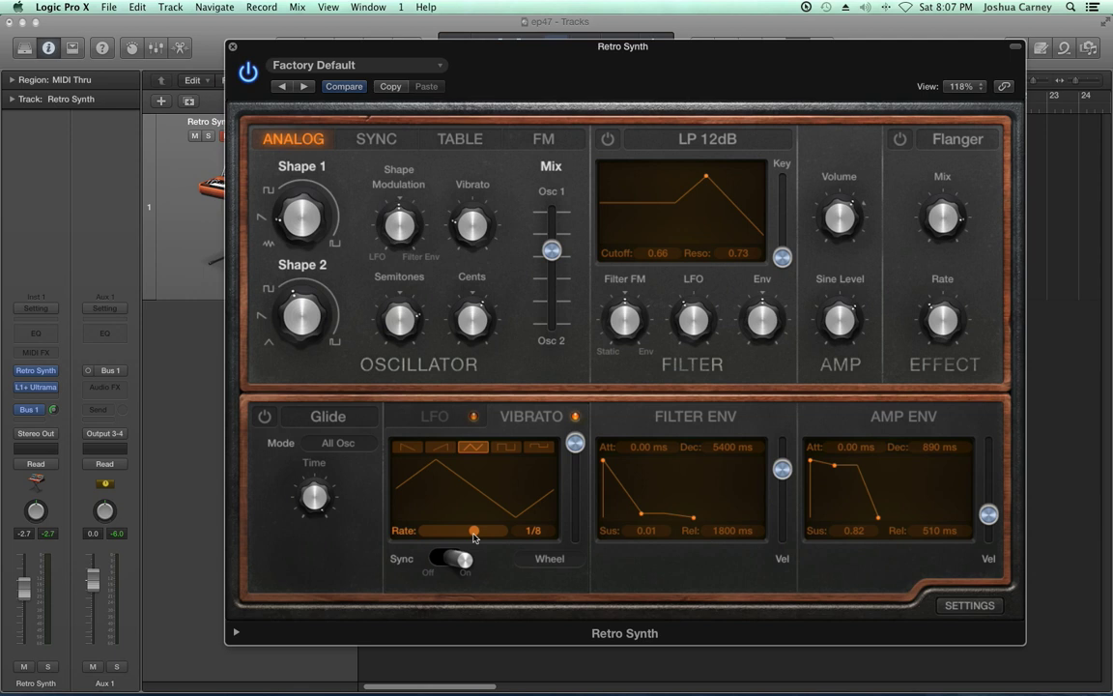
{"action": "left_click", "coordinate": [553, 559]}
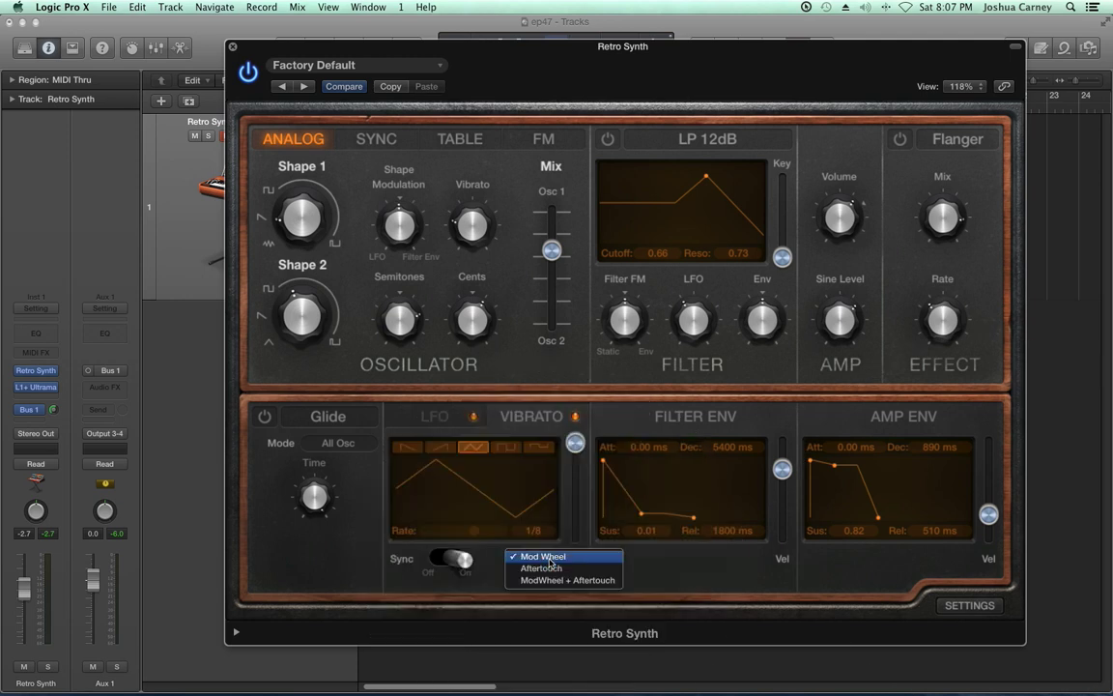
{"action": "left_click", "coordinate": [499, 588]}
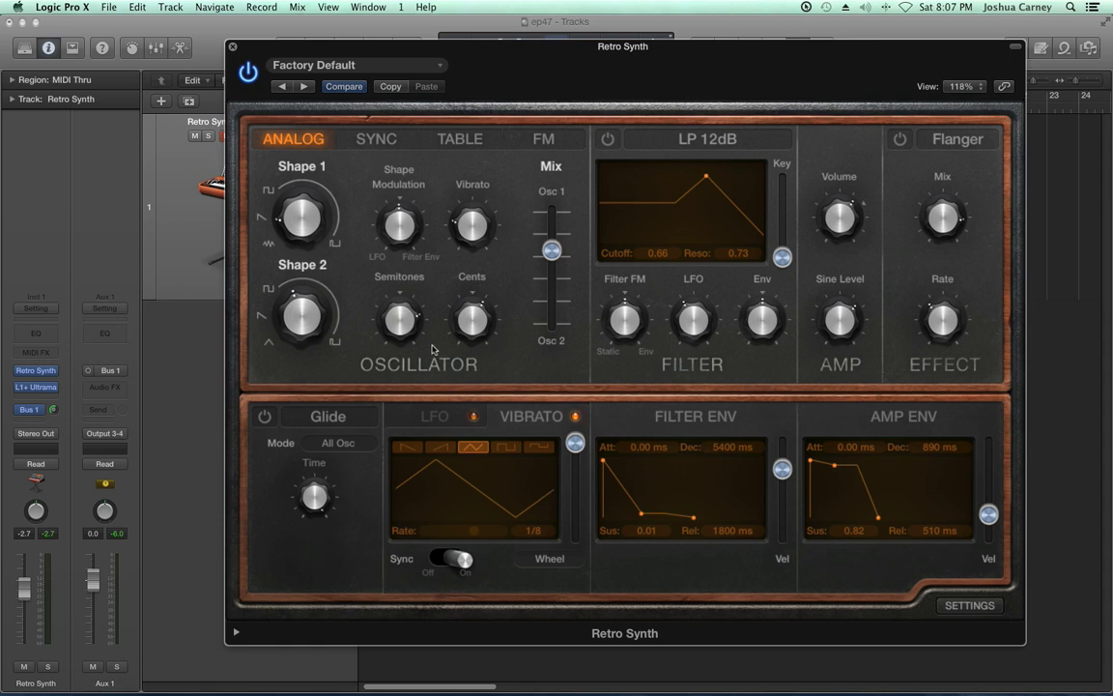
Switch the oscillator section from Analog to Sync.
{"action": "left_click", "coordinate": [376, 138]}
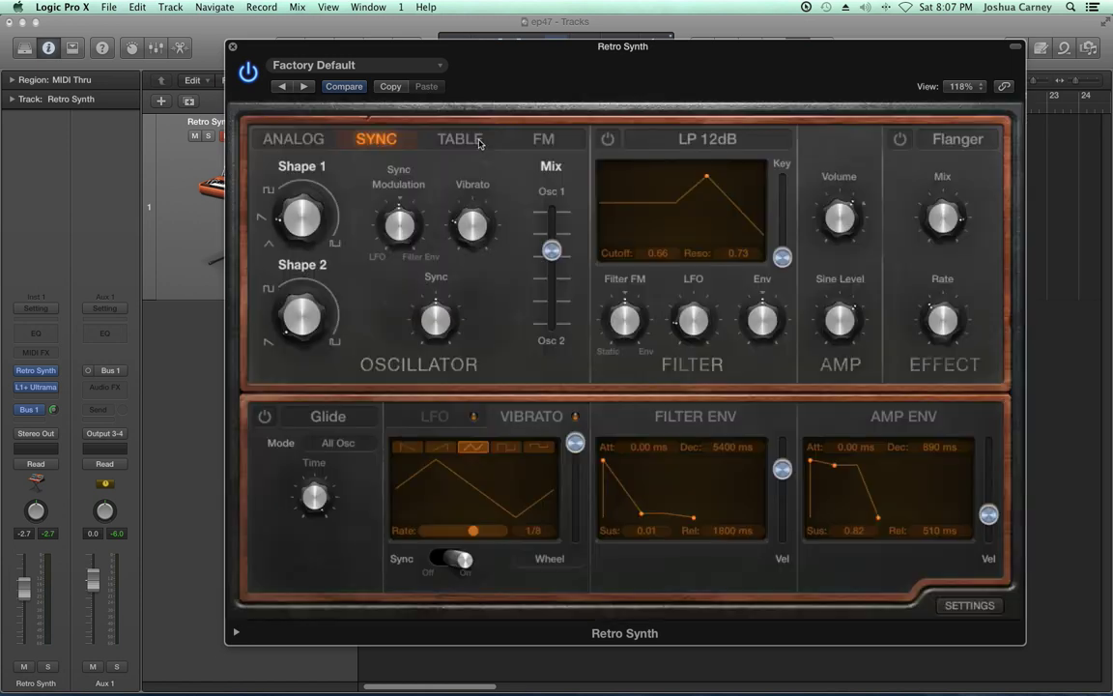
Compare the Table, FM and Analog oscillator types with Sync and return to the Sync oscillator.
{"action": "left_click", "coordinate": [460, 139]}
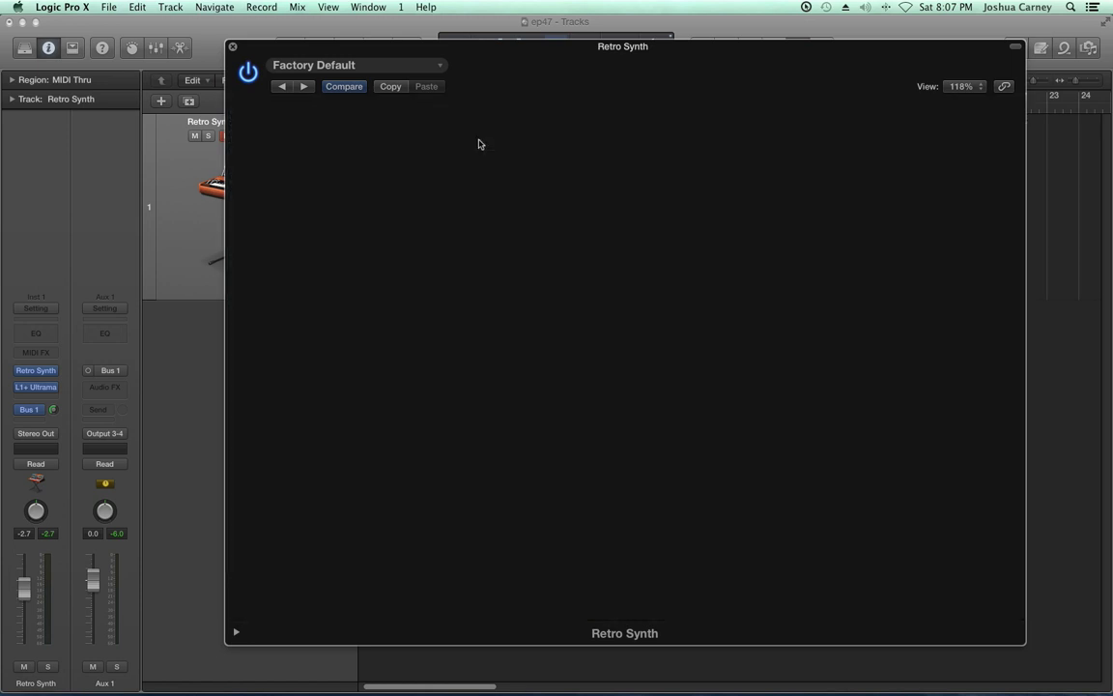
{"action": "left_click", "coordinate": [528, 141]}
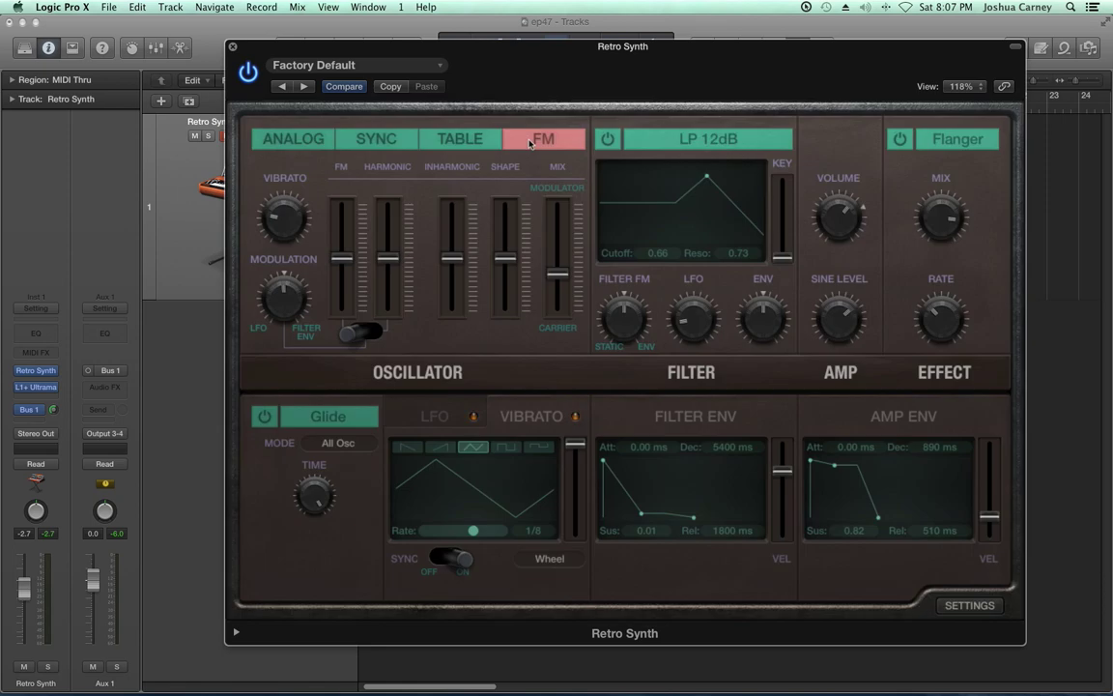
{"action": "left_click", "coordinate": [363, 136]}
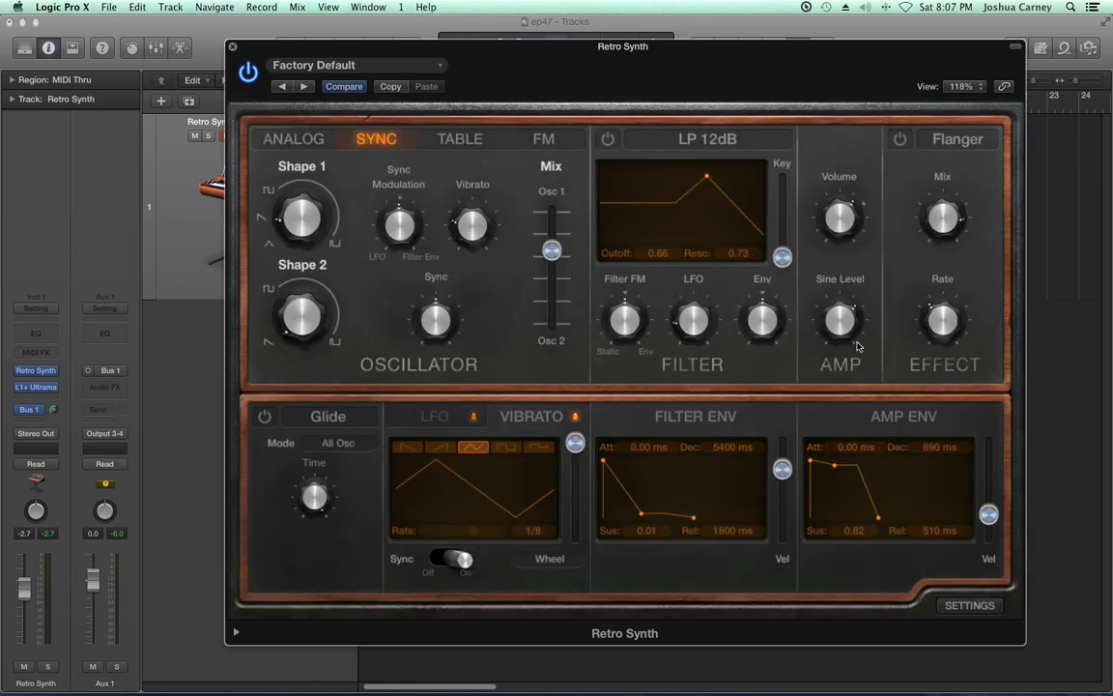
{"action": "mouse_move", "coordinate": [855, 333]}
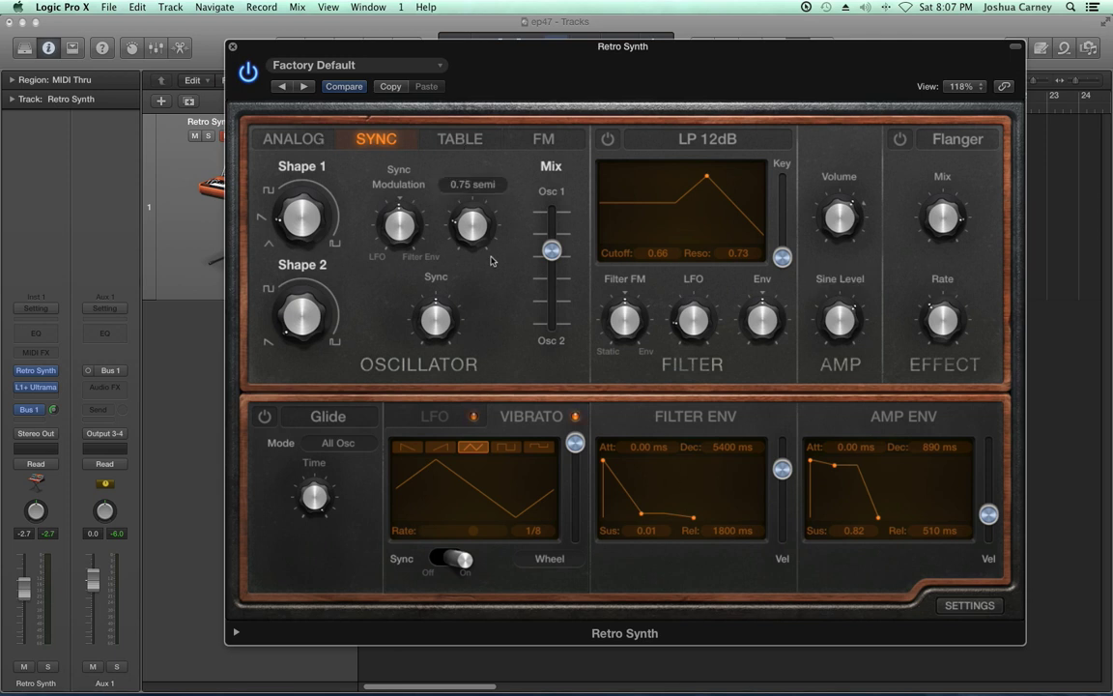
{"action": "mouse_move", "coordinate": [333, 158]}
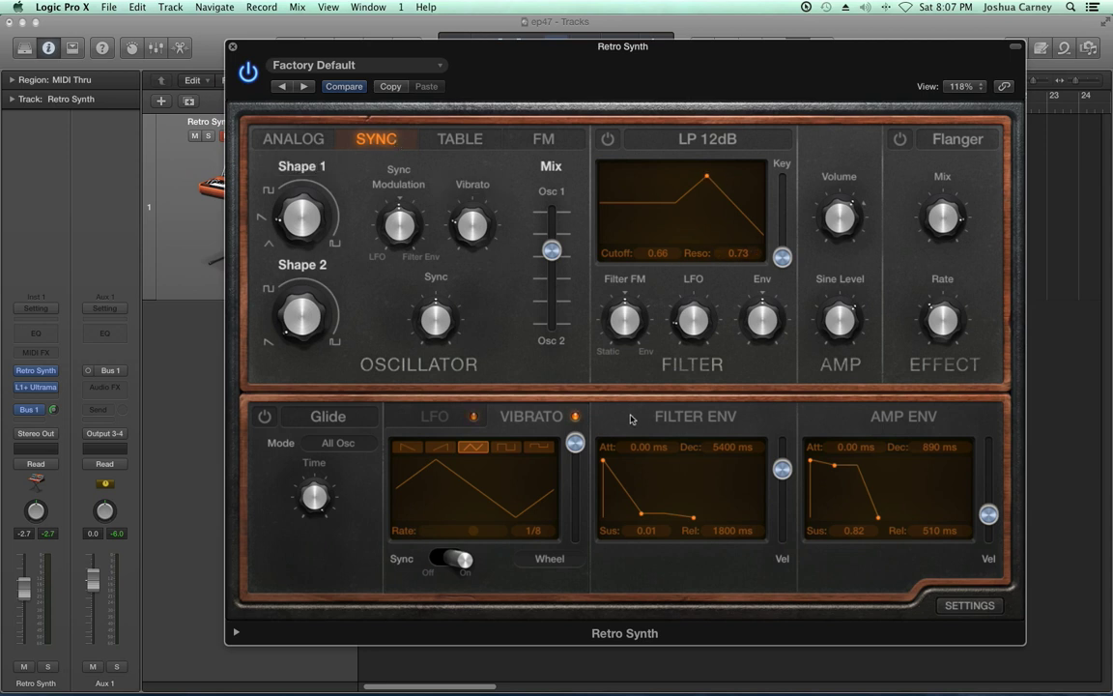
{"action": "left_click", "coordinate": [289, 141]}
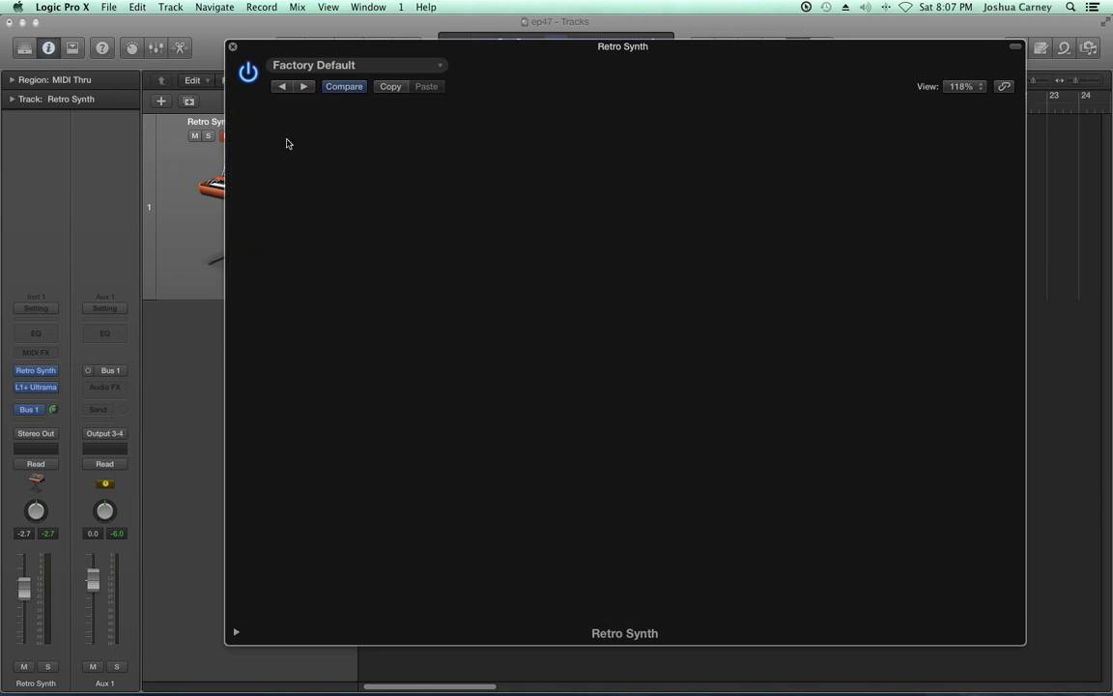
{"action": "left_click", "coordinate": [365, 141]}
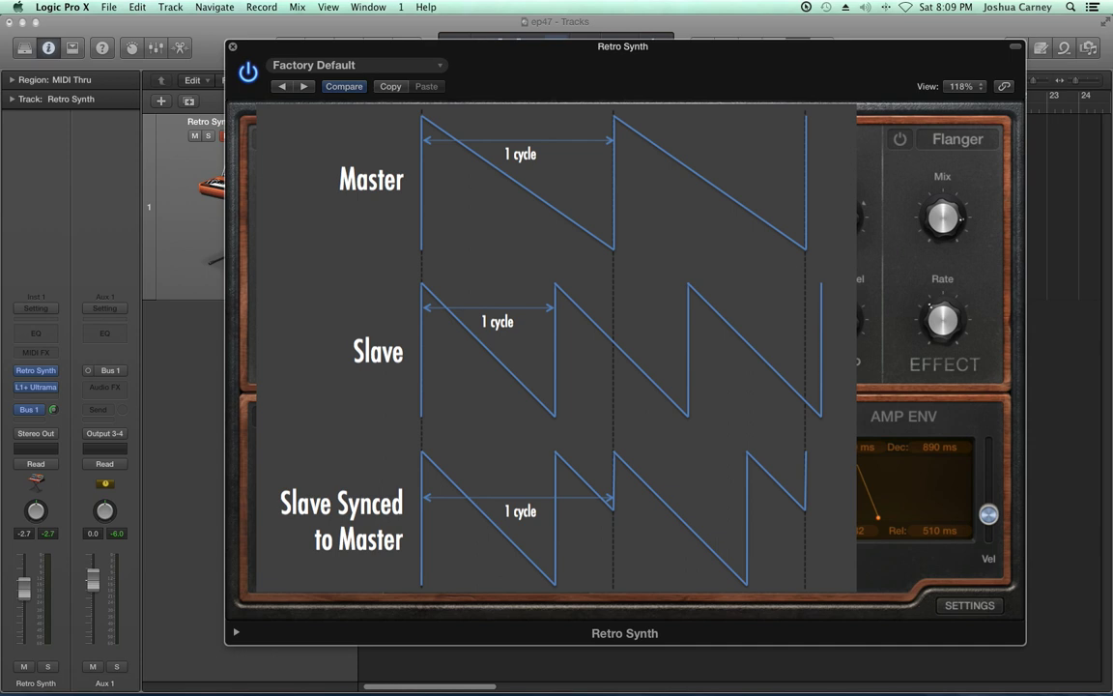
Set the oscillator mix to 1.00 so only Osc 2 sounds, and try a Sync amount of 0.565.
{"action": "mouse_move", "coordinate": [299, 213]}
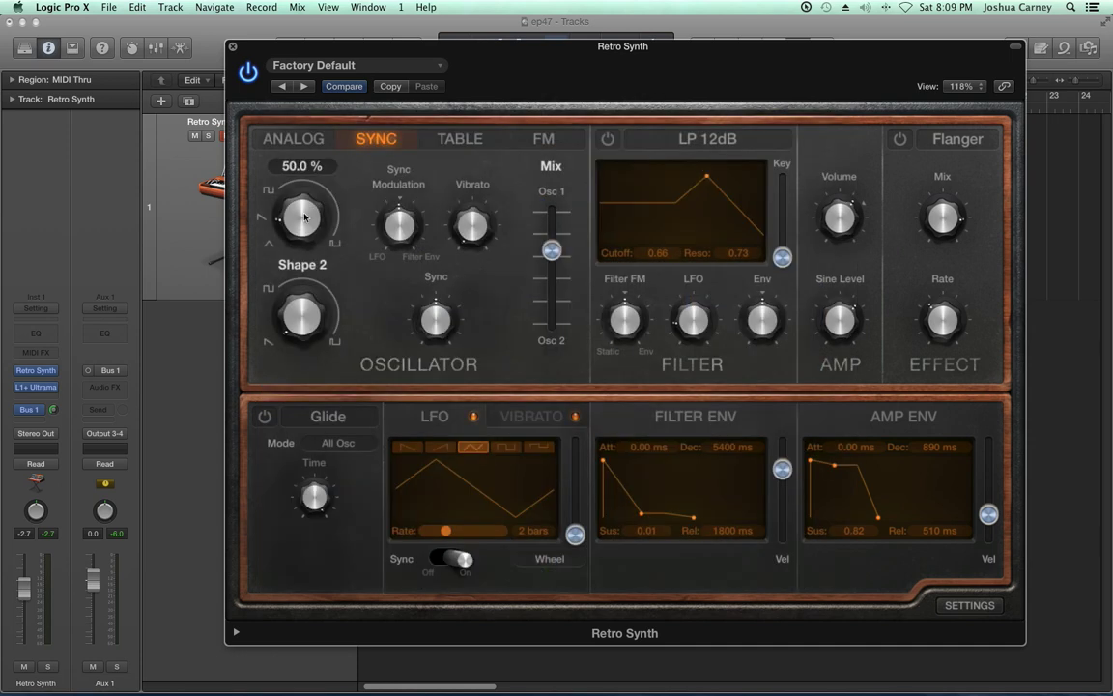
{"action": "mouse_move", "coordinate": [303, 317]}
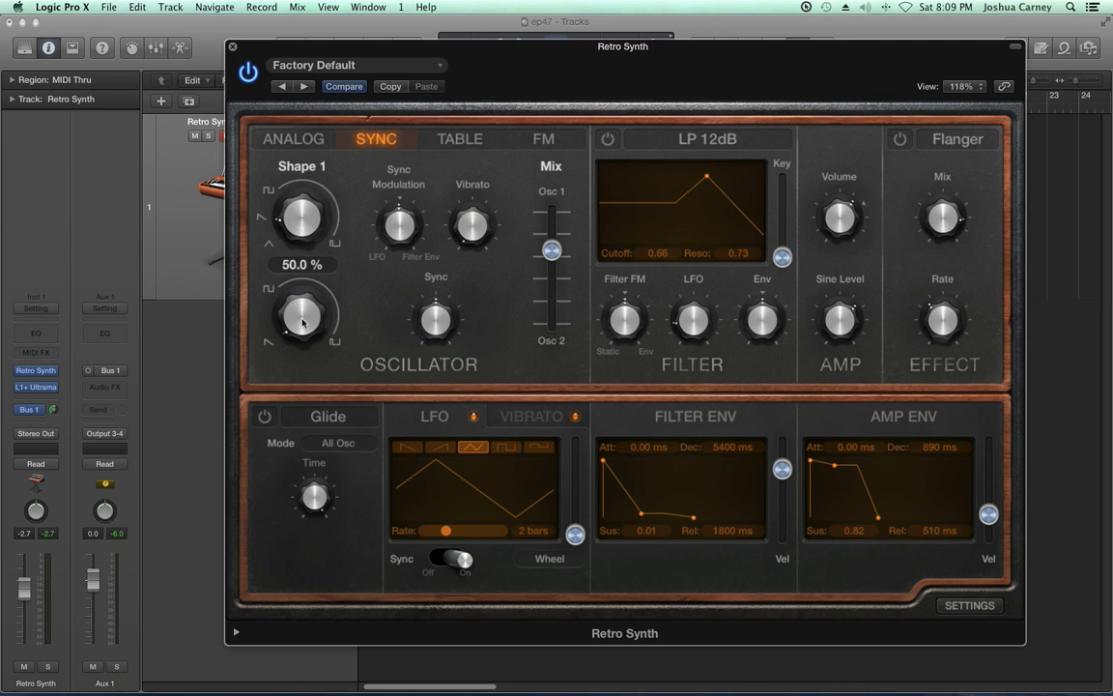
{"action": "left_click_drag", "start_coordinate": [551, 250], "coordinate": [491, 356]}
{"action": "left_click", "coordinate": [551, 211]}
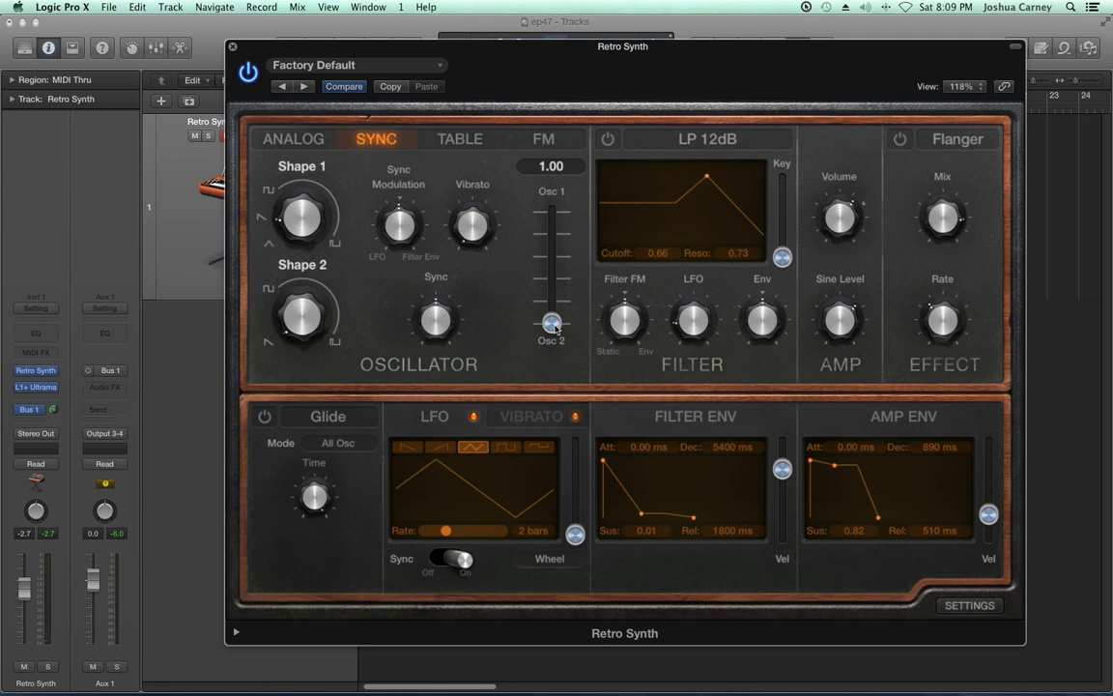
{"action": "mouse_move", "coordinate": [442, 319]}
{"action": "left_mouse_down"}
{"action": "mouse_move", "coordinate": [448, 333]}
{"action": "mouse_move", "coordinate": [417, 360]}
{"action": "mouse_move", "coordinate": [425, 372]}
{"action": "mouse_move", "coordinate": [458, 359]}
{"action": "mouse_move", "coordinate": [455, 335]}
{"action": "left_mouse_up"}
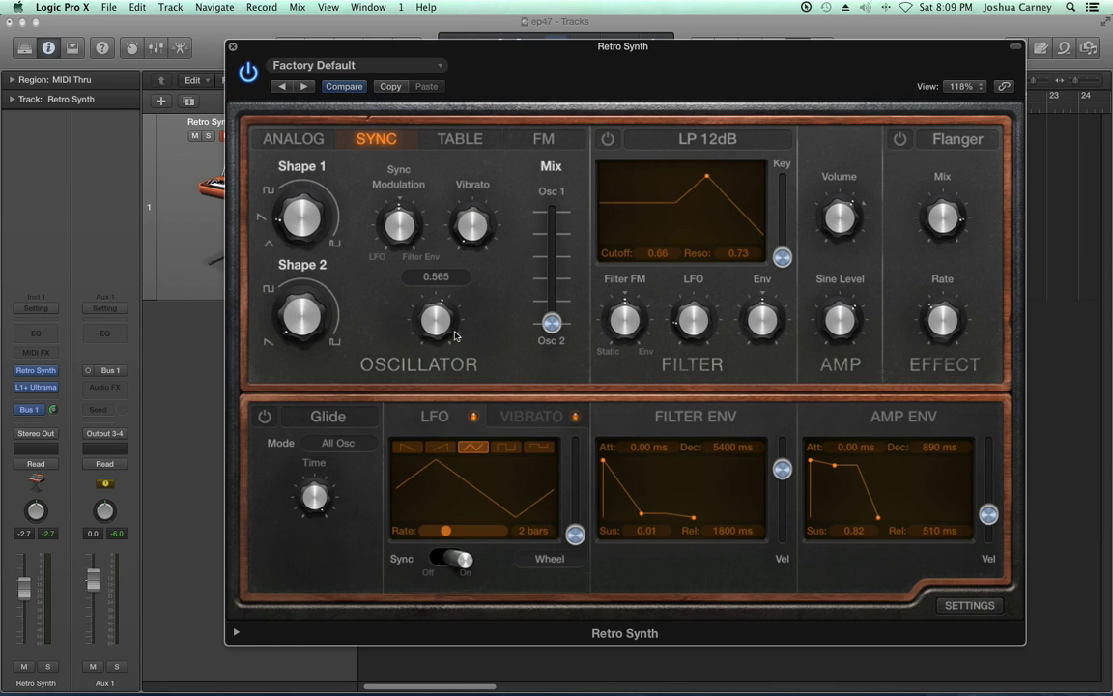
{"action": "left_click_drag", "start_coordinate": [410, 322], "coordinate": [410, 379]}
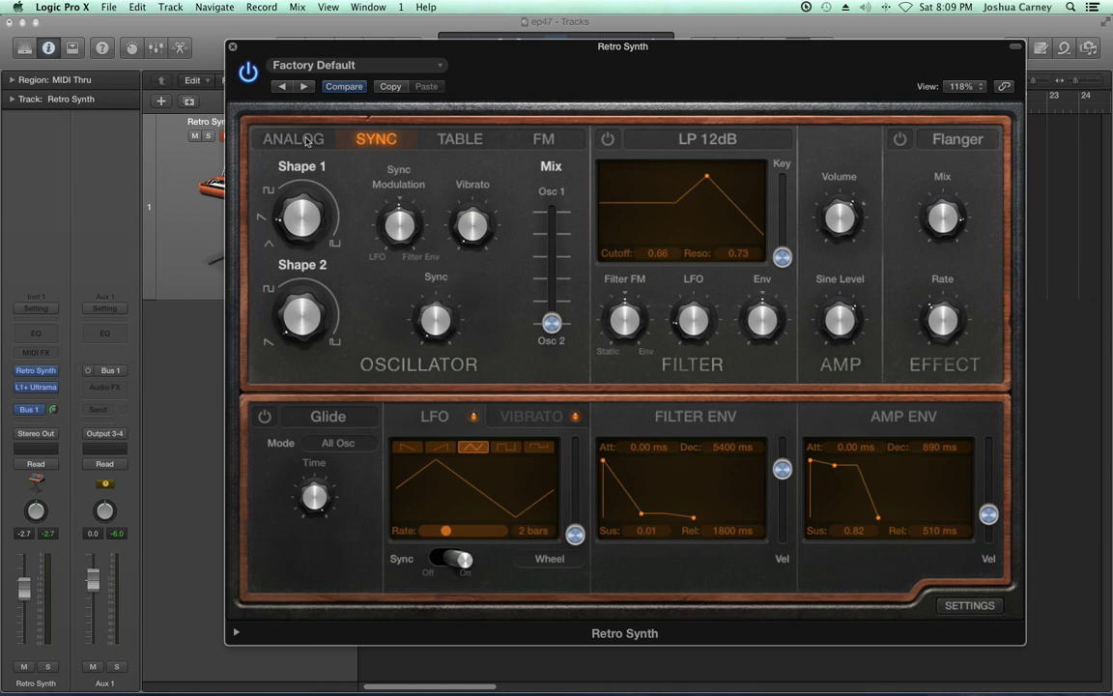
In the Analog oscillator, move the mix back to about midway and try a Semitones value of 11.
{"action": "left_click", "coordinate": [305, 141]}
{"action": "left_click", "coordinate": [395, 321]}
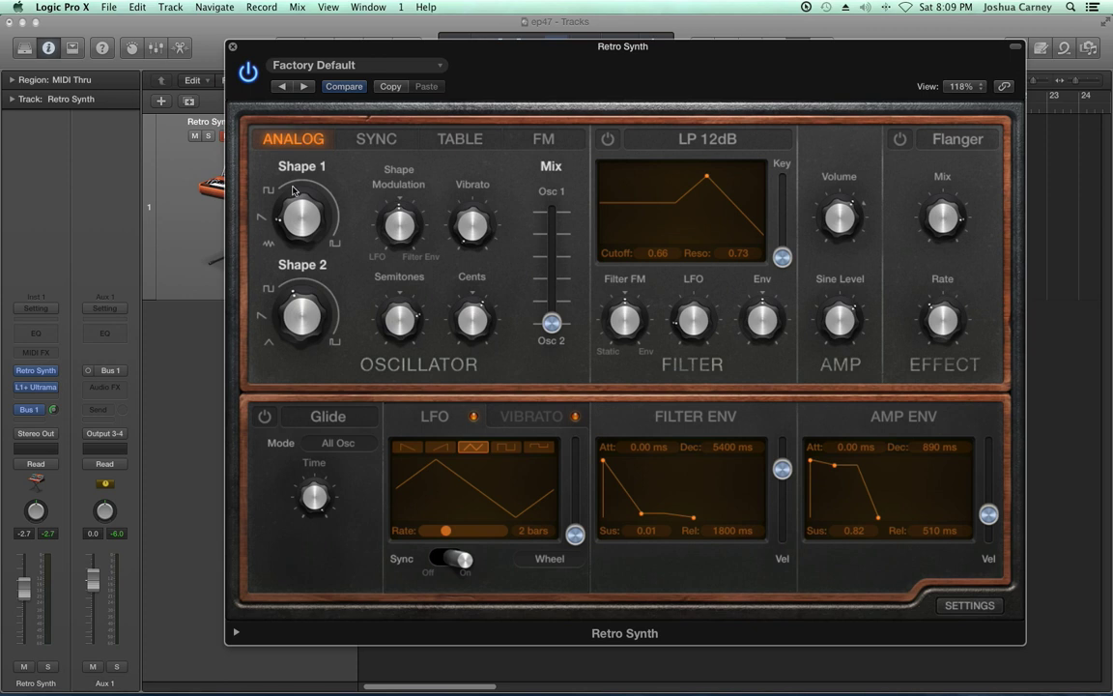
{"action": "mouse_move", "coordinate": [399, 307]}
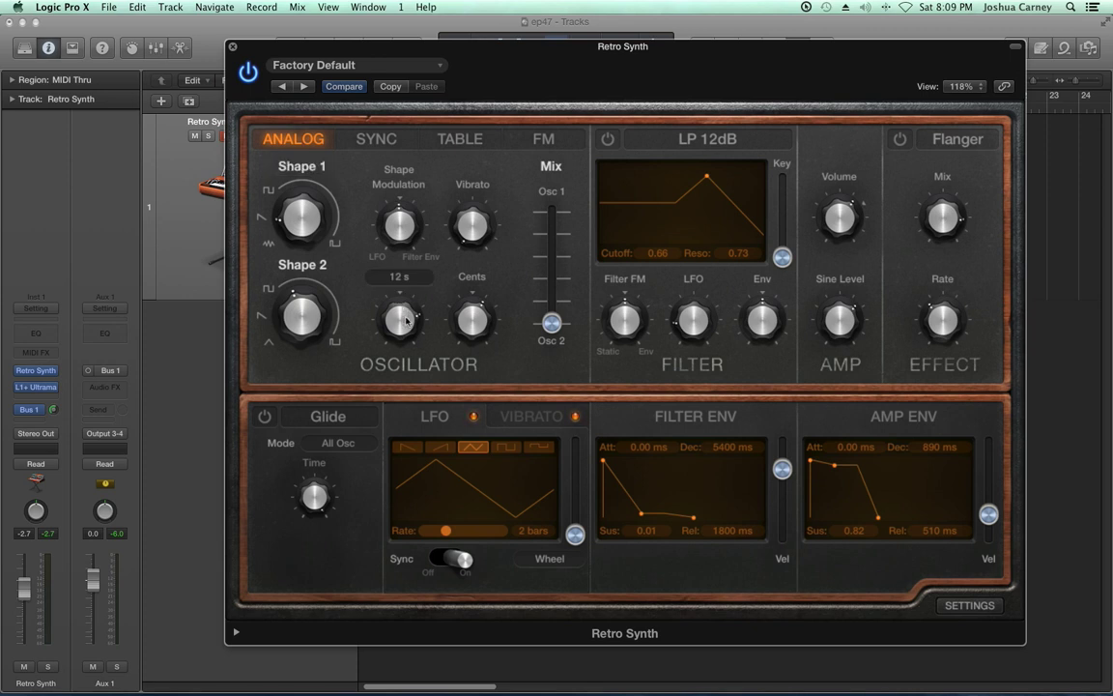
{"action": "left_click_drag", "start_coordinate": [552, 323], "coordinate": [552, 266]}
{"action": "mouse_move", "coordinate": [409, 307]}
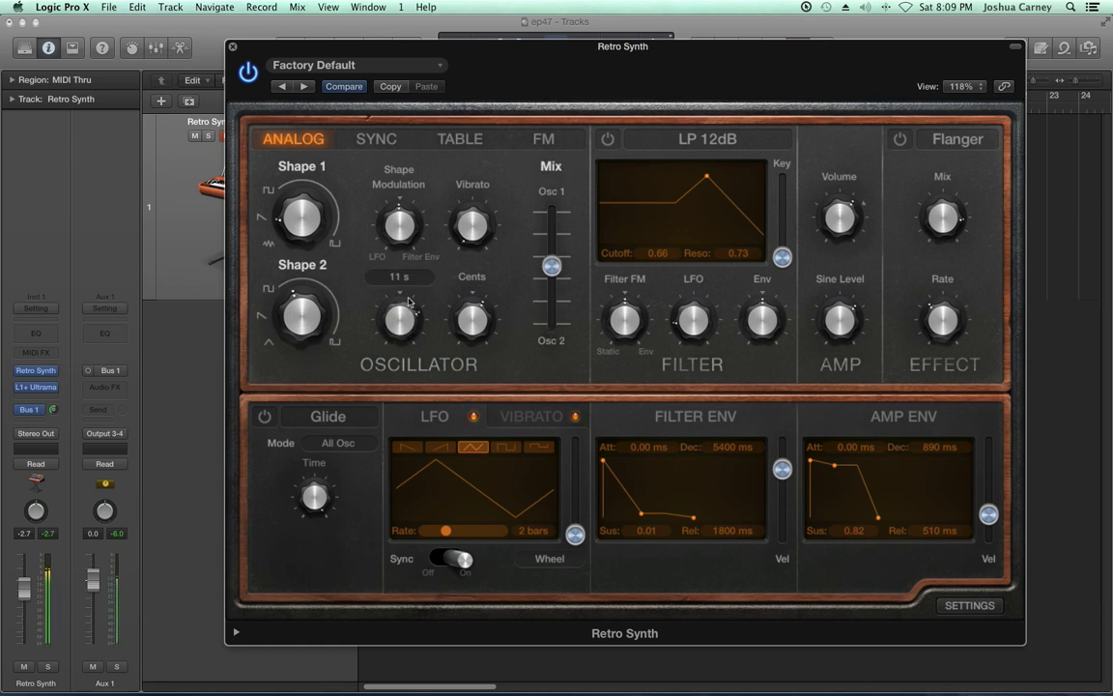
{"action": "left_click_drag", "start_coordinate": [409, 307], "coordinate": [411, 311]}
Return to the Sync oscillator and set the mix to 0.47 and the Sync amount to 0.000.
{"action": "left_click", "coordinate": [385, 138]}
{"action": "mouse_move", "coordinate": [437, 289]}
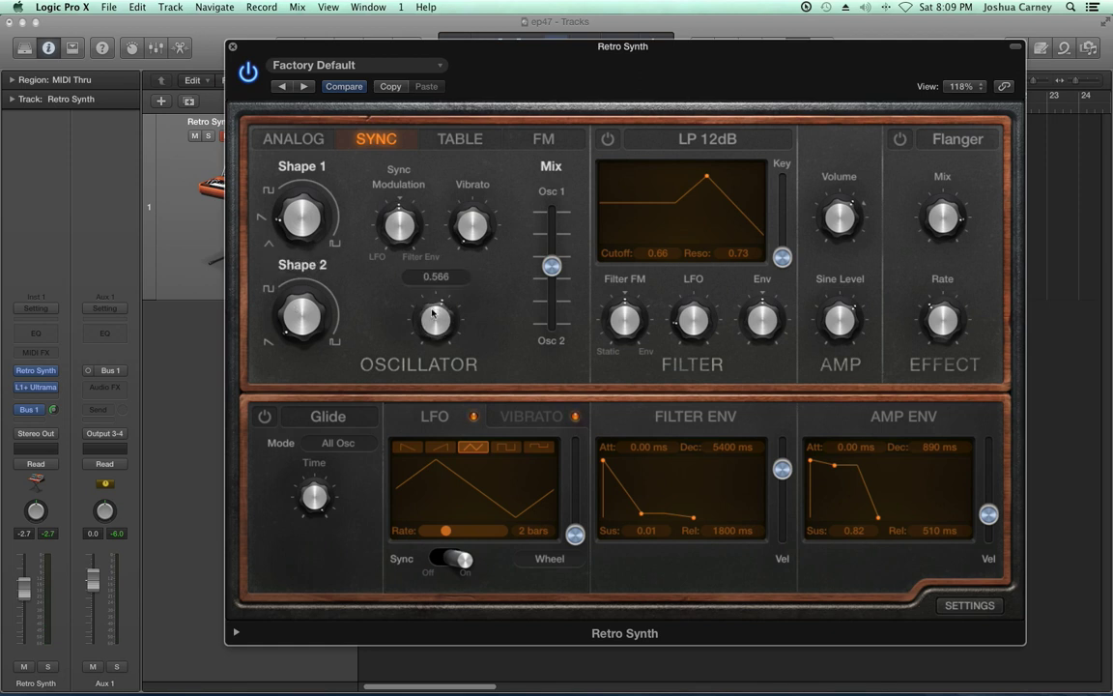
{"action": "mouse_move", "coordinate": [315, 309]}
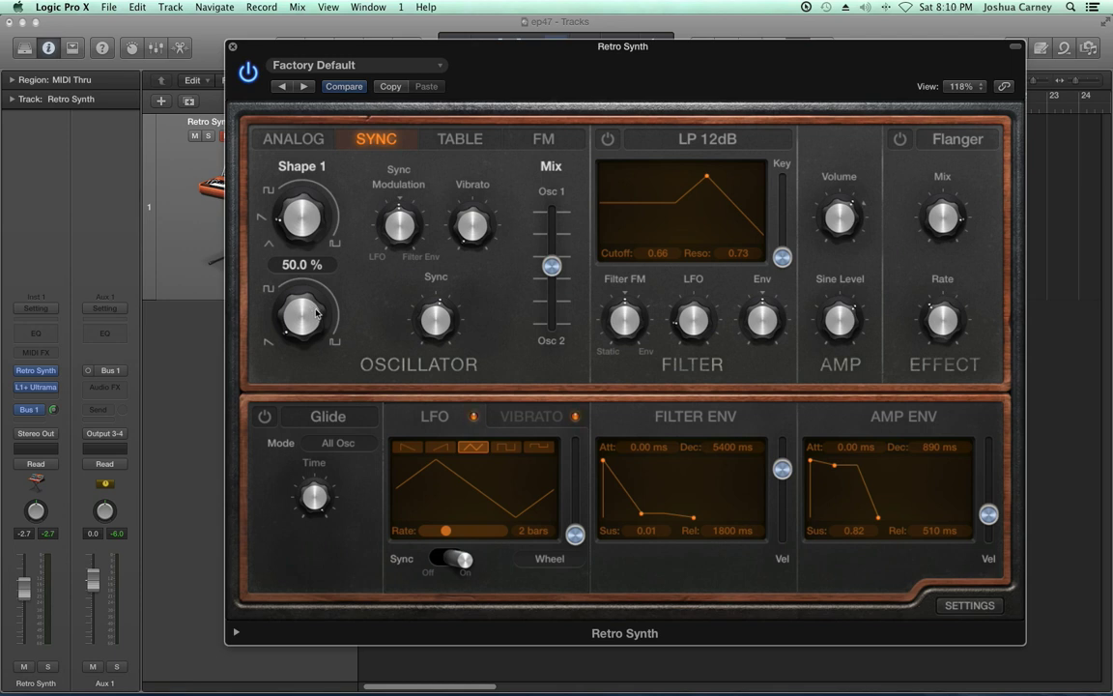
{"action": "left_click_drag", "start_coordinate": [551, 274], "coordinate": [553, 268]}
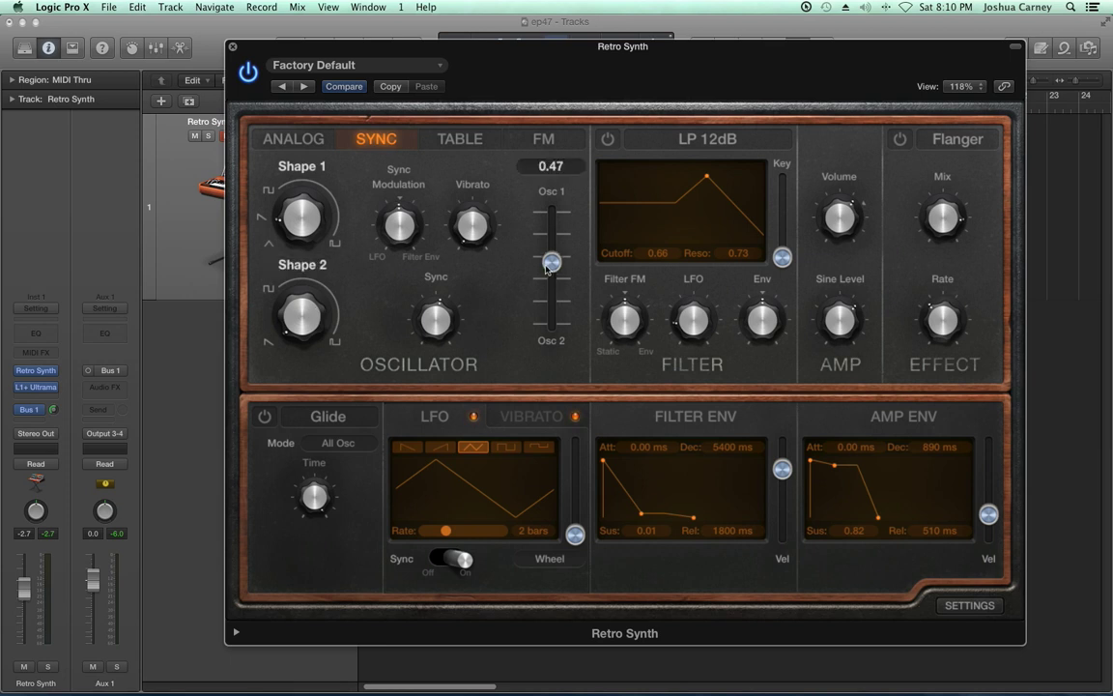
{"action": "left_click", "coordinate": [431, 325]}
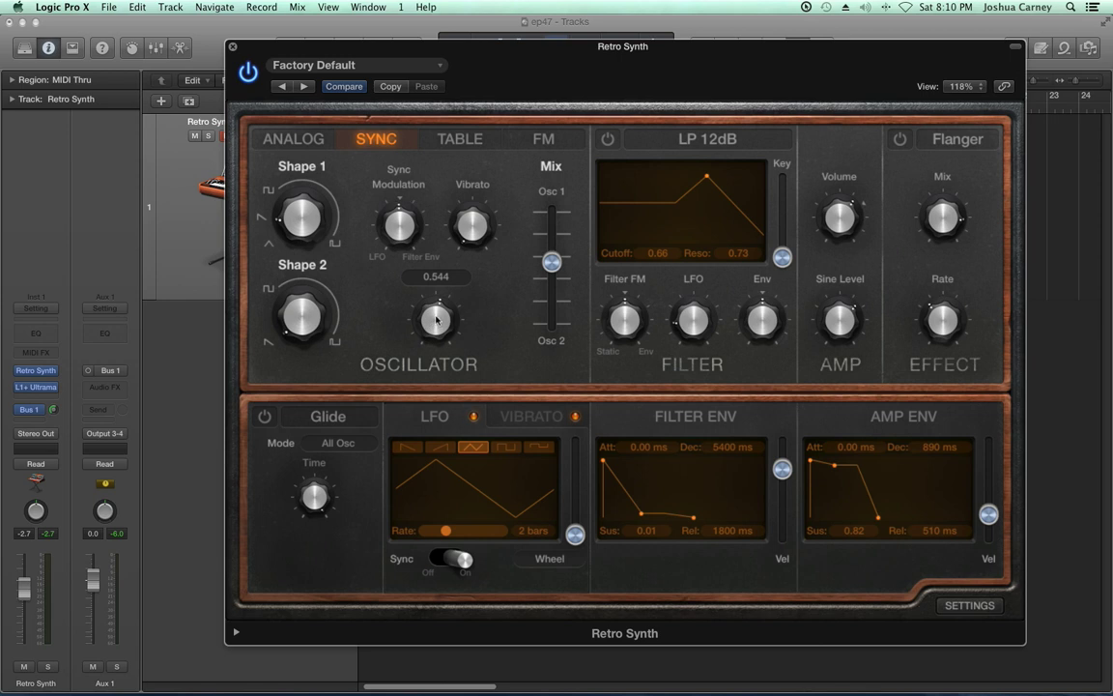
{"action": "left_click_drag", "start_coordinate": [440, 322], "coordinate": [437, 340]}
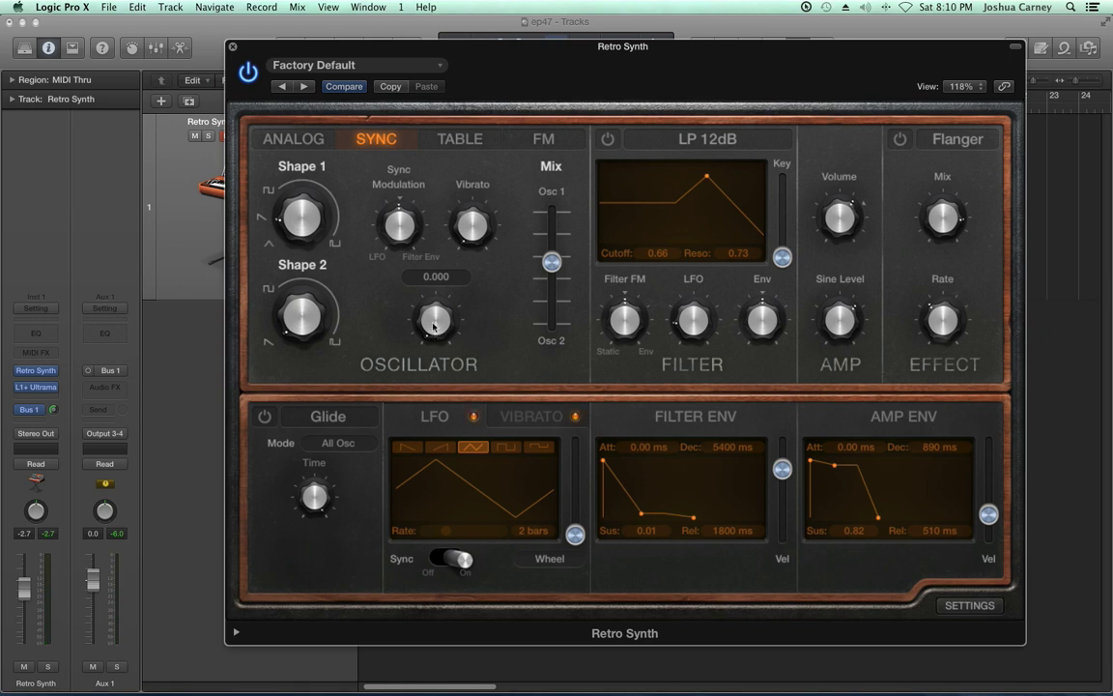
Turn the oscillator vibrato down to minimum and sweep the Sync amount up and back to zero.
{"action": "left_click_drag", "start_coordinate": [434, 327], "coordinate": [398, 184]}
{"action": "left_click", "coordinate": [471, 231]}
{"action": "left_click_drag", "start_coordinate": [434, 311], "coordinate": [370, 408]}
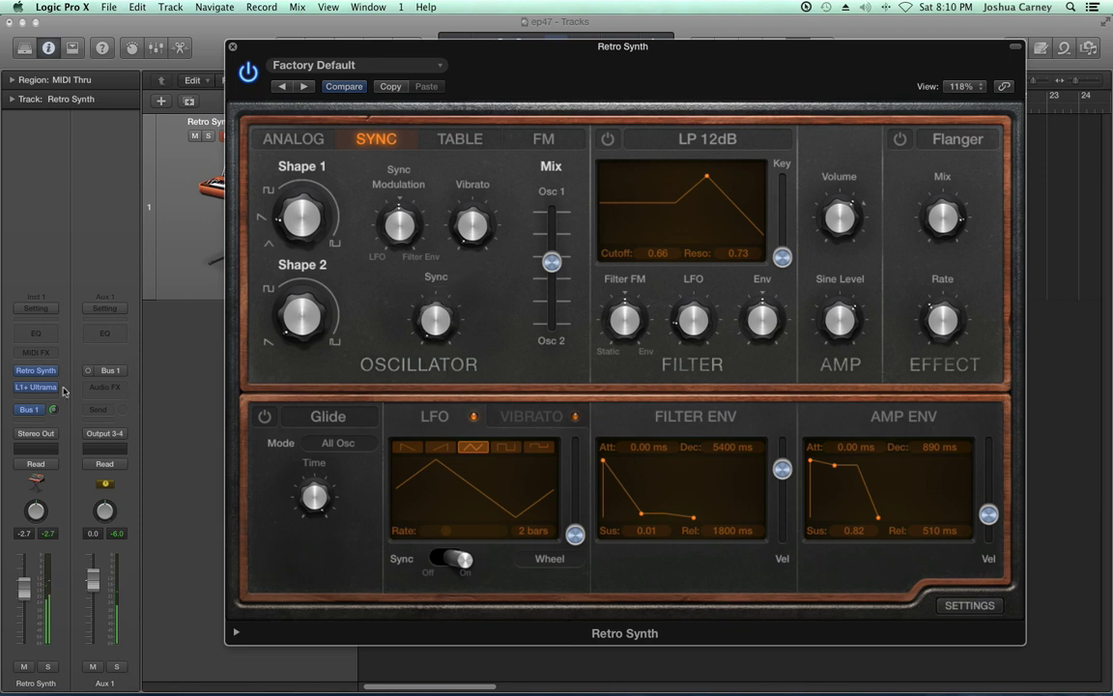
Insert a stereo Channel EQ between Retro Synth and the L1+ limiter on the Retro Synth channel strip.
{"action": "left_click_drag", "start_coordinate": [36, 386], "coordinate": [43, 396]}
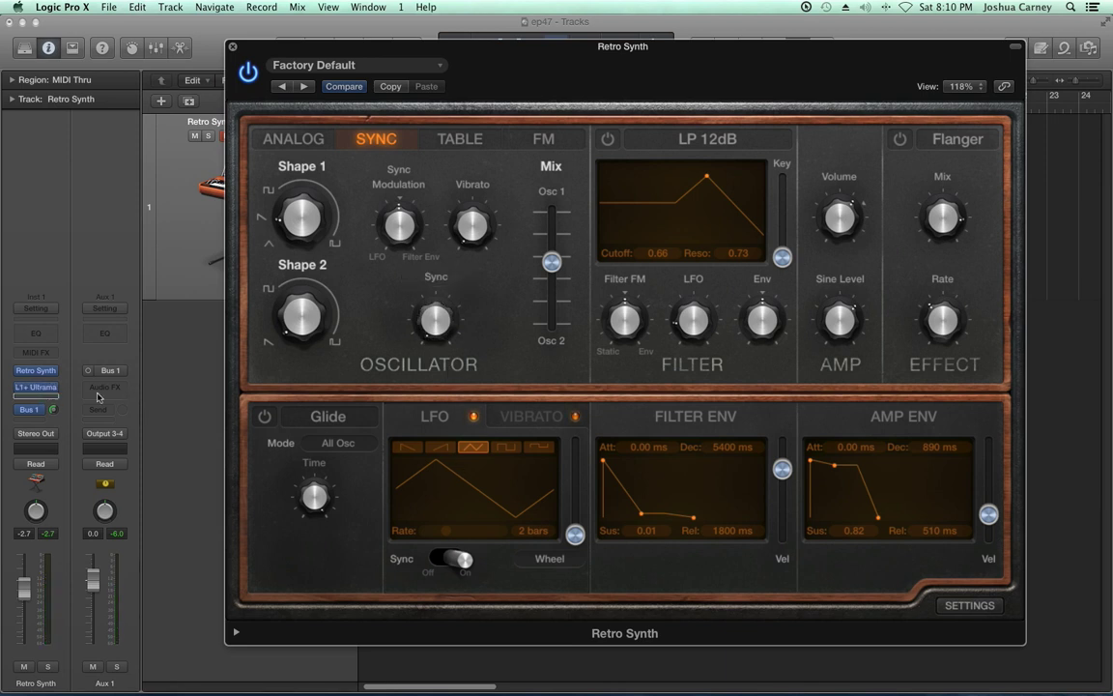
{"action": "left_click", "coordinate": [45, 375]}
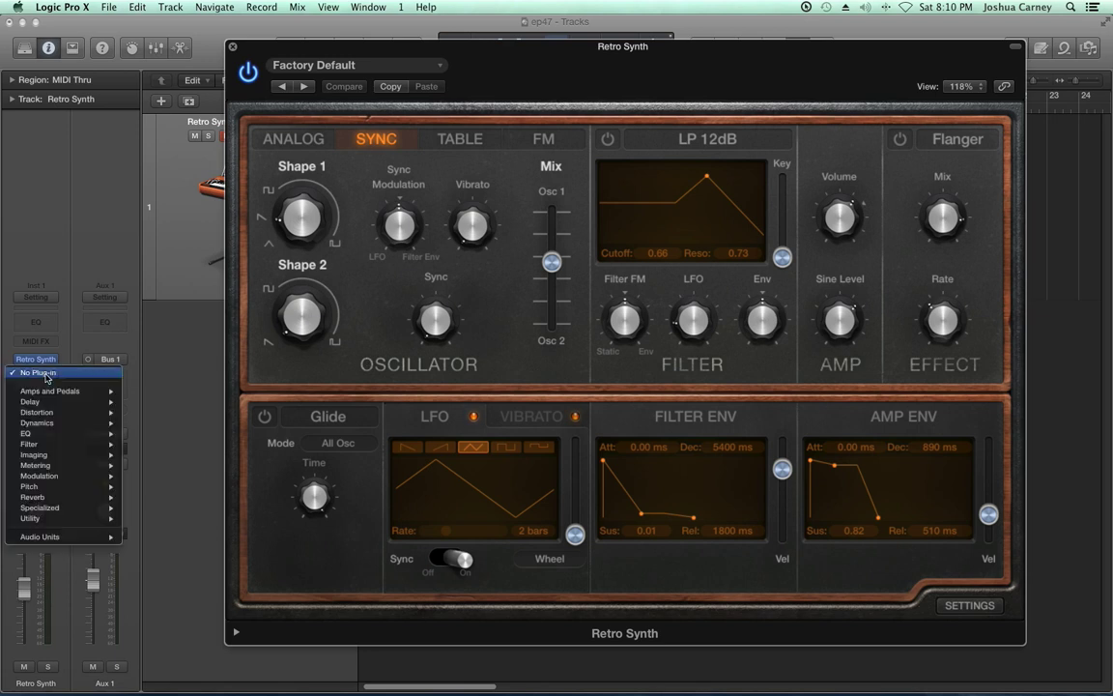
{"action": "mouse_move", "coordinate": [58, 433]}
{"action": "mouse_move", "coordinate": [162, 435]}
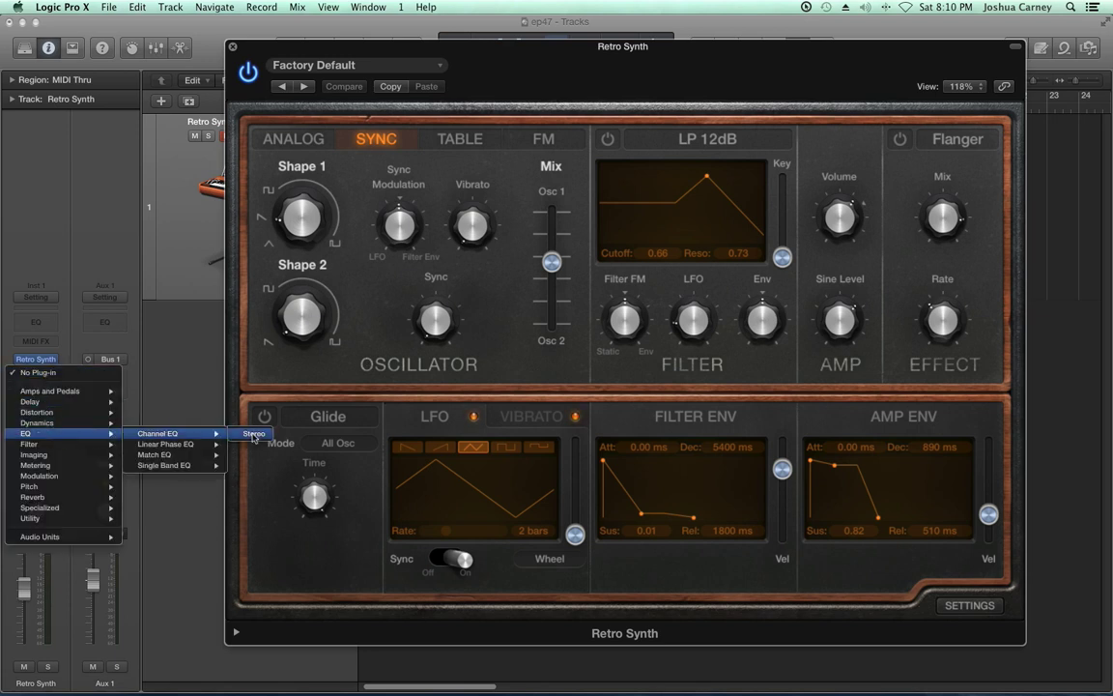
{"action": "left_click", "coordinate": [250, 434]}
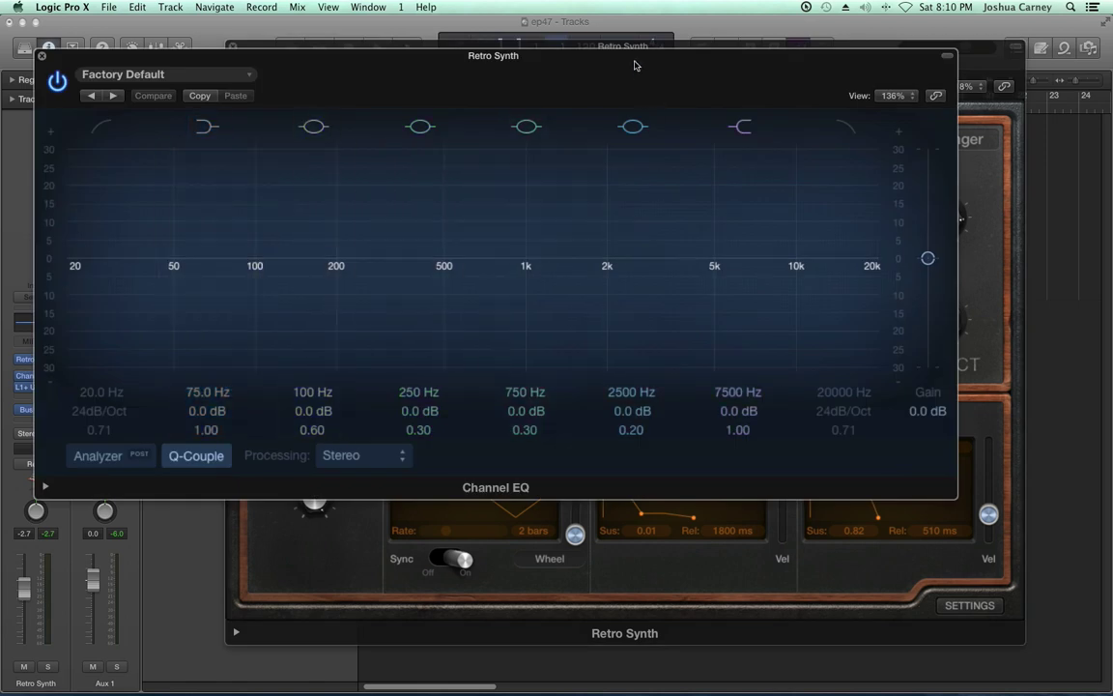
Move the Retro Synth window clear of the Channel EQ and turn on the EQ's Analyzer.
{"action": "left_click_drag", "start_coordinate": [634, 65], "coordinate": [702, 324]}
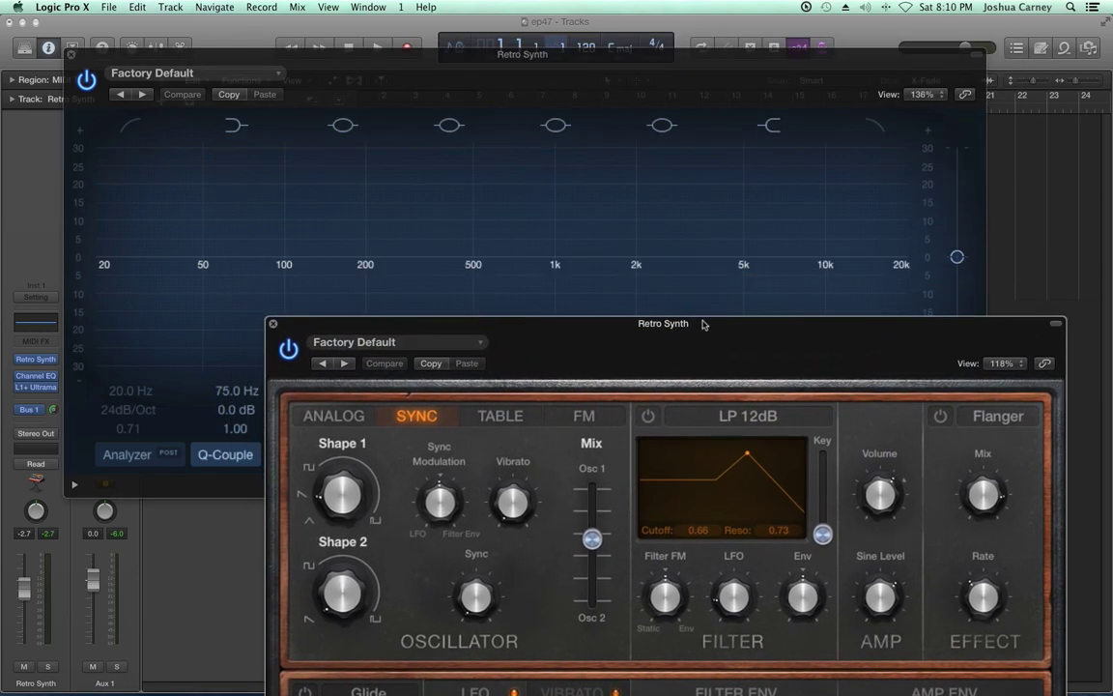
{"action": "left_click", "coordinate": [131, 401]}
{"action": "left_click", "coordinate": [126, 454]}
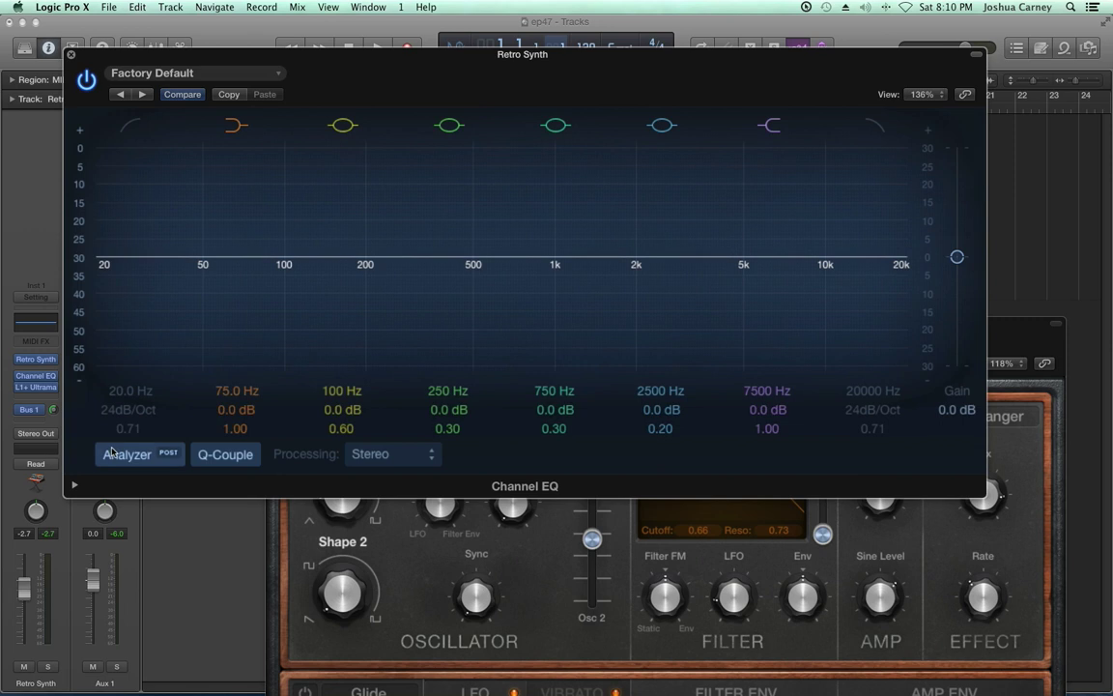
Rearrange the Channel EQ and Retro Synth windows so the full analyzer and the Sync knob are both visible.
{"action": "left_click", "coordinate": [474, 603]}
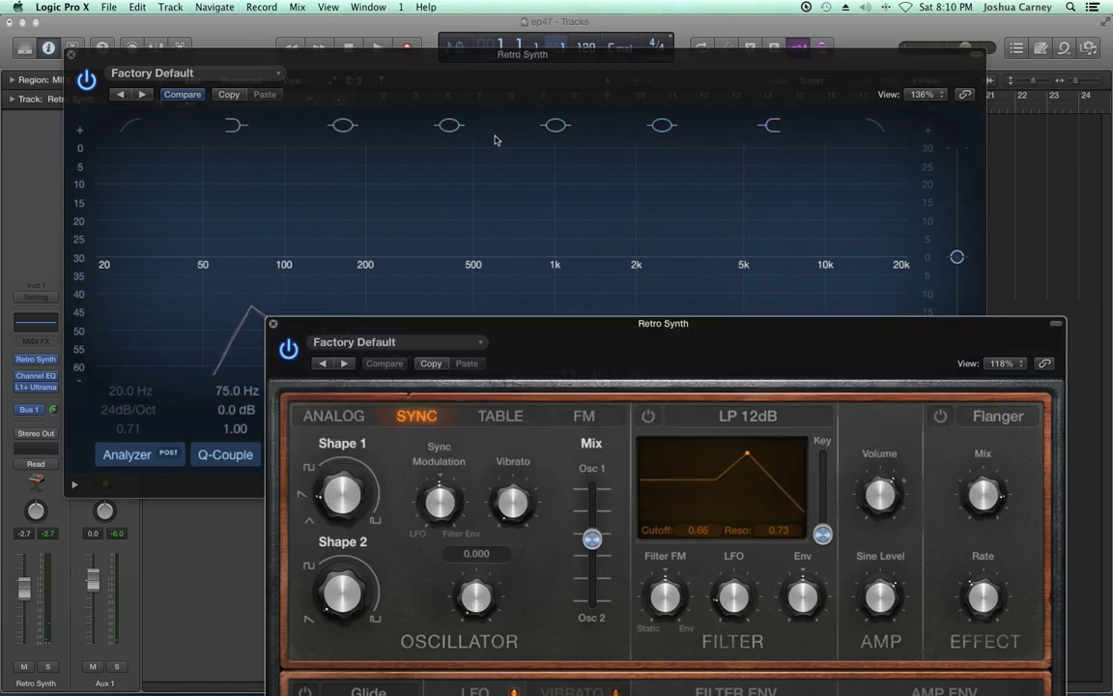
{"action": "left_click_drag", "start_coordinate": [496, 52], "coordinate": [550, 6]}
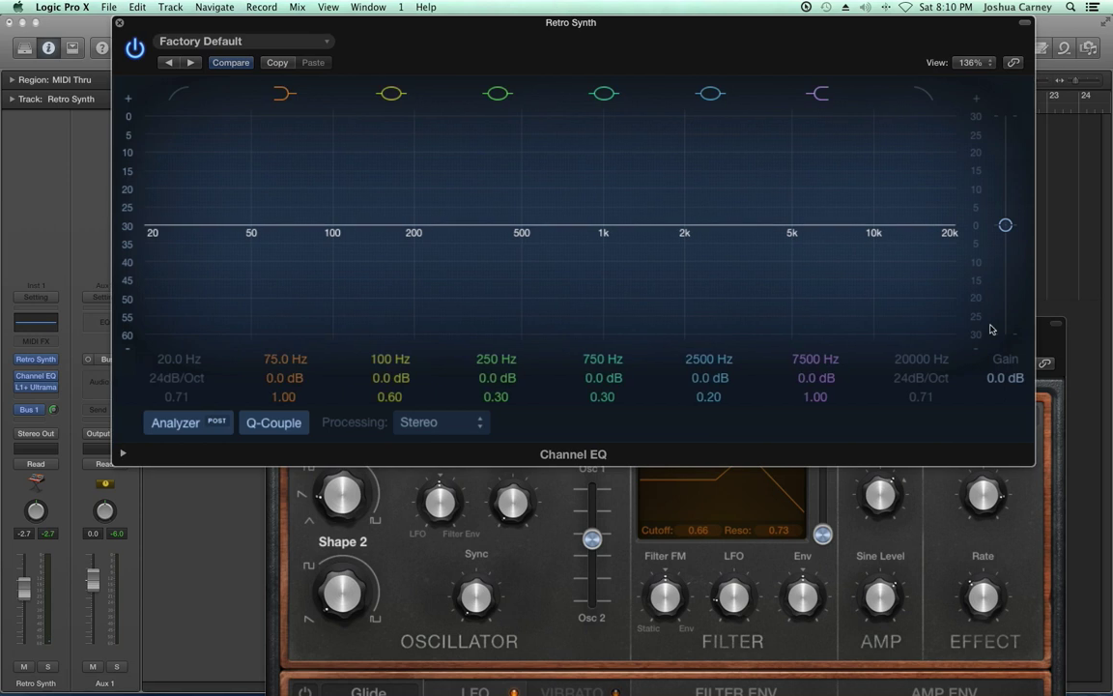
{"action": "left_click_drag", "start_coordinate": [1044, 339], "coordinate": [1036, 464]}
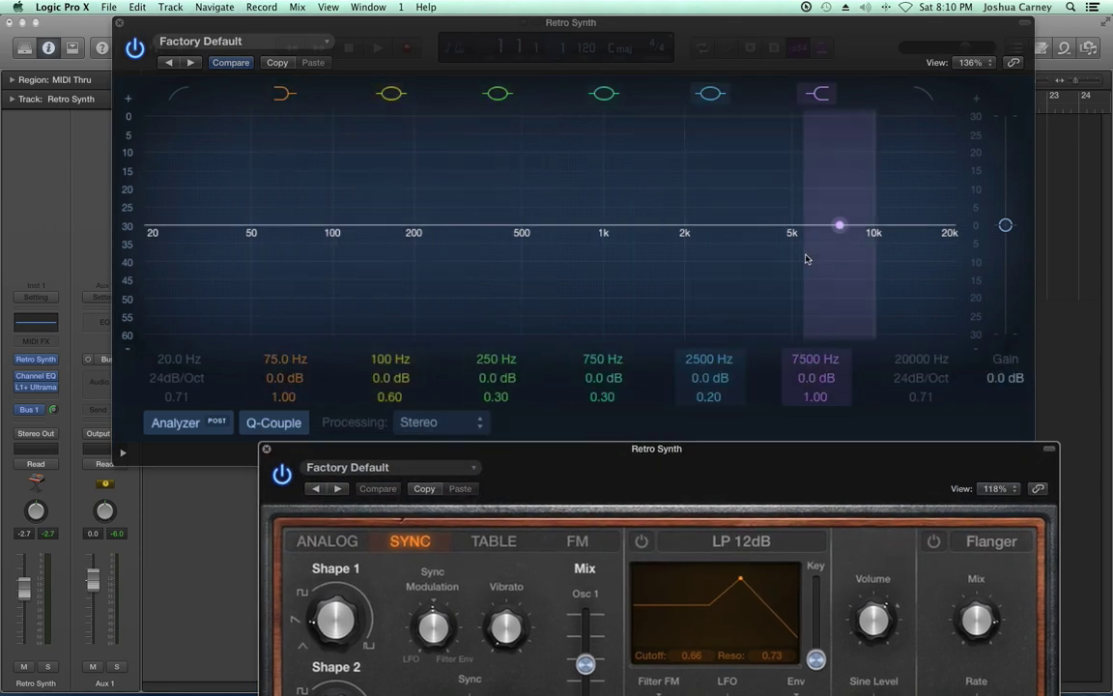
{"action": "left_click_drag", "start_coordinate": [541, 458], "coordinate": [1112, 326]}
{"action": "left_click_drag", "start_coordinate": [782, 28], "coordinate": [672, 29]}
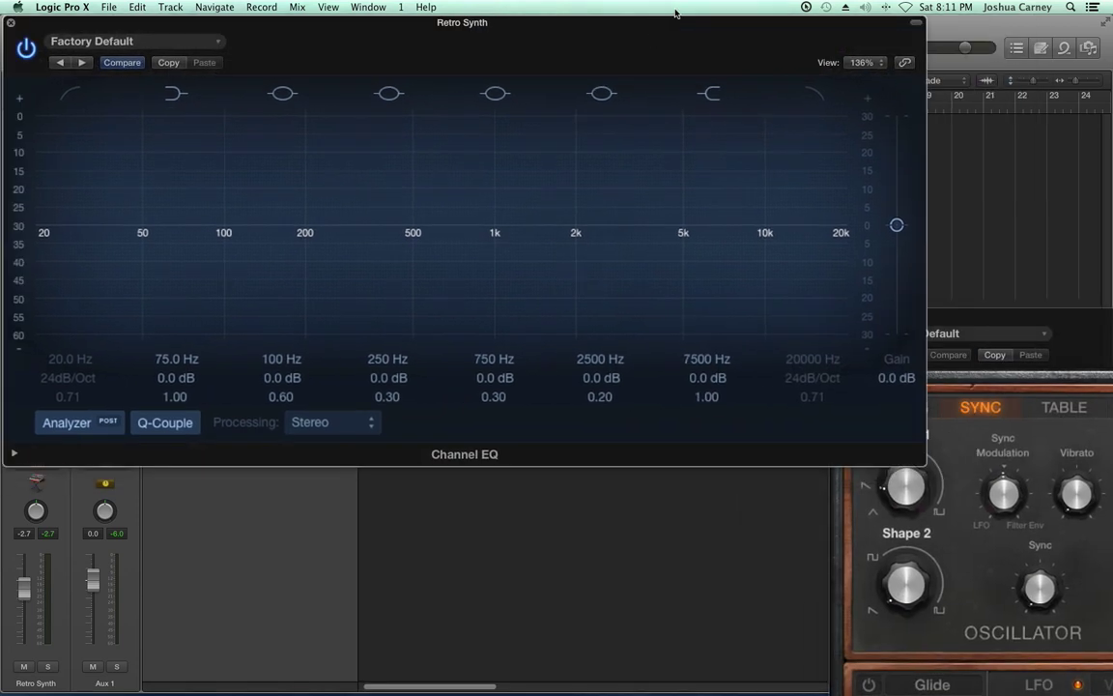
Raise the Sync amount to 0.906 and reposition the Retro Synth window so its oscillator, filter and envelope sections are all visible.
{"action": "mouse_move", "coordinate": [1039, 592]}
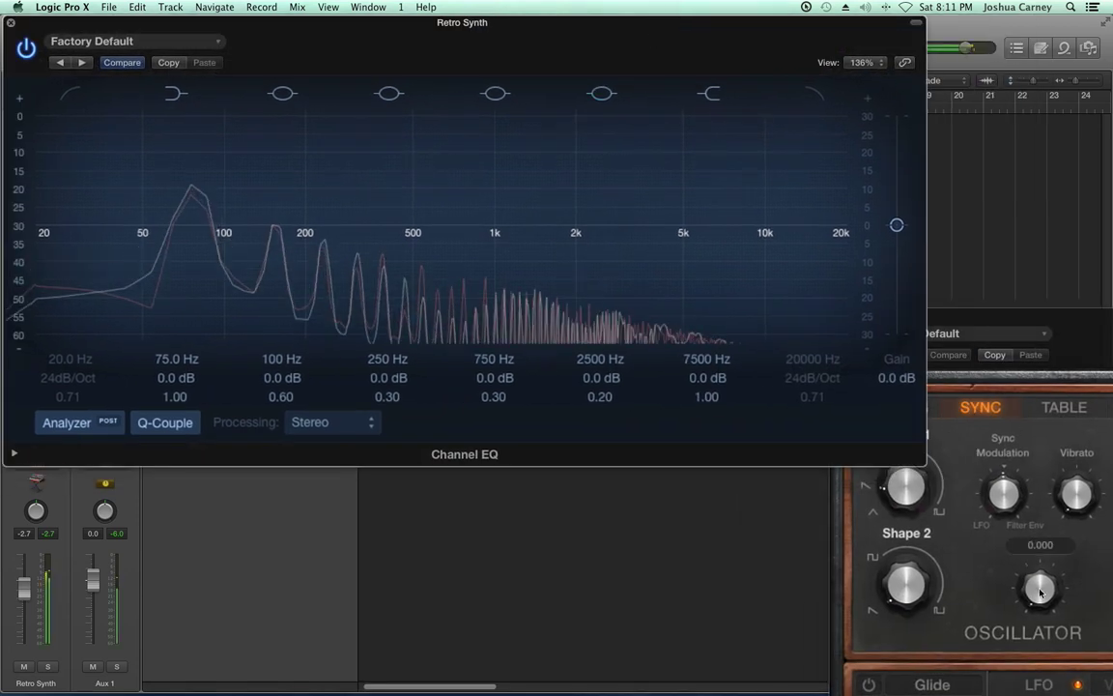
{"action": "left_click_drag", "start_coordinate": [1039, 592], "coordinate": [1038, 495]}
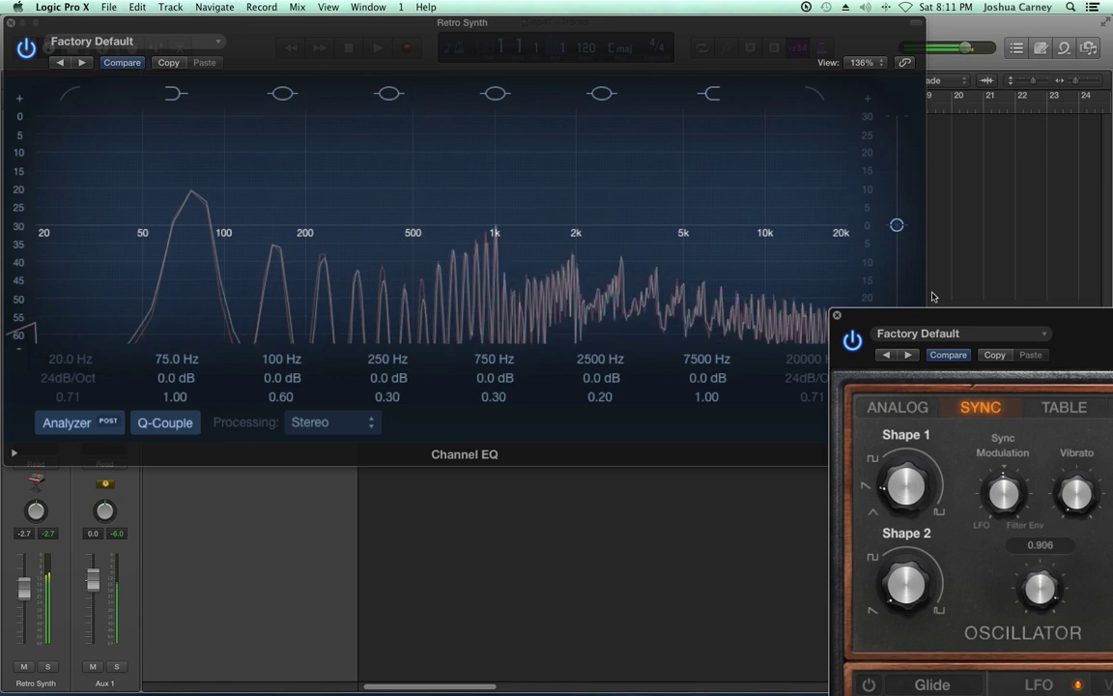
{"action": "left_click_drag", "start_coordinate": [929, 315], "coordinate": [560, 420]}
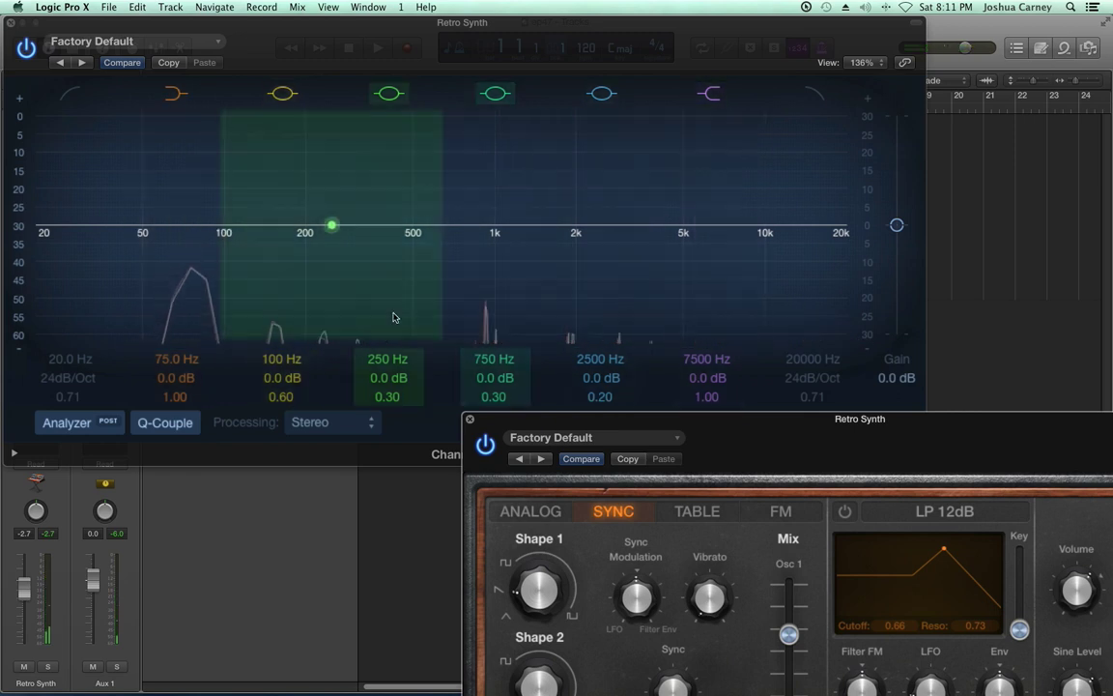
{"action": "left_click_drag", "start_coordinate": [937, 425], "coordinate": [727, 107]}
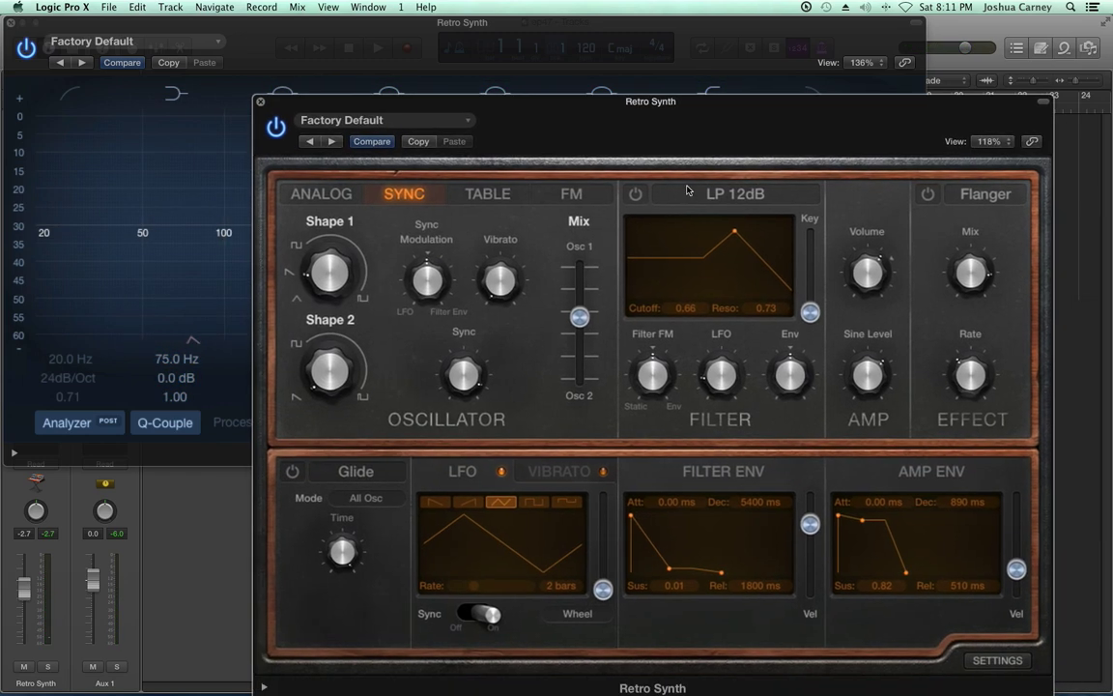
Close the Channel EQ window, move the Retro Synth window fully into view and switch its oscillator to Table.
{"action": "left_click", "coordinate": [336, 379]}
{"action": "left_click", "coordinate": [10, 21]}
{"action": "left_click_drag", "start_coordinate": [461, 100], "coordinate": [451, 32]}
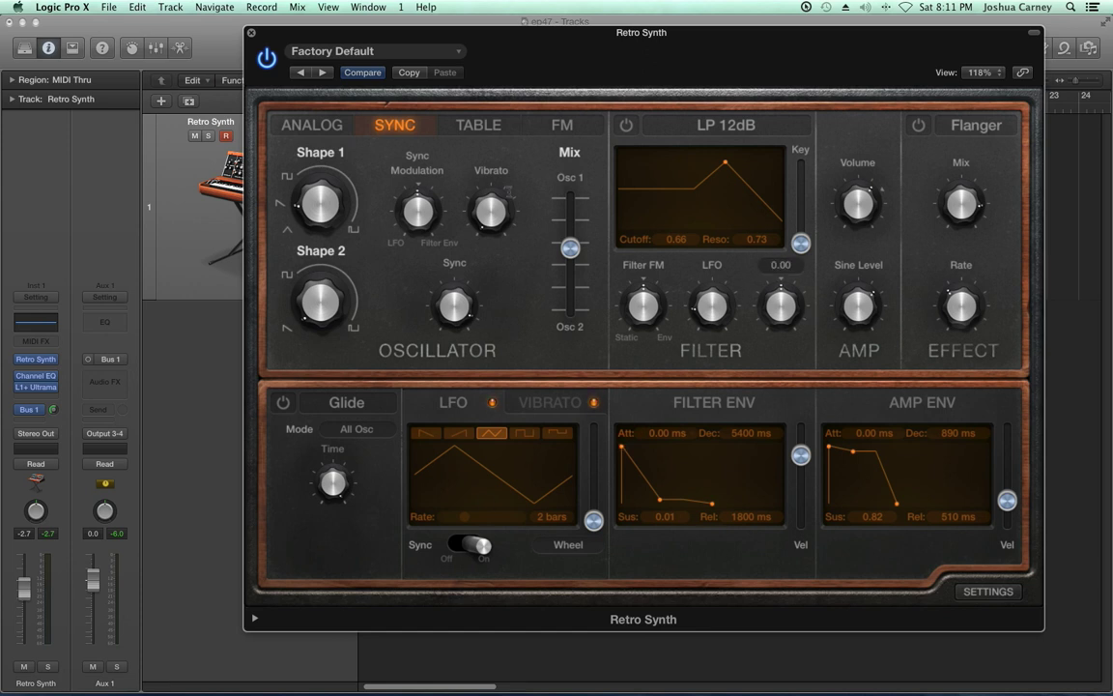
{"action": "left_click", "coordinate": [477, 125]}
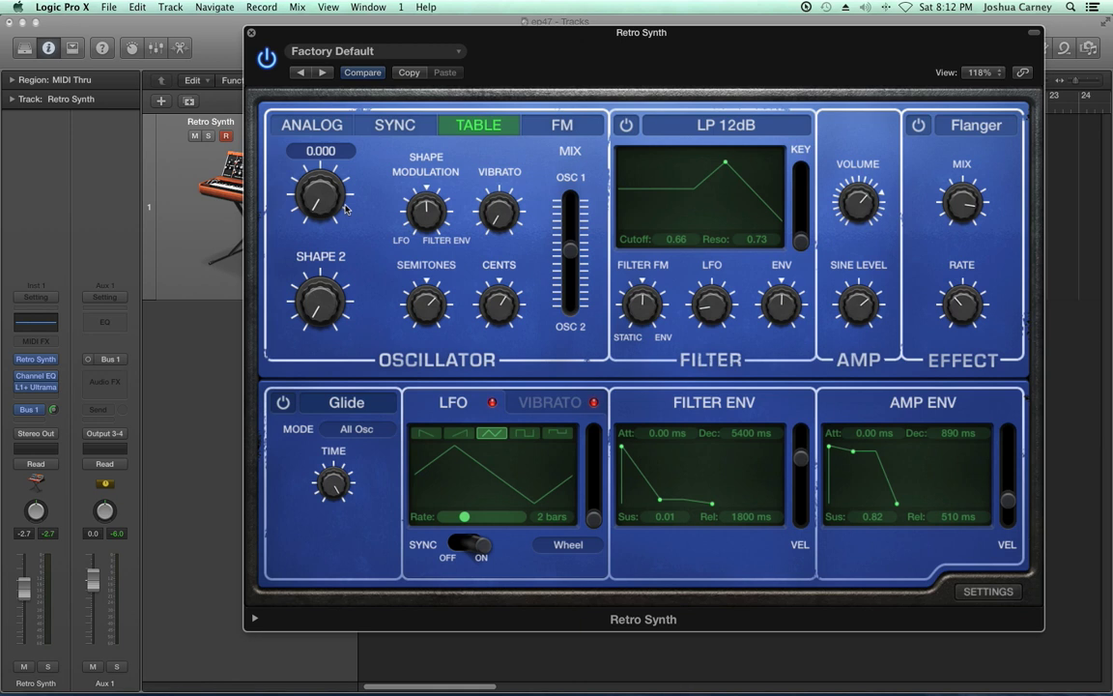
Set the Table oscillator's Mix fully to Osc 1 and raise Shape 1 to 0.591.
{"action": "left_click_drag", "start_coordinate": [570, 249], "coordinate": [571, 175]}
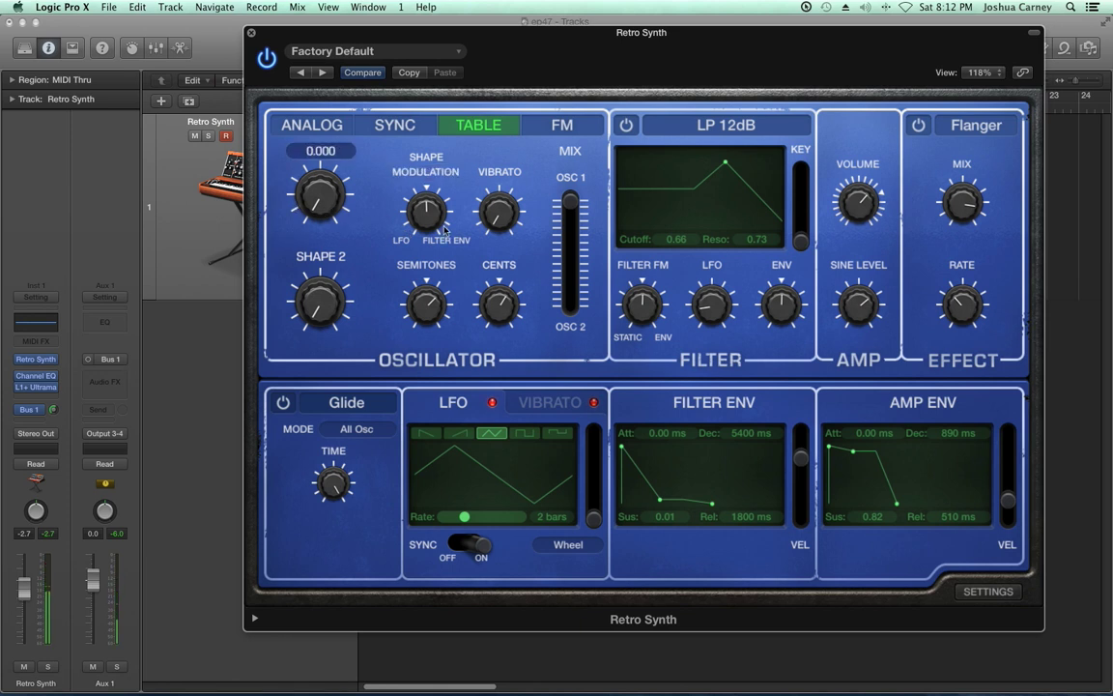
{"action": "mouse_move", "coordinate": [325, 212]}
{"action": "left_click_drag", "start_coordinate": [53, 407], "coordinate": [53, 417]}
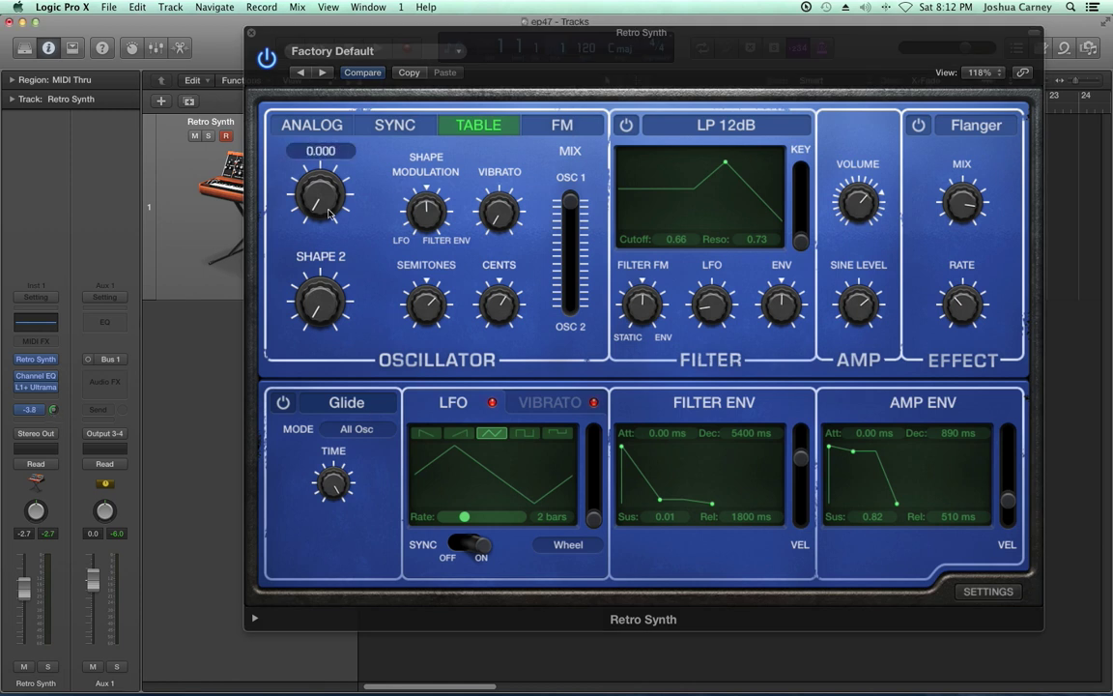
{"action": "left_click_drag", "start_coordinate": [318, 185], "coordinate": [339, 114]}
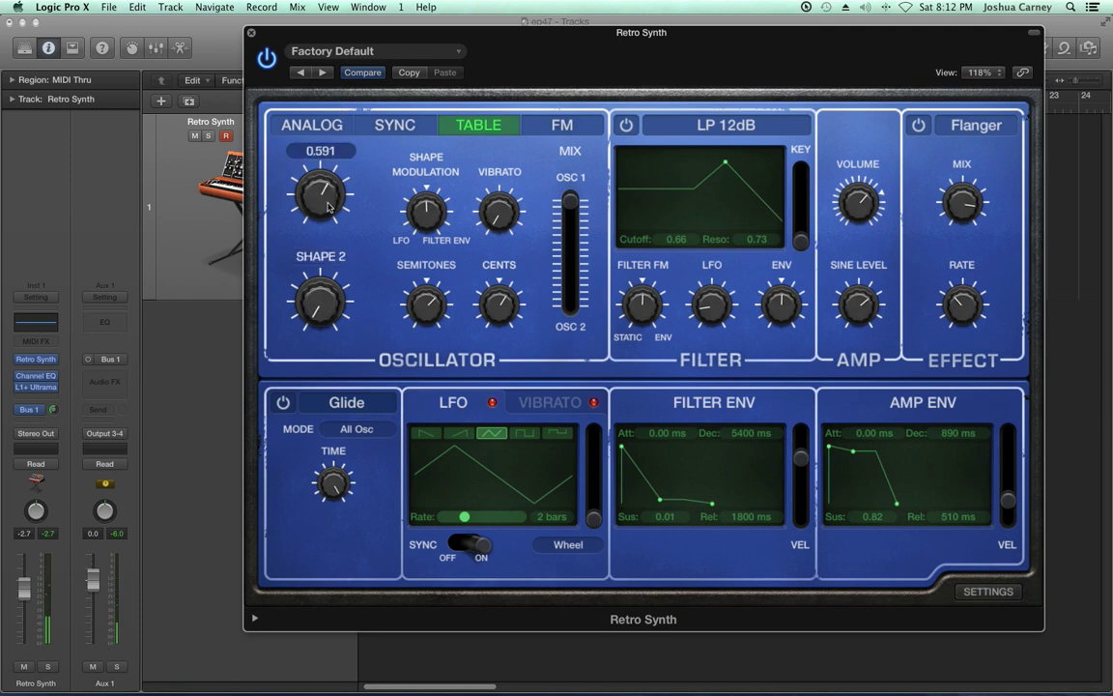
Move the Mix fully to Osc 2, raise Shape 2 to just below its midpoint and return the Mix to about the center.
{"action": "left_click_drag", "start_coordinate": [574, 210], "coordinate": [574, 309]}
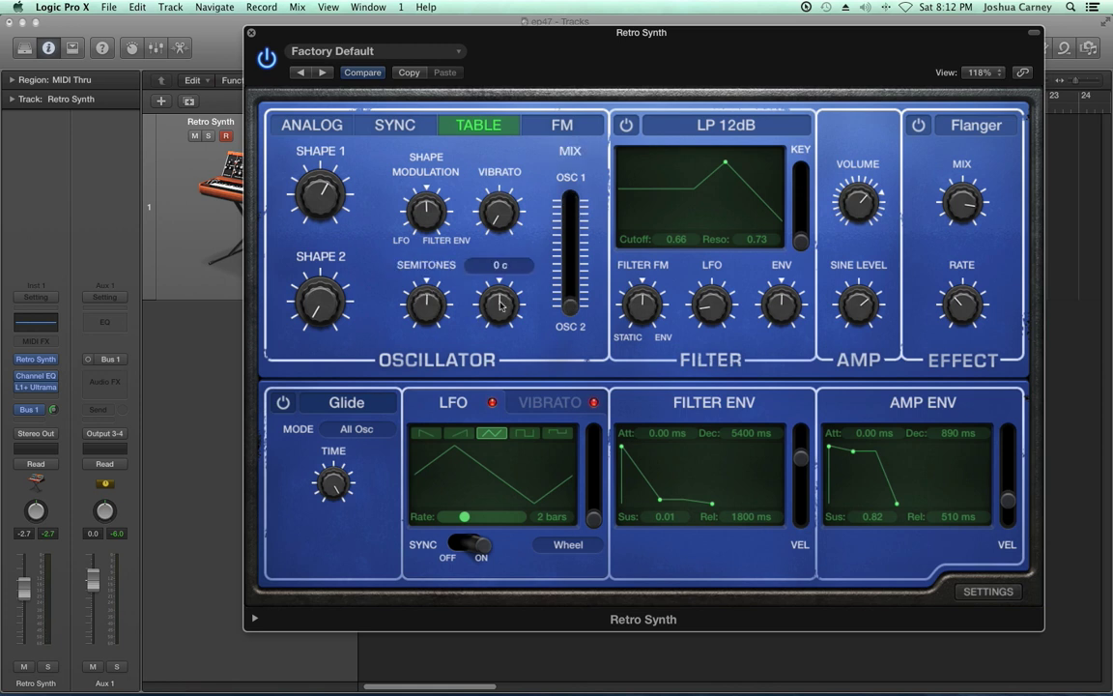
{"action": "left_click_drag", "start_coordinate": [328, 308], "coordinate": [308, 223]}
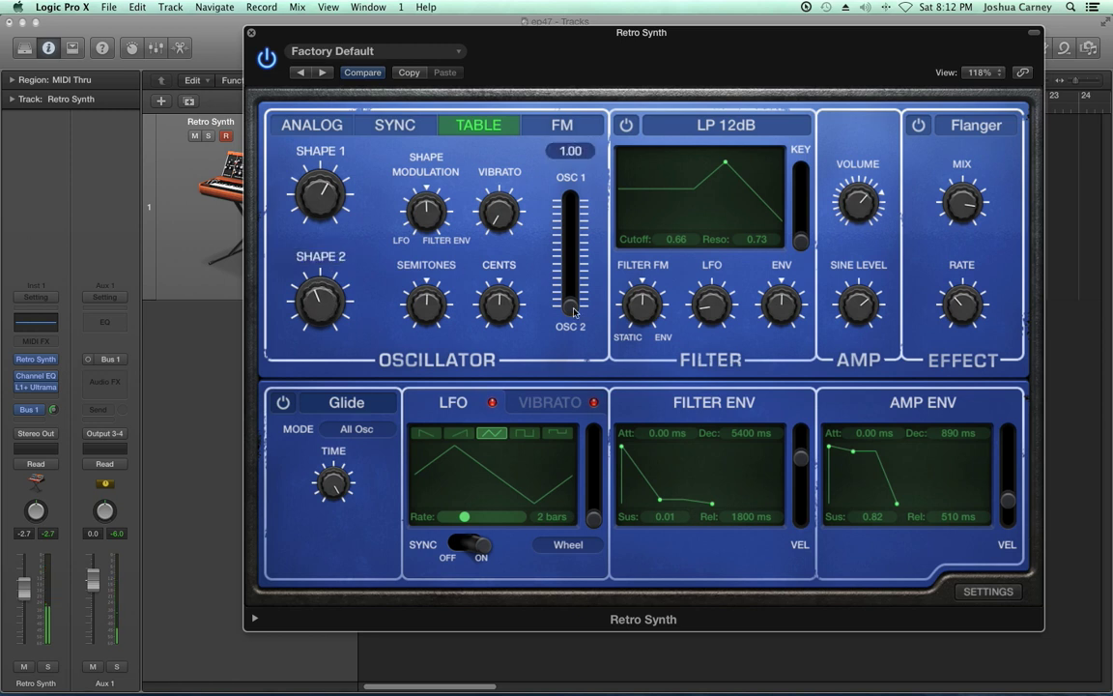
{"action": "left_click_drag", "start_coordinate": [574, 311], "coordinate": [574, 300]}
{"action": "left_click_drag", "start_coordinate": [574, 256], "coordinate": [572, 242]}
Set the amp envelope's attack to 110 ms and release to 1400 ms, and change Voices in the synth's global settings.
{"action": "left_click_drag", "start_coordinate": [829, 447], "coordinate": [843, 447]}
{"action": "left_click_drag", "start_coordinate": [896, 503], "coordinate": [914, 507]}
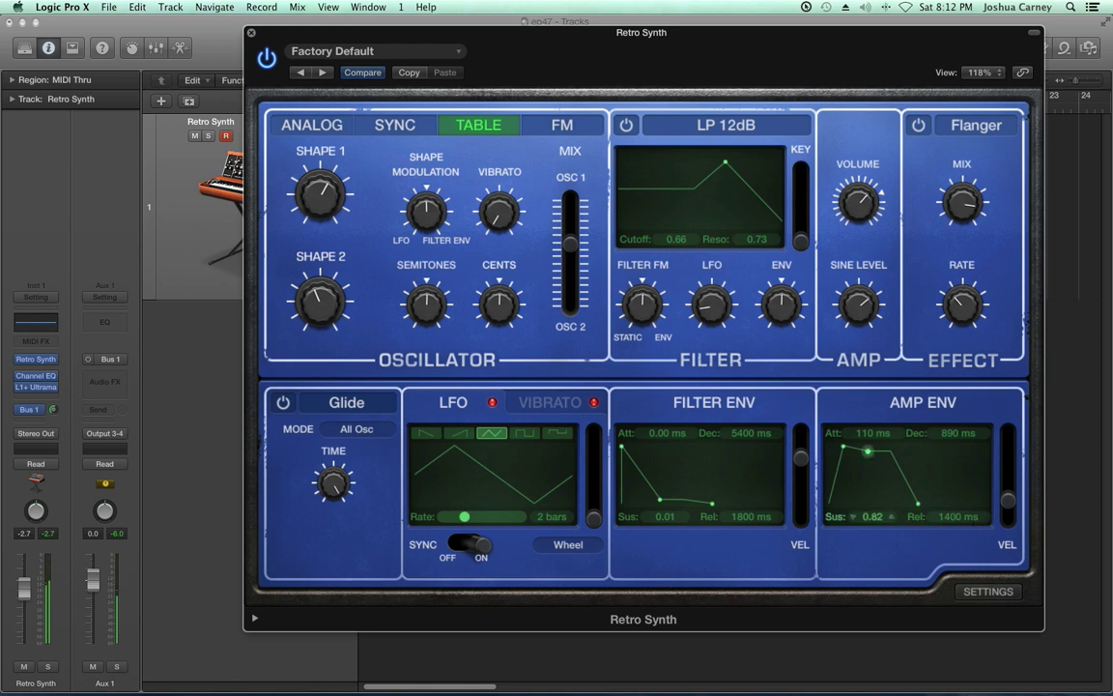
{"action": "left_click", "coordinate": [989, 591]}
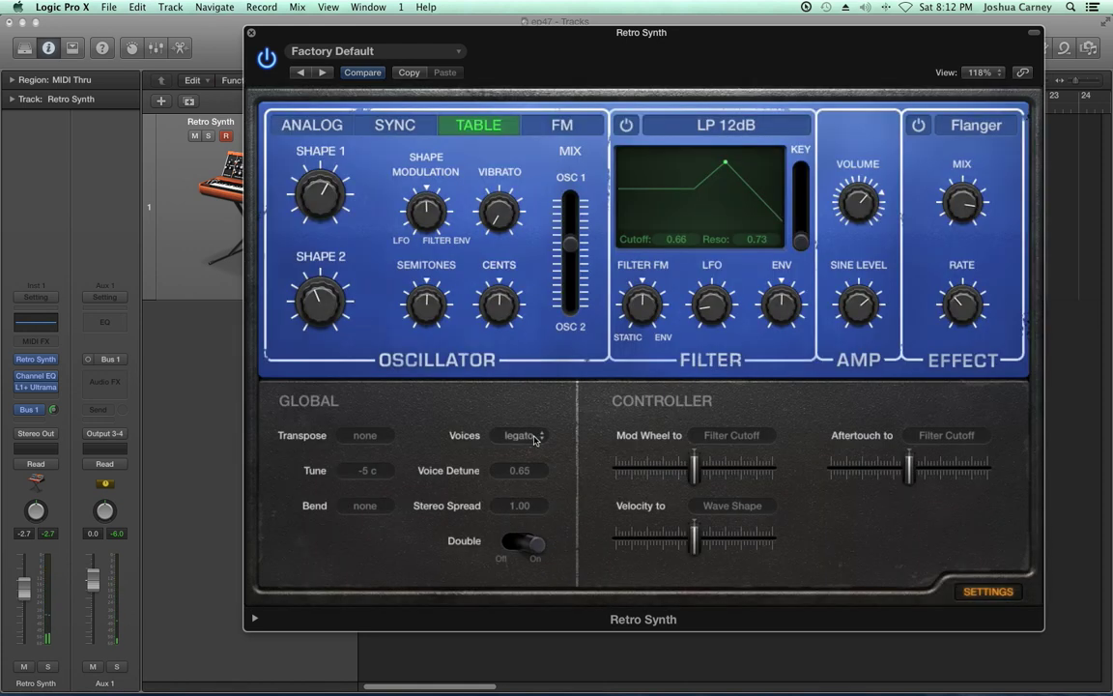
{"action": "left_click", "coordinate": [519, 434]}
{"action": "left_click", "coordinate": [807, 618]}
{"action": "left_click", "coordinate": [975, 593]}
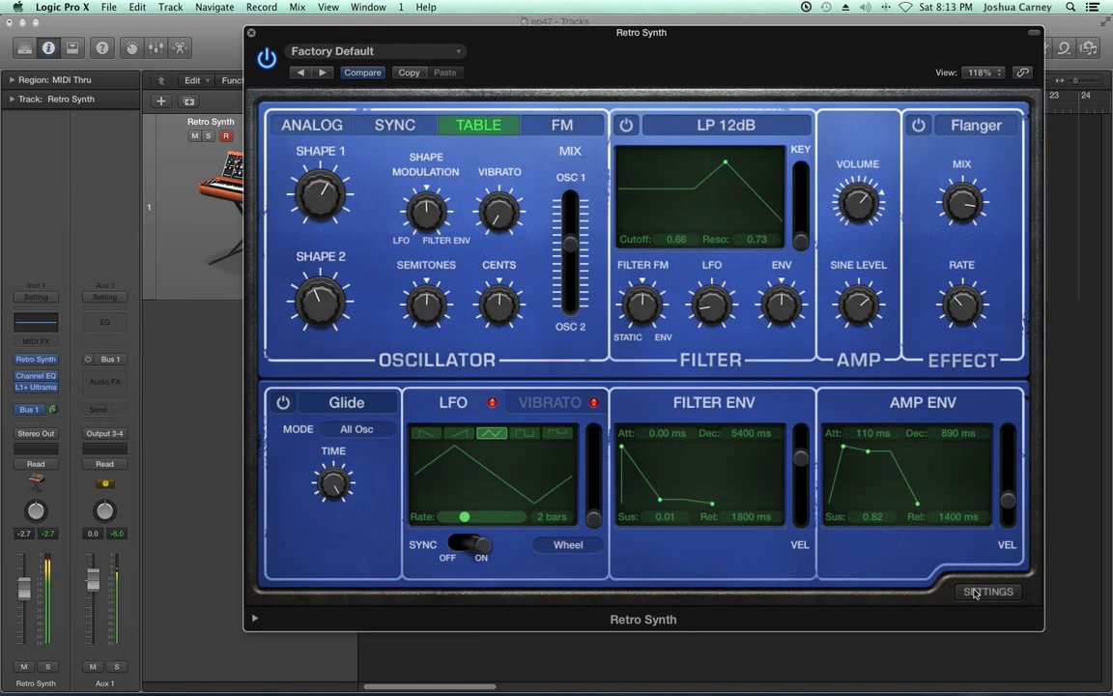
Adjust the Retro Synth channel's Bus 1 send, lower Shape 2 slightly and set Shape 1 to 0.560.
{"action": "left_click", "coordinate": [54, 410]}
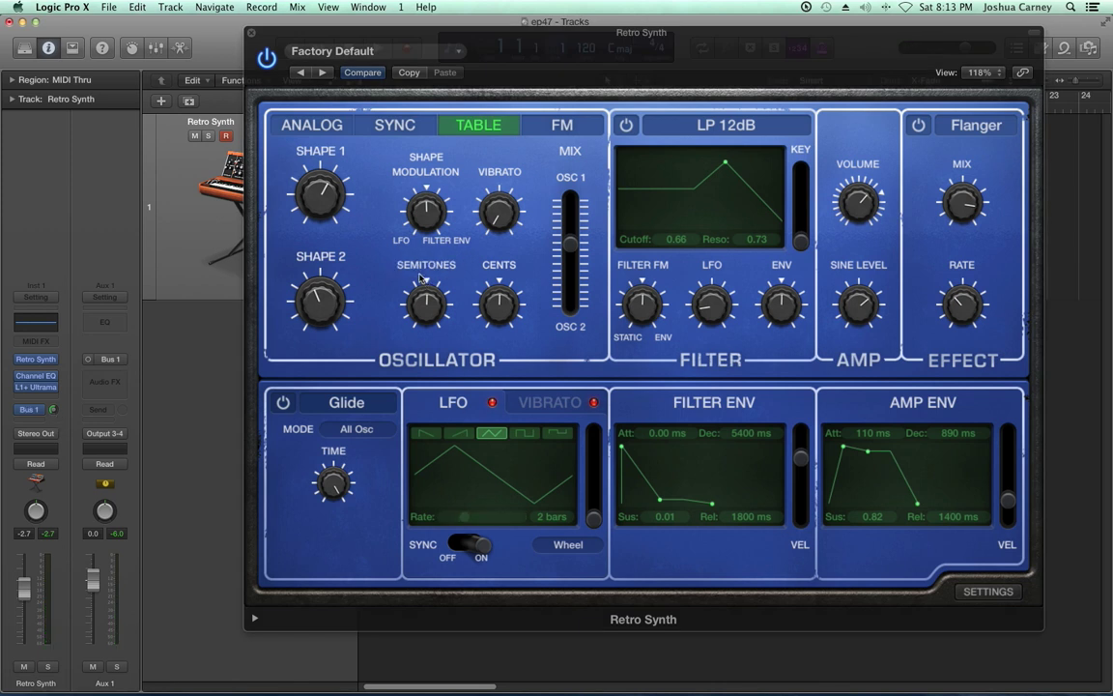
{"action": "left_click", "coordinate": [337, 307]}
{"action": "left_click_drag", "start_coordinate": [297, 278], "coordinate": [294, 281]}
{"action": "left_click_drag", "start_coordinate": [296, 196], "coordinate": [316, 204]}
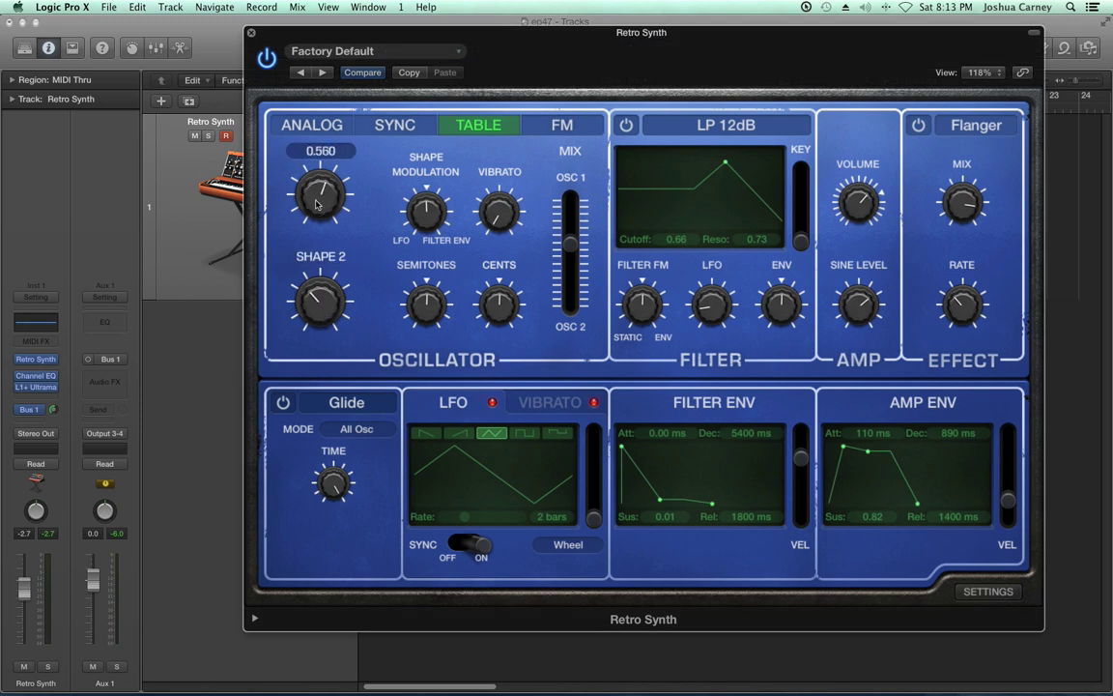
Nudge Shape Modulation to -0.012 and raise Shape 1 somewhat further above its midpoint.
{"action": "left_click", "coordinate": [422, 208]}
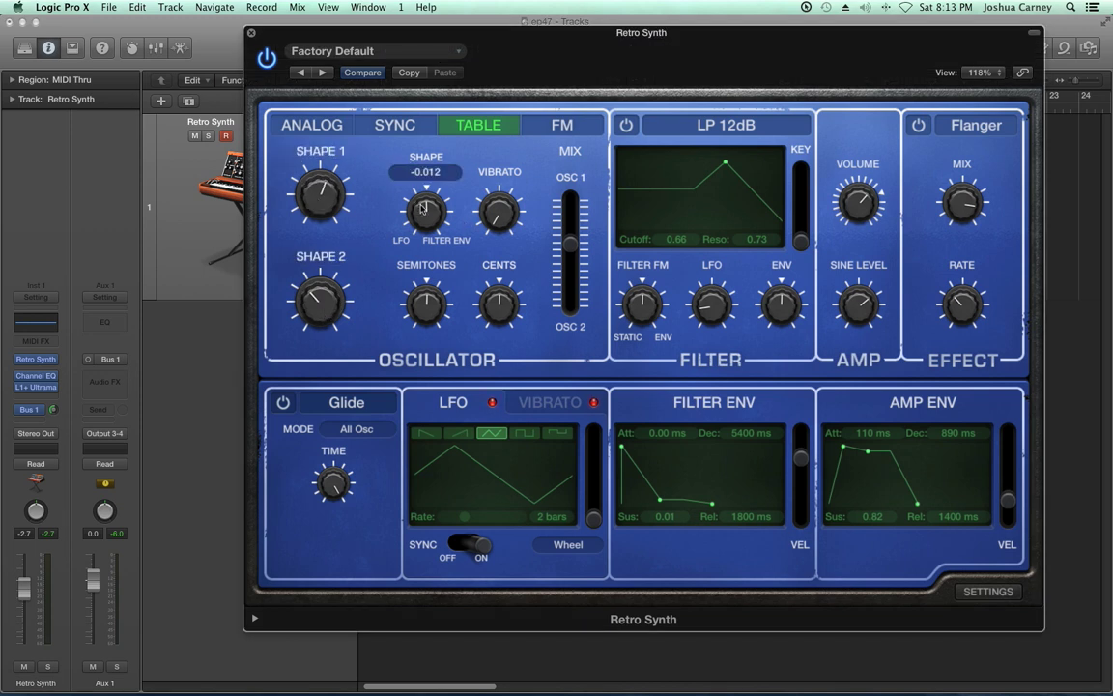
{"action": "left_click", "coordinate": [433, 219]}
{"action": "left_click", "coordinate": [325, 191]}
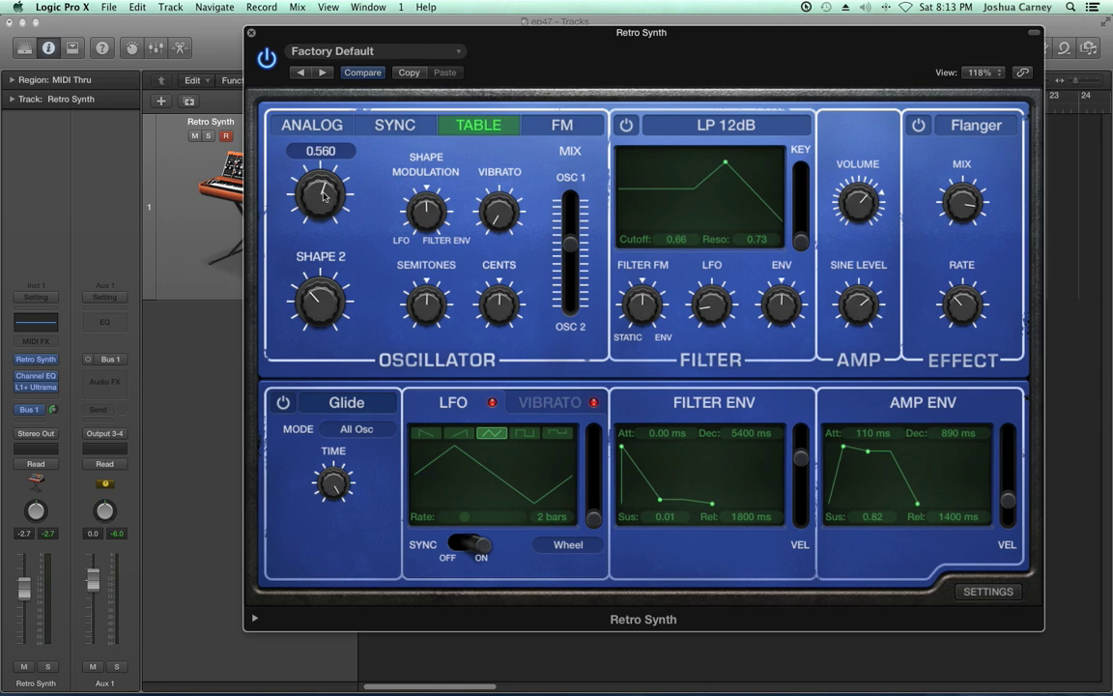
{"action": "left_click", "coordinate": [419, 232]}
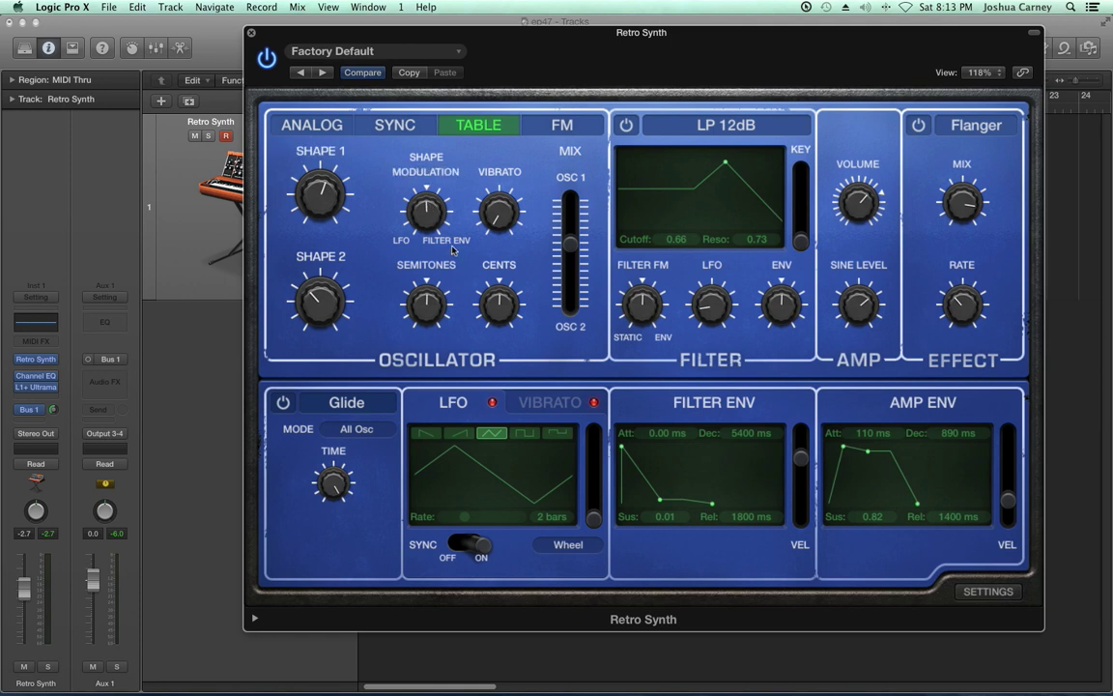
{"action": "left_click_drag", "start_coordinate": [336, 212], "coordinate": [287, 174]}
{"action": "left_click", "coordinate": [437, 224]}
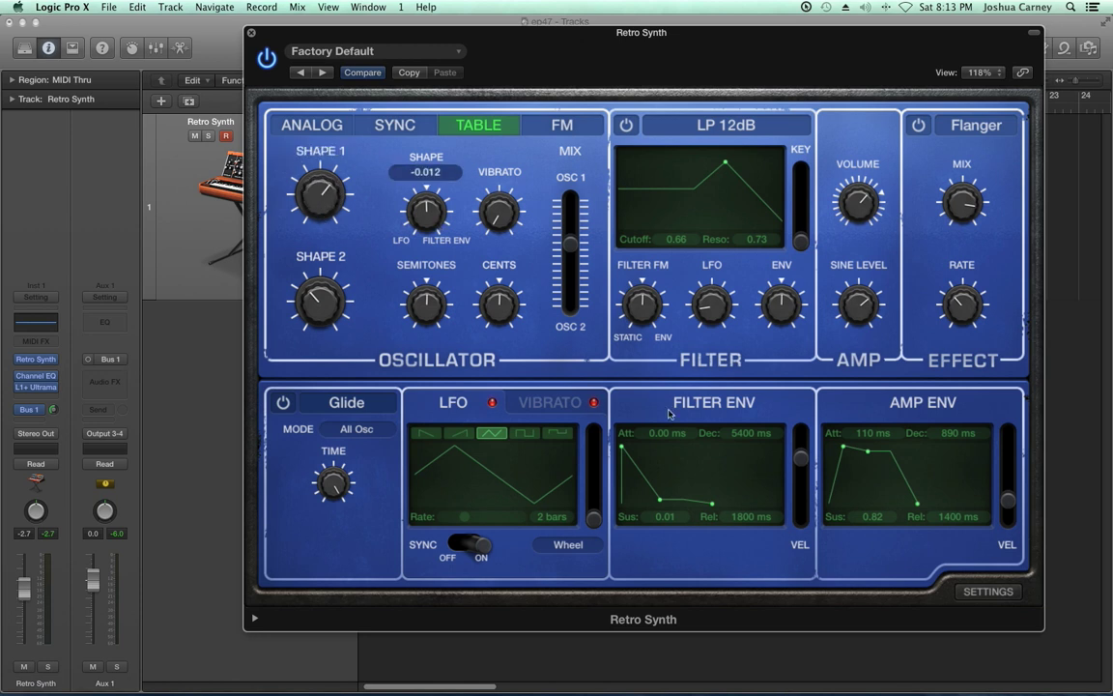
Turn Shape Modulation well toward LFO, set the synced LFO rate to 1/4 and lower Shape 1 to just below its midpoint.
{"action": "left_click_drag", "start_coordinate": [426, 210], "coordinate": [426, 243]}
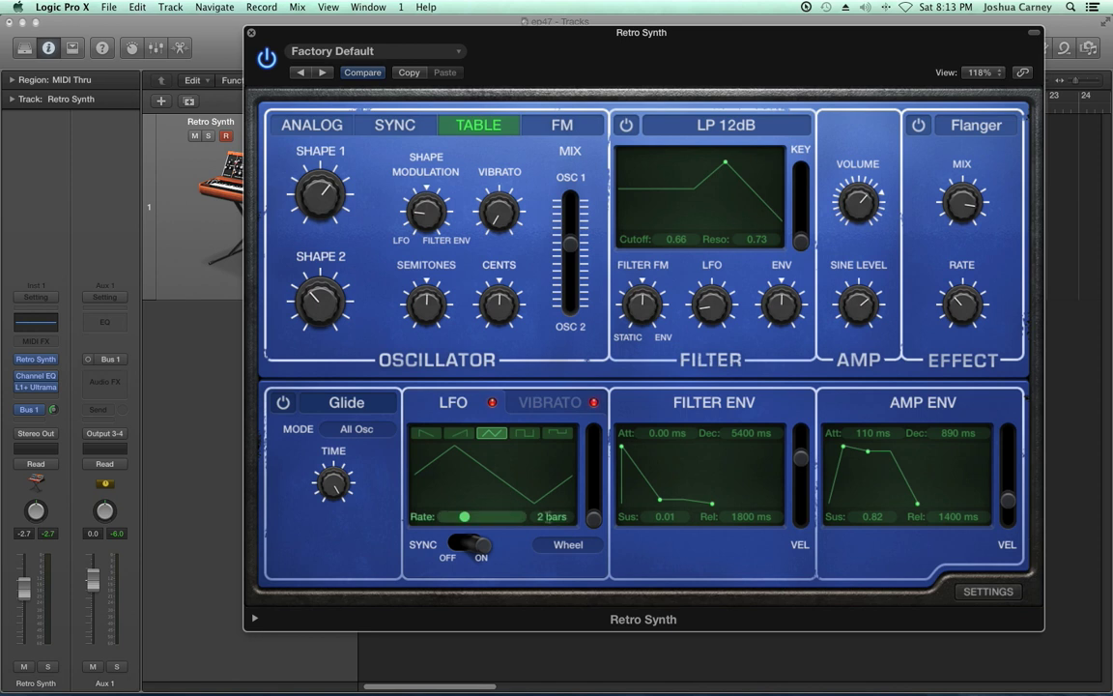
{"action": "left_click_drag", "start_coordinate": [468, 520], "coordinate": [484, 521]}
{"action": "left_click_drag", "start_coordinate": [351, 203], "coordinate": [343, 224]}
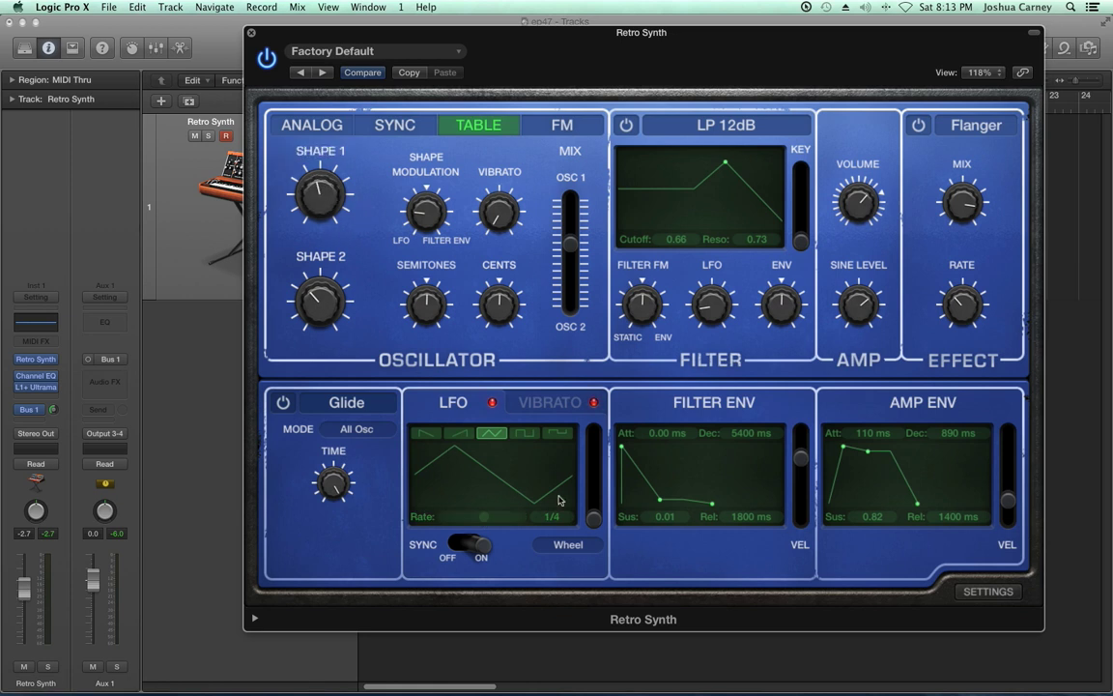
Center Shape 1, ease Shape Modulation back slightly toward LFO, and favor Osc 2 in the Mix with a raised Shape 2.
{"action": "left_click_drag", "start_coordinate": [278, 187], "coordinate": [335, 206]}
{"action": "mouse_move", "coordinate": [423, 209]}
{"action": "left_mouse_down"}
{"action": "mouse_move", "coordinate": [430, 196]}
{"action": "mouse_move", "coordinate": [428, 277]}
{"action": "mouse_move", "coordinate": [428, 213]}
{"action": "left_mouse_up"}
{"action": "left_click_drag", "start_coordinate": [570, 242], "coordinate": [573, 280]}
{"action": "left_click_drag", "start_coordinate": [325, 289], "coordinate": [302, 317]}
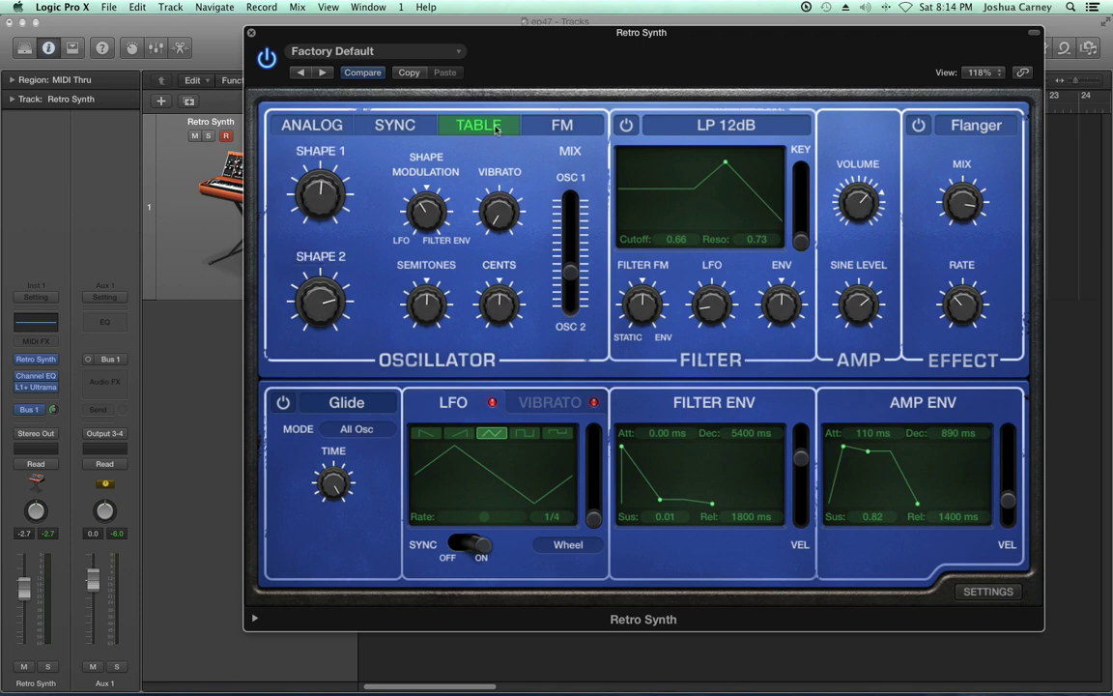
Compare the Analog oscillator's shape controls with Table, returning to Table to sweep Shape 1 with the Mix fully on Osc 1.
{"action": "left_click", "coordinate": [311, 125]}
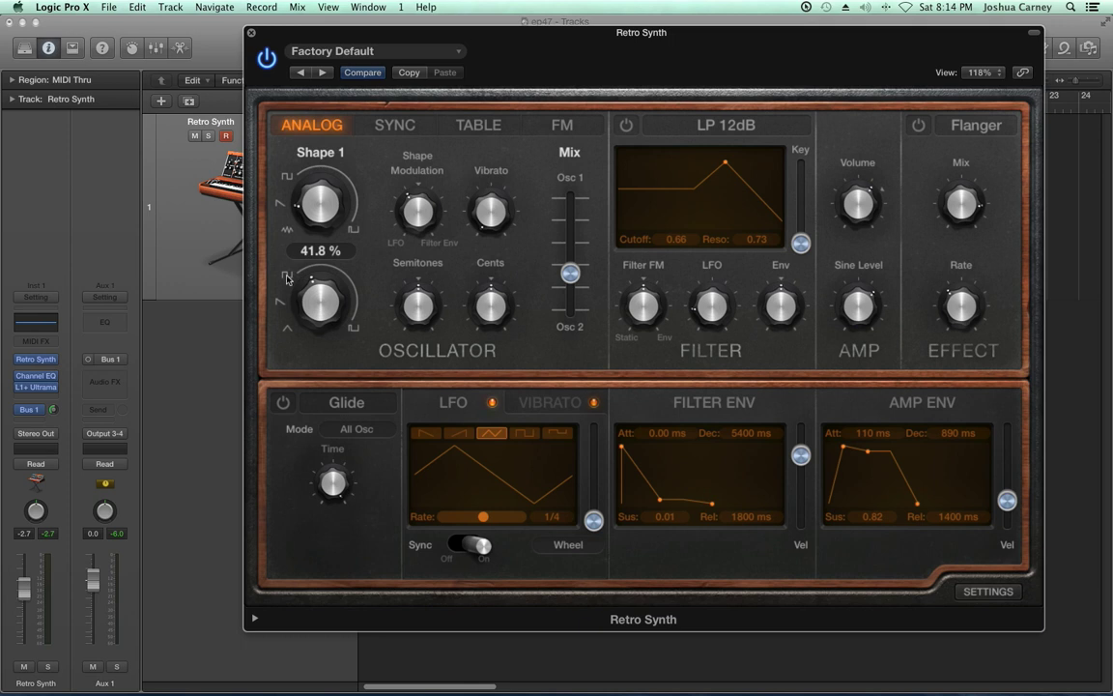
{"action": "left_click", "coordinate": [474, 124]}
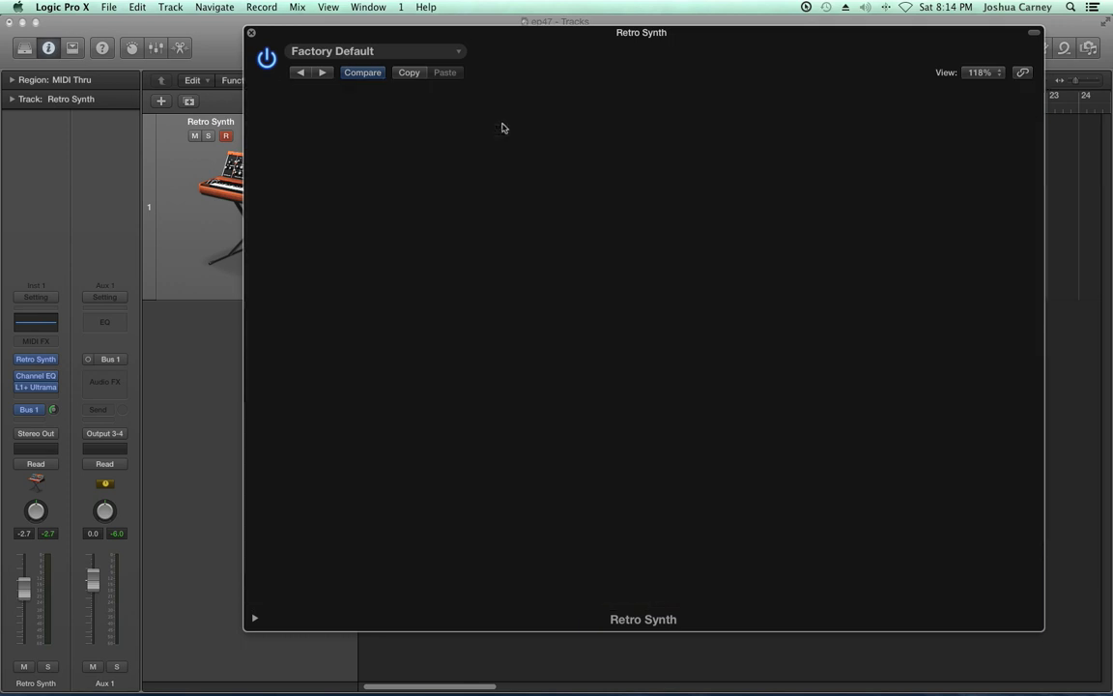
{"action": "left_click_drag", "start_coordinate": [315, 218], "coordinate": [319, 252]}
{"action": "left_click_drag", "start_coordinate": [329, 198], "coordinate": [347, 81]}
{"action": "left_click_drag", "start_coordinate": [315, 185], "coordinate": [315, 184]}
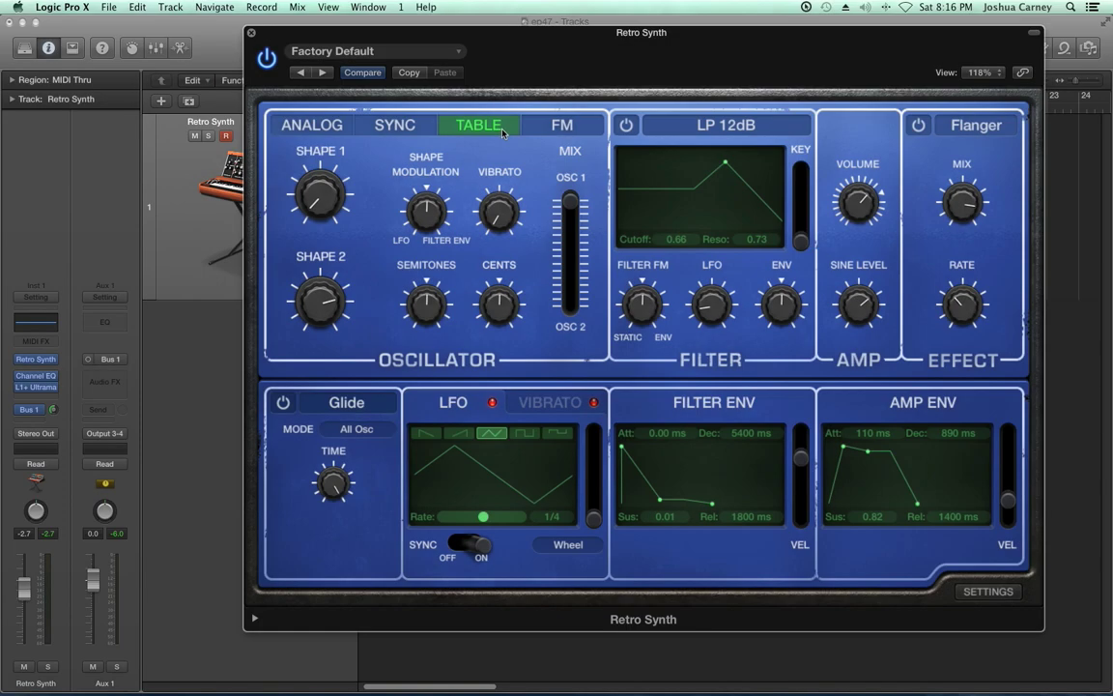
Switch the oscillator to FM, sweep the Mix from Carrier to Modulator and leave it at about the midpoint.
{"action": "left_click", "coordinate": [556, 130]}
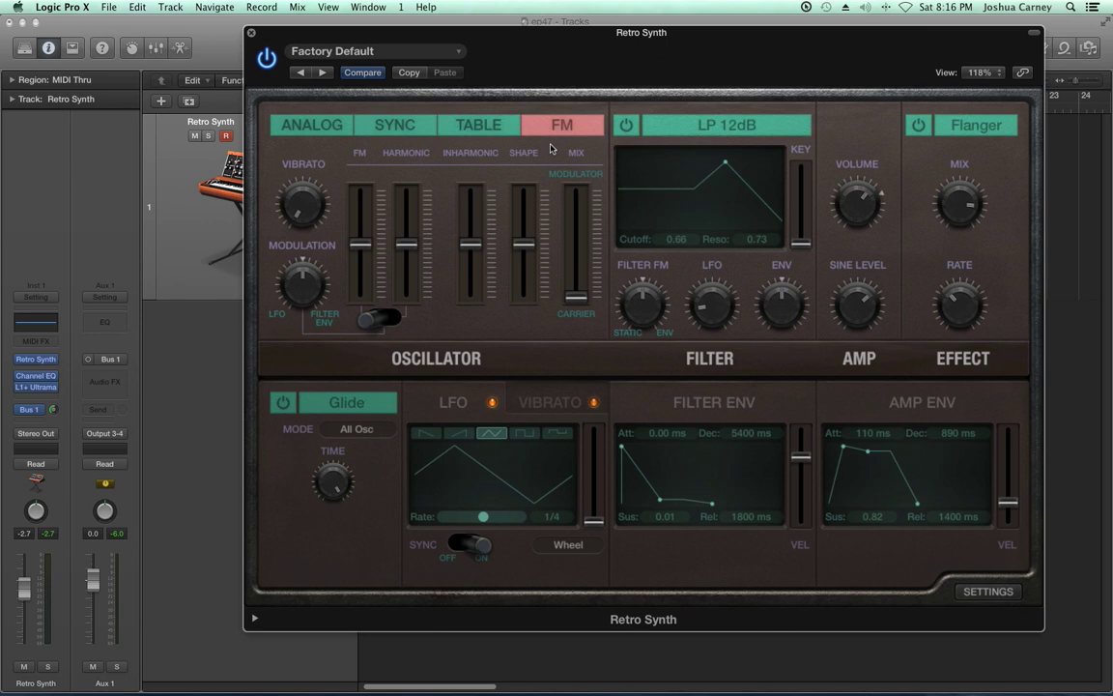
{"action": "mouse_move", "coordinate": [555, 154]}
{"action": "mouse_move", "coordinate": [582, 301]}
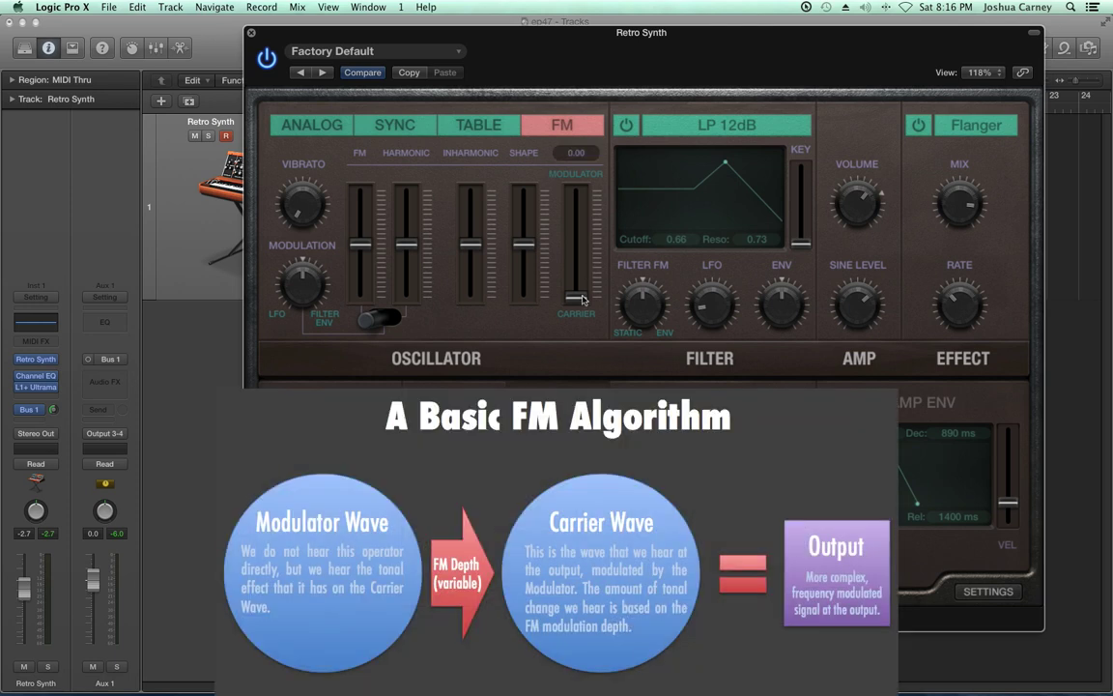
{"action": "left_click_drag", "start_coordinate": [582, 300], "coordinate": [599, 183]}
{"action": "mouse_move", "coordinate": [589, 192]}
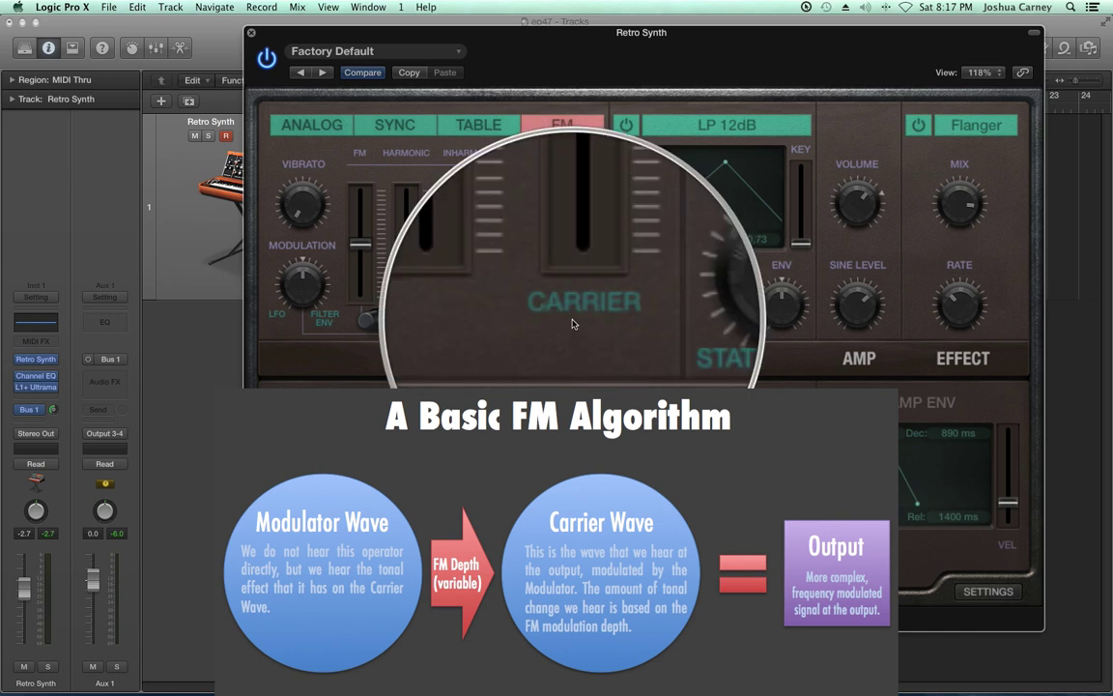
{"action": "left_click_drag", "start_coordinate": [575, 193], "coordinate": [577, 249]}
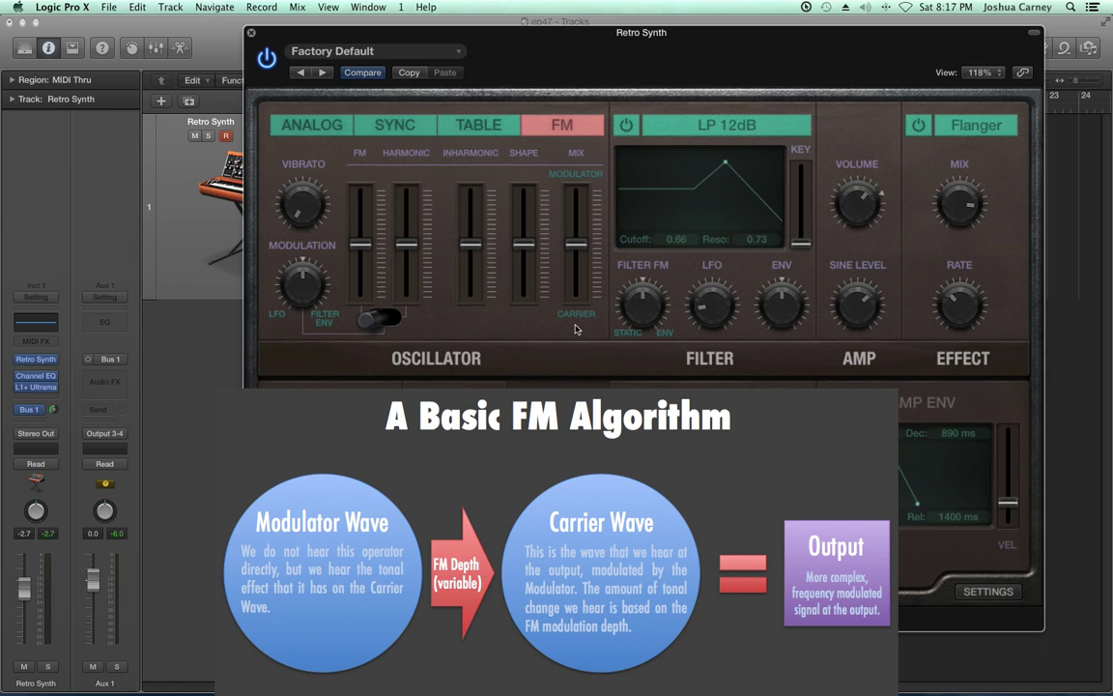
Lower the FM, Harmonic, Inharmonic and Shape sliders to their minimum and set the Mix fully to Modulator at 1.00.
{"action": "mouse_move", "coordinate": [392, 246]}
{"action": "left_click_drag", "start_coordinate": [354, 247], "coordinate": [412, 319]}
{"action": "left_click_drag", "start_coordinate": [483, 273], "coordinate": [479, 323]}
{"action": "left_click_drag", "start_coordinate": [522, 243], "coordinate": [522, 300]}
{"action": "mouse_move", "coordinate": [579, 246]}
{"action": "left_click_drag", "start_coordinate": [579, 245], "coordinate": [579, 186]}
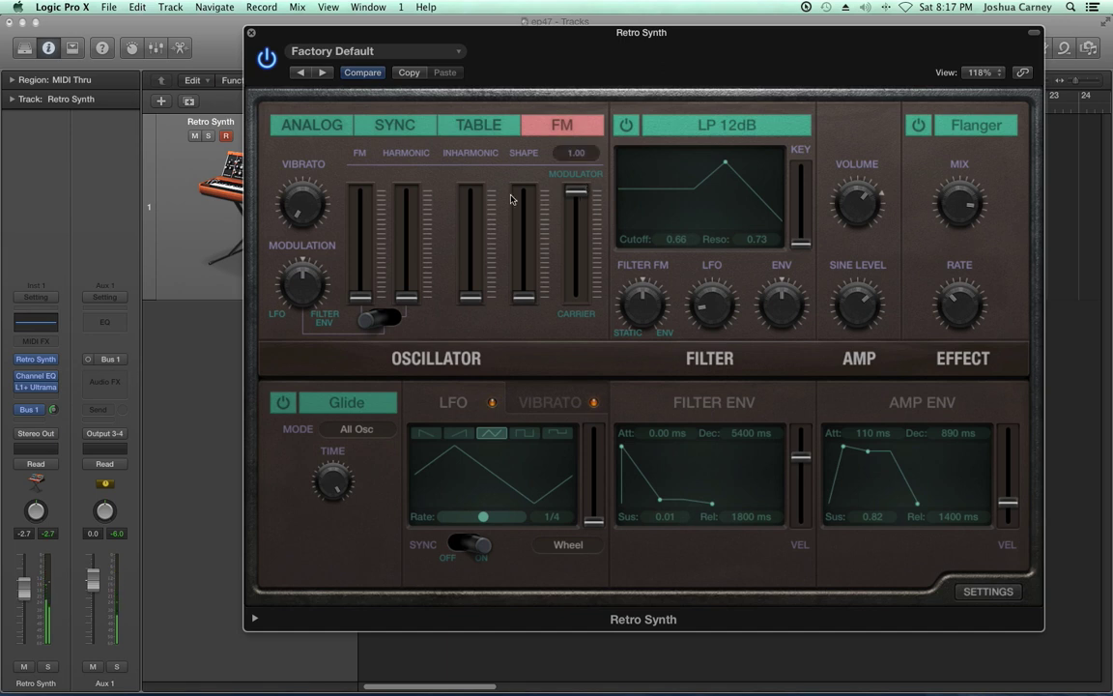
Compare the operators by moving the Mix down to Carrier at 0.00 and back up fully to Modulator.
{"action": "mouse_move", "coordinate": [575, 192]}
{"action": "left_click_drag", "start_coordinate": [575, 192], "coordinate": [575, 295]}
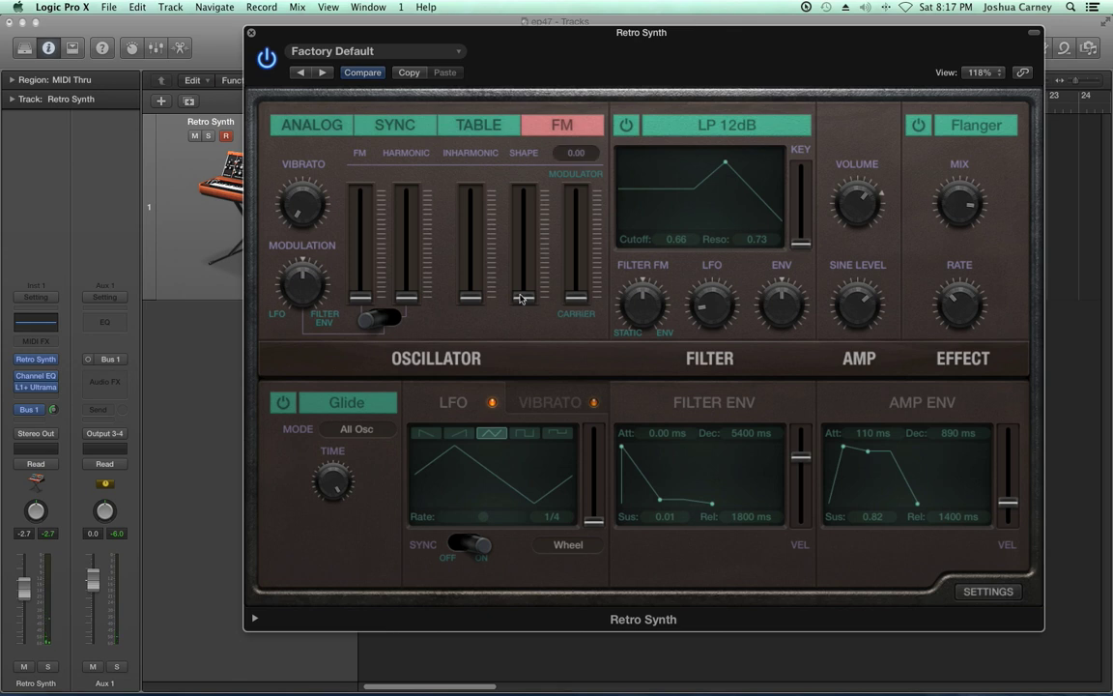
{"action": "left_click_drag", "start_coordinate": [576, 296], "coordinate": [576, 190]}
Raise the FM amount to 0.632 while the Mix stays on Modulator.
{"action": "left_click", "coordinate": [365, 297]}
{"action": "left_click_drag", "start_coordinate": [364, 297], "coordinate": [370, 252]}
{"action": "mouse_move", "coordinate": [585, 261]}
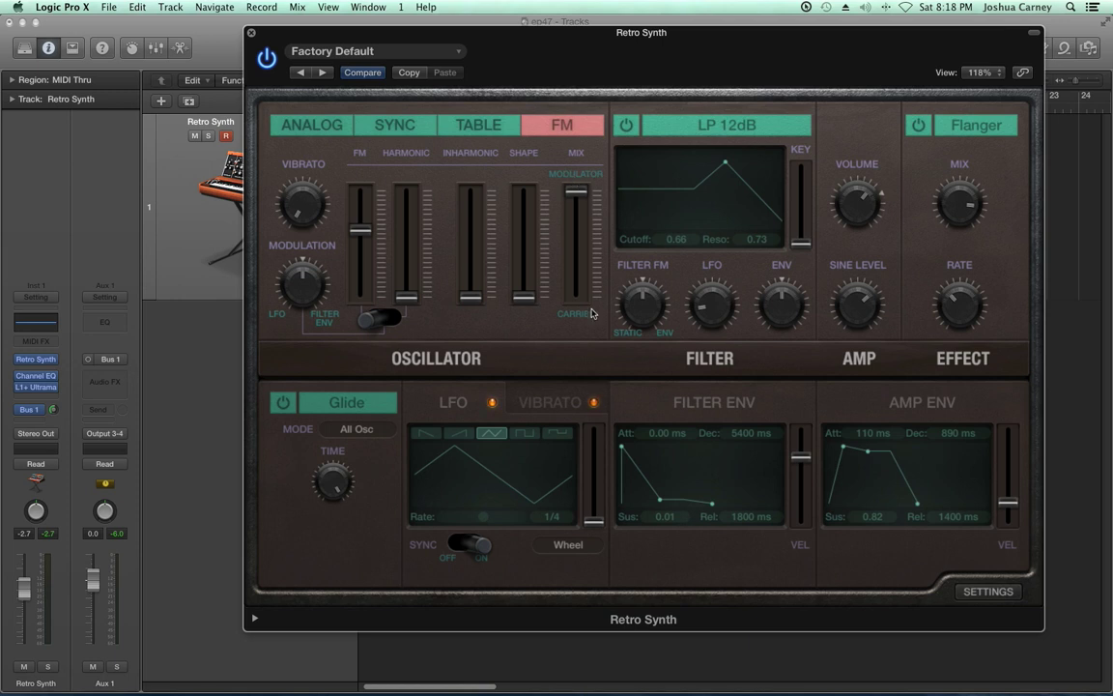
{"action": "mouse_move", "coordinate": [577, 190]}
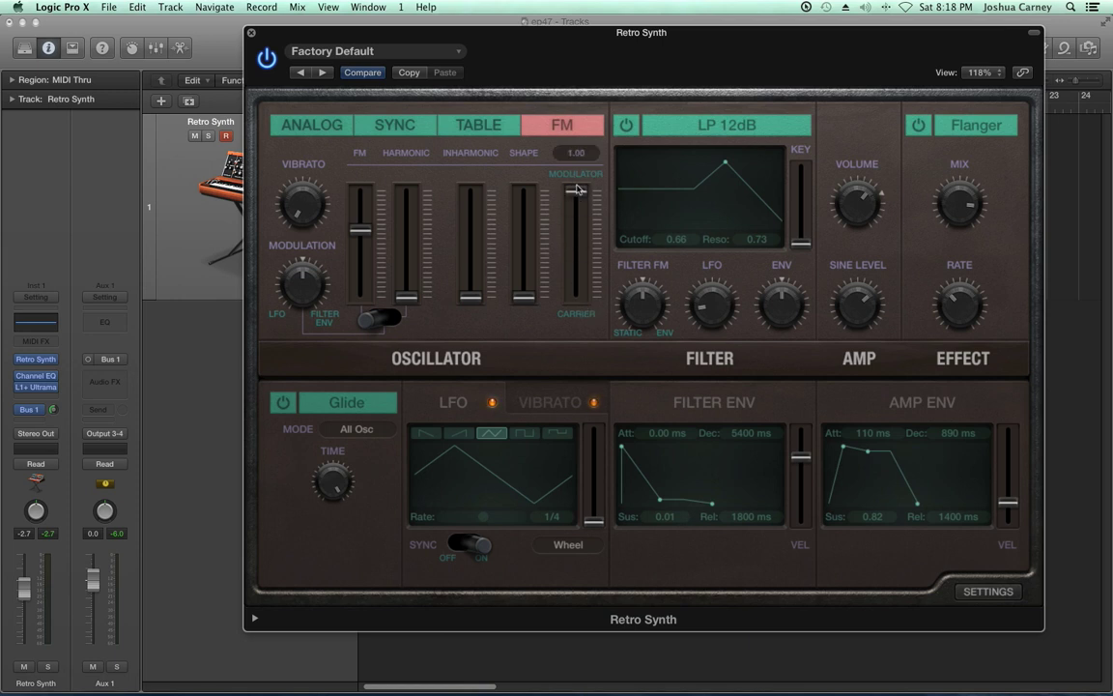
{"action": "mouse_move", "coordinate": [359, 229]}
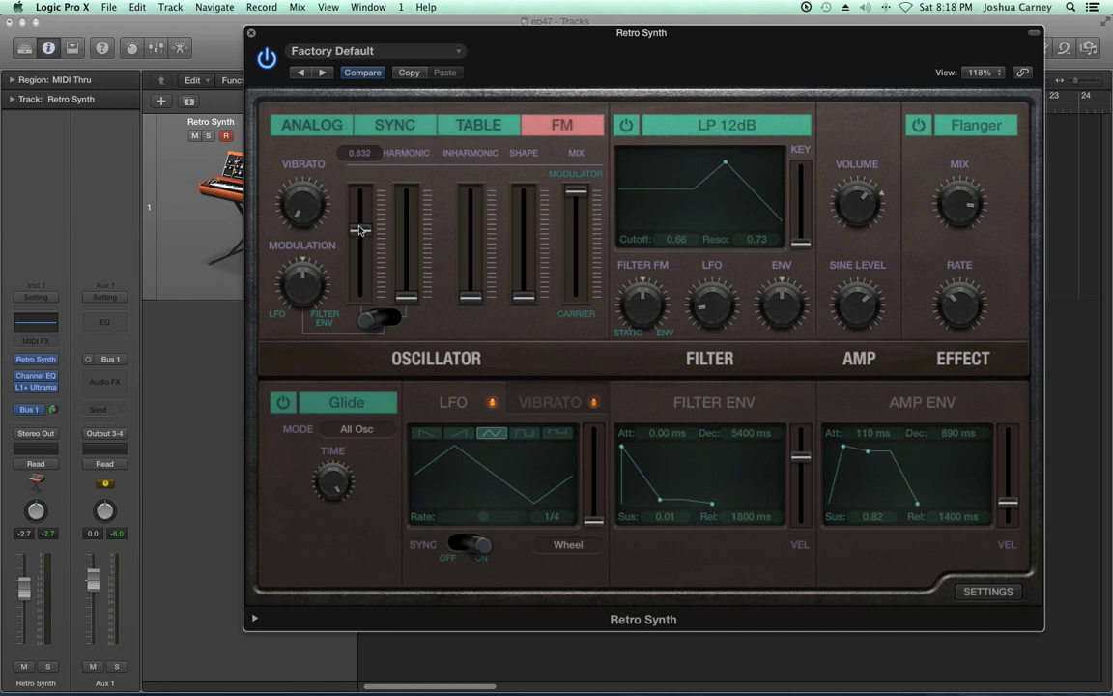
Lower the FM amount to near zero, set the Mix fully to Carrier and raise FM to 0.286.
{"action": "mouse_move", "coordinate": [360, 275]}
{"action": "left_mouse_down"}
{"action": "mouse_move", "coordinate": [363, 220]}
{"action": "mouse_move", "coordinate": [364, 292]}
{"action": "left_mouse_up"}
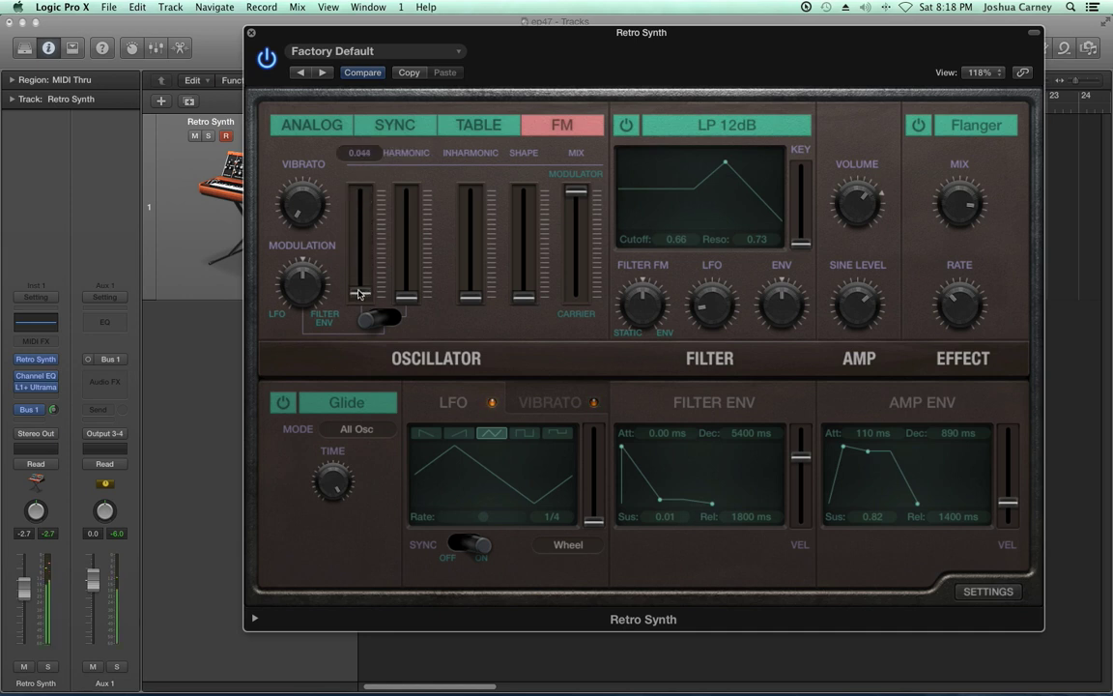
{"action": "left_click_drag", "start_coordinate": [575, 191], "coordinate": [572, 312]}
{"action": "mouse_move", "coordinate": [361, 297]}
{"action": "left_click_drag", "start_coordinate": [361, 297], "coordinate": [369, 272]}
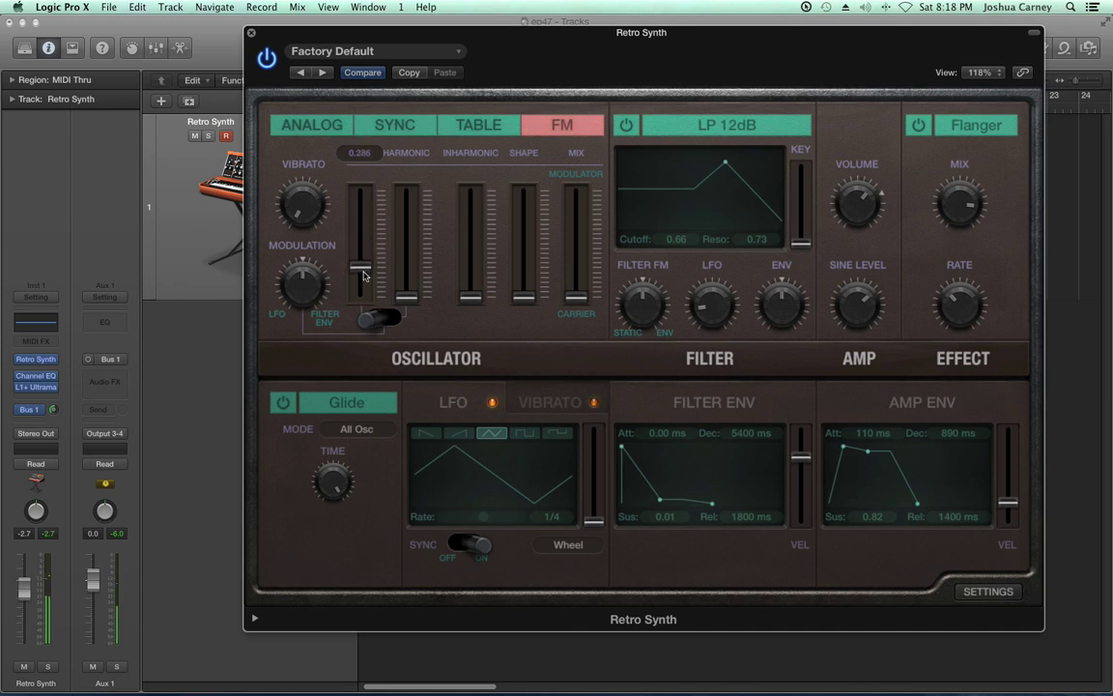
Set the Mix slightly to the Carrier side of center and raise the FM amount to 0.477.
{"action": "mouse_move", "coordinate": [592, 286]}
{"action": "left_mouse_down"}
{"action": "mouse_move", "coordinate": [588, 234]}
{"action": "mouse_move", "coordinate": [588, 262]}
{"action": "left_mouse_up"}
{"action": "left_click_drag", "start_coordinate": [361, 266], "coordinate": [366, 249]}
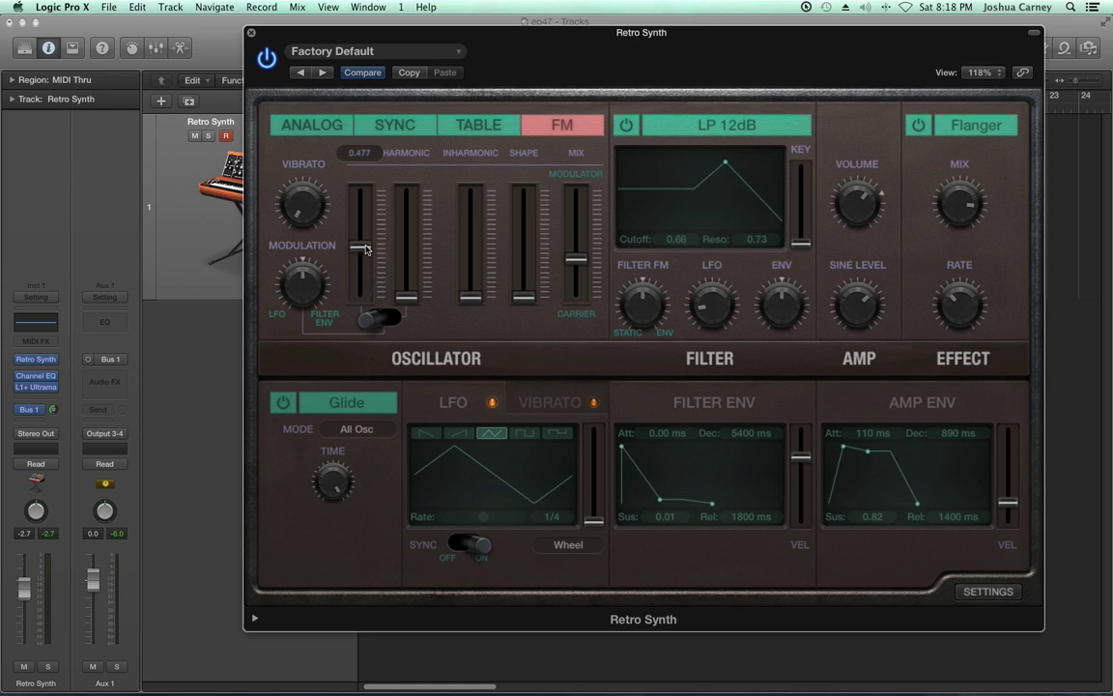
{"action": "mouse_move", "coordinate": [574, 232]}
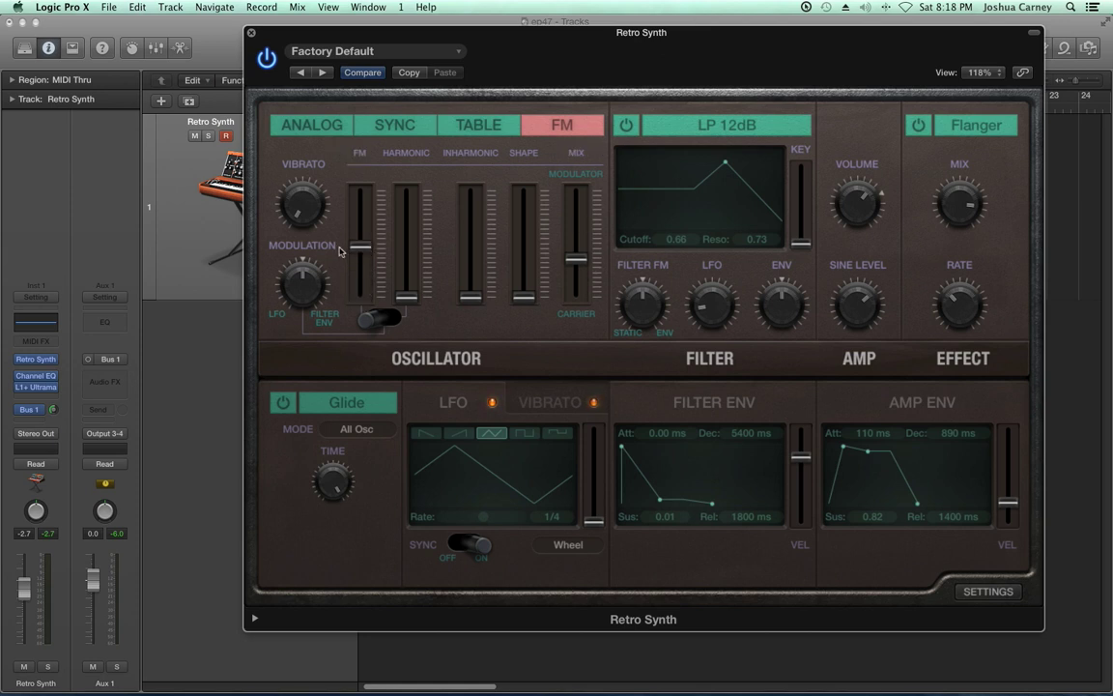
Lower the FM amount to 0.338 and open the track's Channel EQ alongside the synth moved out of its way.
{"action": "mouse_move", "coordinate": [360, 246]}
{"action": "left_mouse_down"}
{"action": "mouse_move", "coordinate": [367, 301]}
{"action": "mouse_move", "coordinate": [366, 249]}
{"action": "mouse_move", "coordinate": [368, 265]}
{"action": "left_mouse_up"}
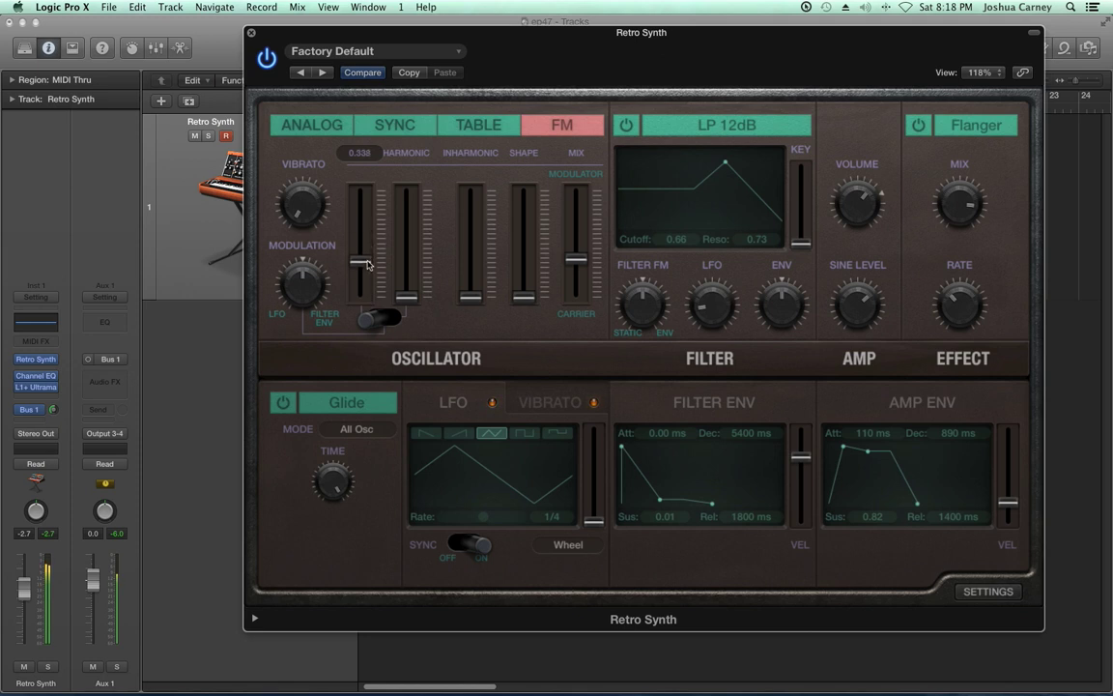
{"action": "left_click_drag", "start_coordinate": [404, 39], "coordinate": [892, 371]}
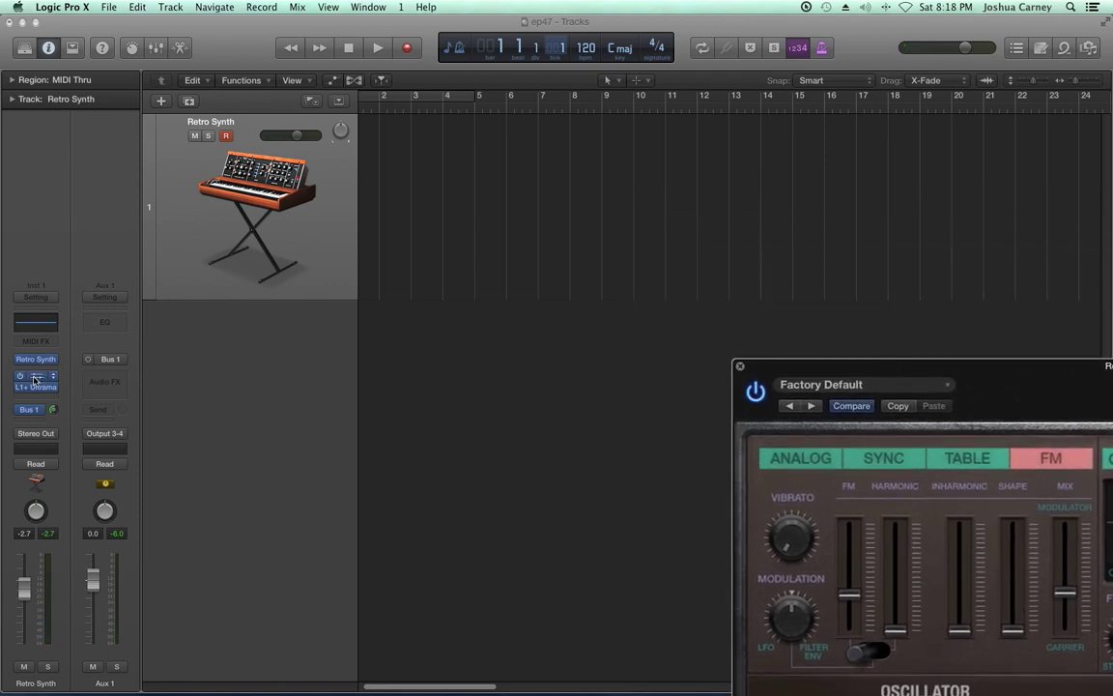
{"action": "key", "text": "e"}
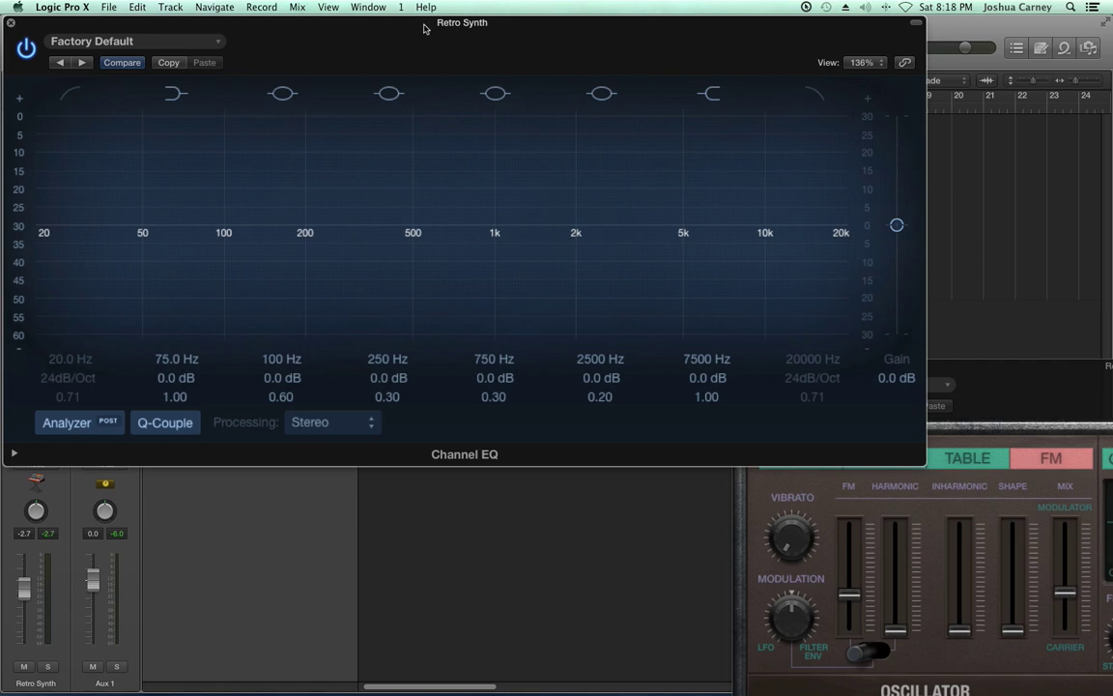
Lower the FM amount to 0.000 and raise it again to compare the spectra in the Channel EQ analyzer.
{"action": "left_click", "coordinate": [985, 383]}
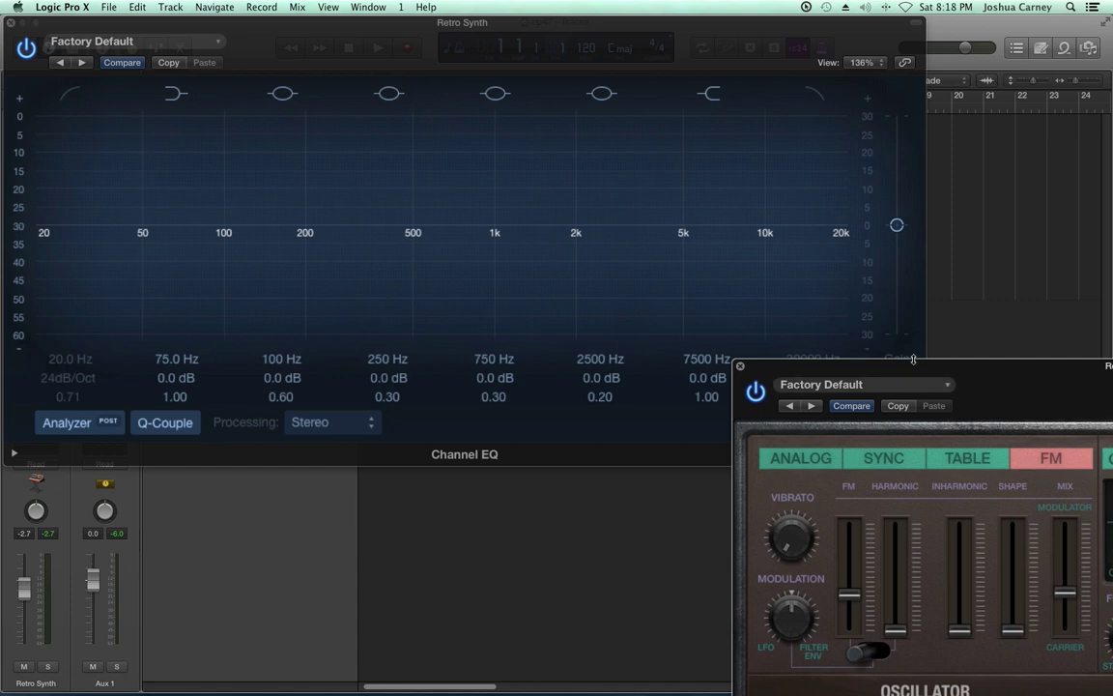
{"action": "left_click_drag", "start_coordinate": [850, 582], "coordinate": [848, 655]}
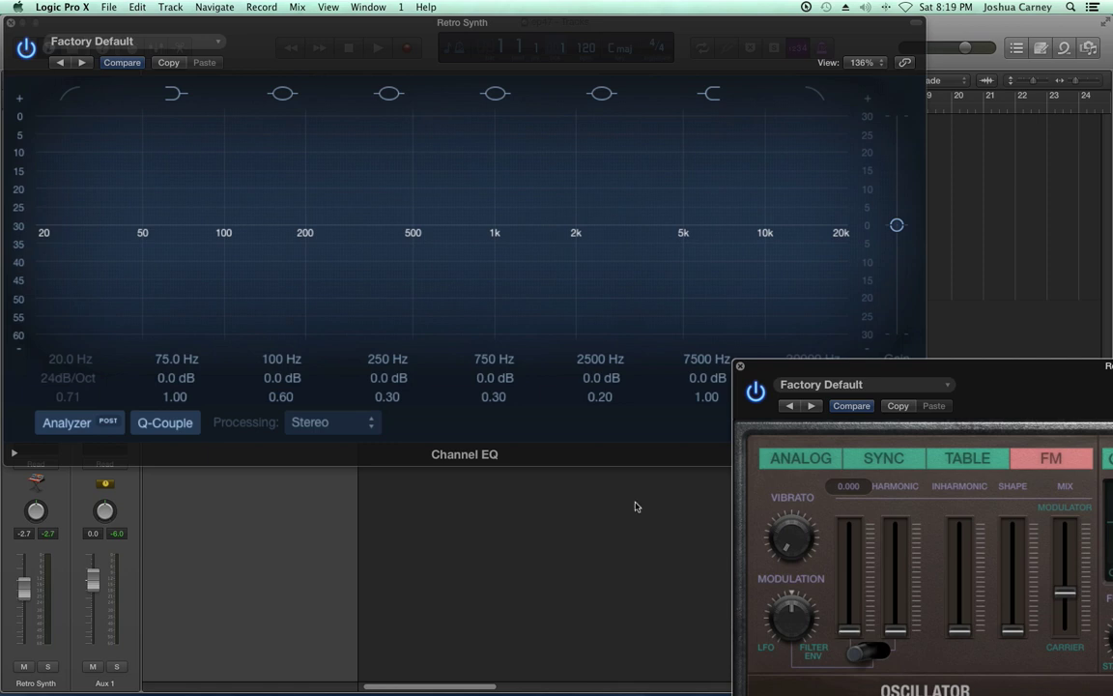
{"action": "mouse_move", "coordinate": [854, 580]}
{"action": "left_mouse_down"}
{"action": "mouse_move", "coordinate": [857, 620]}
{"action": "mouse_move", "coordinate": [857, 546]}
{"action": "mouse_move", "coordinate": [859, 594]}
{"action": "left_mouse_up"}
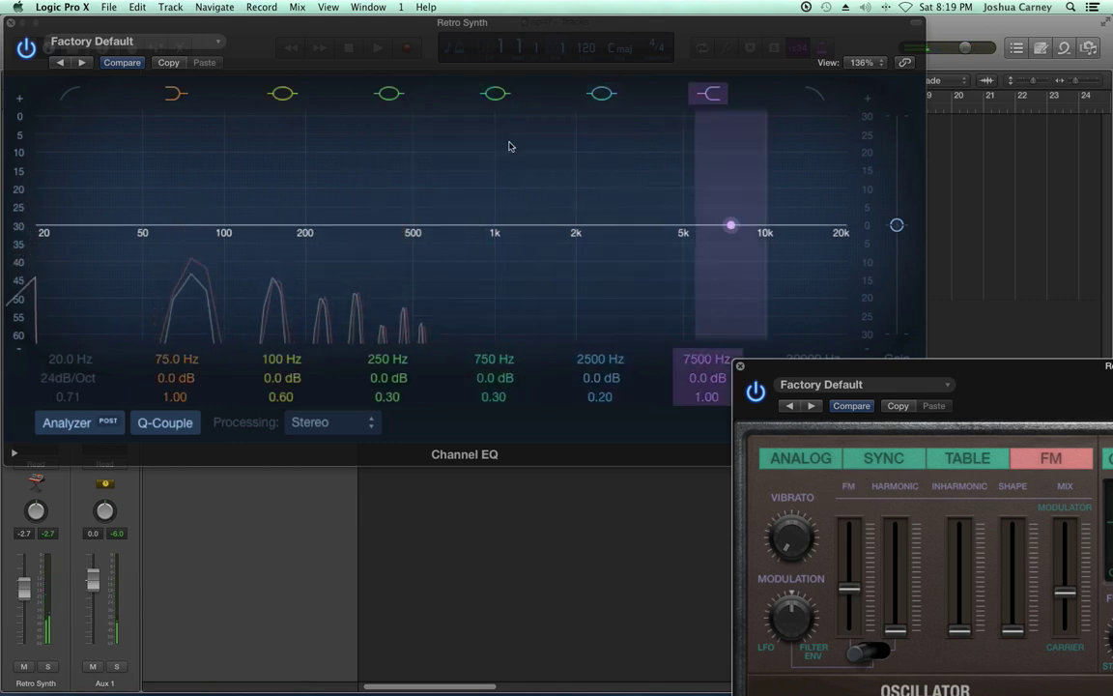
Close the Channel EQ and move the Retro Synth window back to the middle of the screen.
{"action": "left_click_drag", "start_coordinate": [391, 30], "coordinate": [360, 104]}
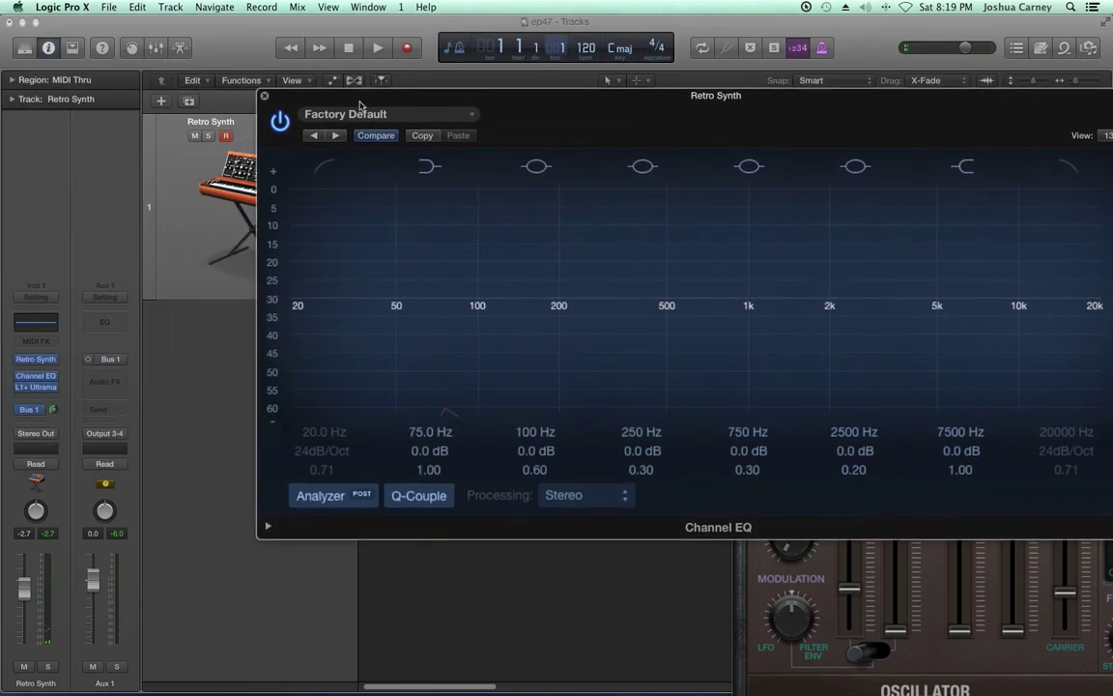
{"action": "left_click", "coordinate": [265, 97]}
{"action": "left_click_drag", "start_coordinate": [907, 375], "coordinate": [400, 51]}
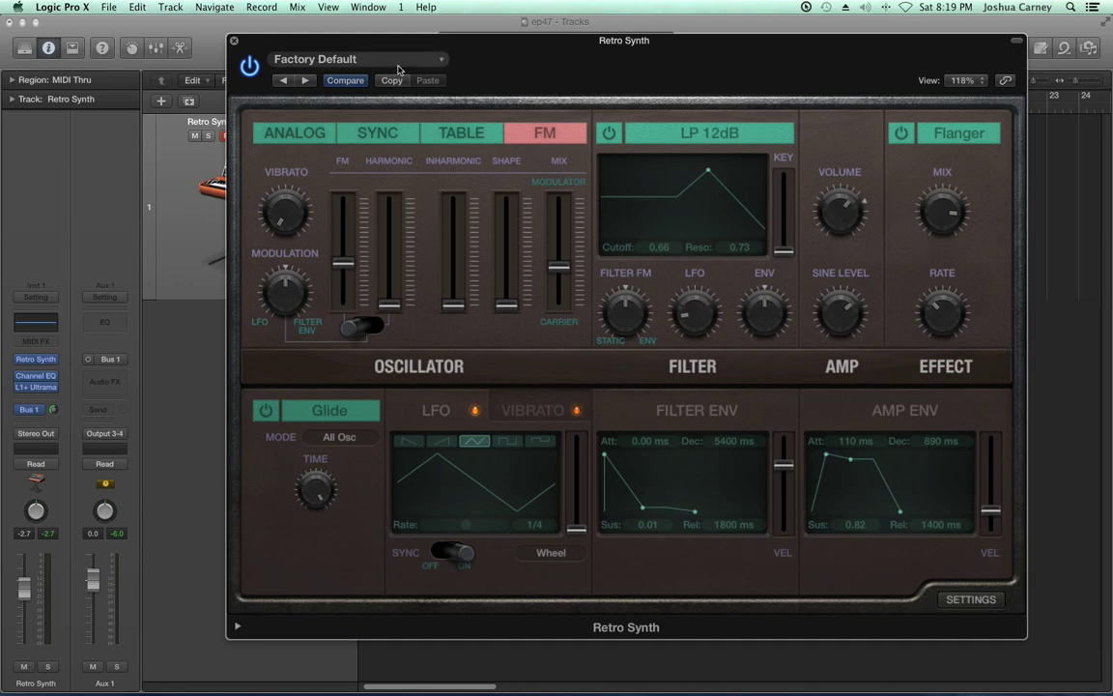
Set the Mix fully to Modulator, then sweep the Harmonic amount up and back to 0.000.
{"action": "mouse_move", "coordinate": [397, 313]}
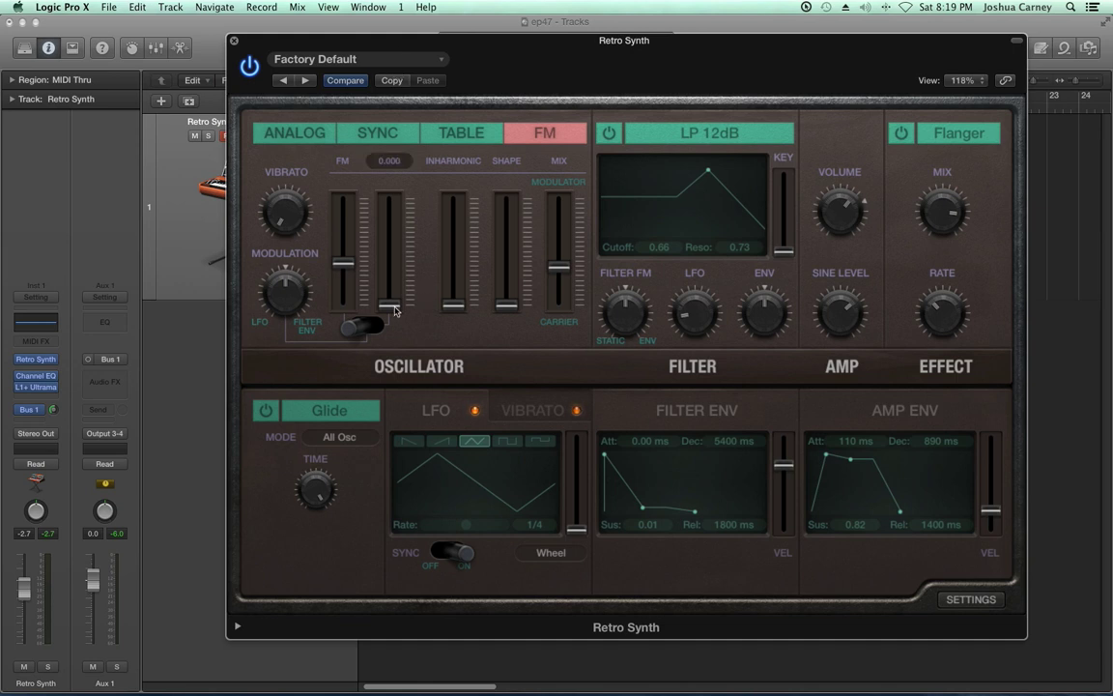
{"action": "left_click_drag", "start_coordinate": [558, 266], "coordinate": [559, 198]}
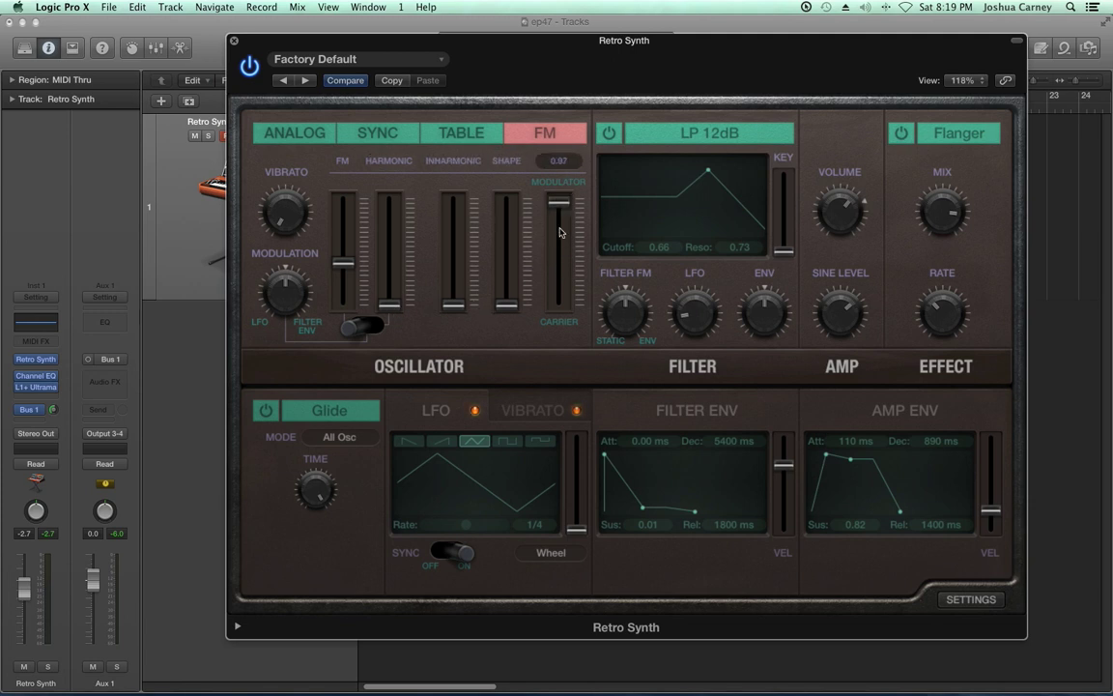
{"action": "mouse_move", "coordinate": [410, 299]}
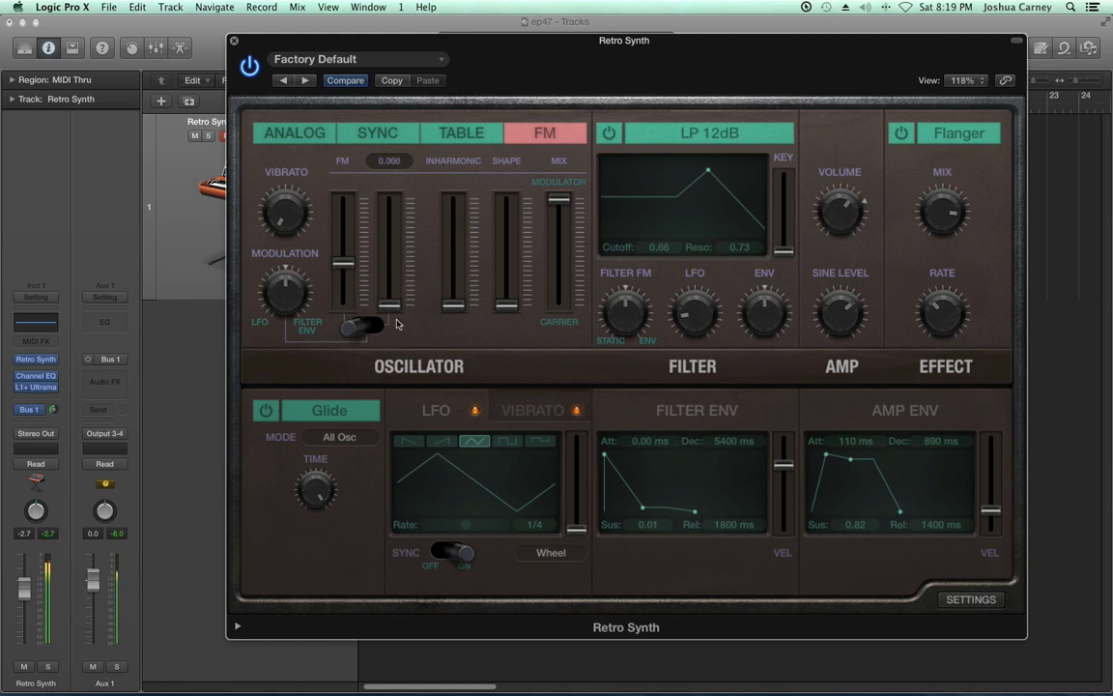
{"action": "mouse_move", "coordinate": [389, 305]}
{"action": "left_mouse_down"}
{"action": "mouse_move", "coordinate": [400, 241]}
{"action": "mouse_move", "coordinate": [401, 309]}
{"action": "left_mouse_up"}
Sweep the Harmonic amount with the Mix fully on Carrier, first with FM raised and again with FM at zero.
{"action": "left_click_drag", "start_coordinate": [551, 205], "coordinate": [553, 316]}
{"action": "left_click_drag", "start_coordinate": [398, 307], "coordinate": [398, 306]}
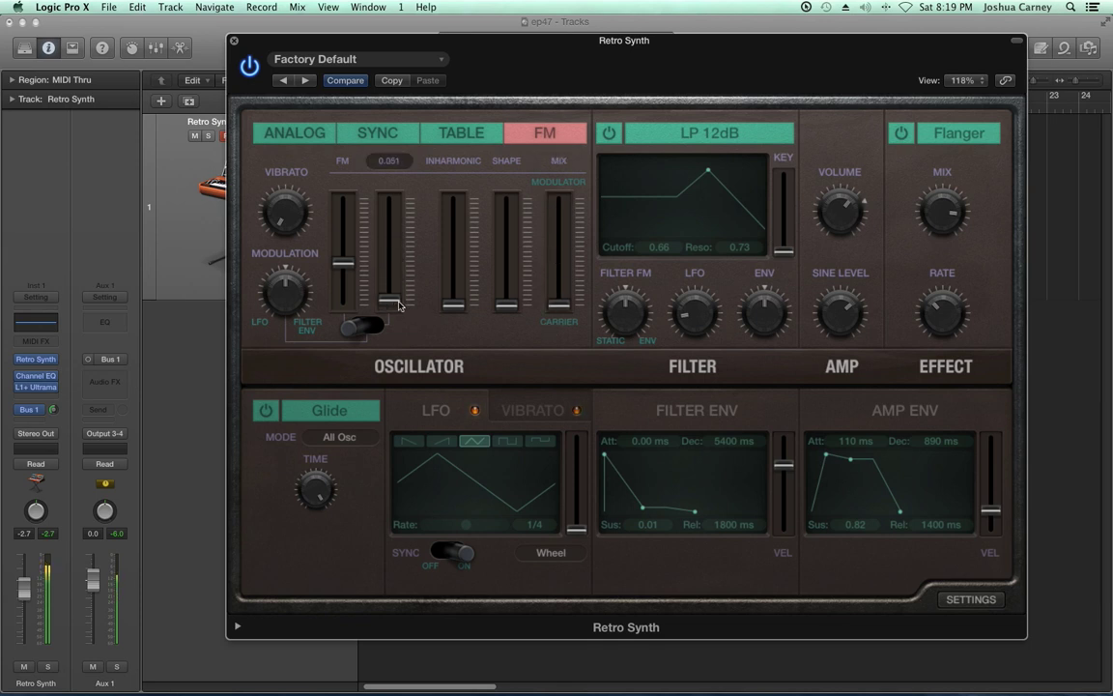
{"action": "left_click_drag", "start_coordinate": [343, 262], "coordinate": [395, 309]}
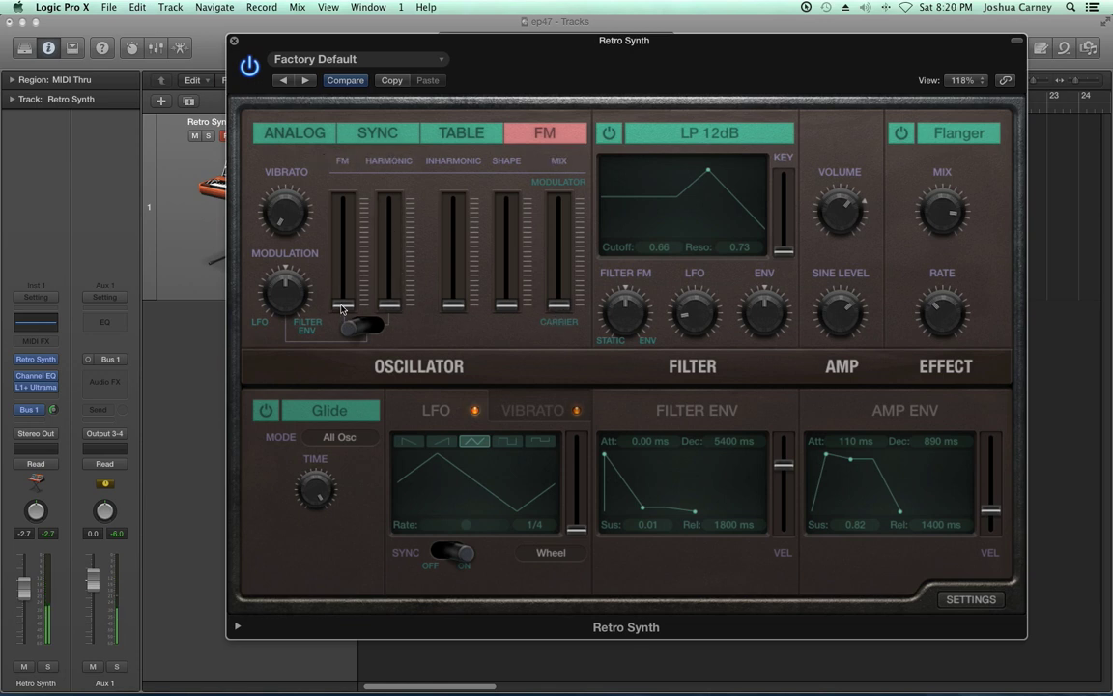
{"action": "mouse_move", "coordinate": [404, 319]}
{"action": "left_mouse_down"}
{"action": "mouse_move", "coordinate": [406, 193]}
{"action": "mouse_move", "coordinate": [392, 307]}
{"action": "left_mouse_up"}
Set the Mix fully to Modulator at 1.00 and sweep the Harmonic and Inharmonic amounts up and back to zero.
{"action": "left_click_drag", "start_coordinate": [565, 312], "coordinate": [506, 155]}
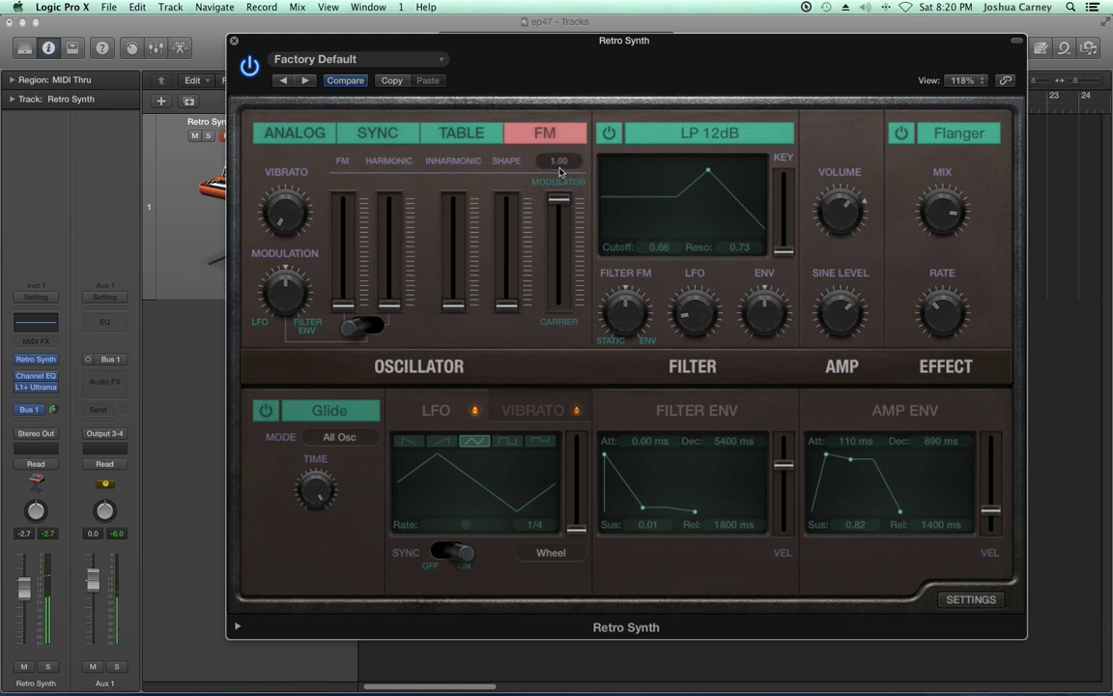
{"action": "mouse_move", "coordinate": [392, 305]}
{"action": "left_mouse_down"}
{"action": "mouse_move", "coordinate": [397, 291]}
{"action": "mouse_move", "coordinate": [405, 312]}
{"action": "left_mouse_up"}
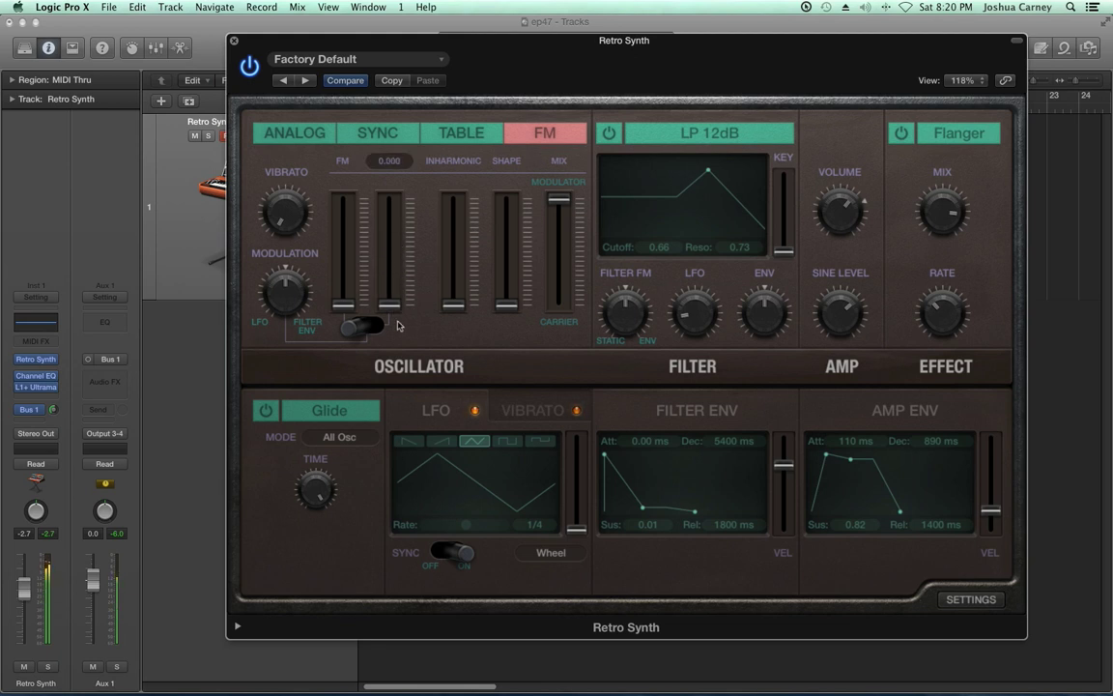
{"action": "left_click", "coordinate": [555, 199]}
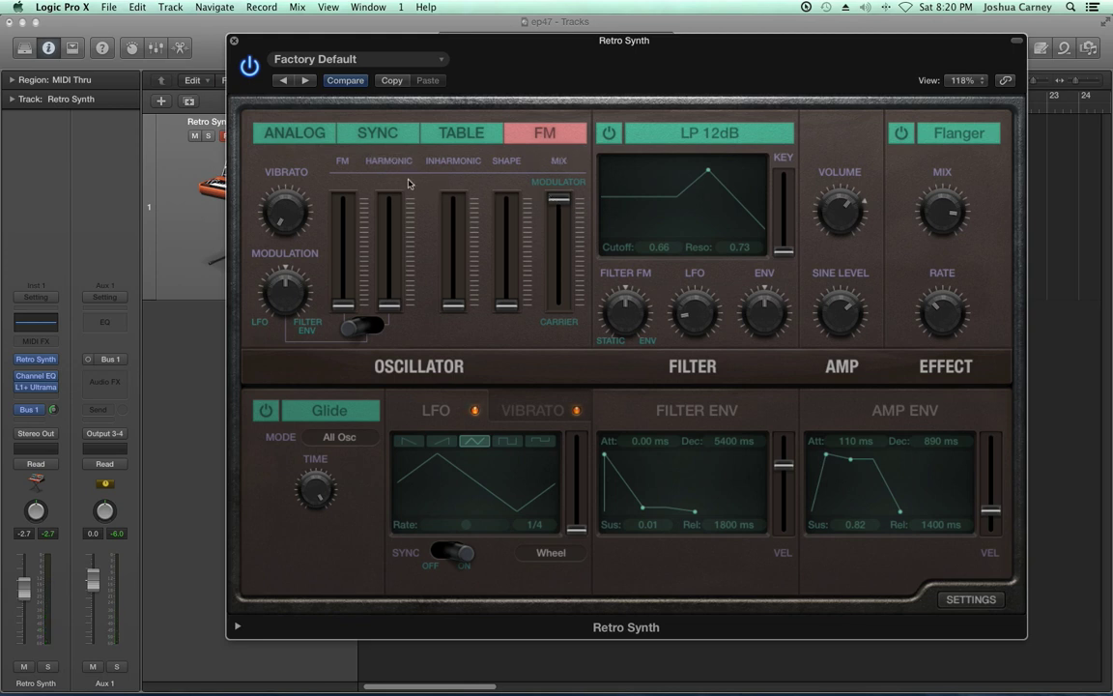
{"action": "mouse_move", "coordinate": [381, 288]}
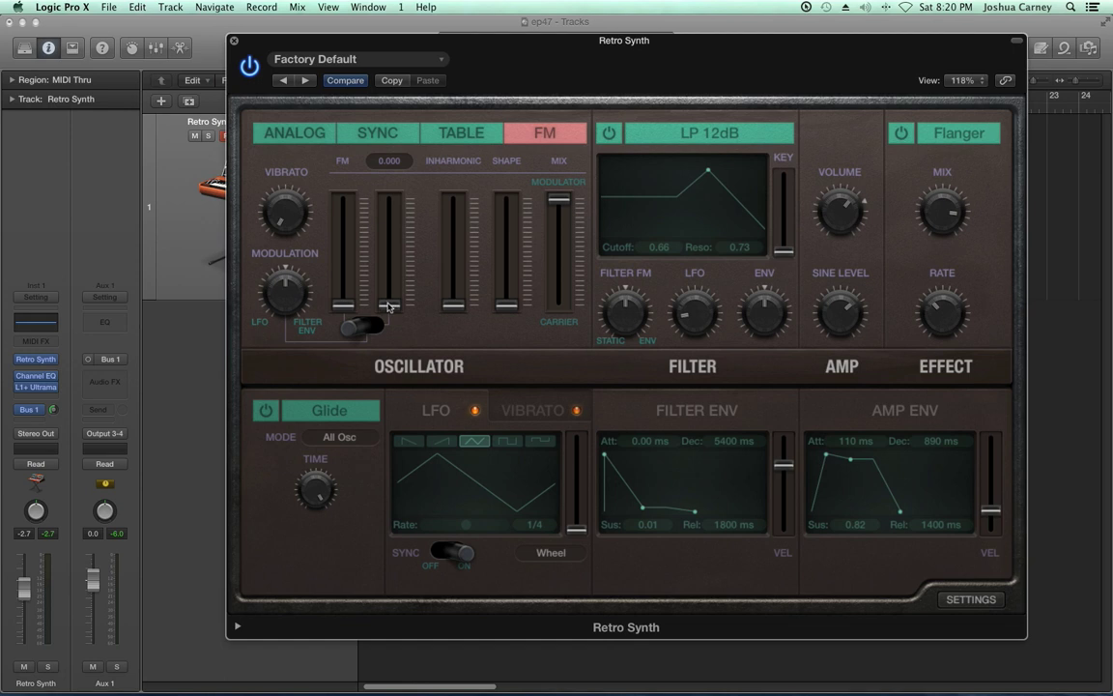
{"action": "mouse_move", "coordinate": [573, 201]}
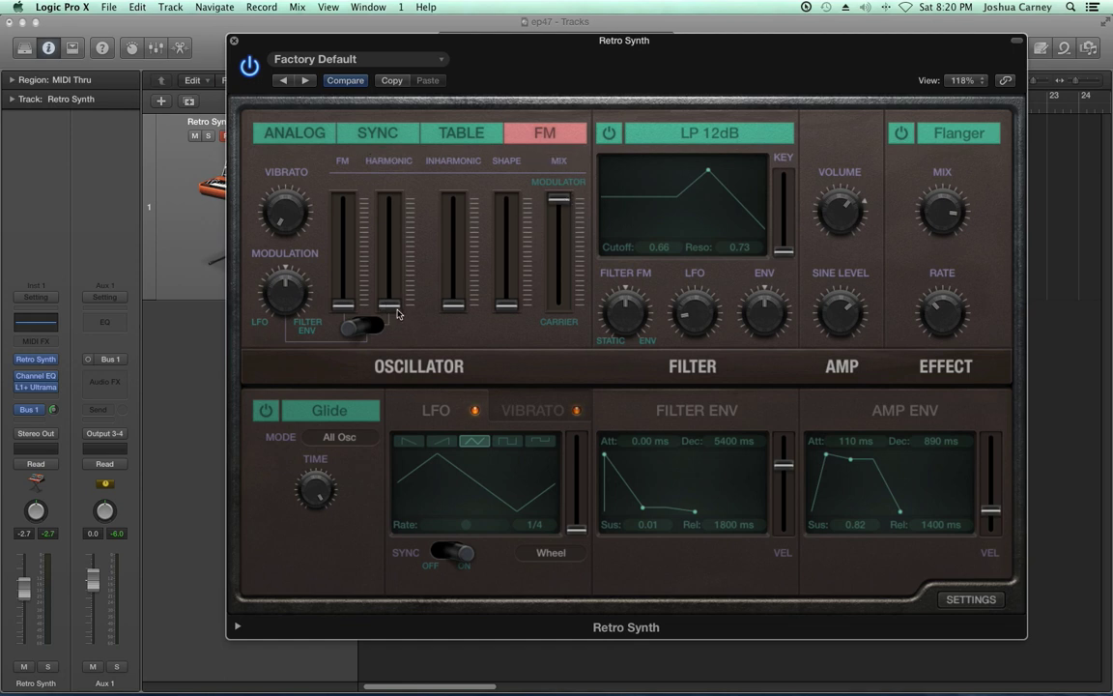
{"action": "mouse_move", "coordinate": [395, 314]}
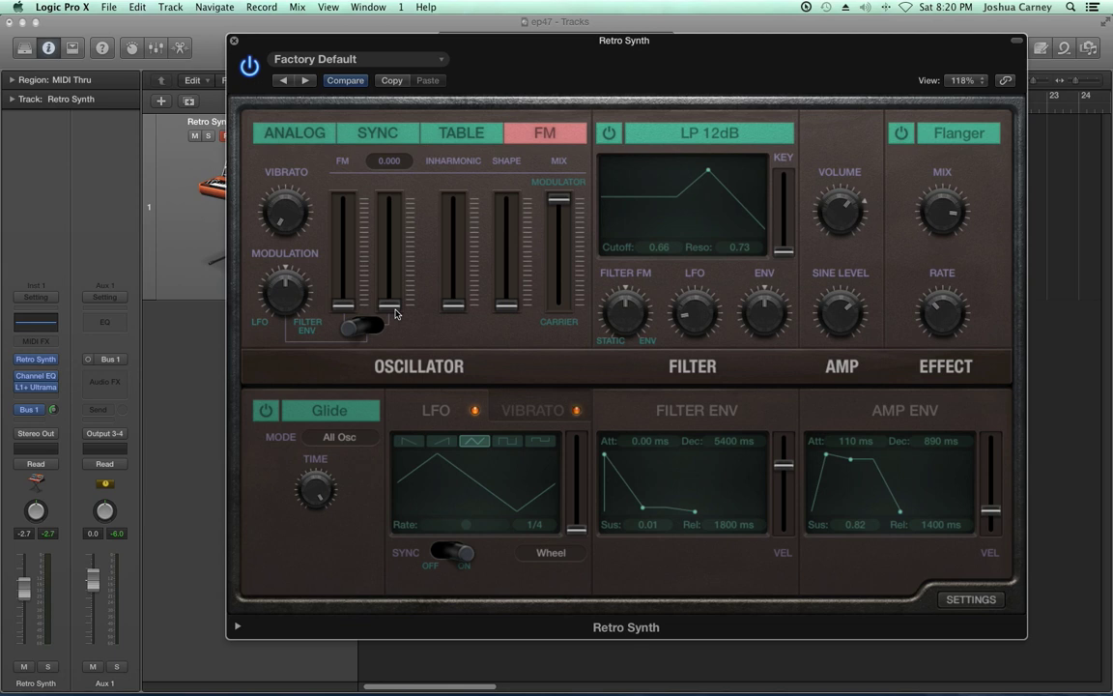
{"action": "left_click_drag", "start_coordinate": [453, 305], "coordinate": [504, 307]}
Set the Mix fully to Carrier at 0.00 and sweep the Shape amount up and back to zero.
{"action": "left_click_drag", "start_coordinate": [558, 198], "coordinate": [547, 332]}
{"action": "left_click_drag", "start_coordinate": [505, 176], "coordinate": [506, 309]}
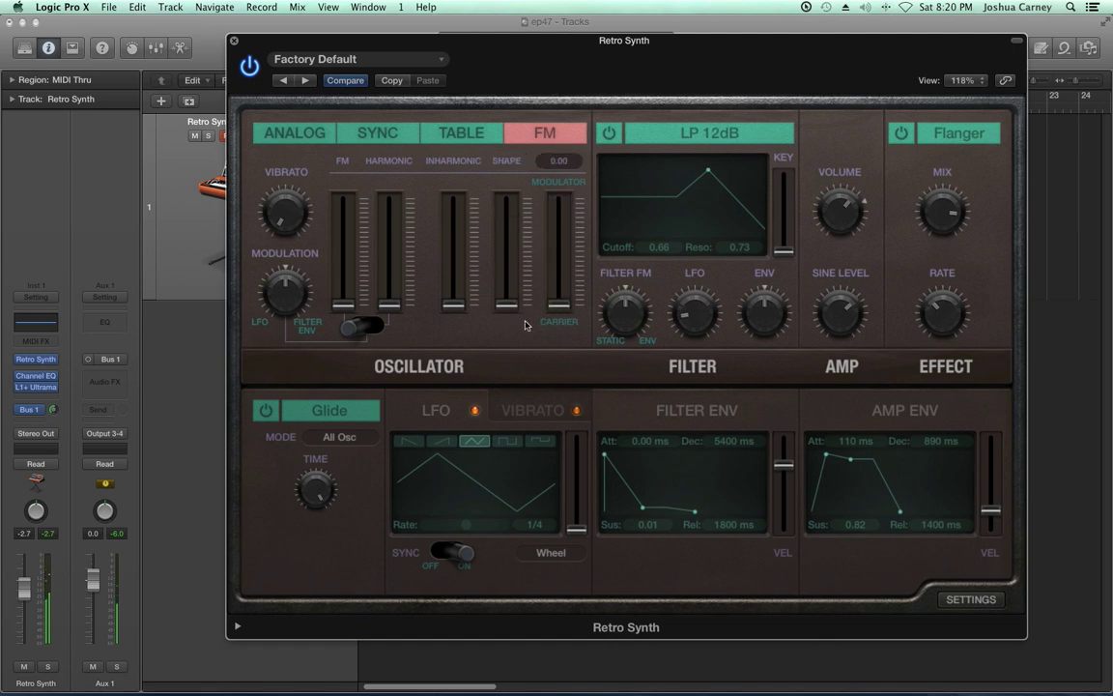
{"action": "left_click", "coordinate": [504, 202]}
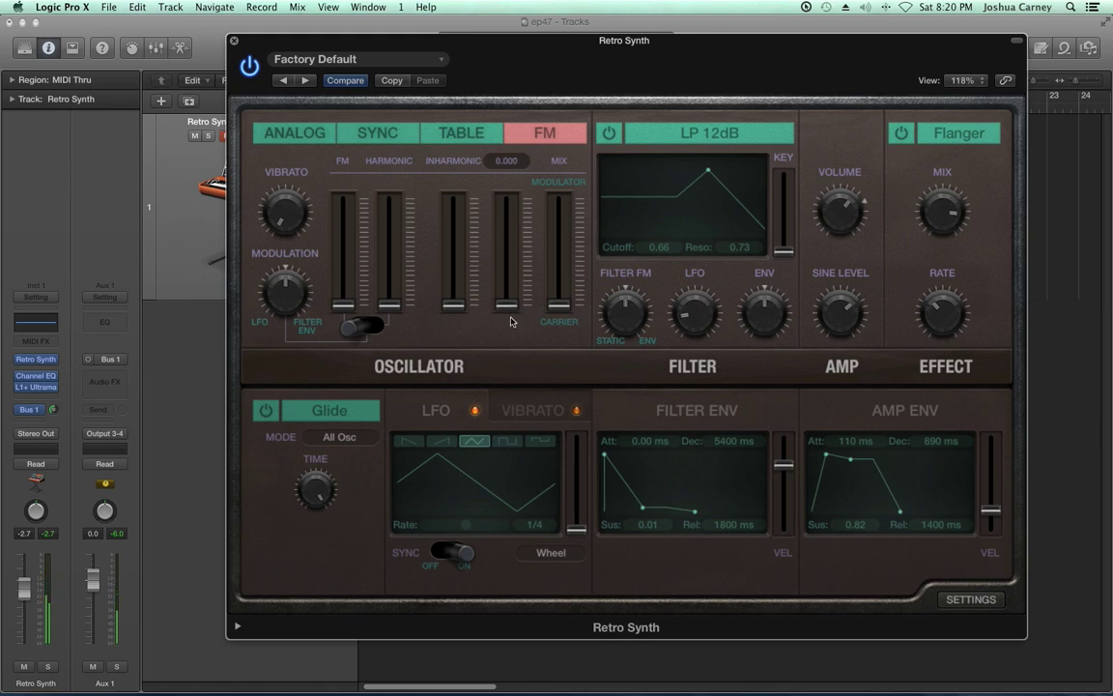
{"action": "mouse_move", "coordinate": [565, 311]}
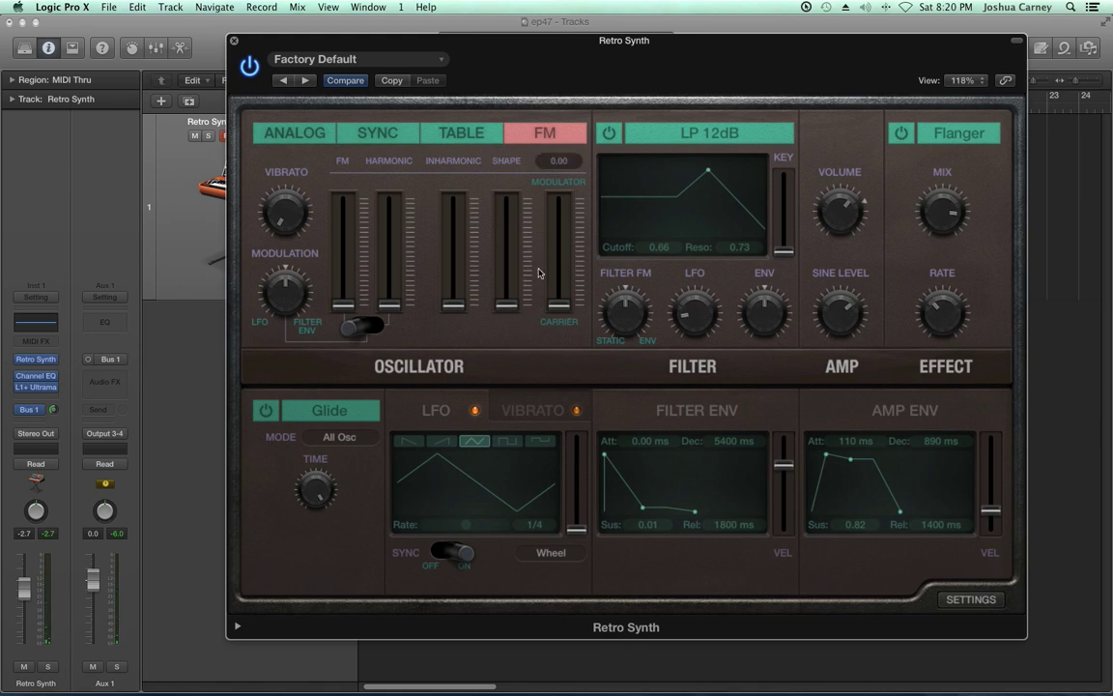
{"action": "mouse_move", "coordinate": [510, 305]}
{"action": "left_click_drag", "start_coordinate": [511, 306], "coordinate": [504, 346]}
Center the Mix between Carrier and Modulator, raise FM above halfway and set Harmonic to about 0.15.
{"action": "mouse_move", "coordinate": [570, 295]}
{"action": "left_click_drag", "start_coordinate": [570, 287], "coordinate": [498, 224]}
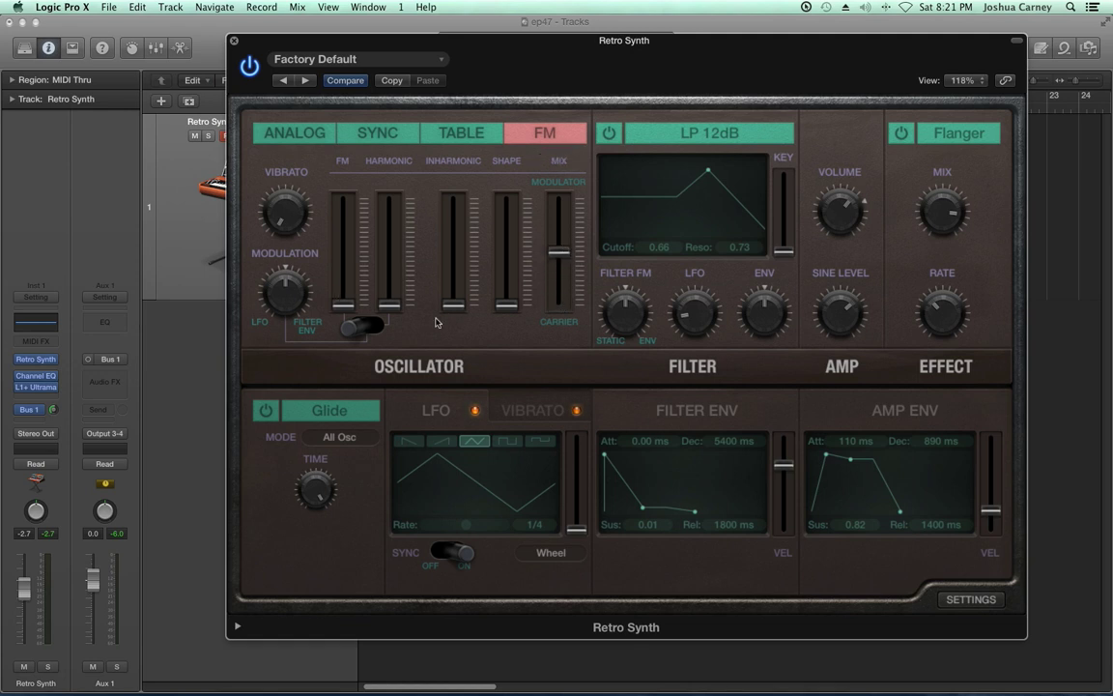
{"action": "left_click_drag", "start_coordinate": [343, 306], "coordinate": [343, 257]}
{"action": "left_click_drag", "start_coordinate": [395, 295], "coordinate": [356, 244]}
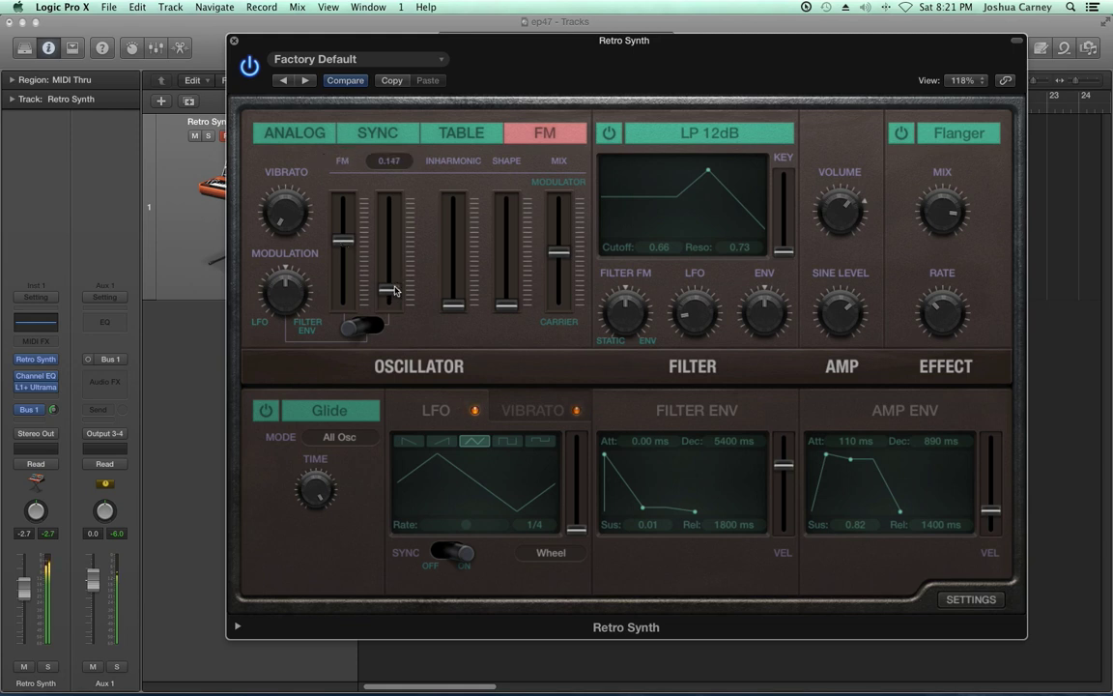
Shorten the amp envelope to a 0.00 ms attack and a 59.0 ms release.
{"action": "left_click_drag", "start_coordinate": [826, 455], "coordinate": [812, 454]}
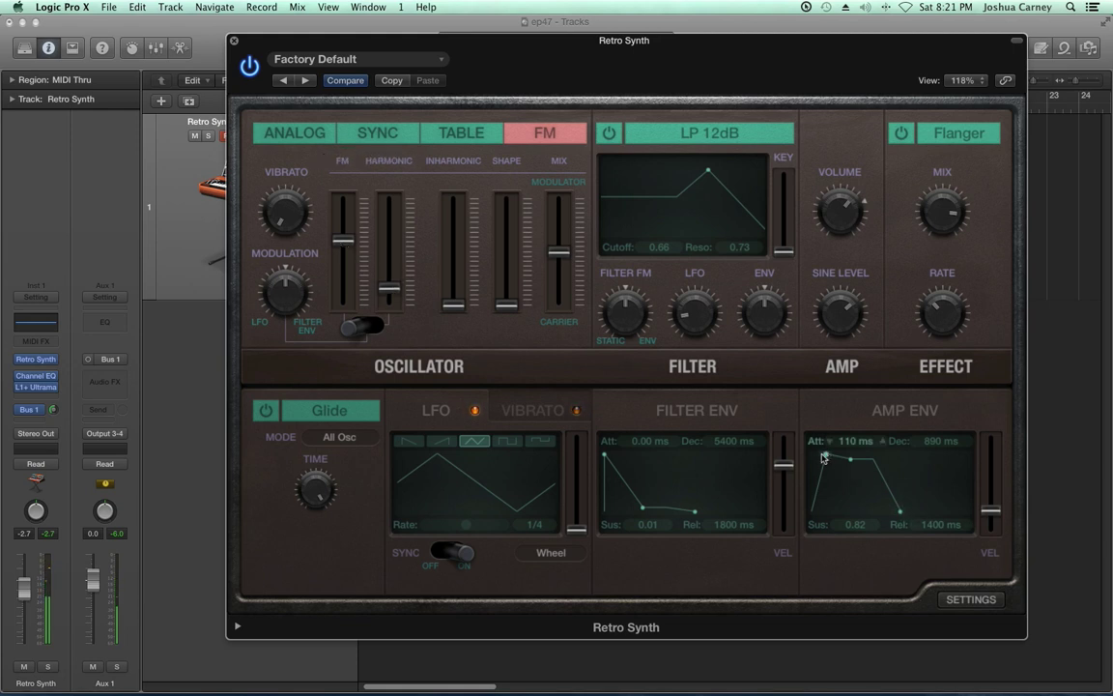
{"action": "left_click_drag", "start_coordinate": [886, 515], "coordinate": [870, 512]}
Raise the Shape amount to nearly halfway and lower the Harmonic amount slightly.
{"action": "left_click_drag", "start_coordinate": [506, 305], "coordinate": [508, 257]}
{"action": "mouse_move", "coordinate": [388, 287]}
{"action": "left_mouse_down"}
{"action": "mouse_move", "coordinate": [392, 240]}
{"action": "mouse_move", "coordinate": [398, 298]}
{"action": "left_mouse_up"}
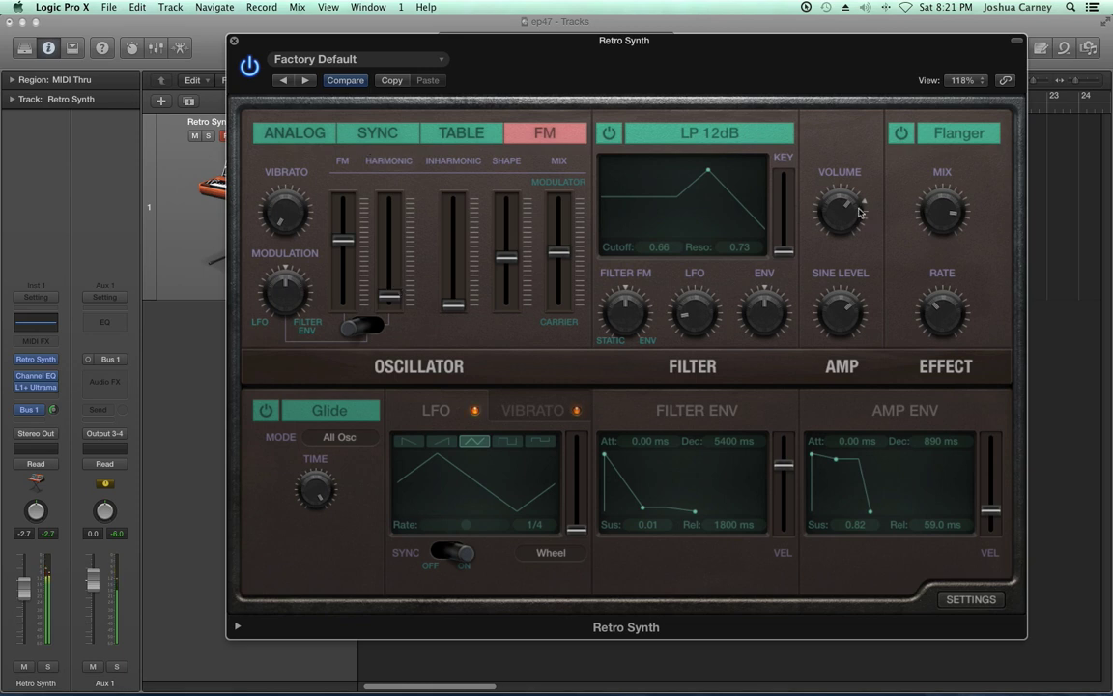
{"action": "mouse_move", "coordinate": [856, 234]}
{"action": "mouse_move", "coordinate": [571, 198]}
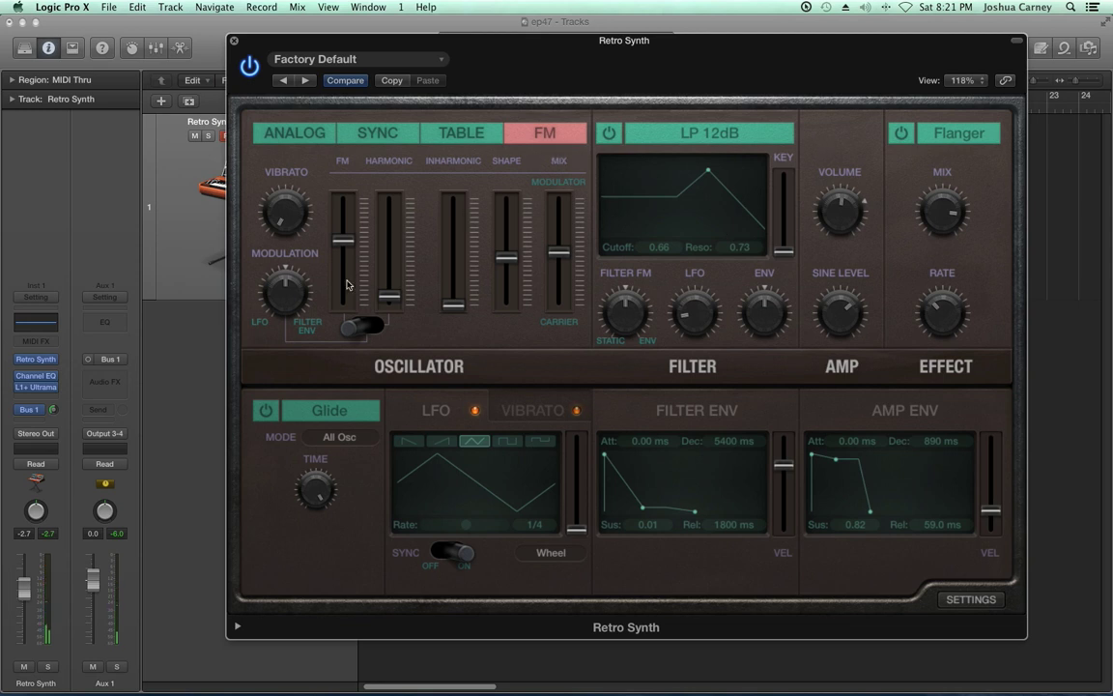